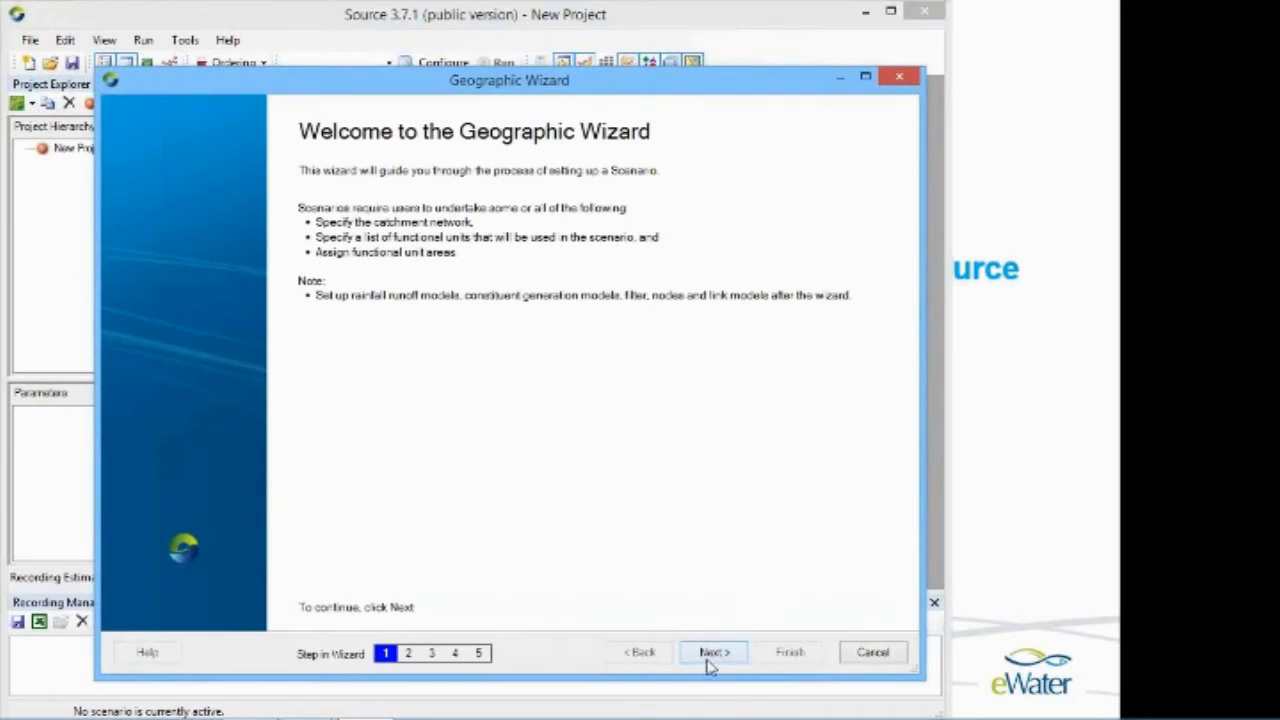
- Keep the default scenario name and load DEM100fel.tif as the DEM for DEM-based network generation
{"action": "left_click", "coordinate": [712, 652]}
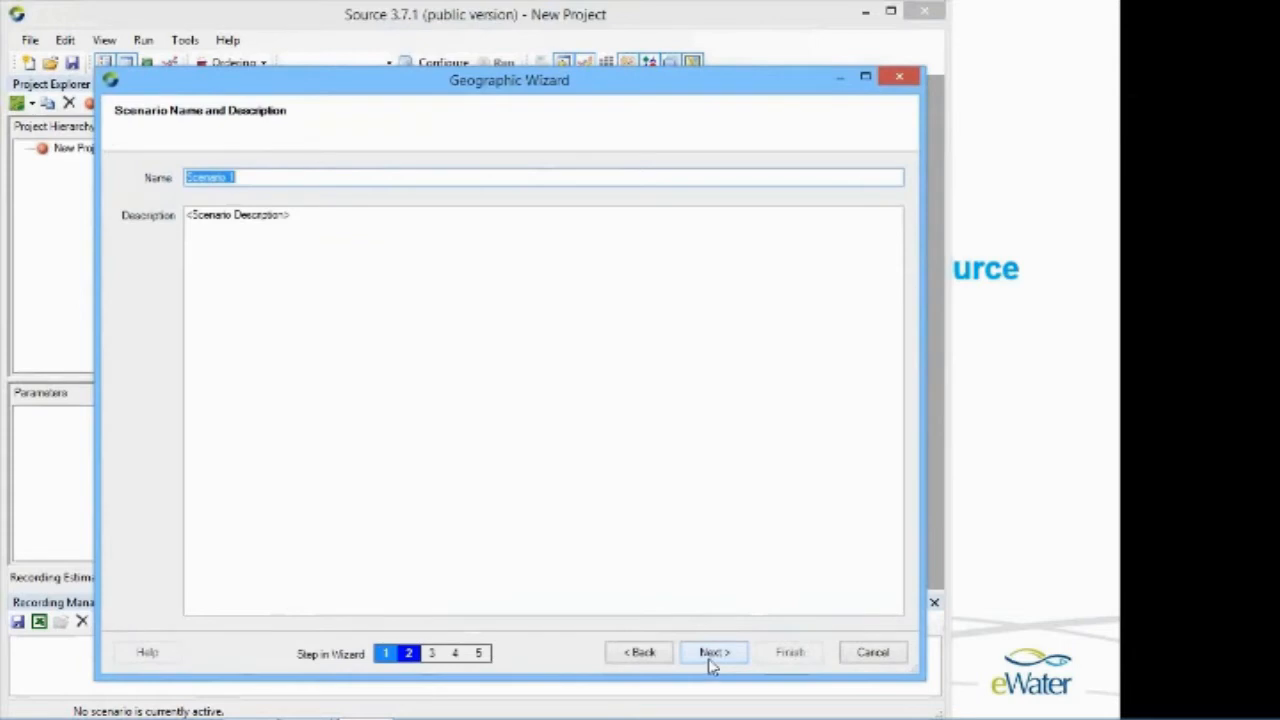
{"action": "left_click", "coordinate": [712, 652]}
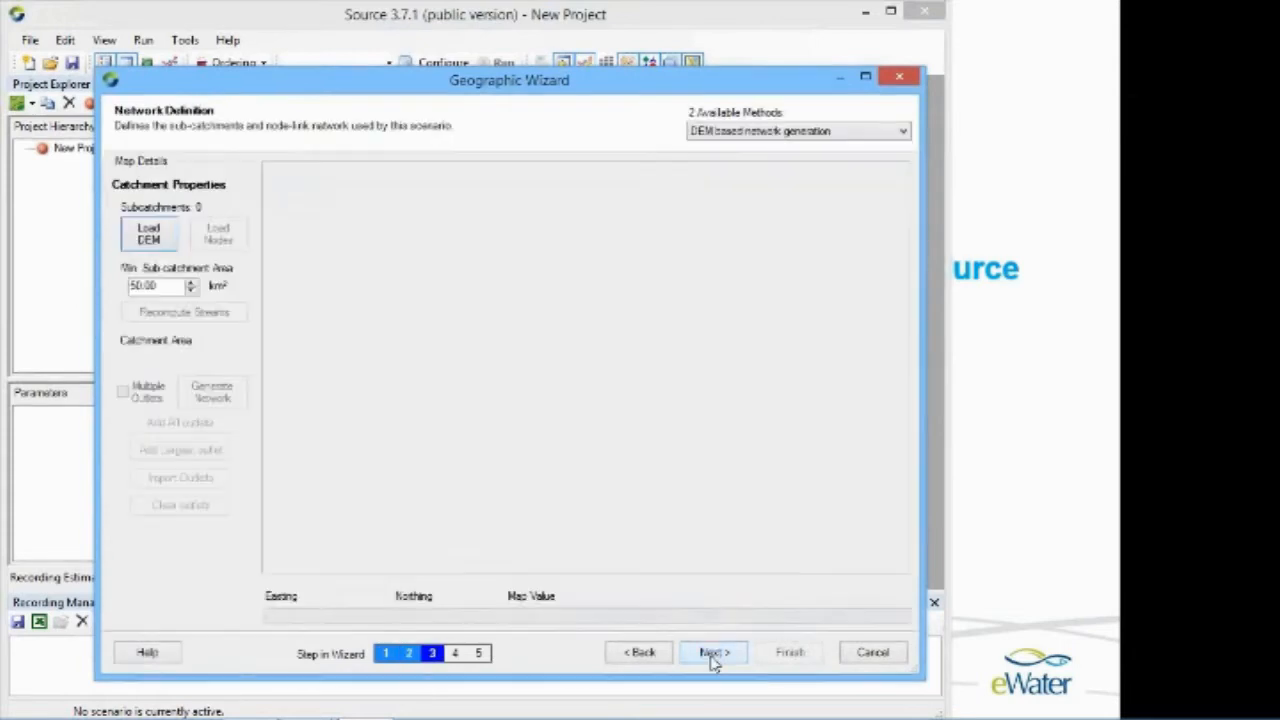
{"action": "left_click", "coordinate": [150, 240]}
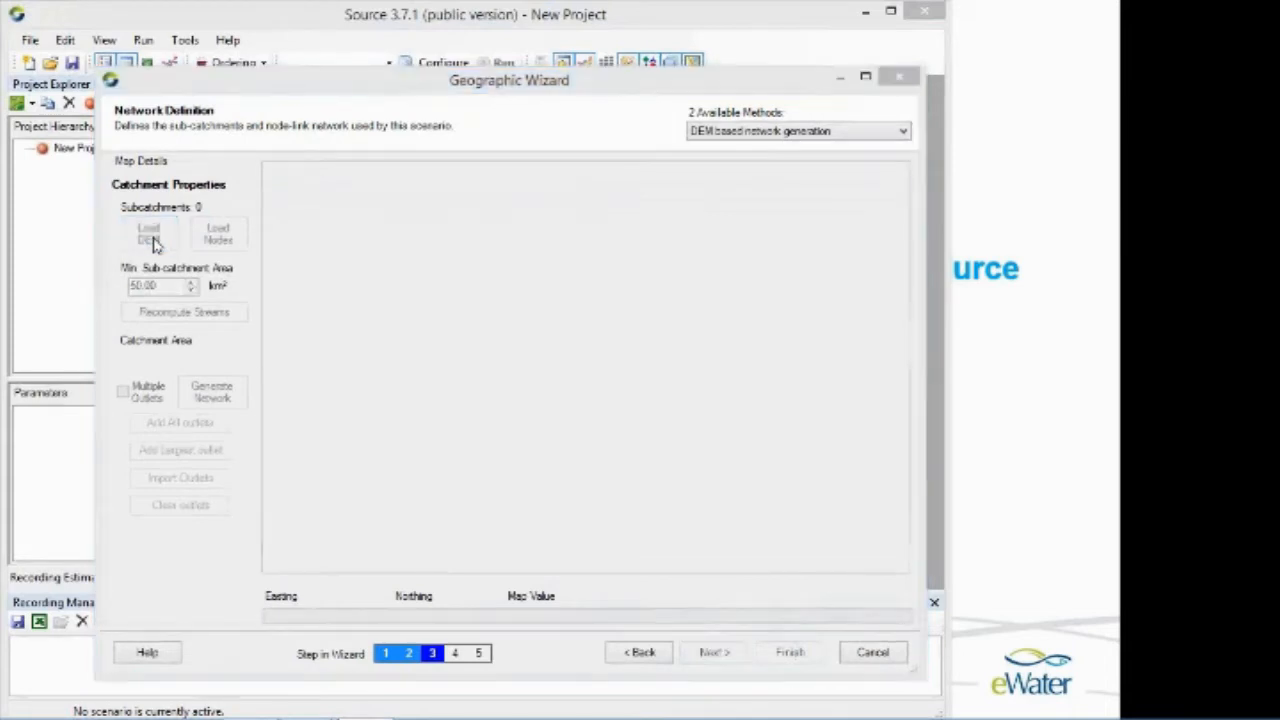
{"action": "left_click", "coordinate": [455, 228]}
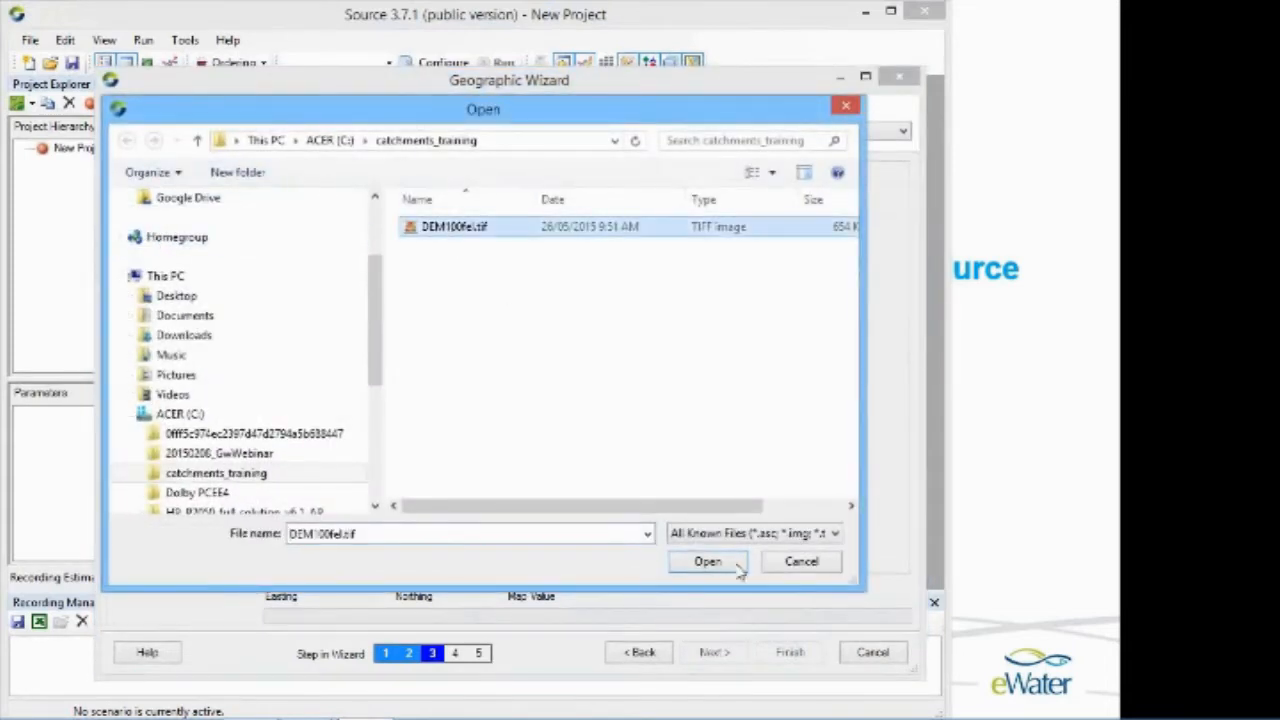
{"action": "left_click", "coordinate": [707, 562]}
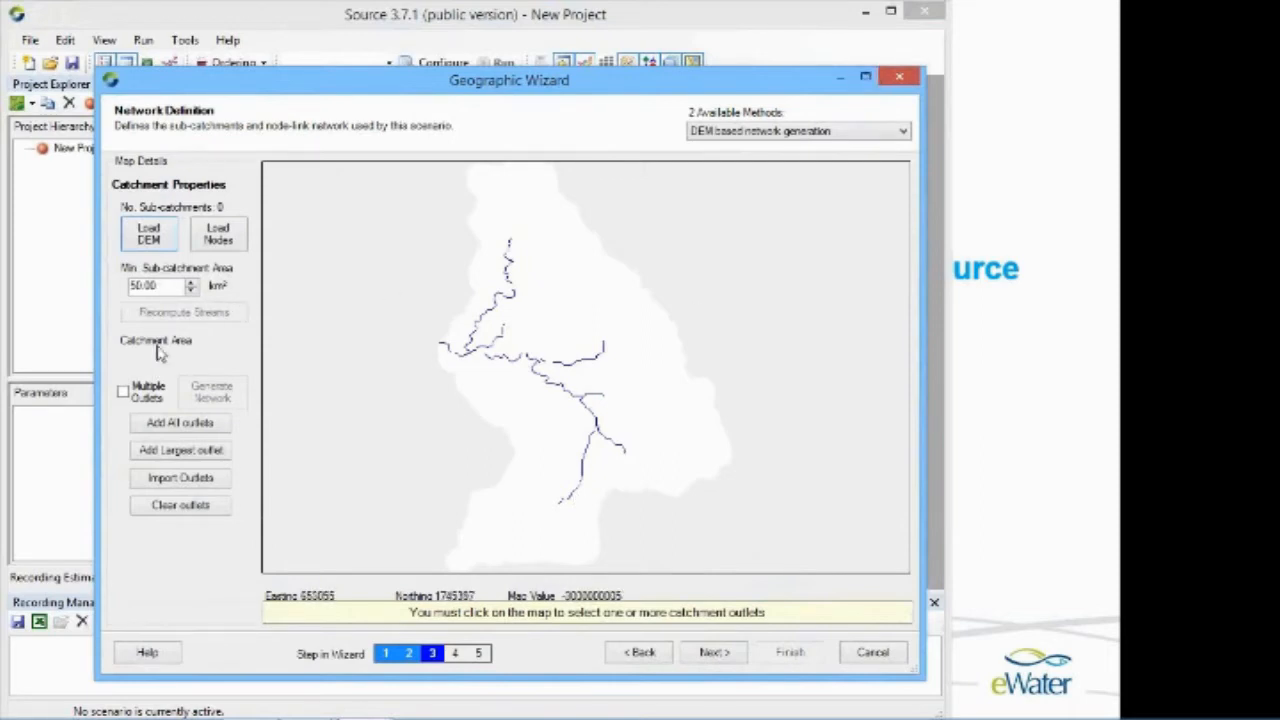
- Add the largest outlet to the stream network and examine the streams and sub-catchments around it up close
{"action": "left_click", "coordinate": [156, 451]}
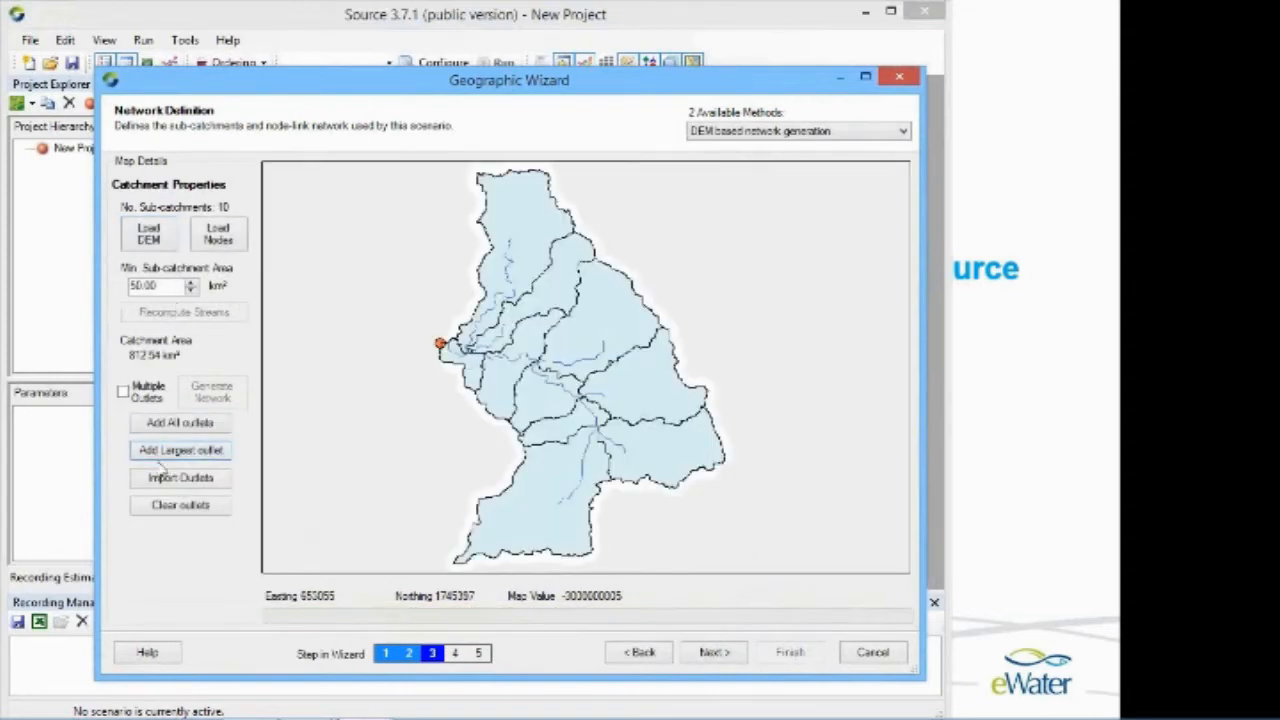
{"action": "right_click", "coordinate": [370, 276]}
{"action": "left_click", "coordinate": [403, 323]}
{"action": "left_click", "coordinate": [532, 386]}
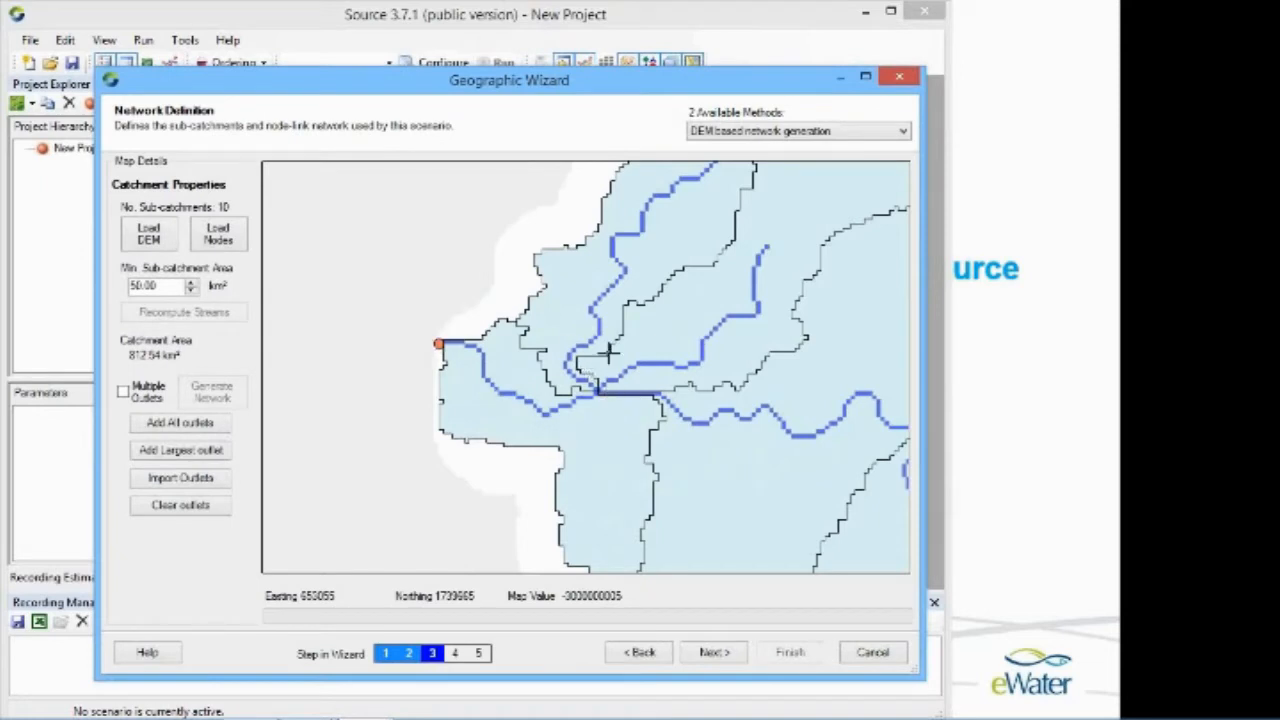
{"action": "right_click", "coordinate": [295, 205]}
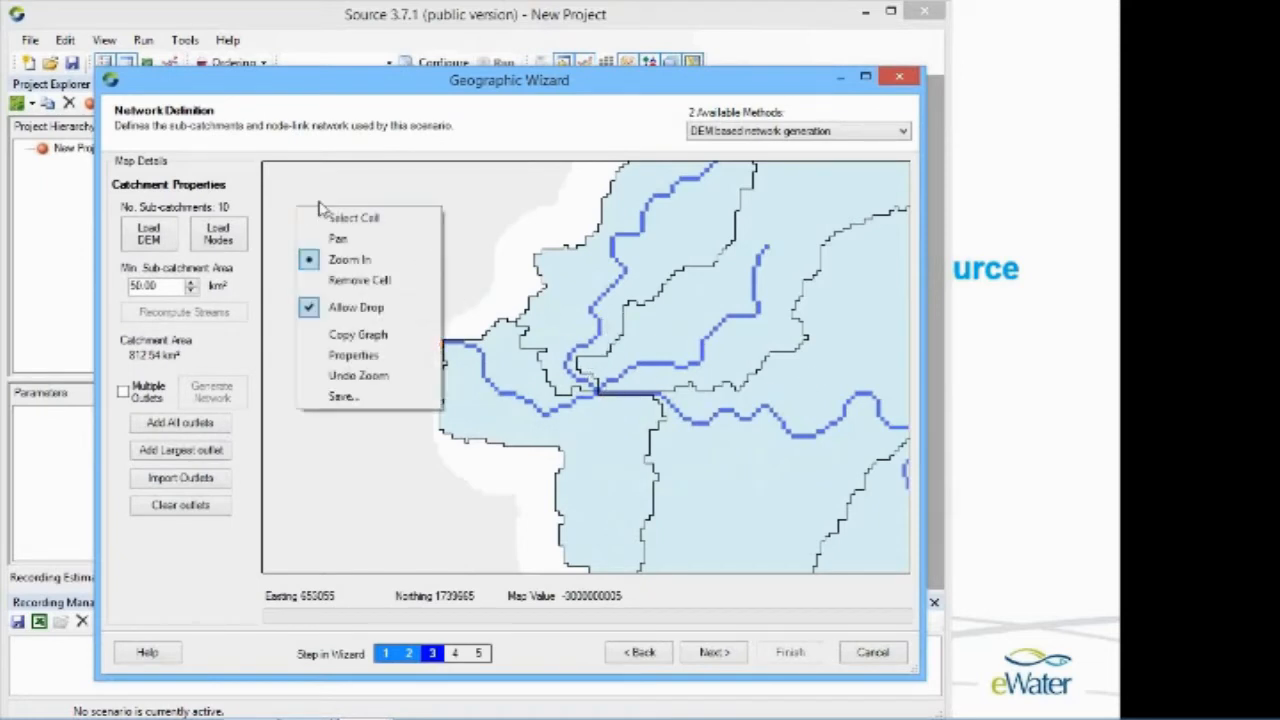
{"action": "left_click", "coordinate": [370, 373]}
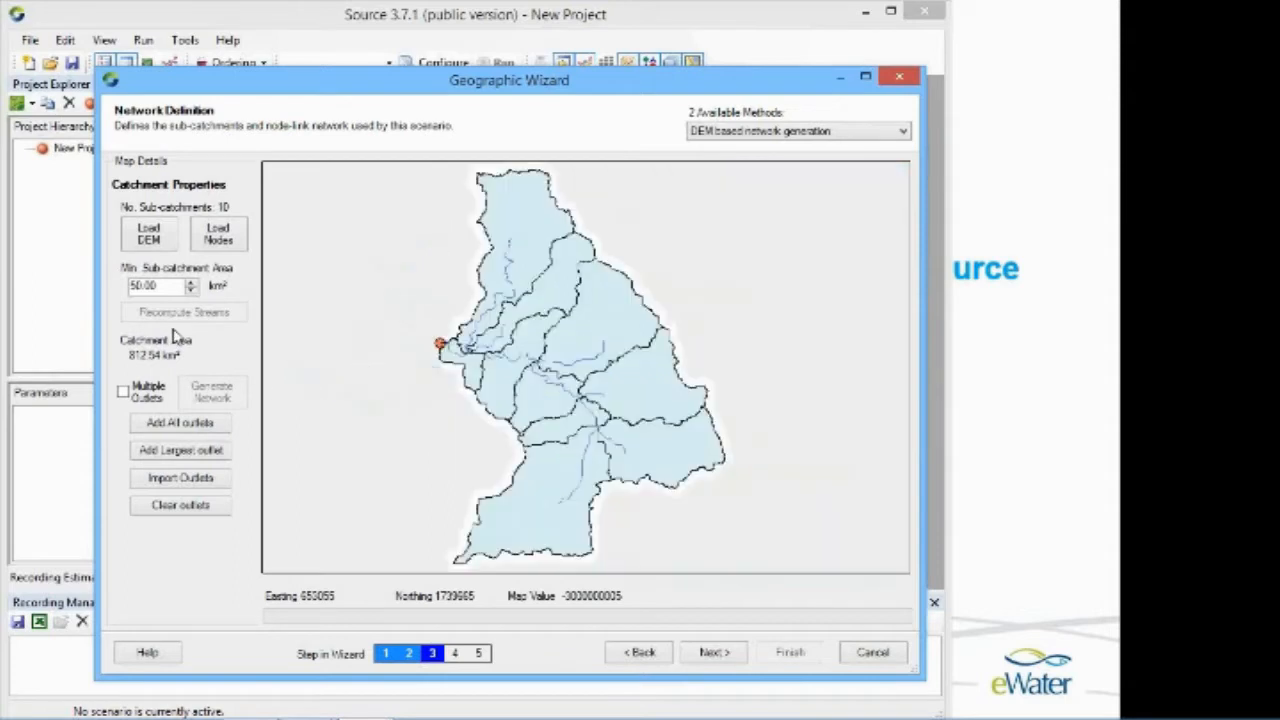
- Set the minimum sub-catchment area to 100 km², recompute the streams and add the largest outlet
{"action": "left_click_drag", "start_coordinate": [165, 286], "coordinate": [96, 285]}
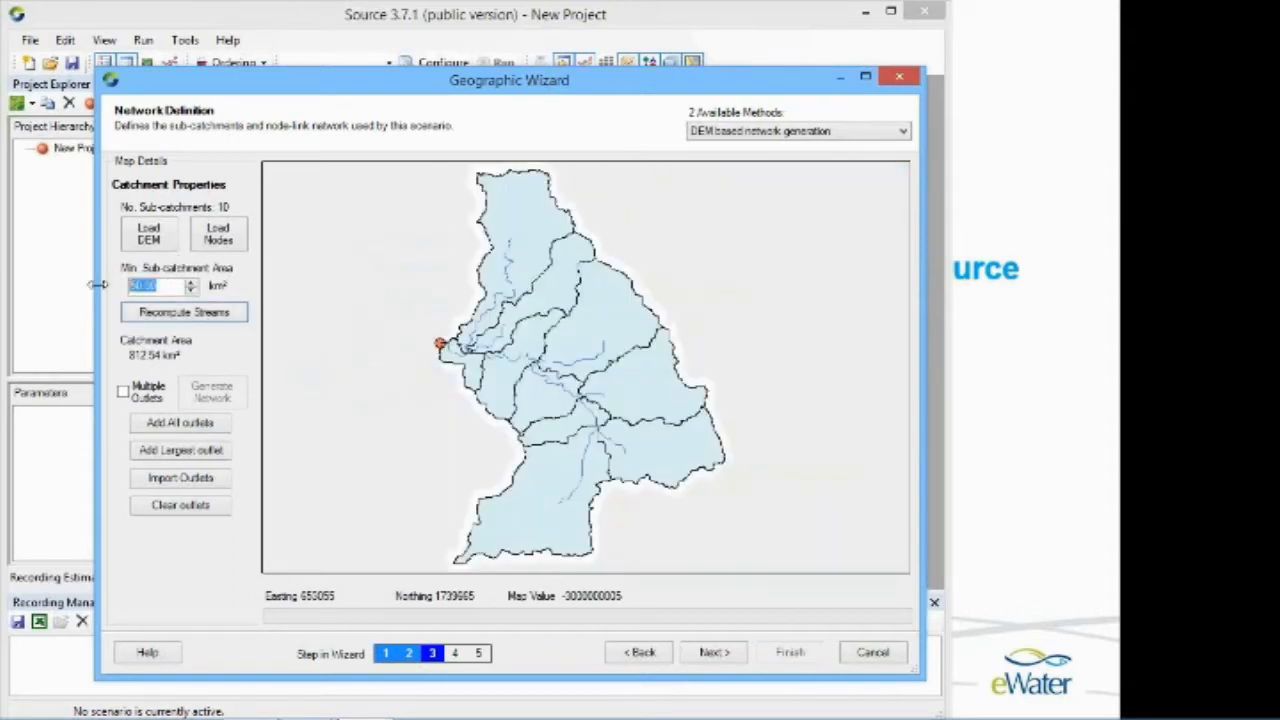
{"action": "type", "text": "1"}
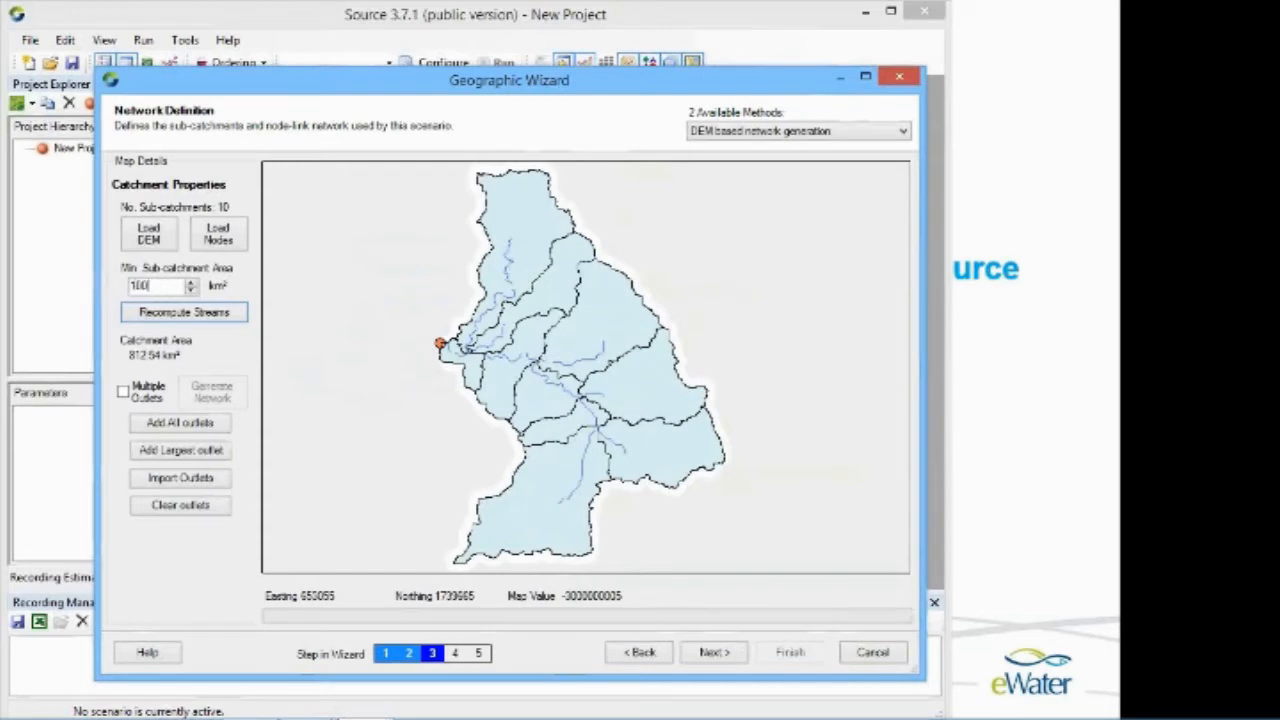
{"action": "type", "text": "00"}
{"action": "left_click", "coordinate": [163, 313]}
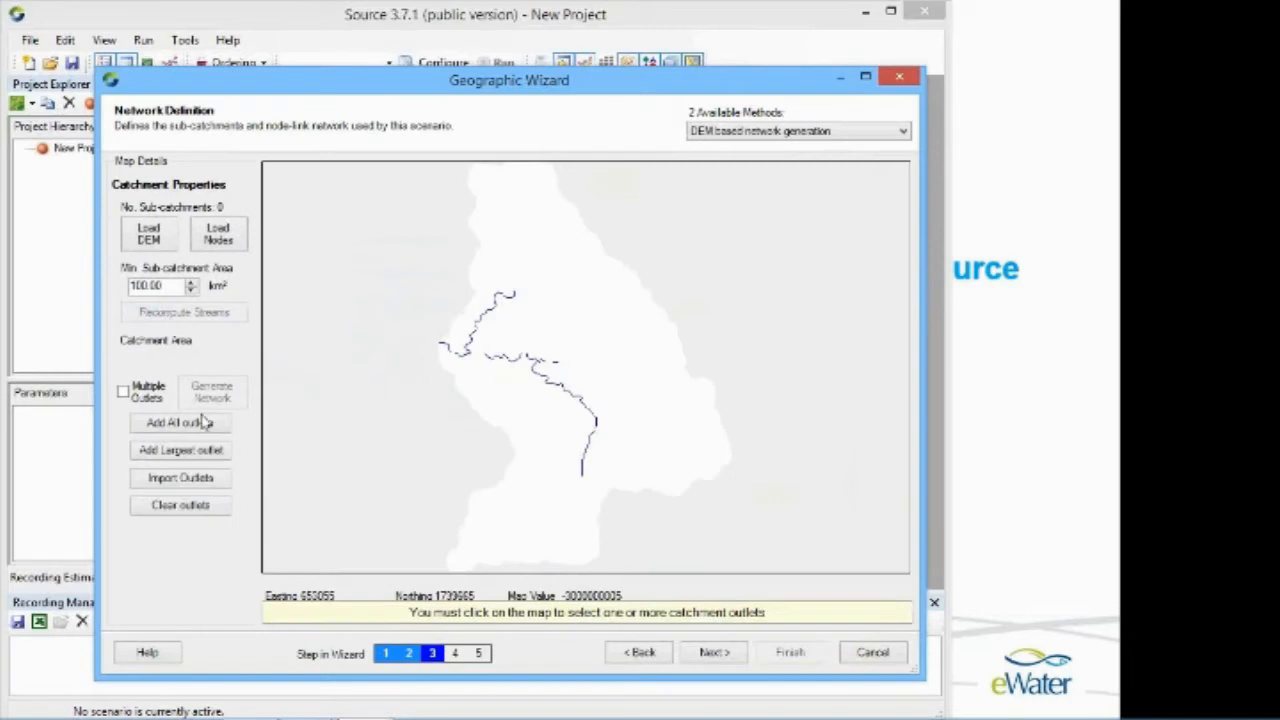
{"action": "left_click", "coordinate": [200, 453]}
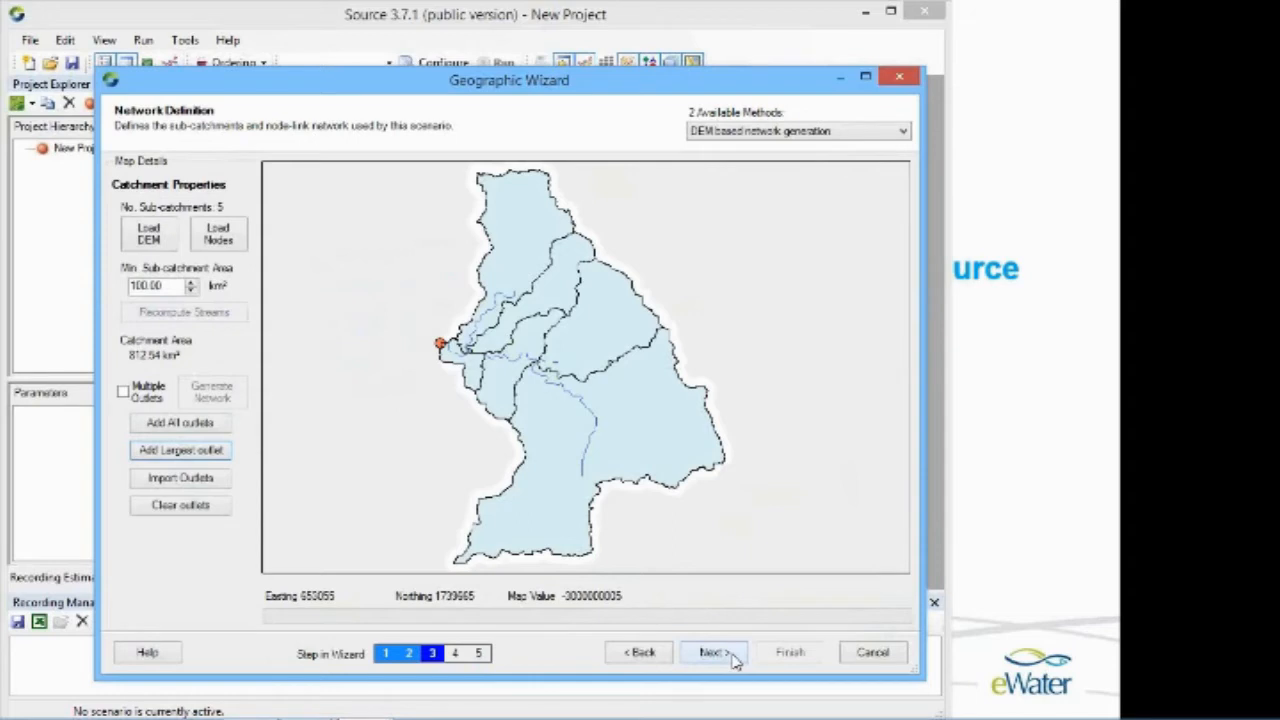
- Set the functional units to be specified from a shapefile and load FUnits.shp
{"action": "left_click", "coordinate": [712, 653]}
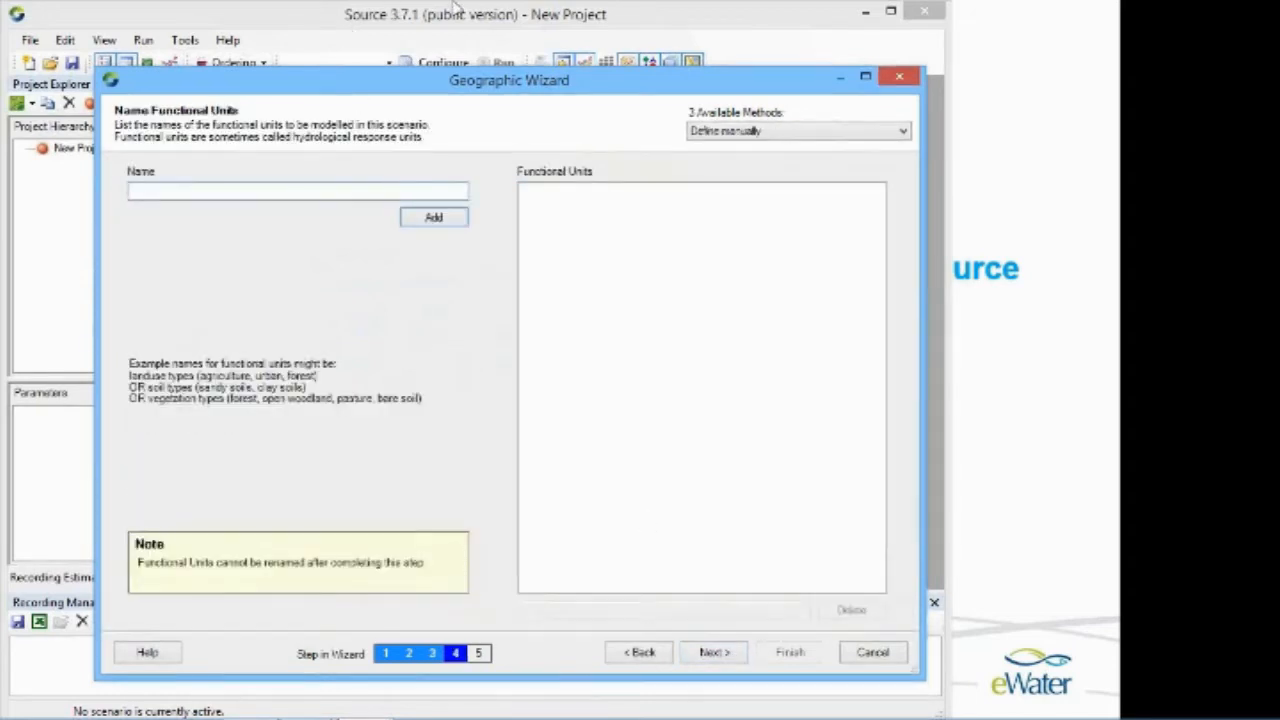
{"action": "left_click", "coordinate": [851, 140]}
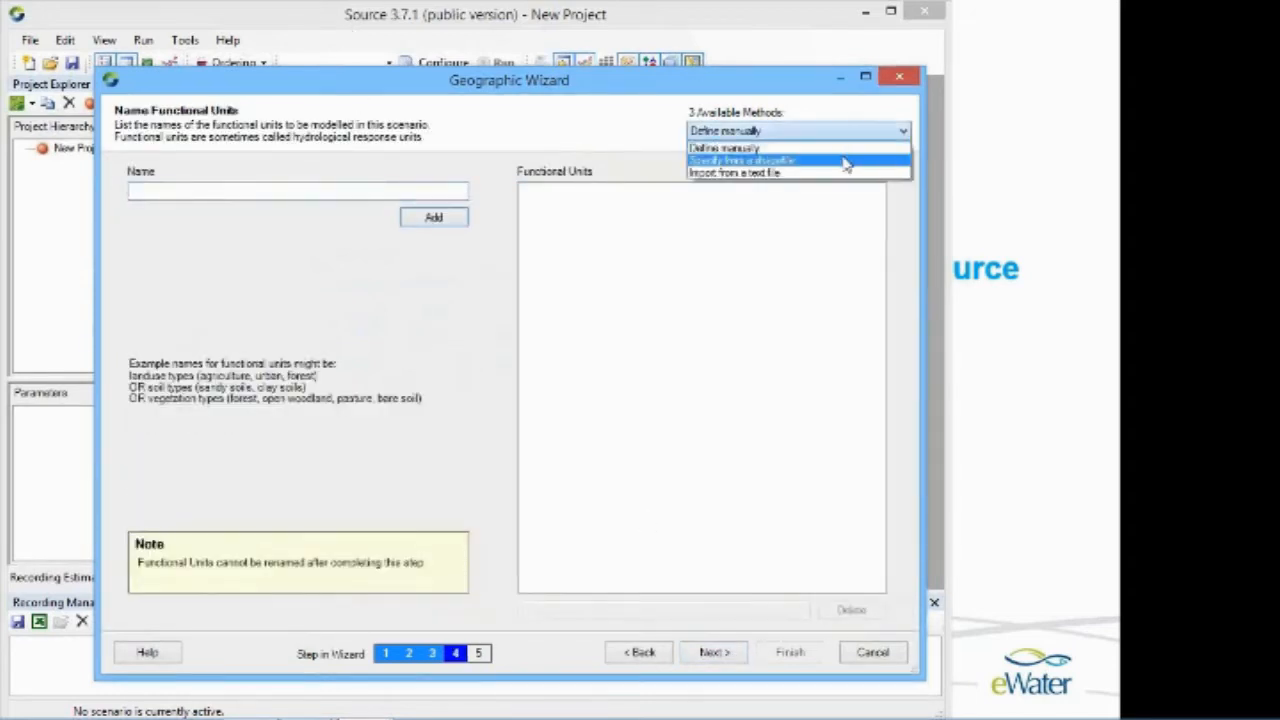
{"action": "left_click", "coordinate": [845, 160]}
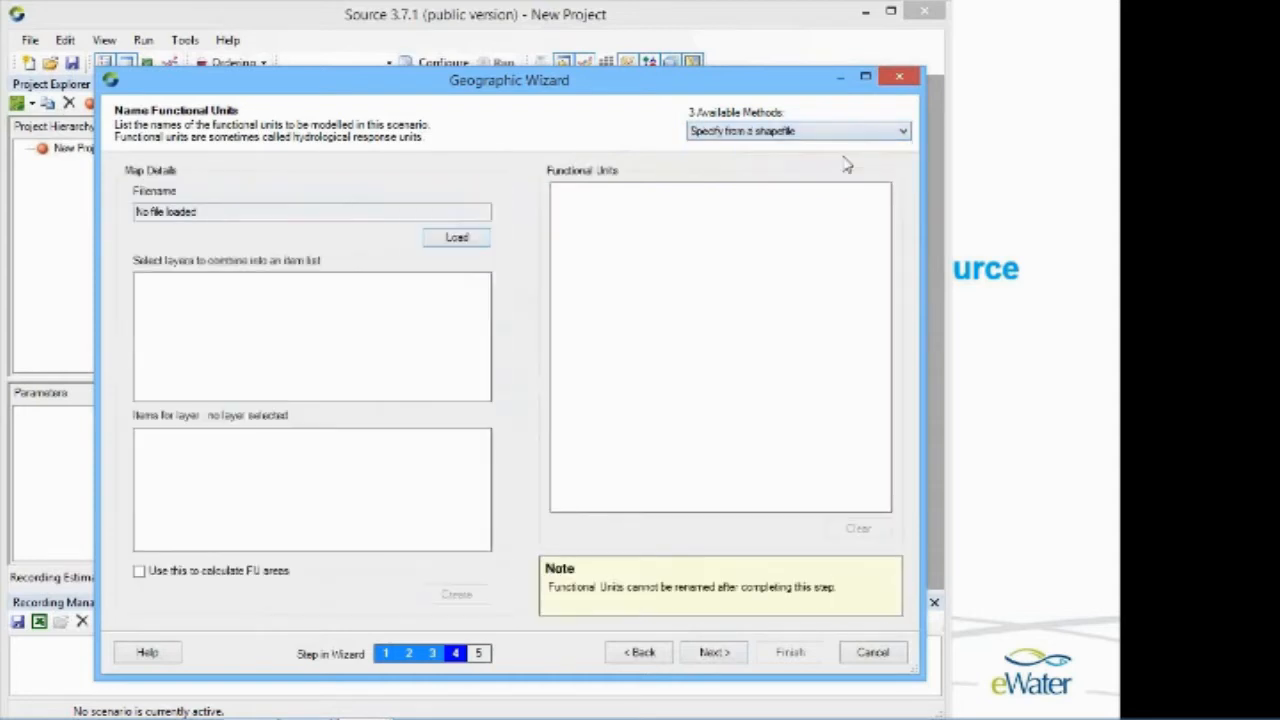
{"action": "left_click", "coordinate": [479, 248]}
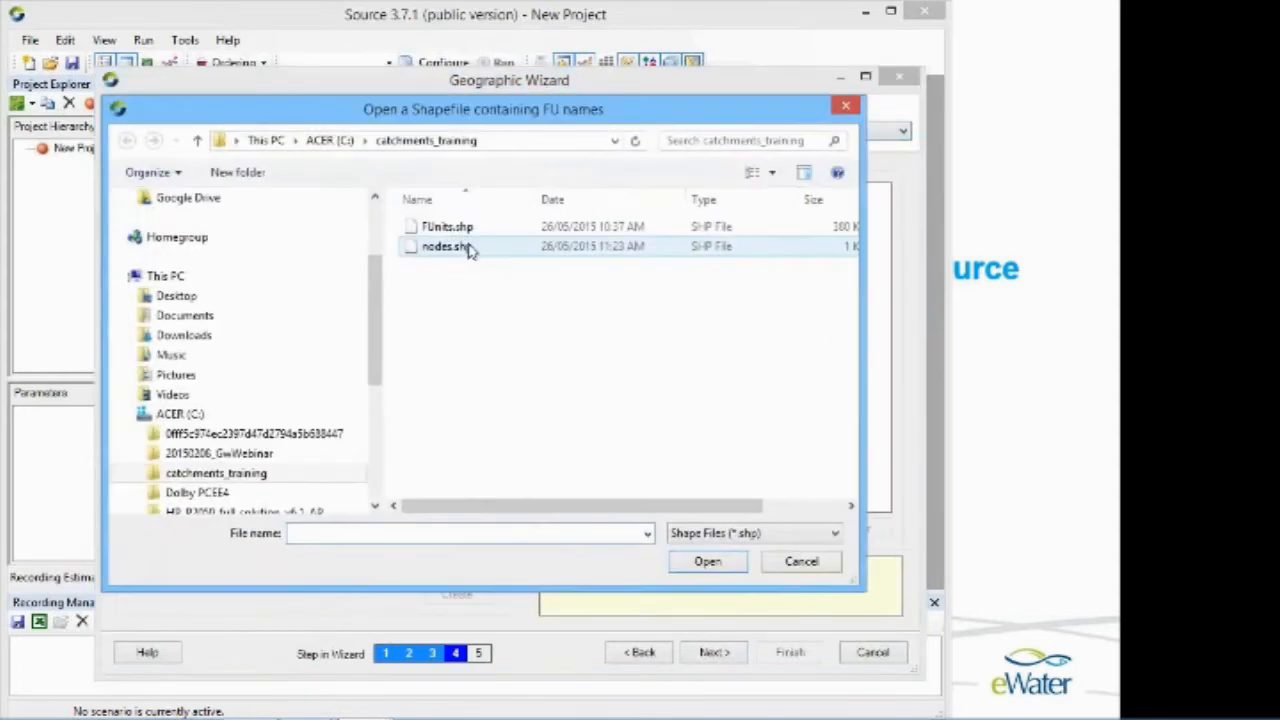
{"action": "left_click", "coordinate": [460, 229]}
{"action": "left_click", "coordinate": [705, 561]}
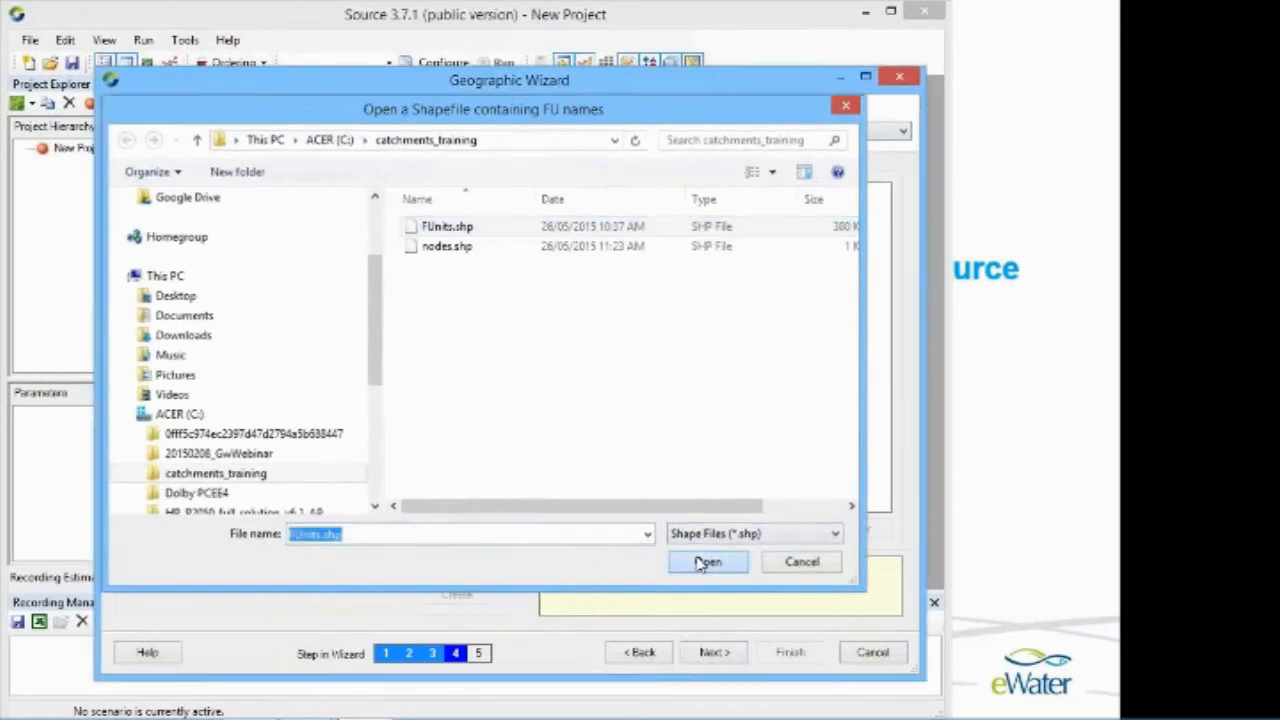
- Create functional units from the class layer, using it to calculate FU areas, and finish the geographic scenario
{"action": "left_click", "coordinate": [143, 282]}
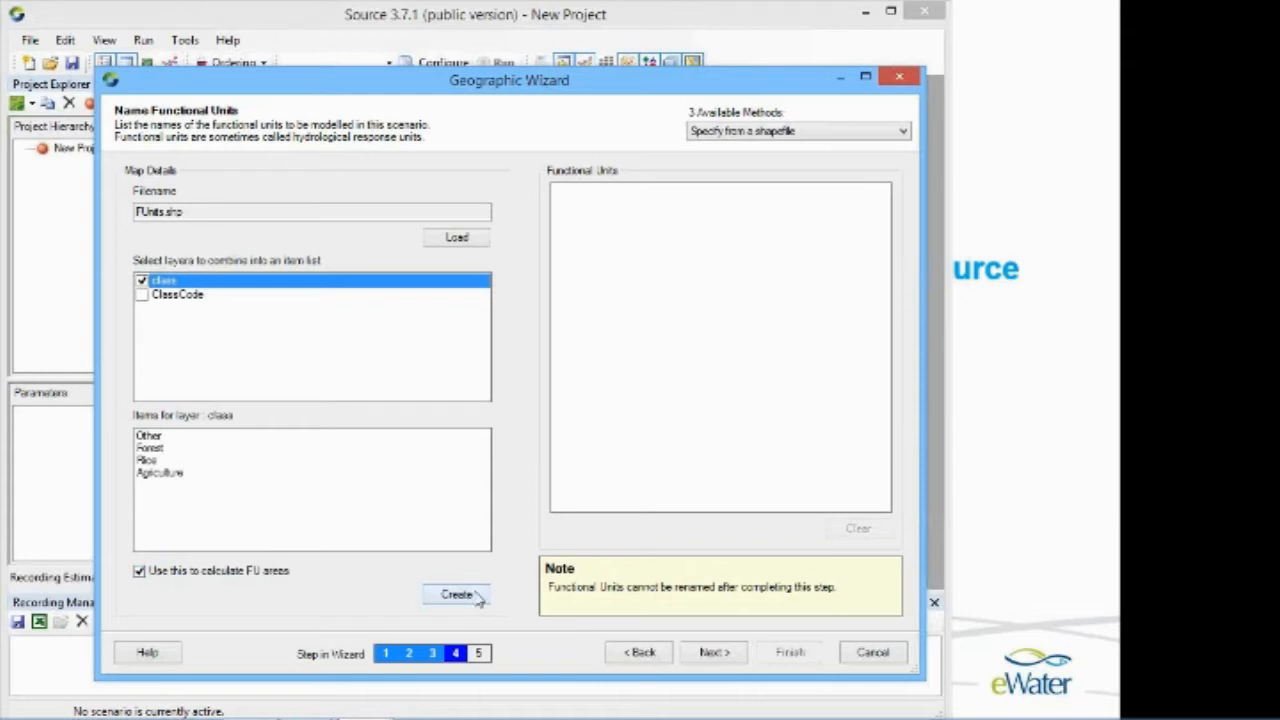
{"action": "left_click", "coordinate": [476, 595]}
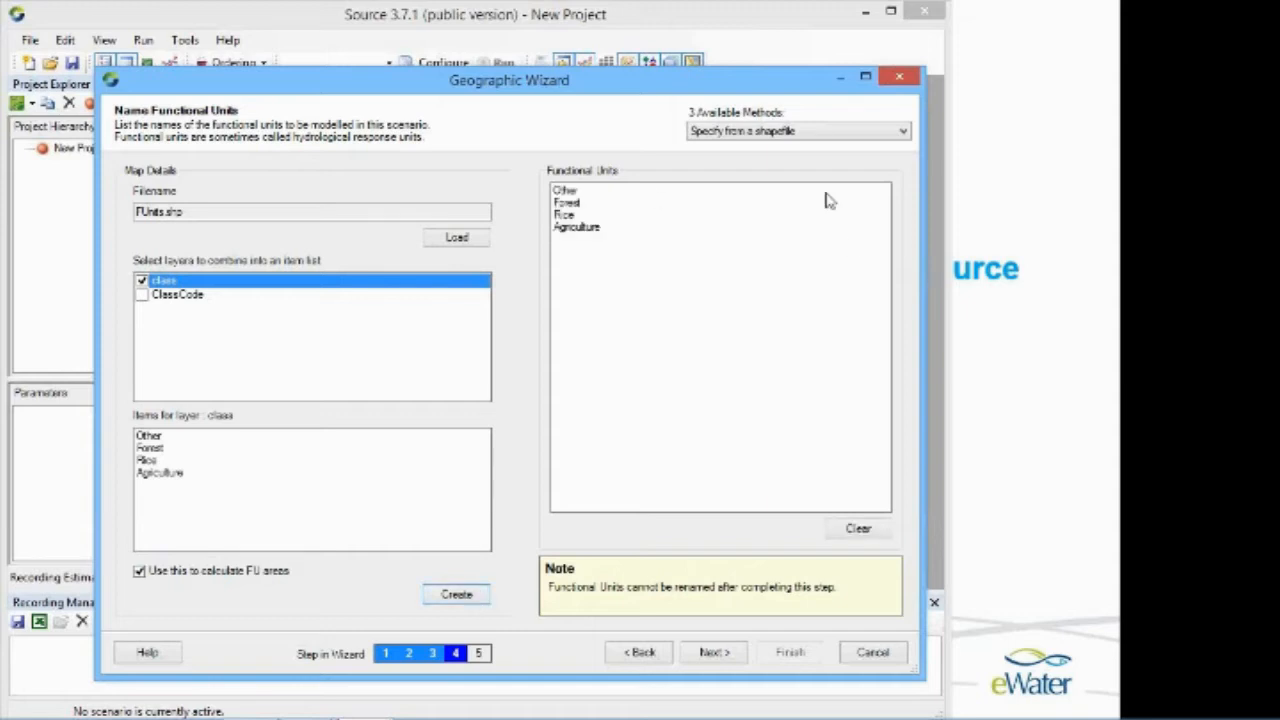
{"action": "left_click", "coordinate": [728, 656]}
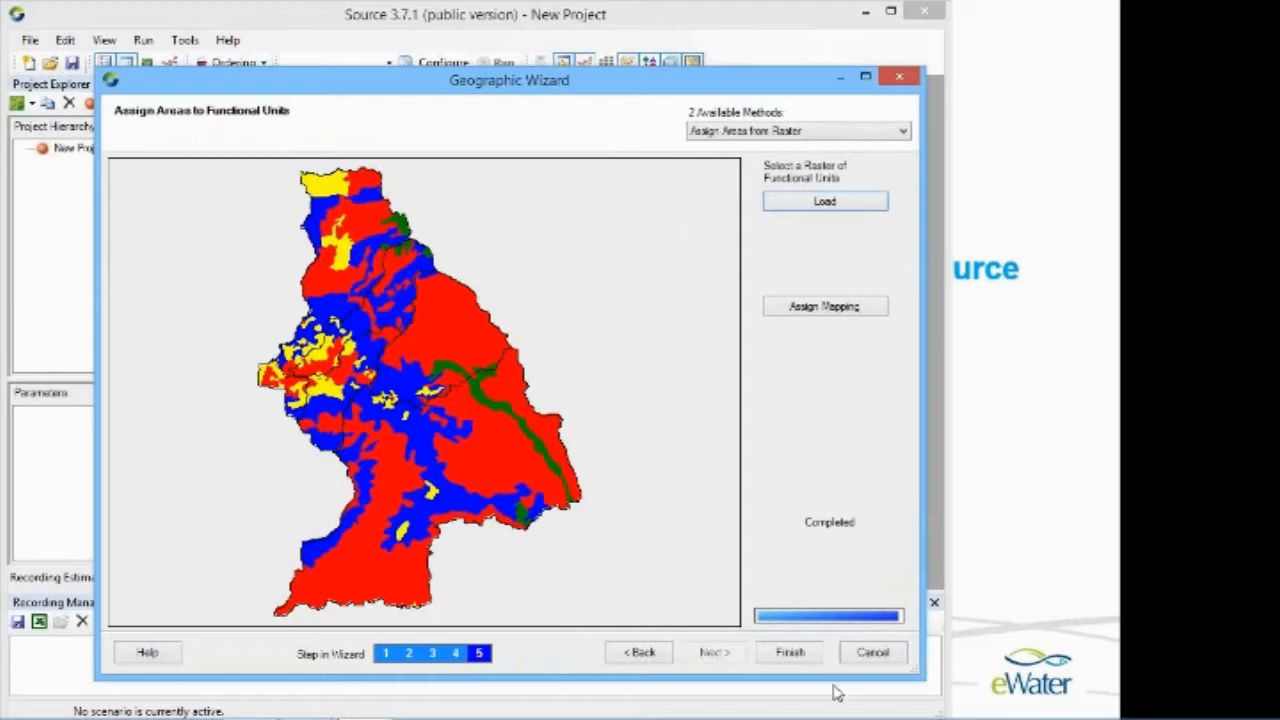
{"action": "left_click", "coordinate": [789, 652]}
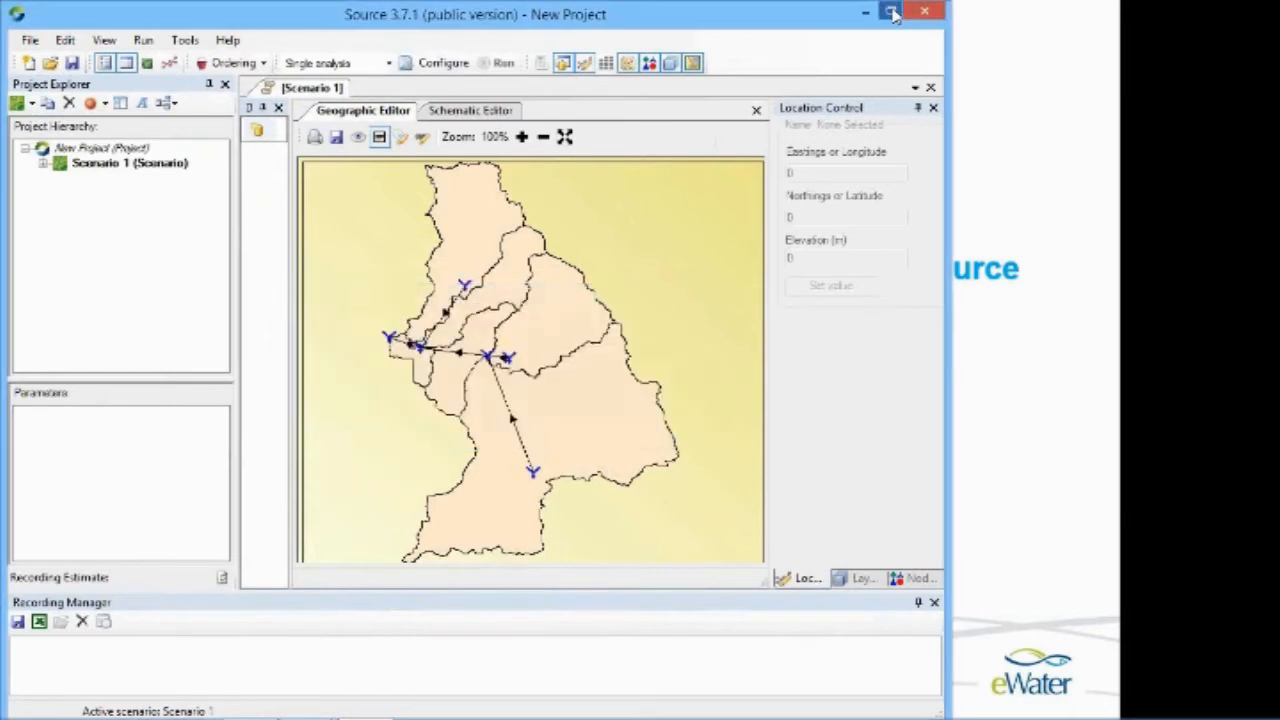
- Maximize the project window and add a constituent named sediment to the scenario
{"action": "left_click", "coordinate": [891, 11]}
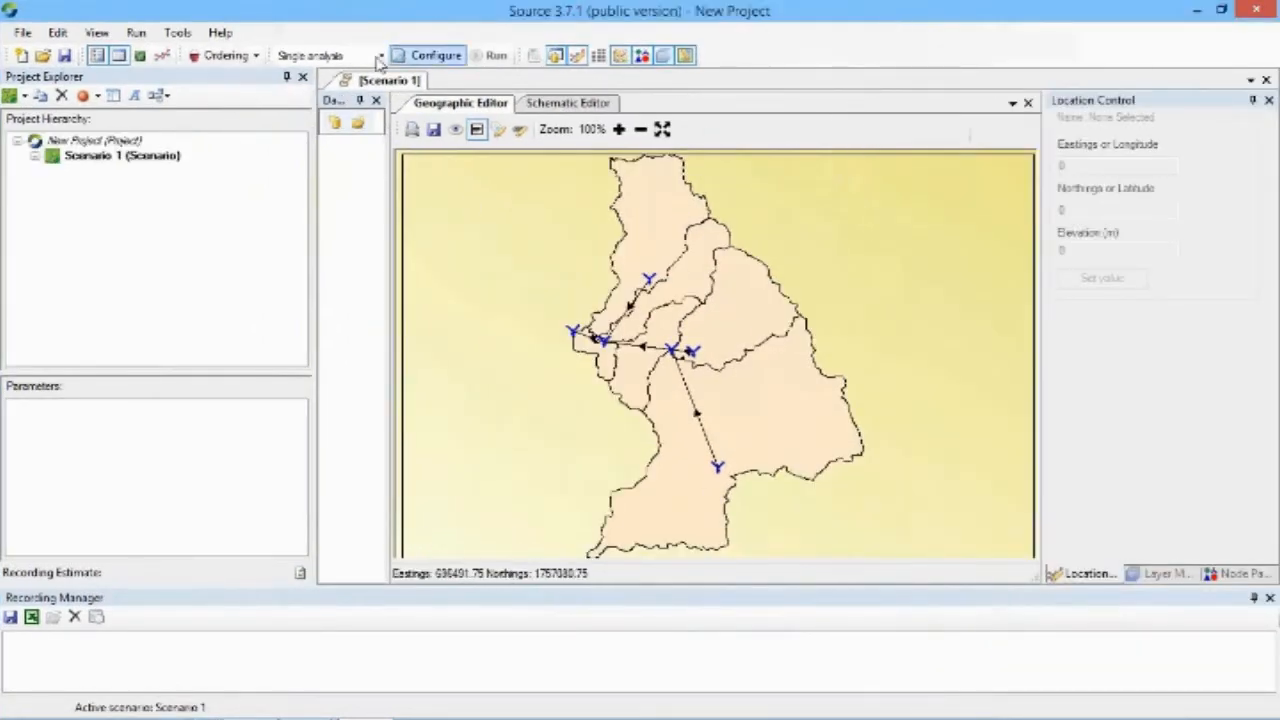
{"action": "left_click", "coordinate": [58, 33]}
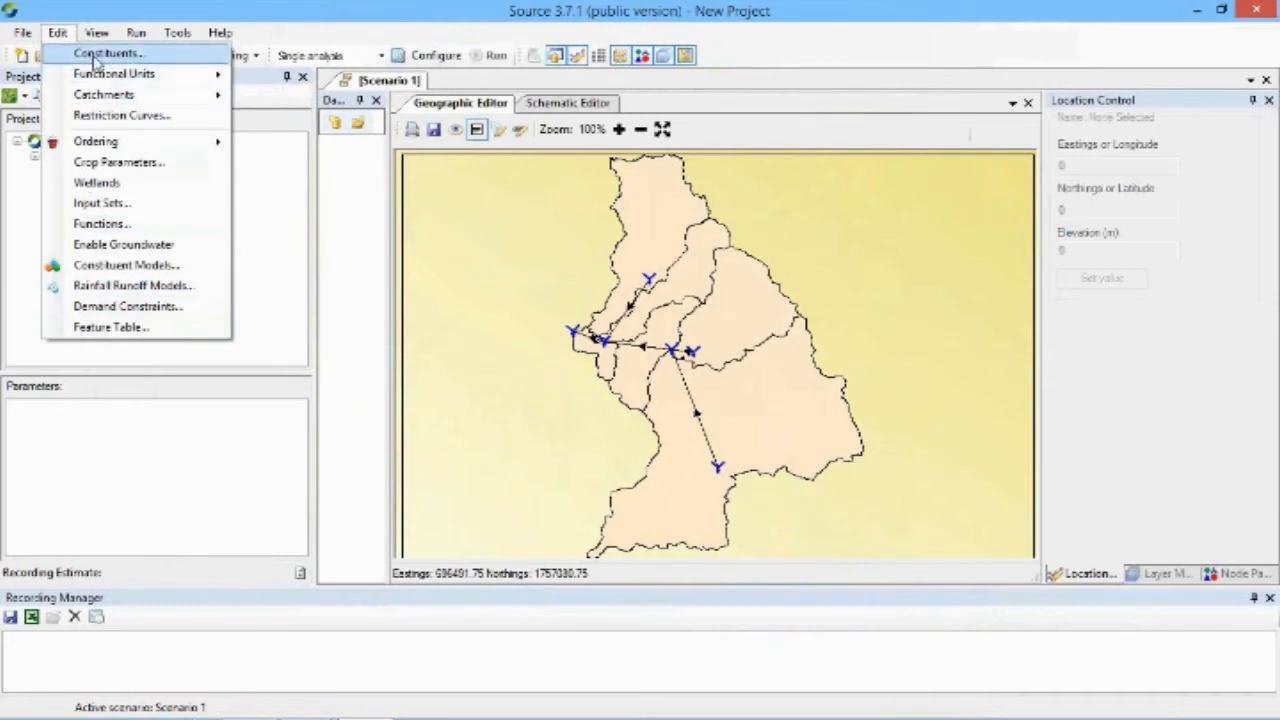
{"action": "left_click", "coordinate": [96, 56]}
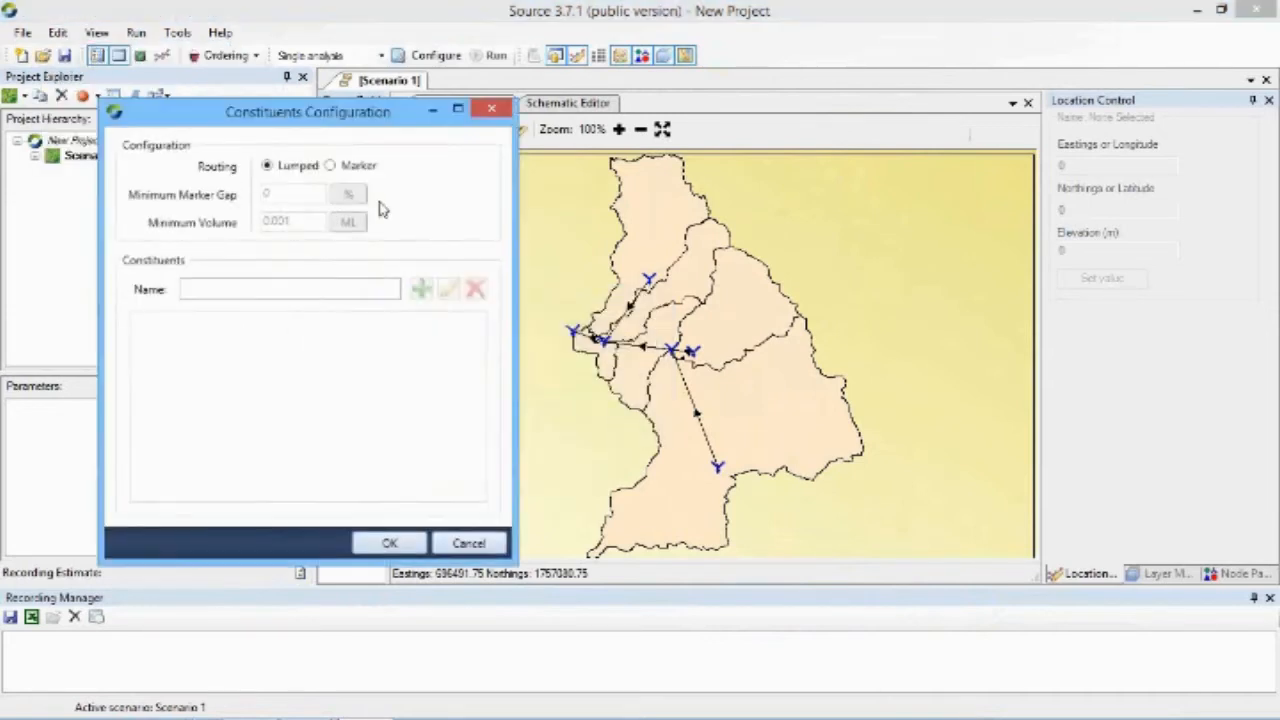
{"action": "left_click", "coordinate": [199, 292]}
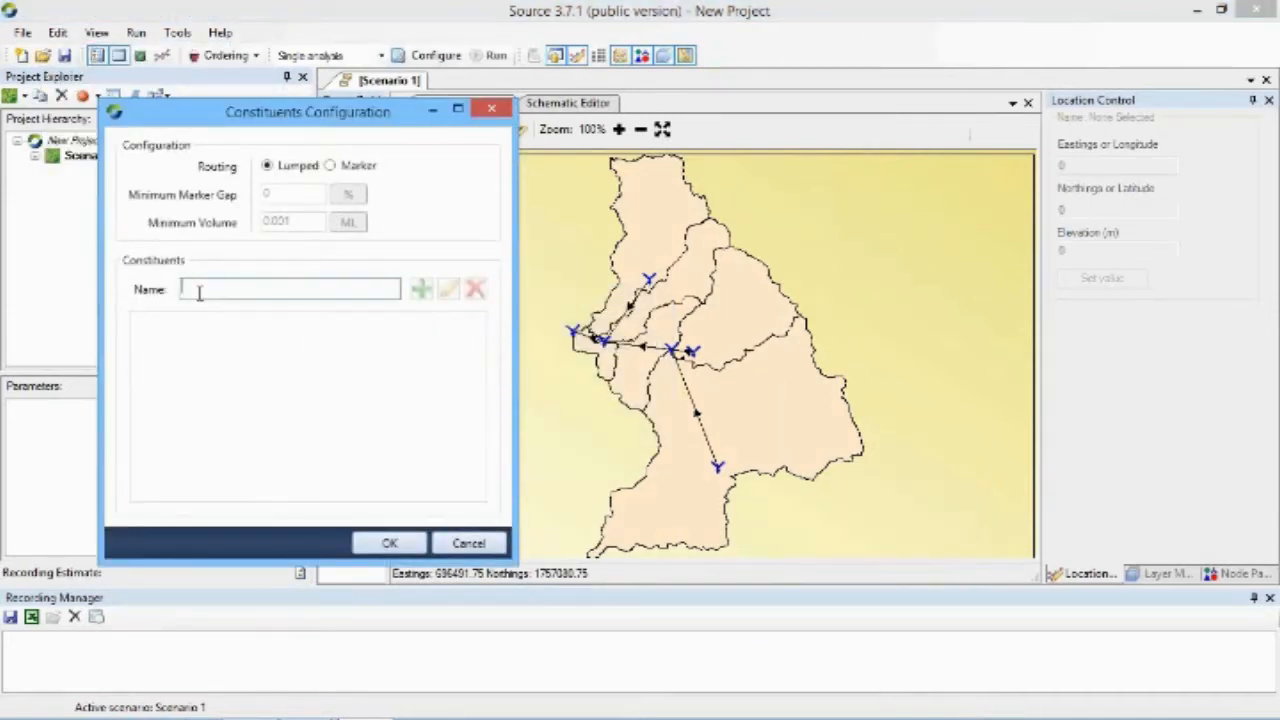
{"action": "type", "text": "sediment"}
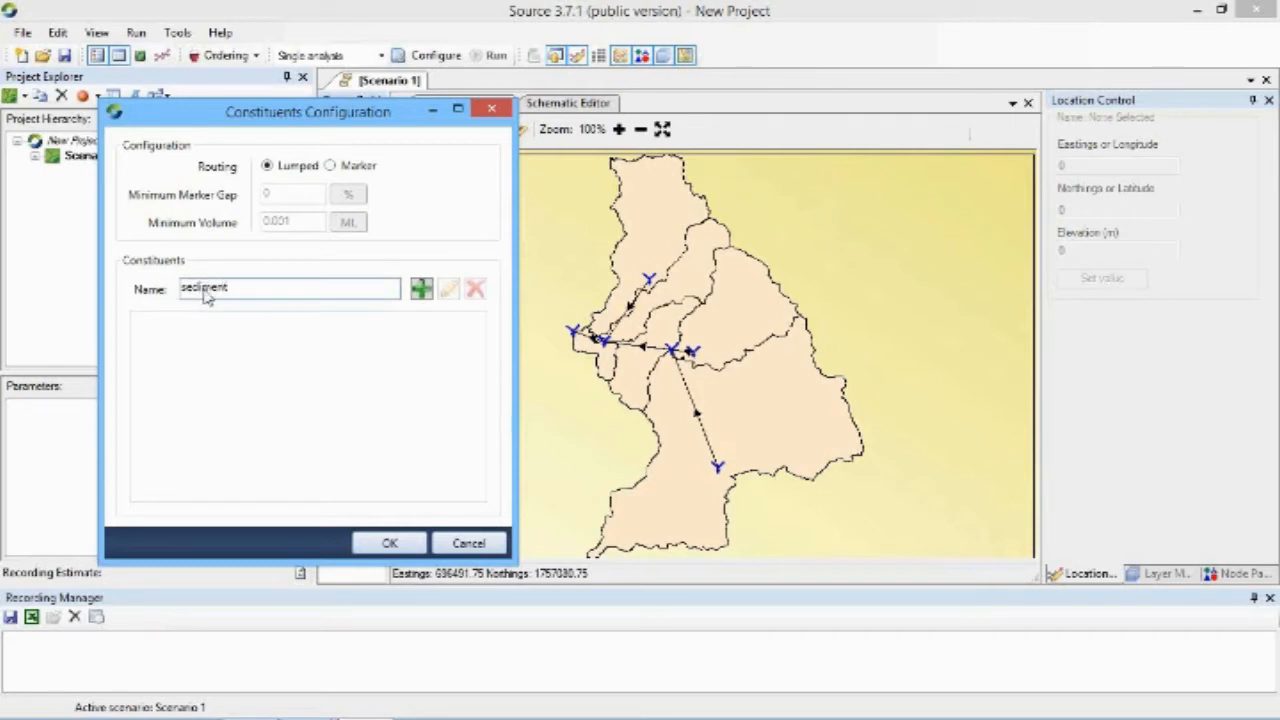
{"action": "left_click", "coordinate": [382, 543]}
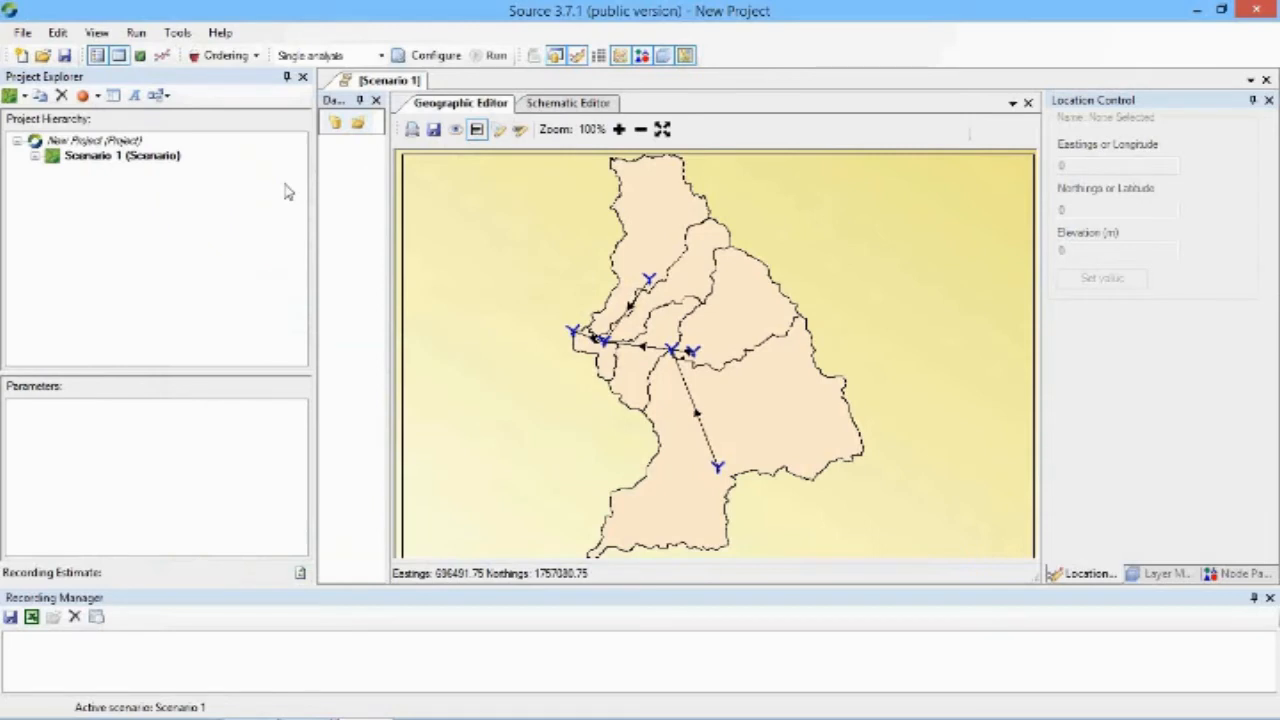
- Open the rainfall runoff model configuration for the functional units of all subcatchments
{"action": "left_click", "coordinate": [57, 33]}
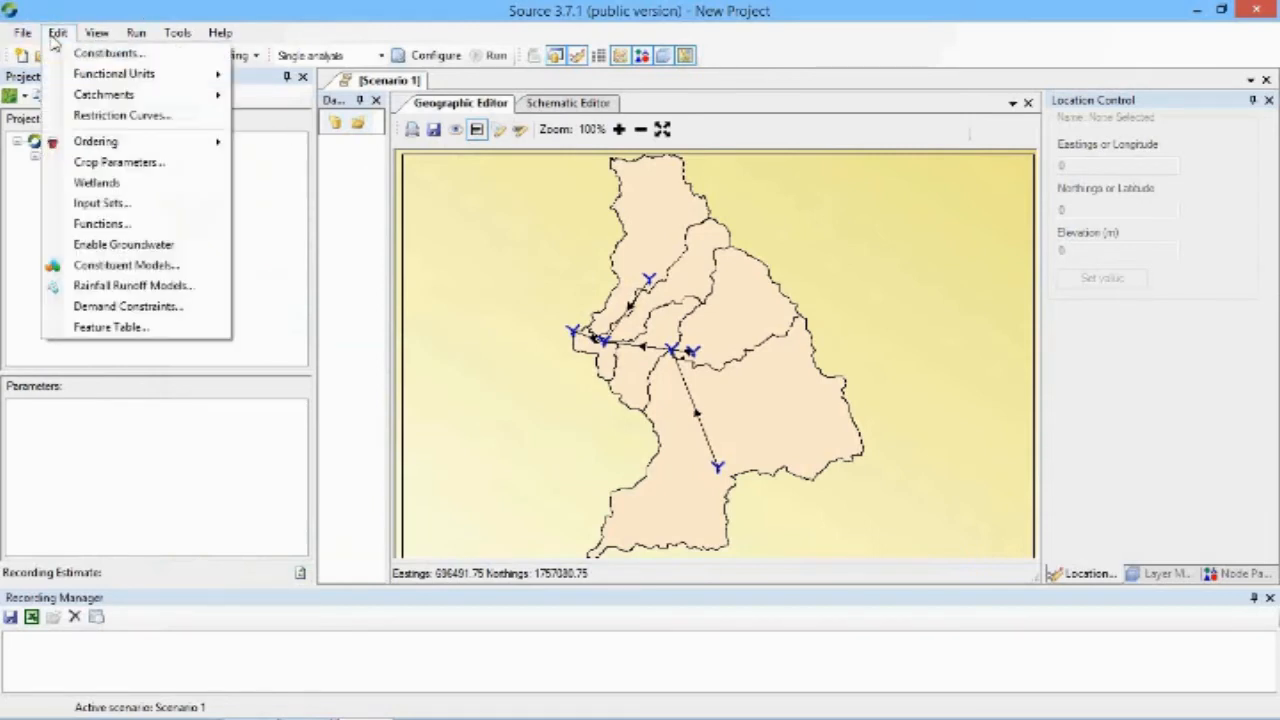
{"action": "left_click", "coordinate": [147, 290]}
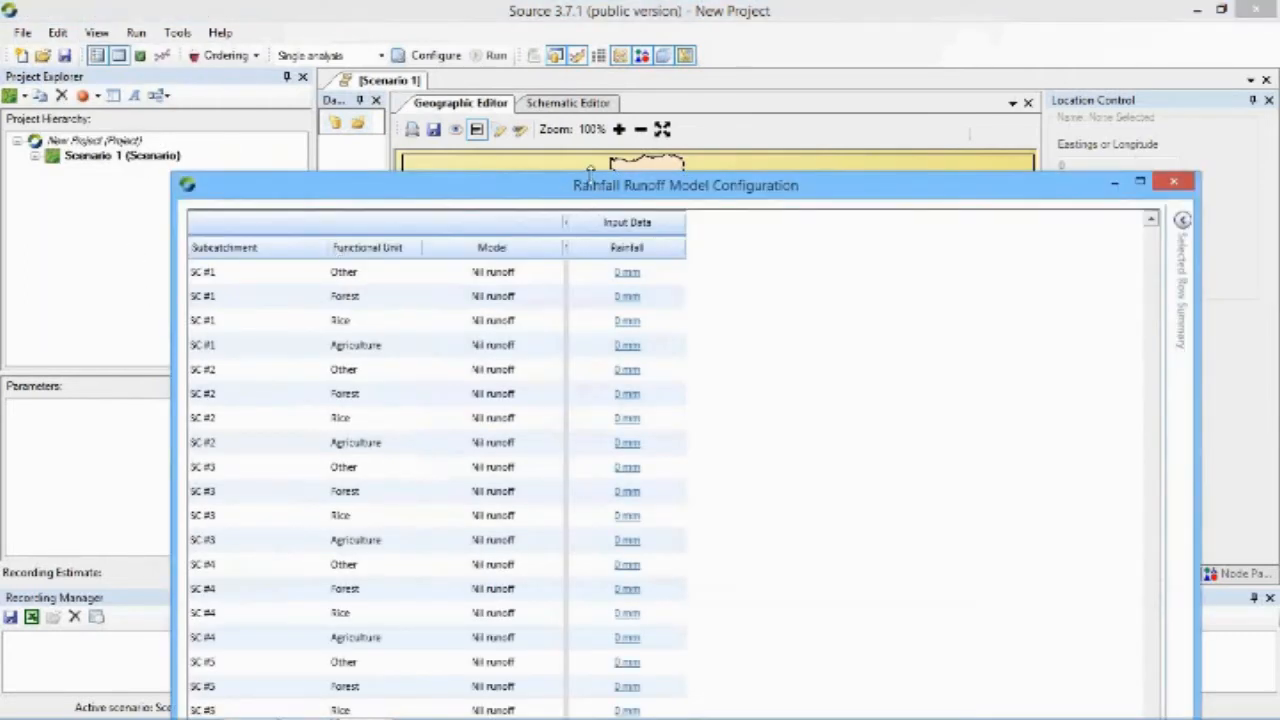
{"action": "left_click_drag", "start_coordinate": [588, 177], "coordinate": [473, 27]}
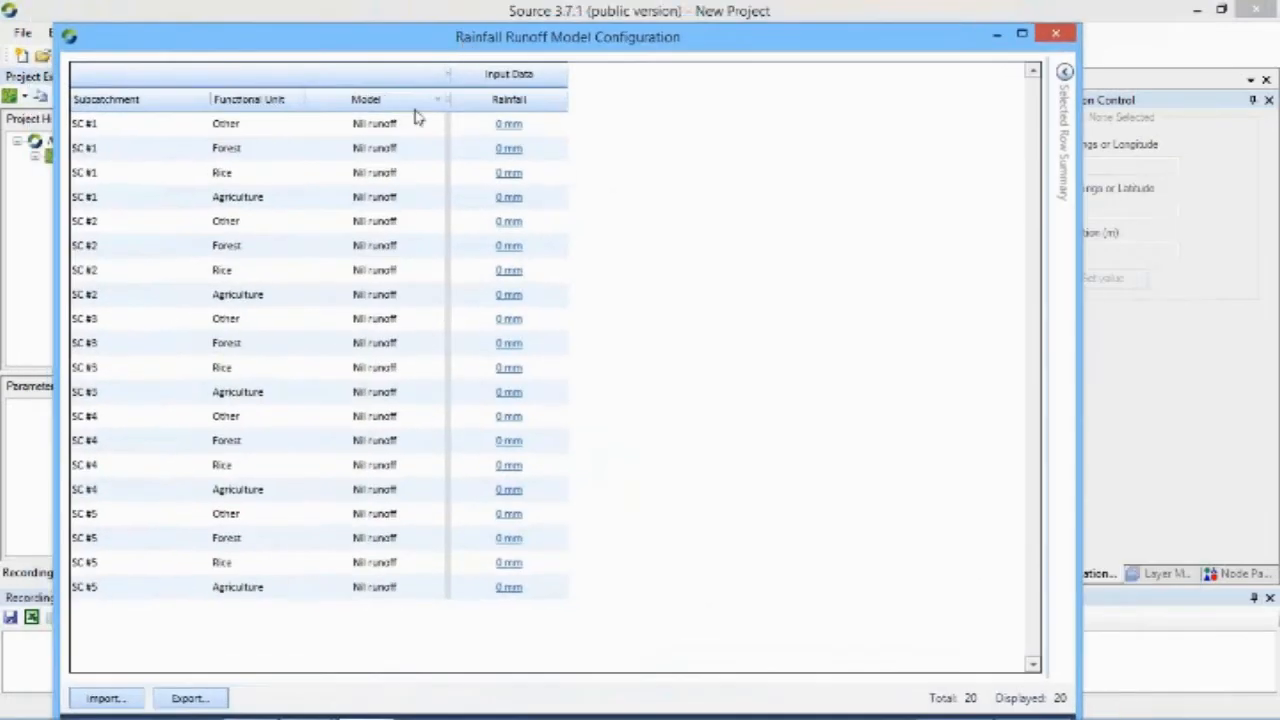
{"action": "left_click", "coordinate": [437, 100]}
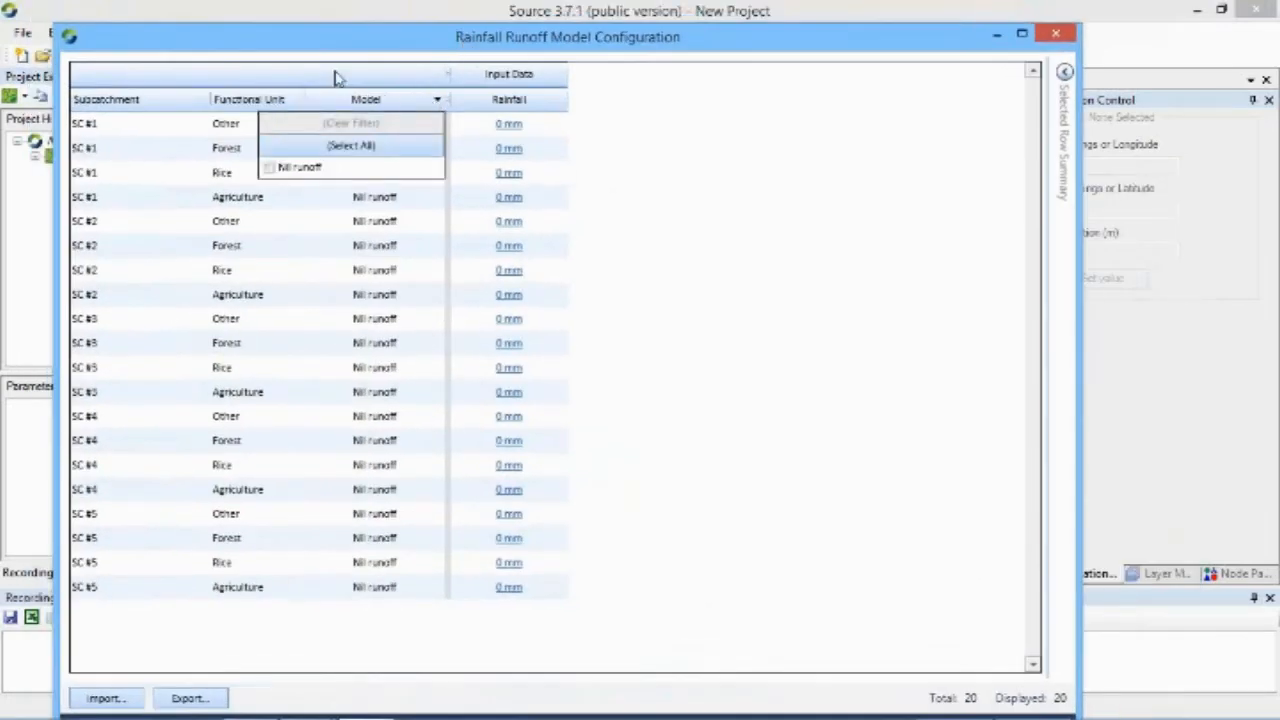
{"action": "left_click", "coordinate": [356, 104]}
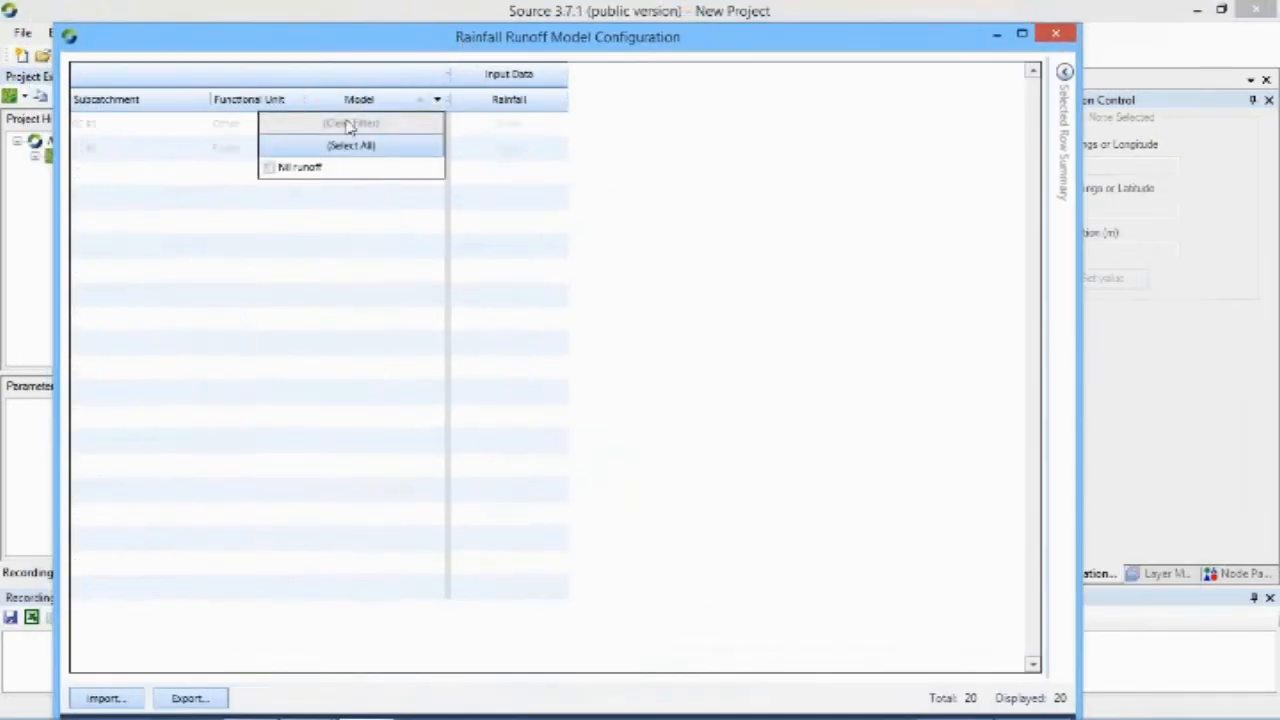
{"action": "left_click", "coordinate": [300, 168]}
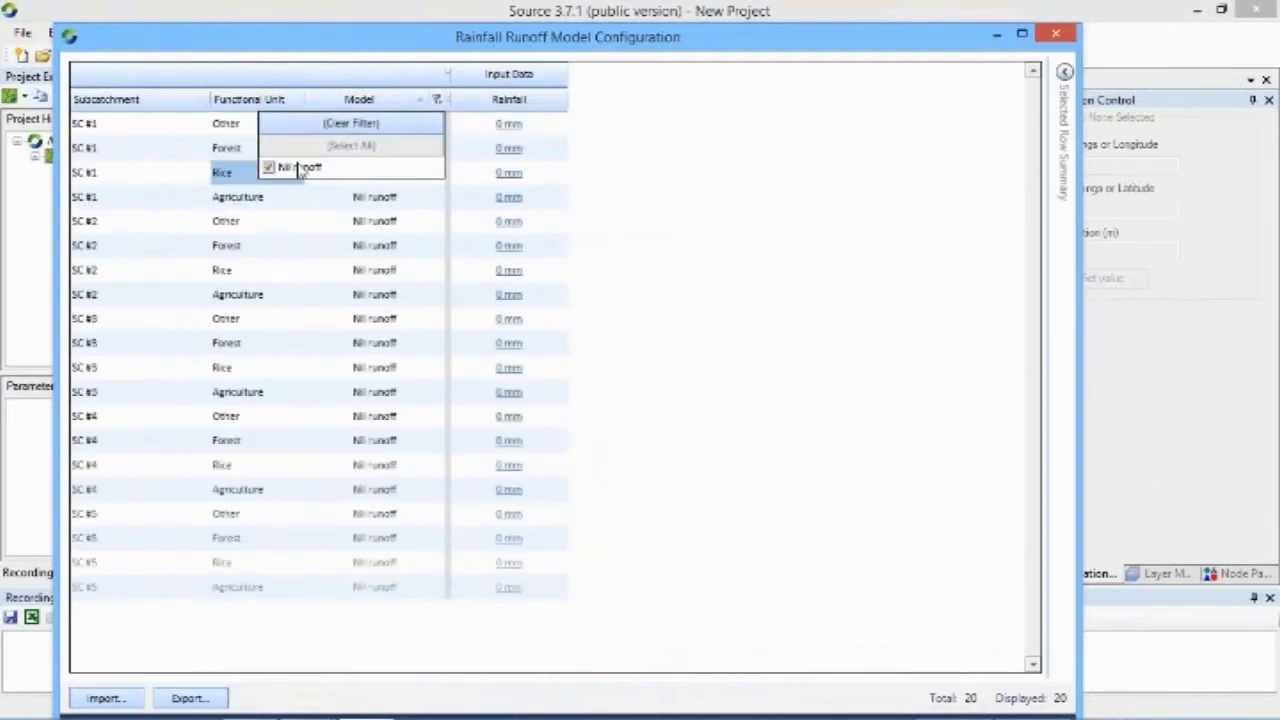
{"action": "left_click", "coordinate": [300, 168]}
- Assign the GR4J rainfall runoff model to the Agriculture functional unit of SC #1
{"action": "left_click", "coordinate": [385, 200]}
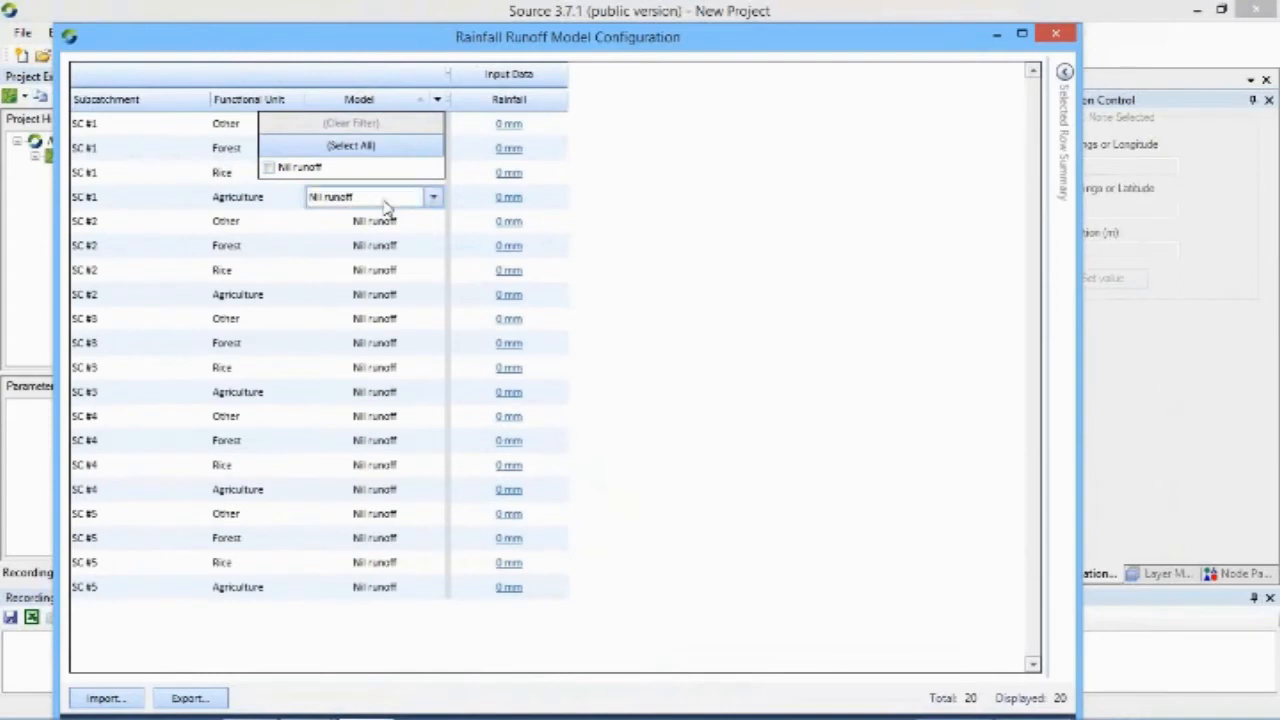
{"action": "left_click", "coordinate": [389, 205]}
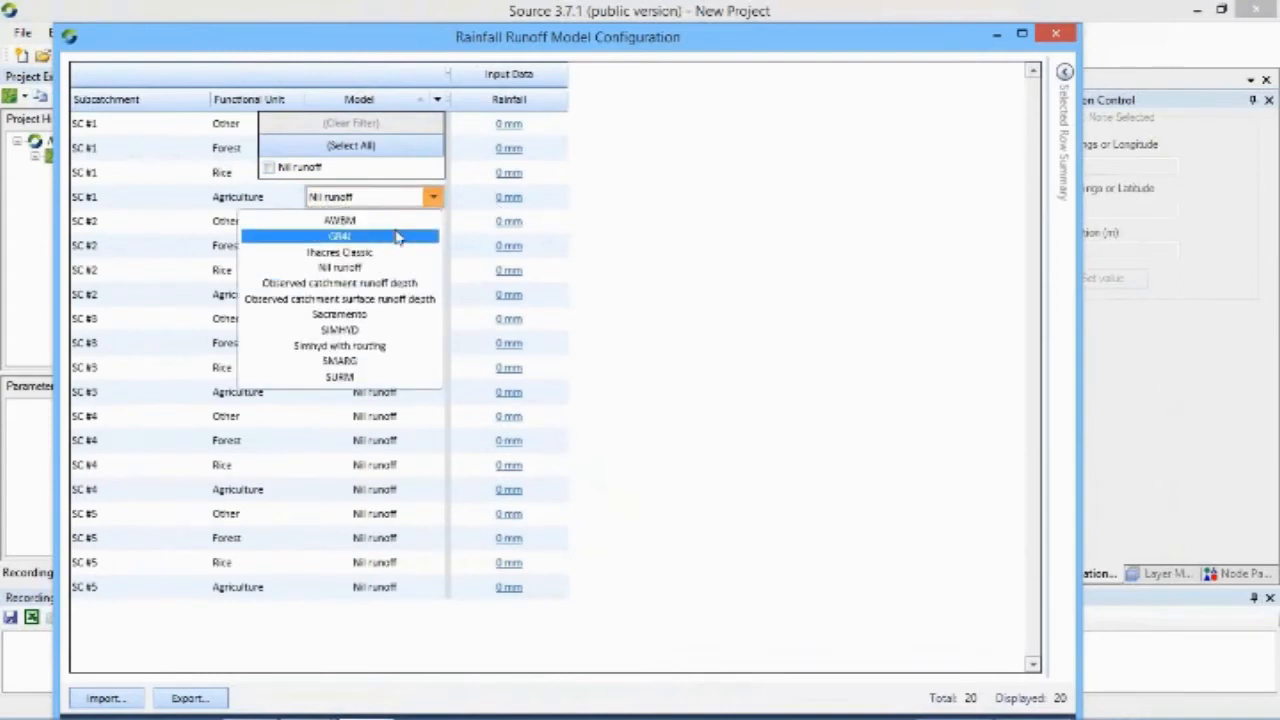
{"action": "left_click", "coordinate": [393, 237]}
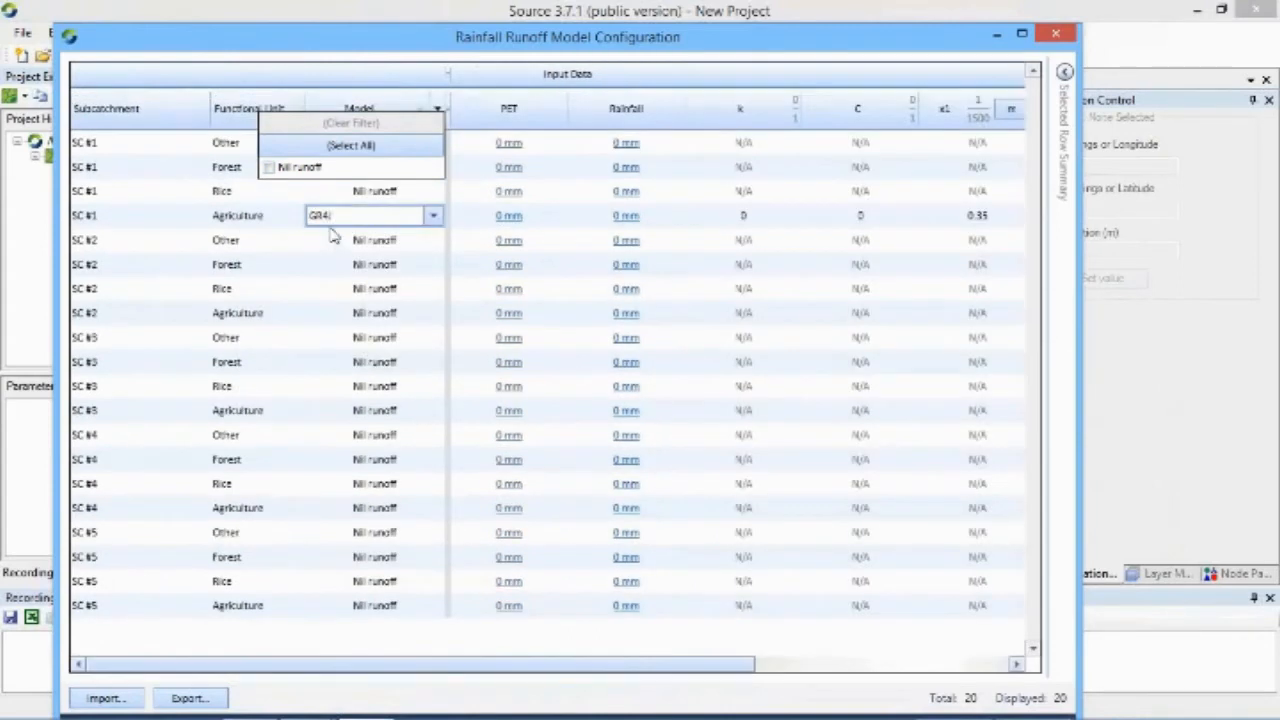
{"action": "left_click", "coordinate": [388, 248]}
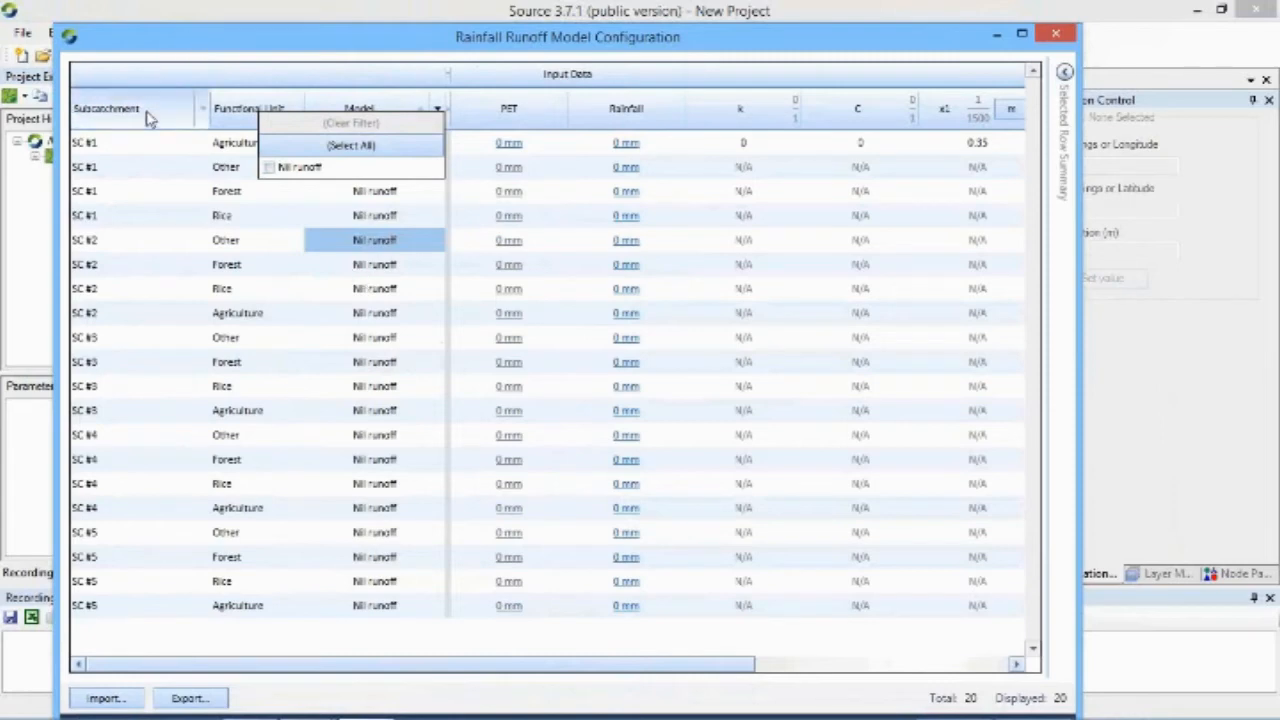
- Sort the table by model and try to fill GR4J into all Nil runoff rows, starting from SC #1 Other
{"action": "left_click", "coordinate": [343, 108]}
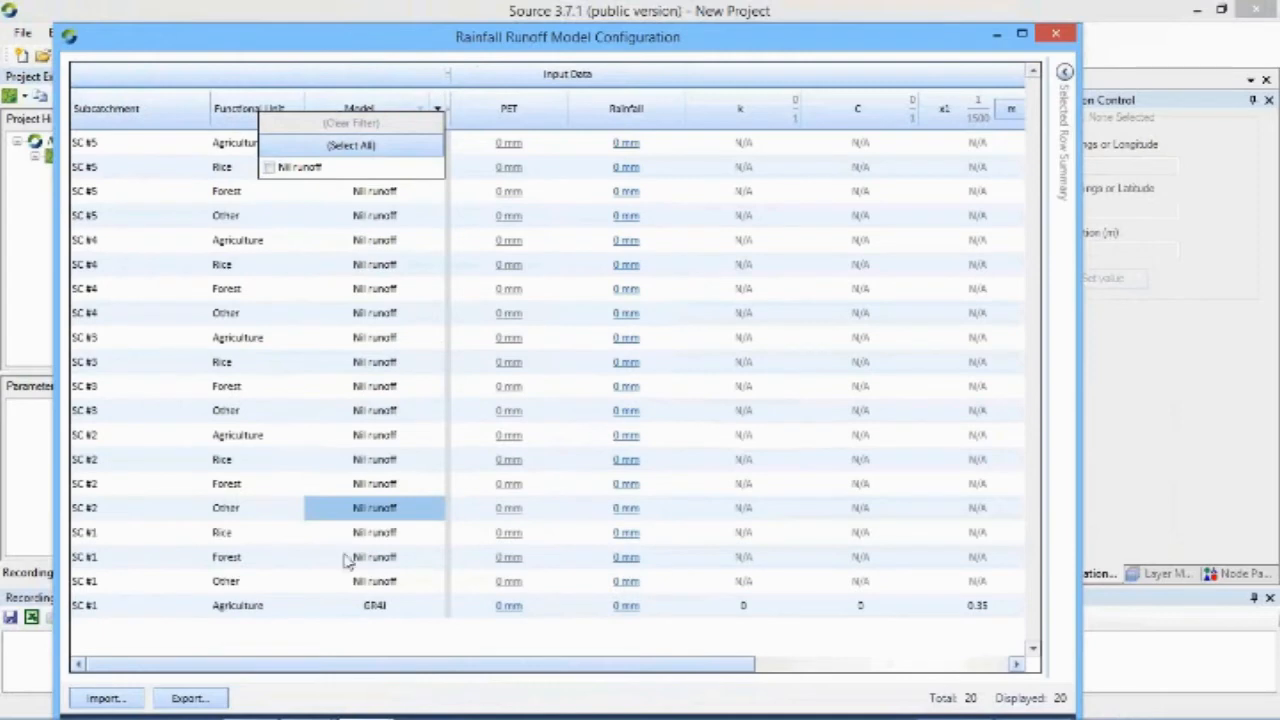
{"action": "left_click", "coordinate": [405, 607]}
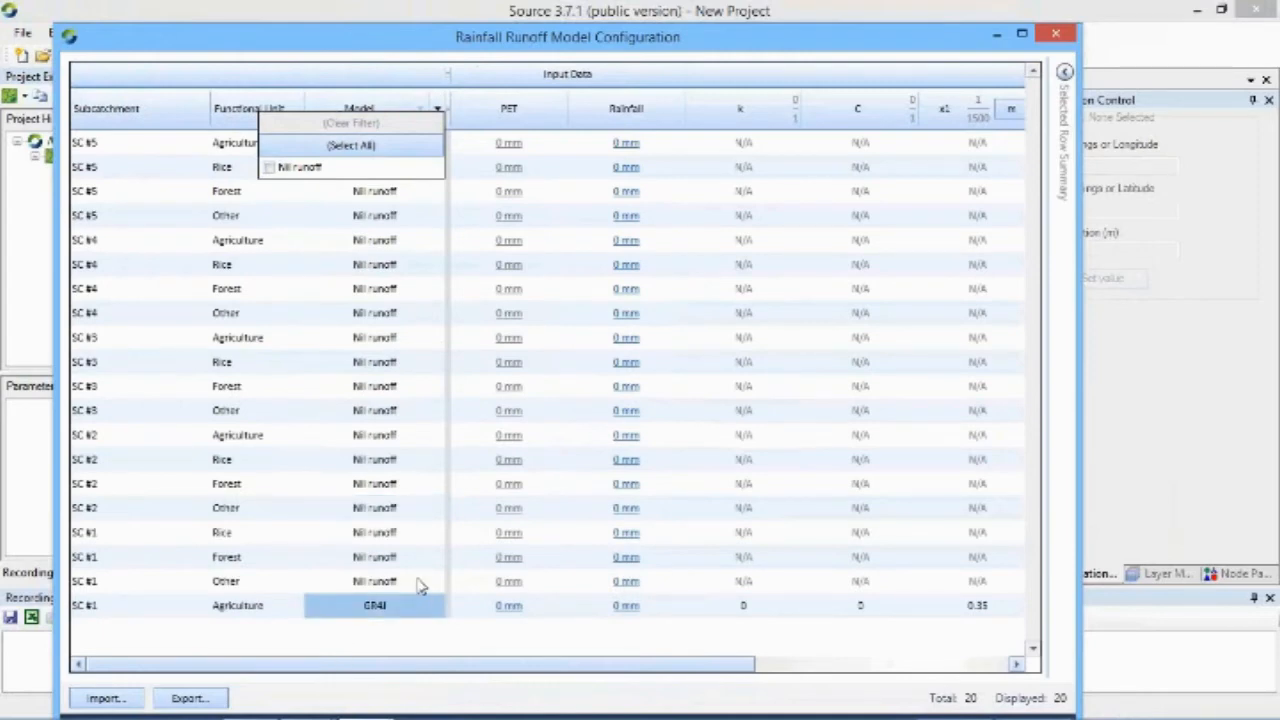
{"action": "left_click_drag", "start_coordinate": [420, 587], "coordinate": [424, 120]}
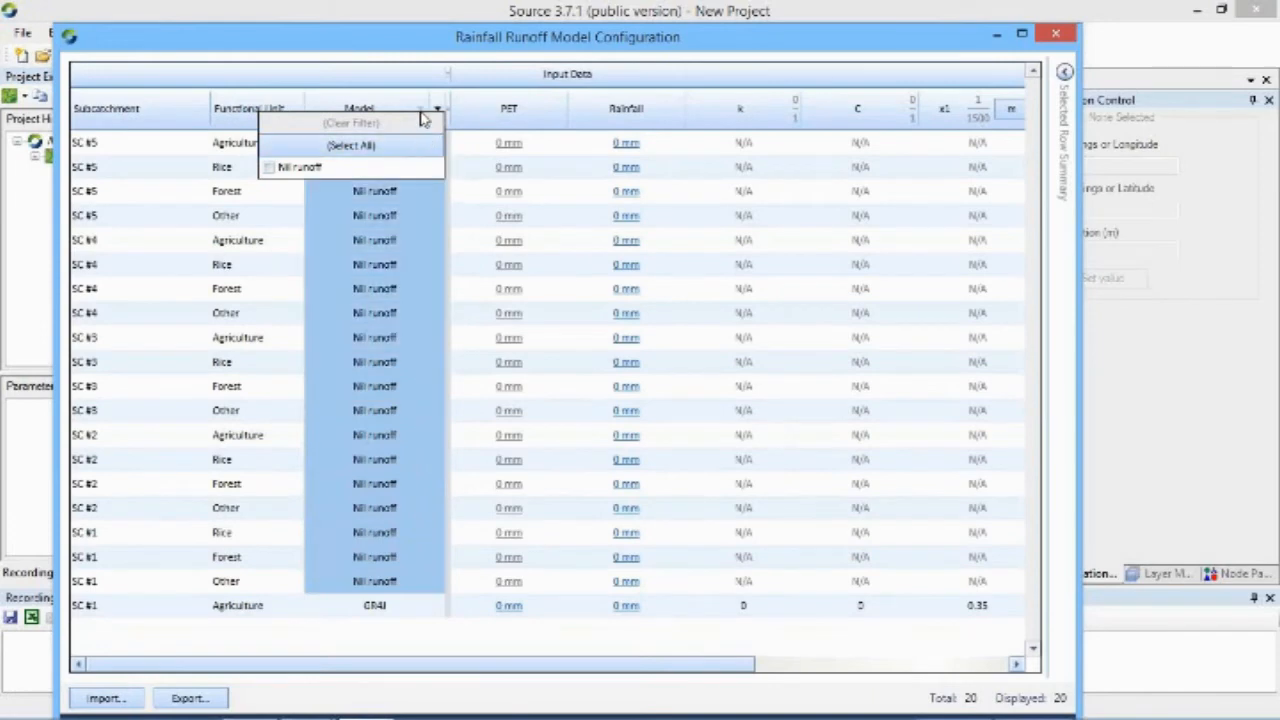
{"action": "type", "text": "GR4J"}
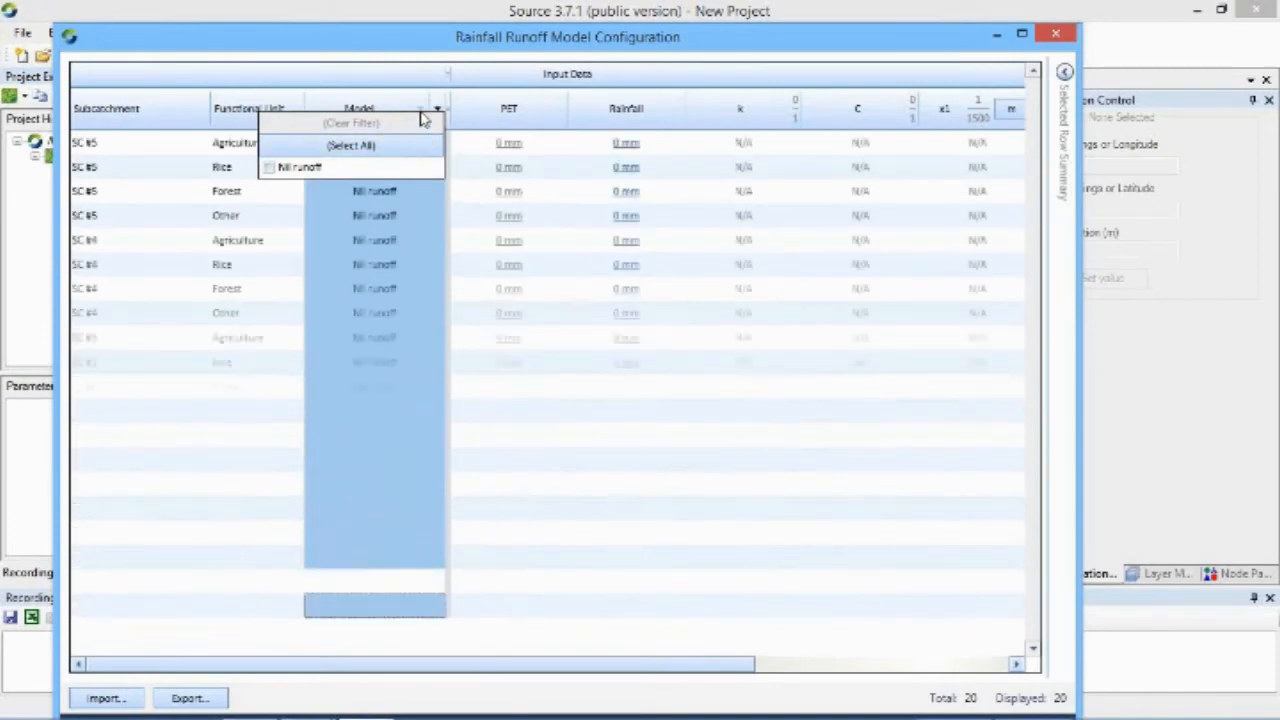
{"action": "left_click", "coordinate": [420, 565]}
{"action": "left_click", "coordinate": [405, 590]}
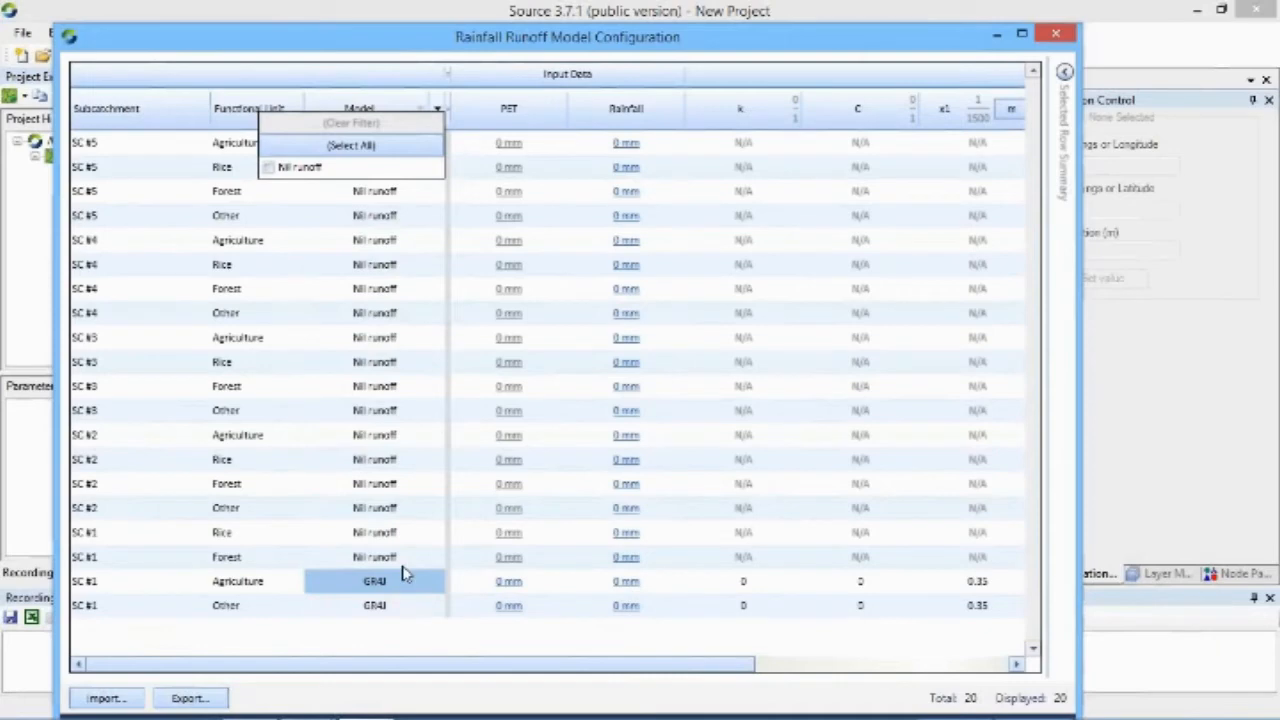
- Try again to fill GR4J into the remaining Nil runoff rows, starting from SC #1 Forest
{"action": "left_click_drag", "start_coordinate": [420, 557], "coordinate": [438, 122]}
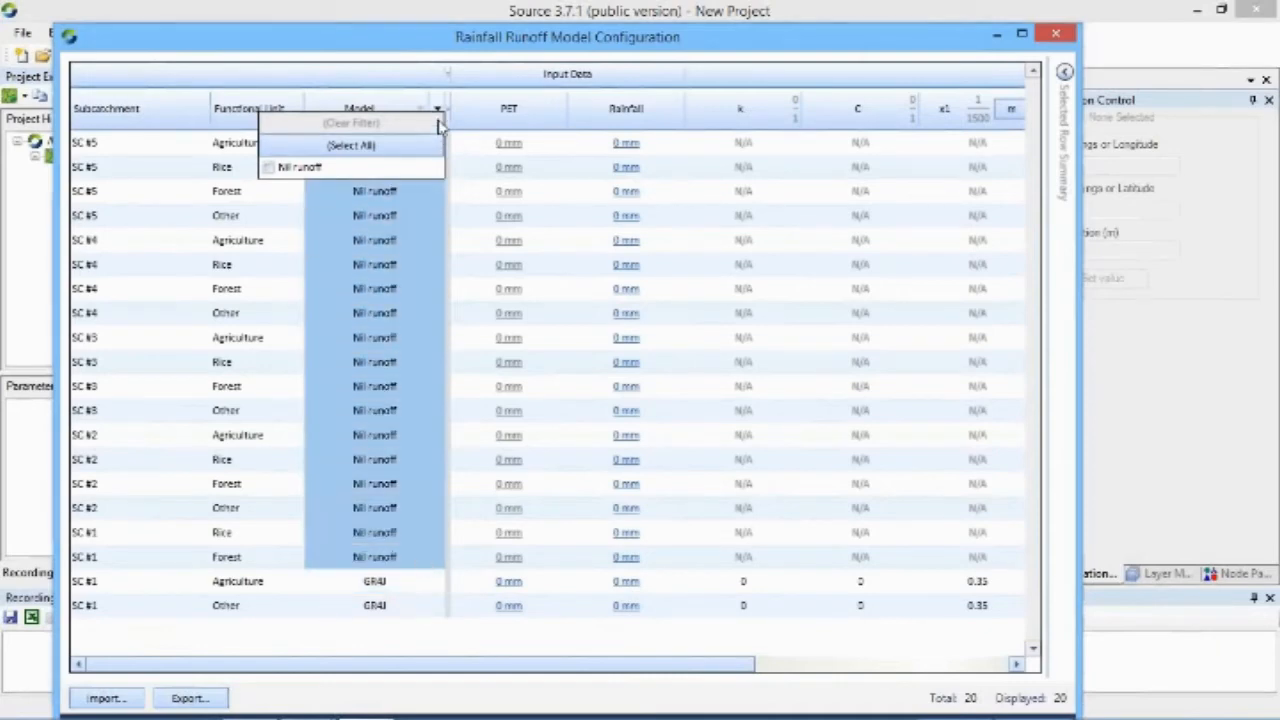
{"action": "type", "text": "GR4J"}
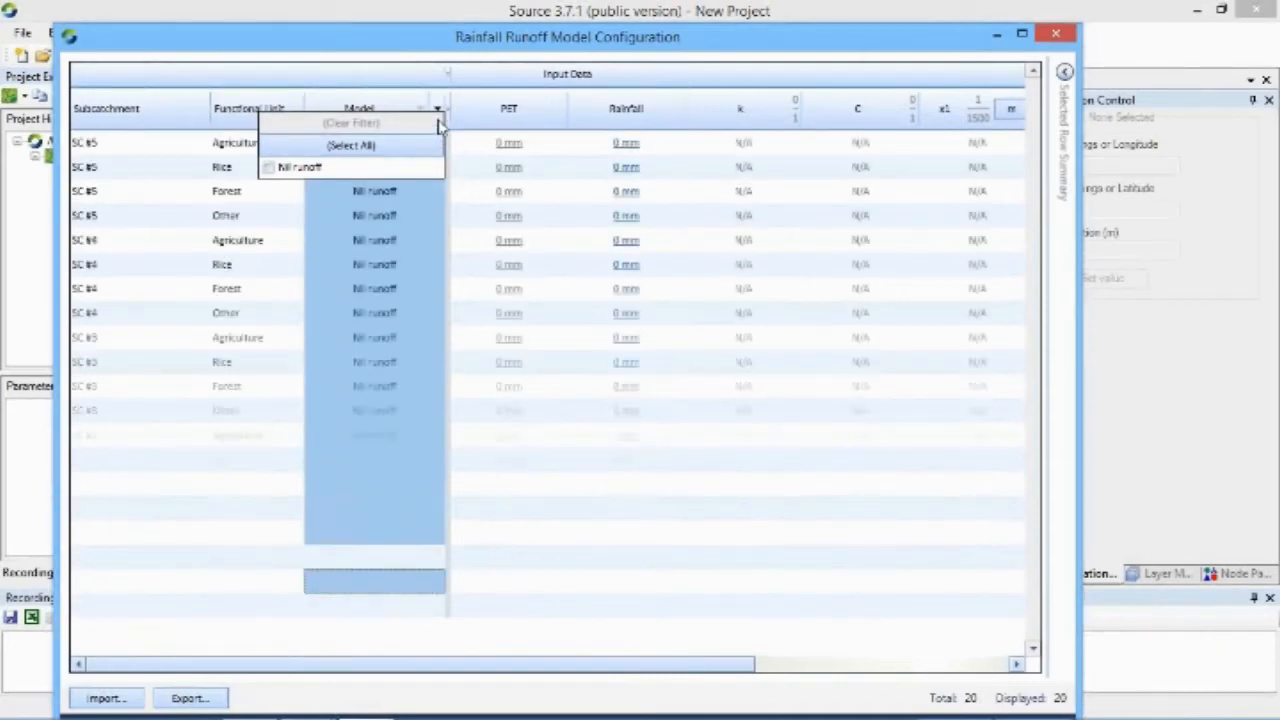
{"action": "left_click", "coordinate": [430, 531]}
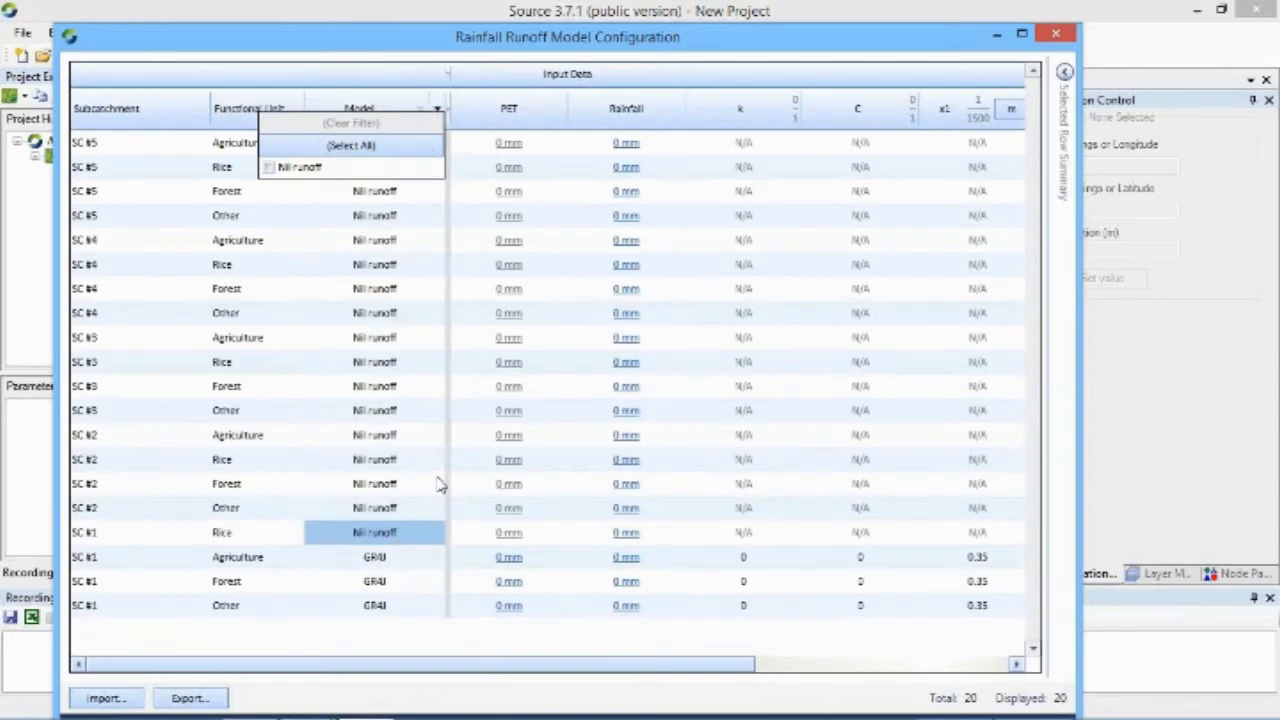
- Load evaporation_2006_2010.csv as a file data source for the PET input of SC #1 Agriculture
{"action": "left_click", "coordinate": [517, 563]}
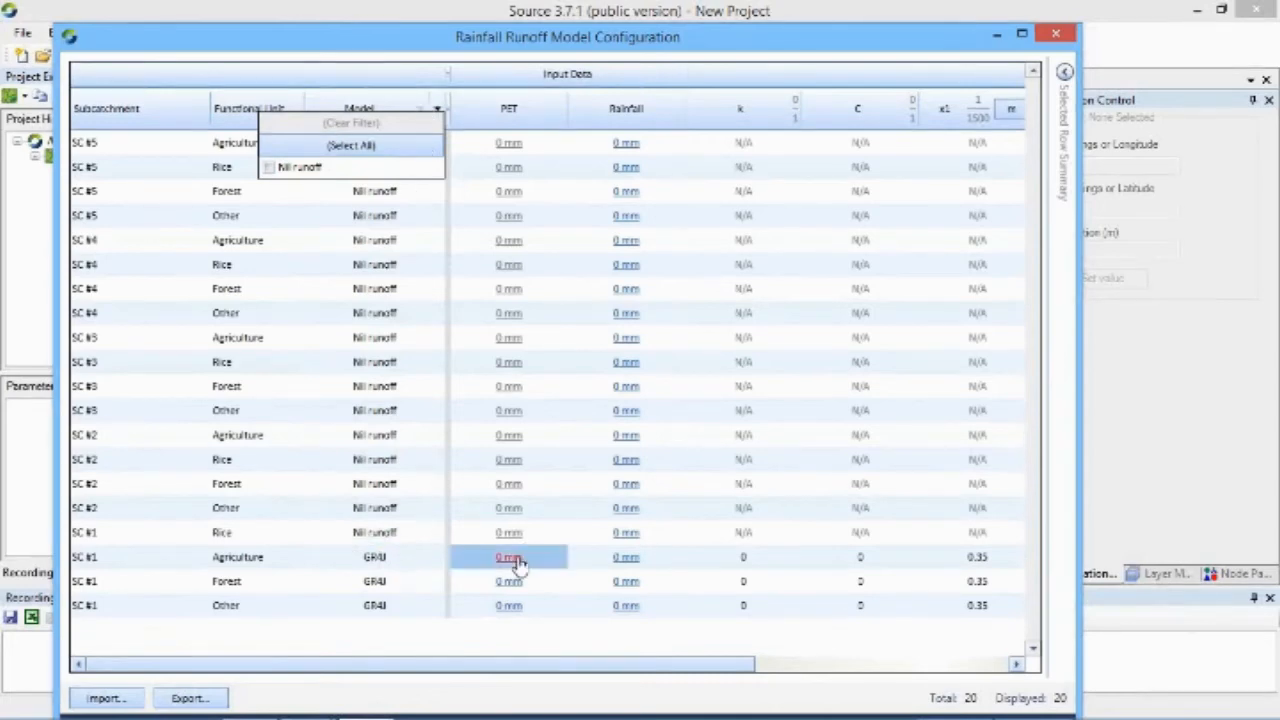
{"action": "left_click", "coordinate": [512, 560]}
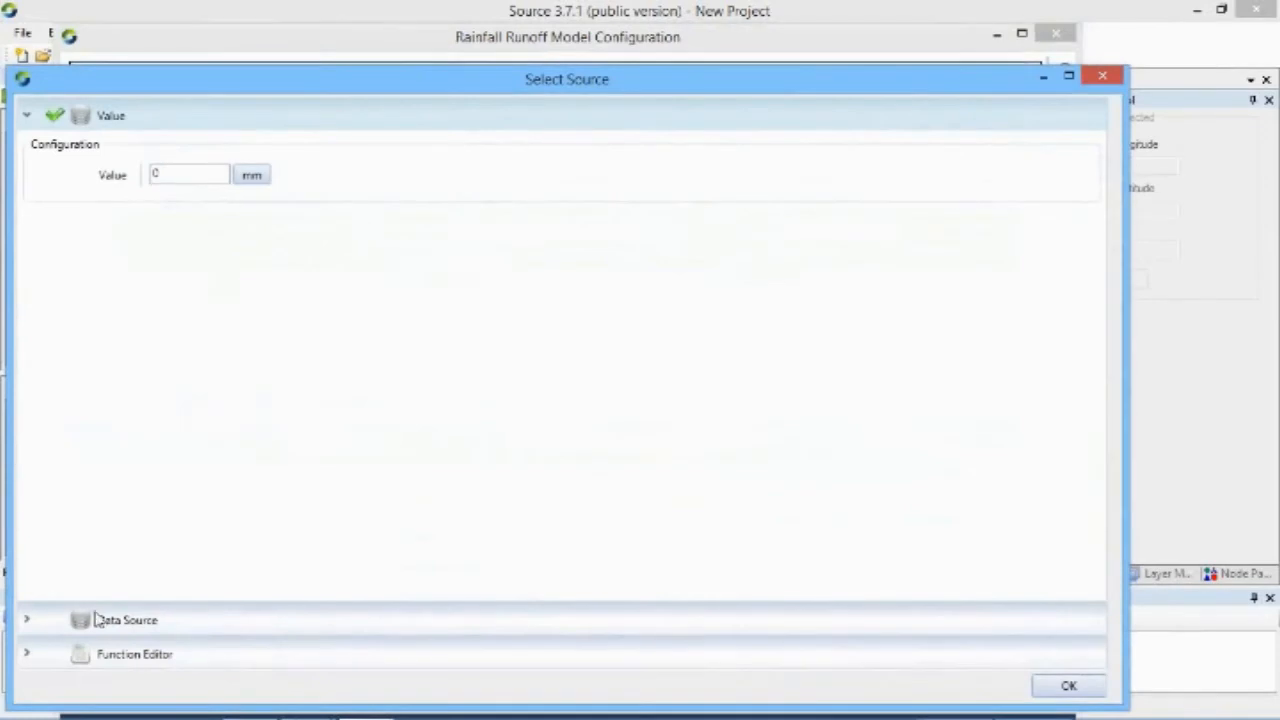
{"action": "left_click", "coordinate": [104, 622]}
{"action": "left_click", "coordinate": [46, 200]}
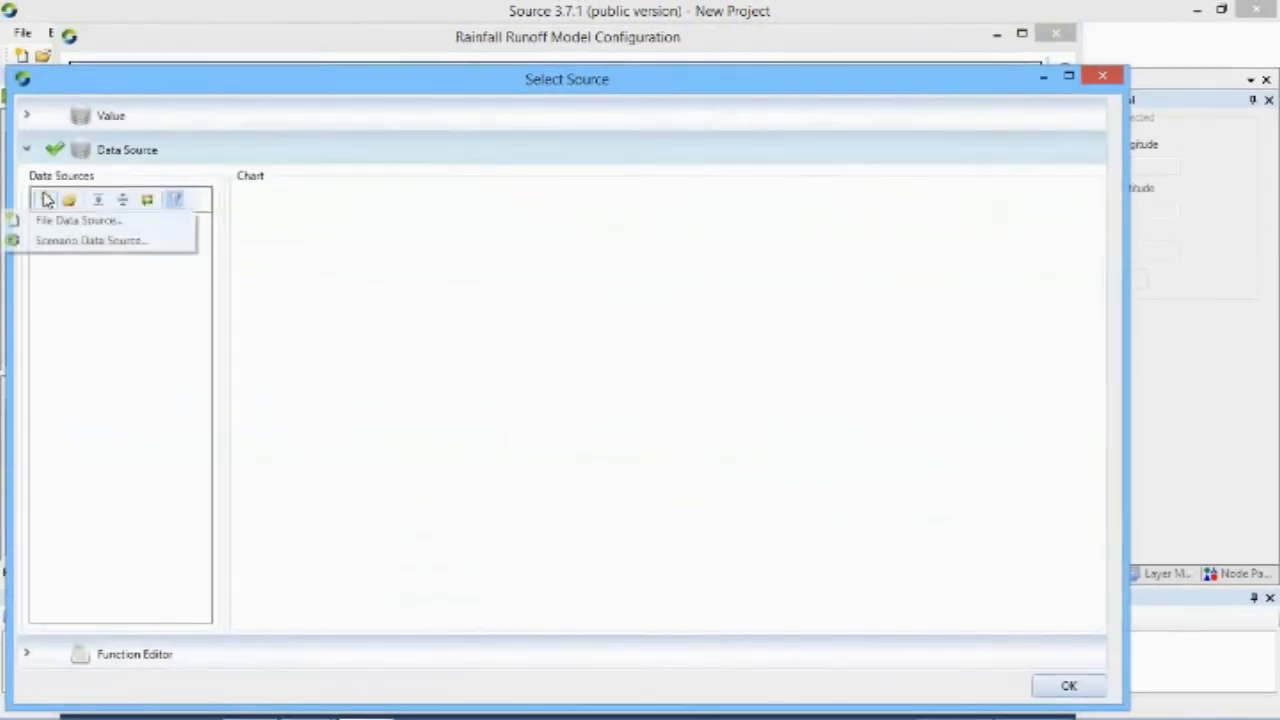
{"action": "left_click", "coordinate": [56, 221]}
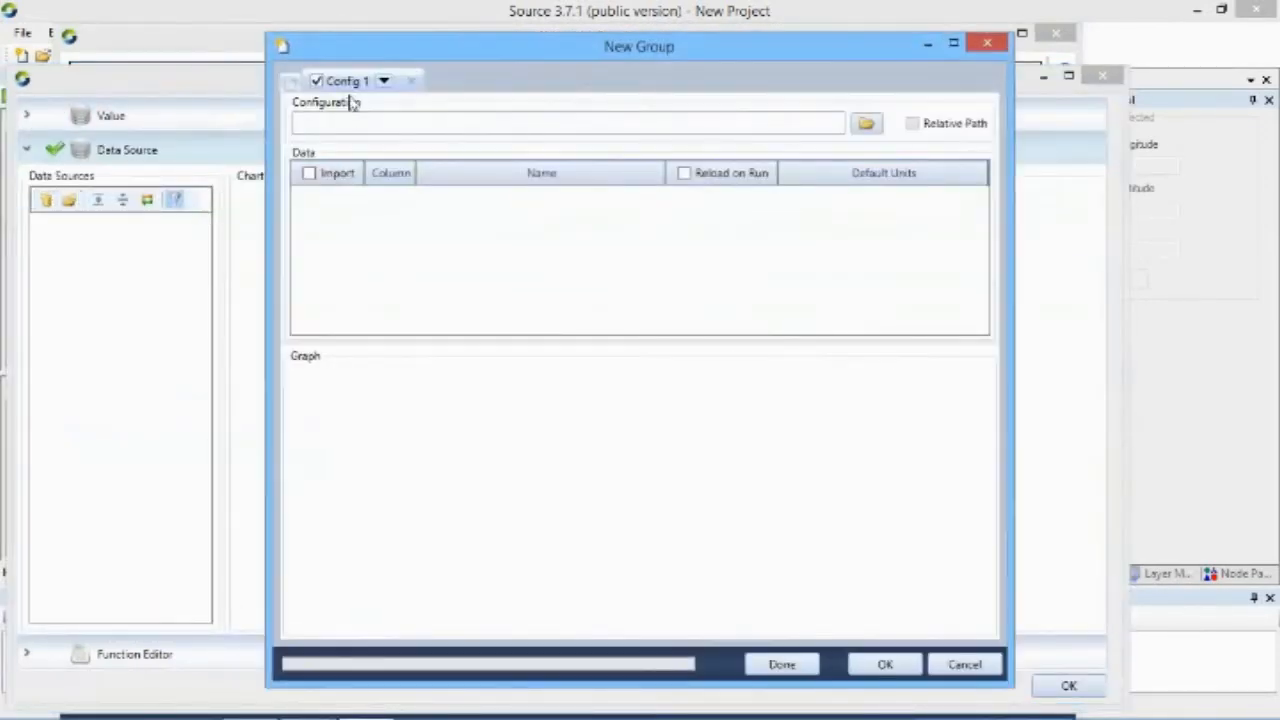
{"action": "left_click", "coordinate": [866, 124]}
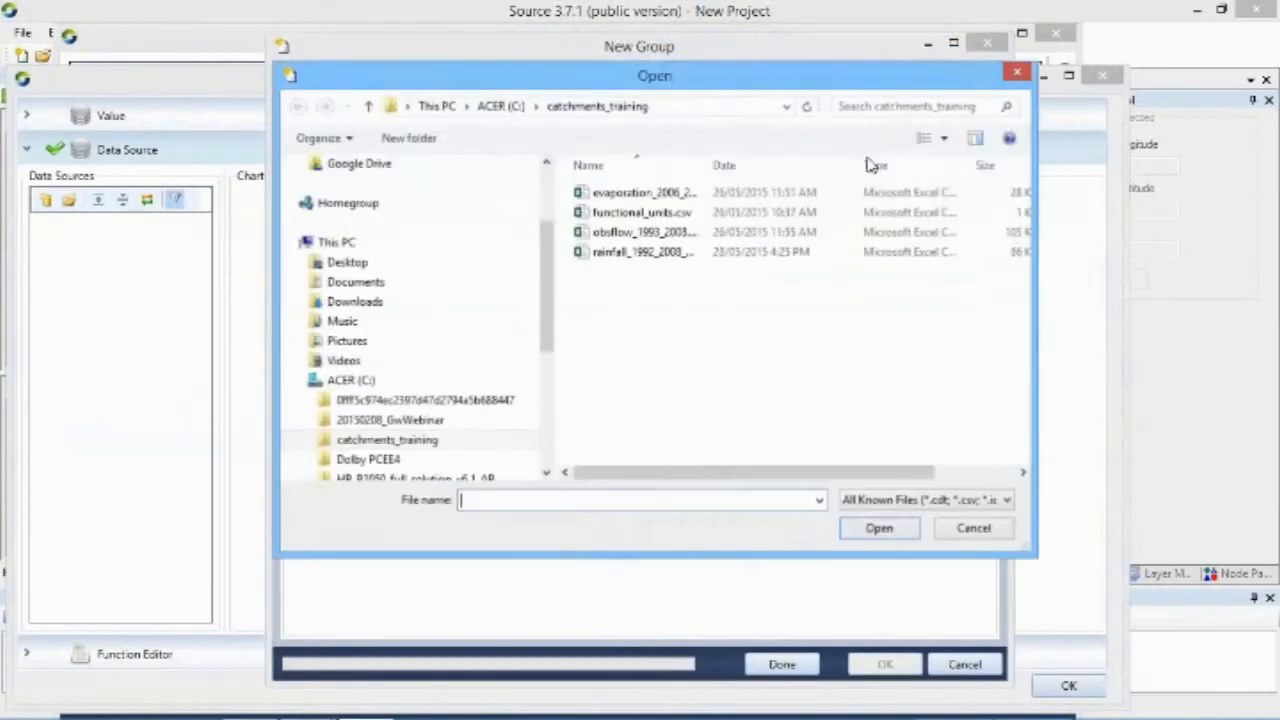
{"action": "left_click", "coordinate": [610, 195]}
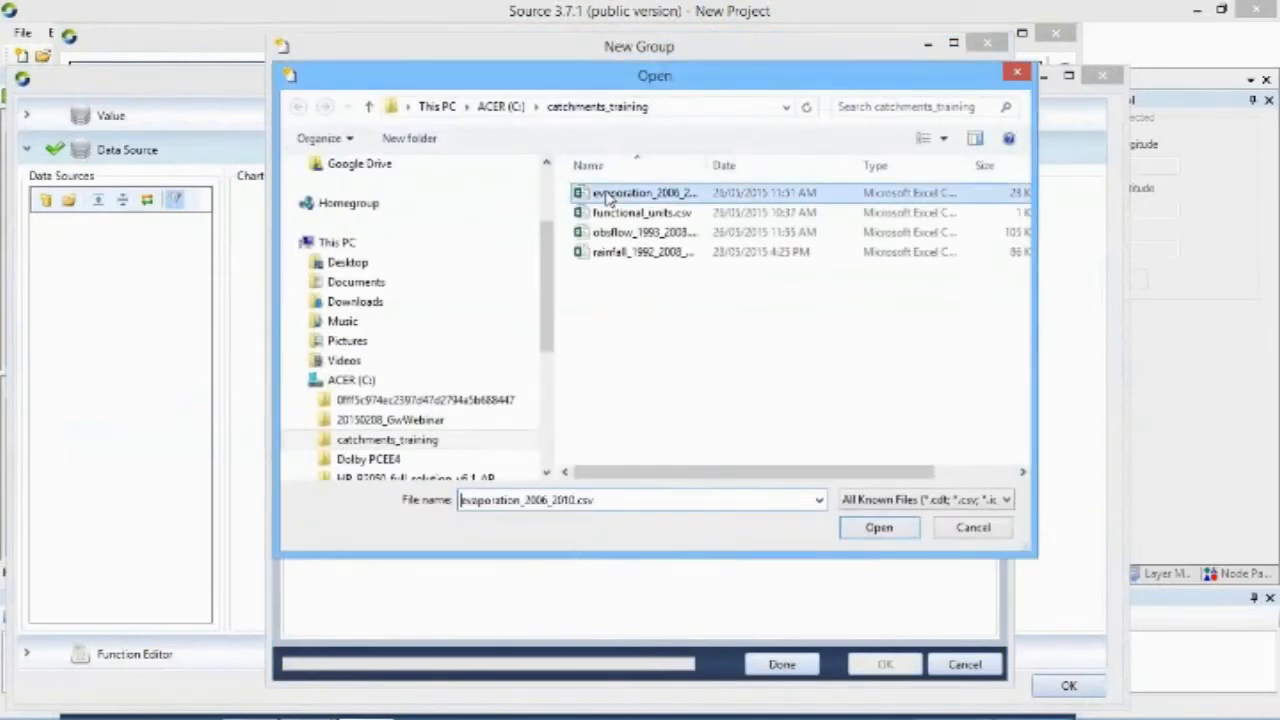
{"action": "left_click", "coordinate": [902, 533]}
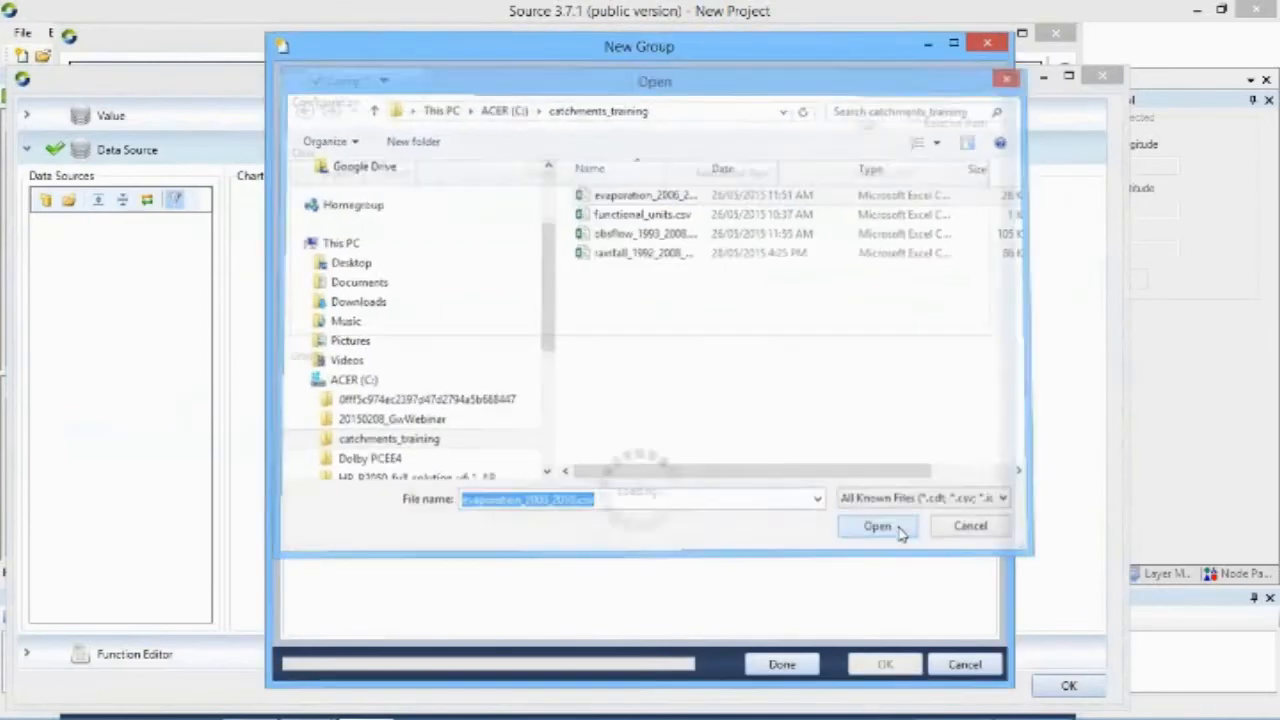
- Import the PET column in millimetres per day and assign the PET series to SC #1 Agriculture
{"action": "left_click", "coordinate": [966, 209]}
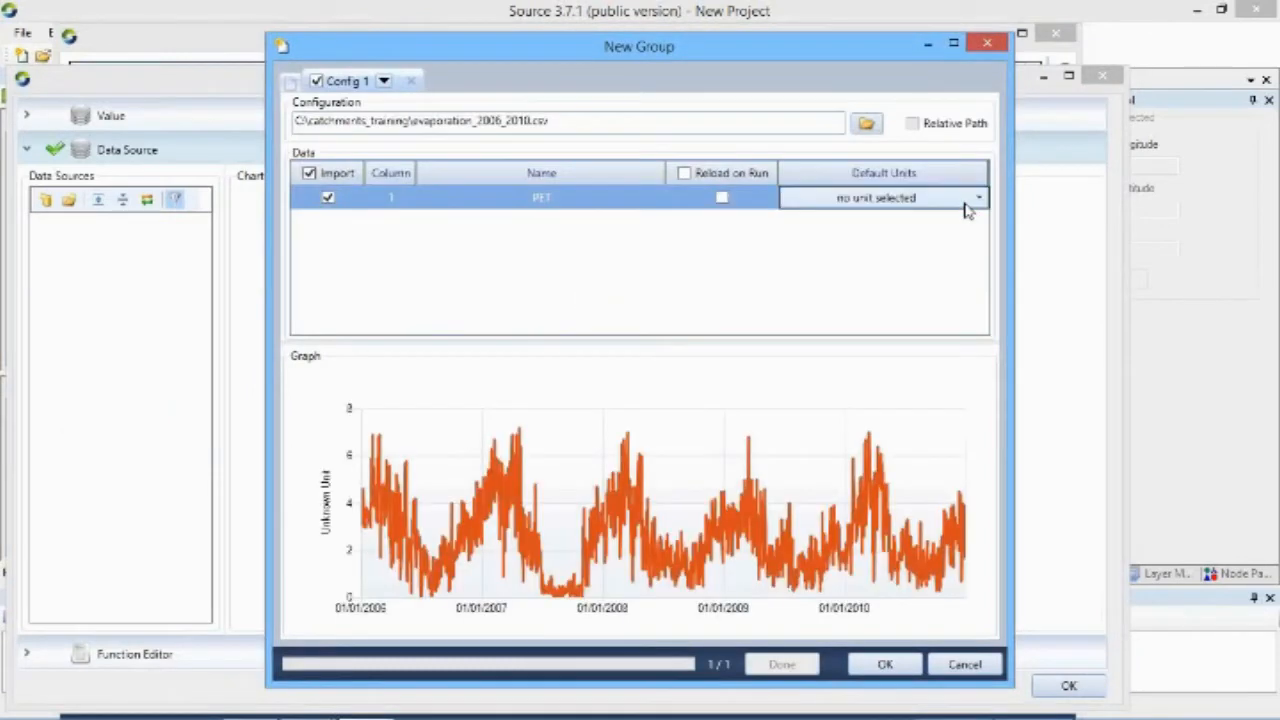
{"action": "left_click", "coordinate": [966, 205]}
{"action": "type", "text": "mi"}
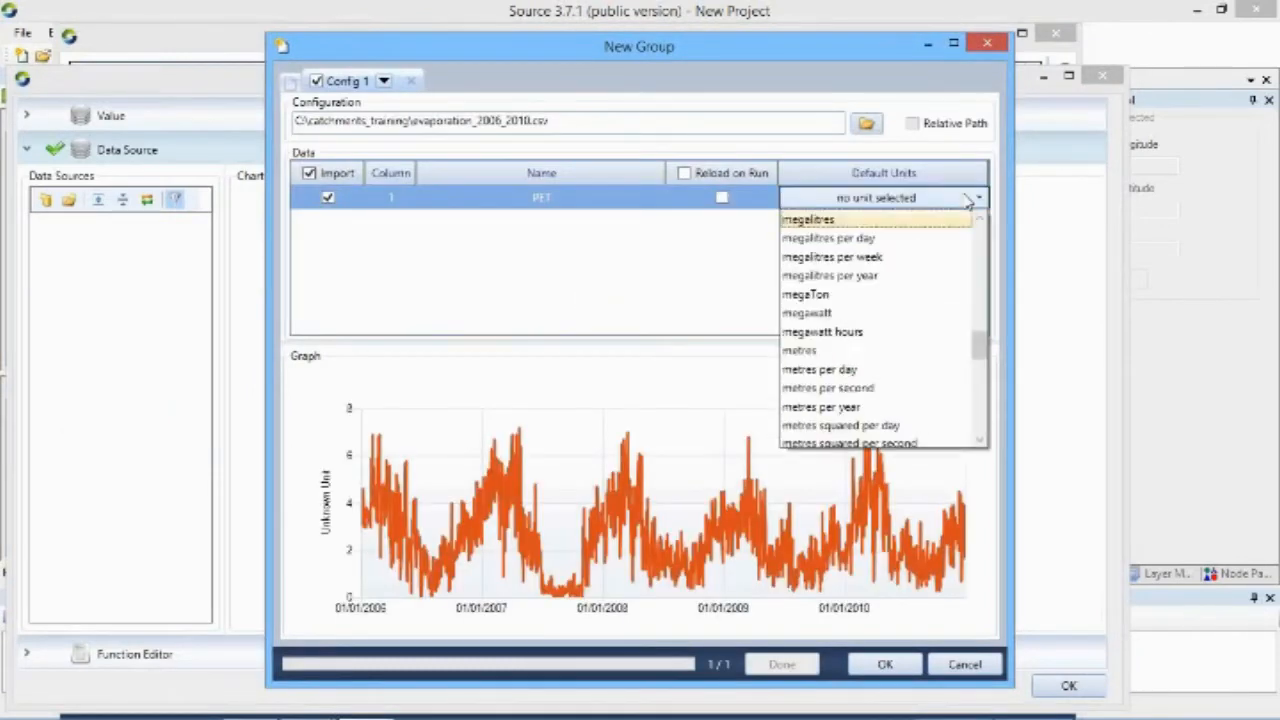
{"action": "type", "text": "l"}
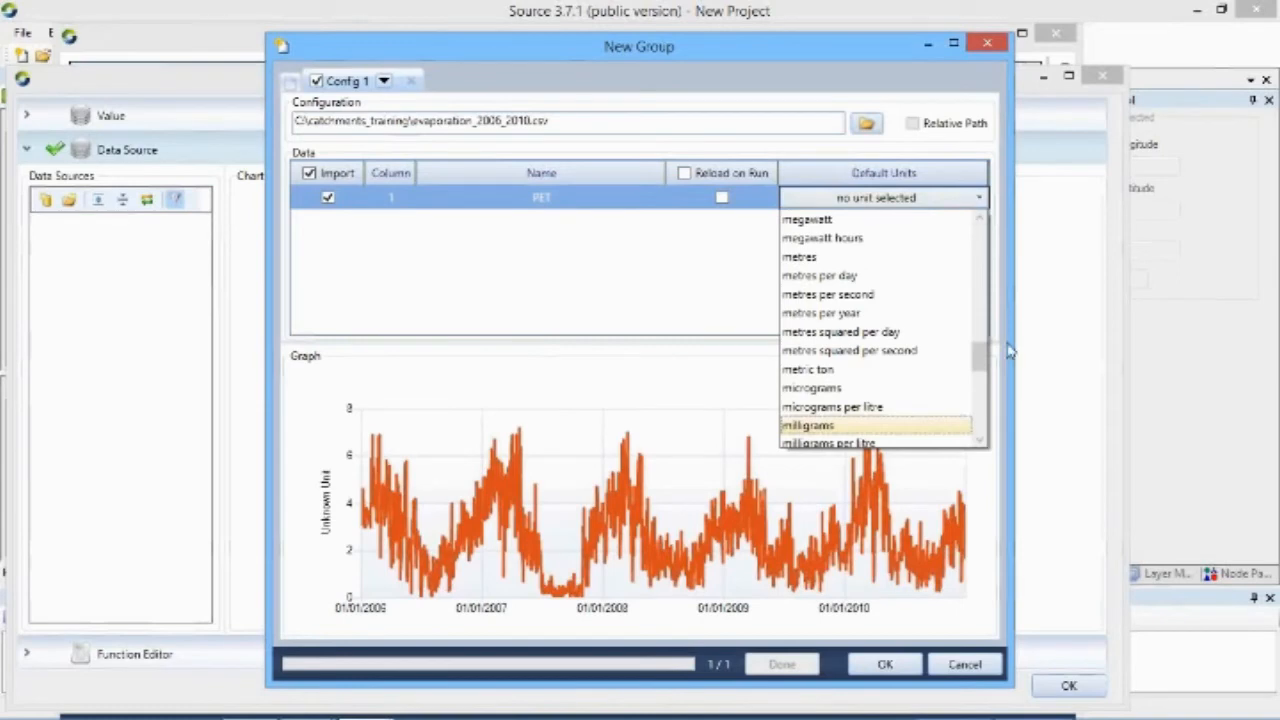
{"action": "left_click", "coordinate": [982, 417]}
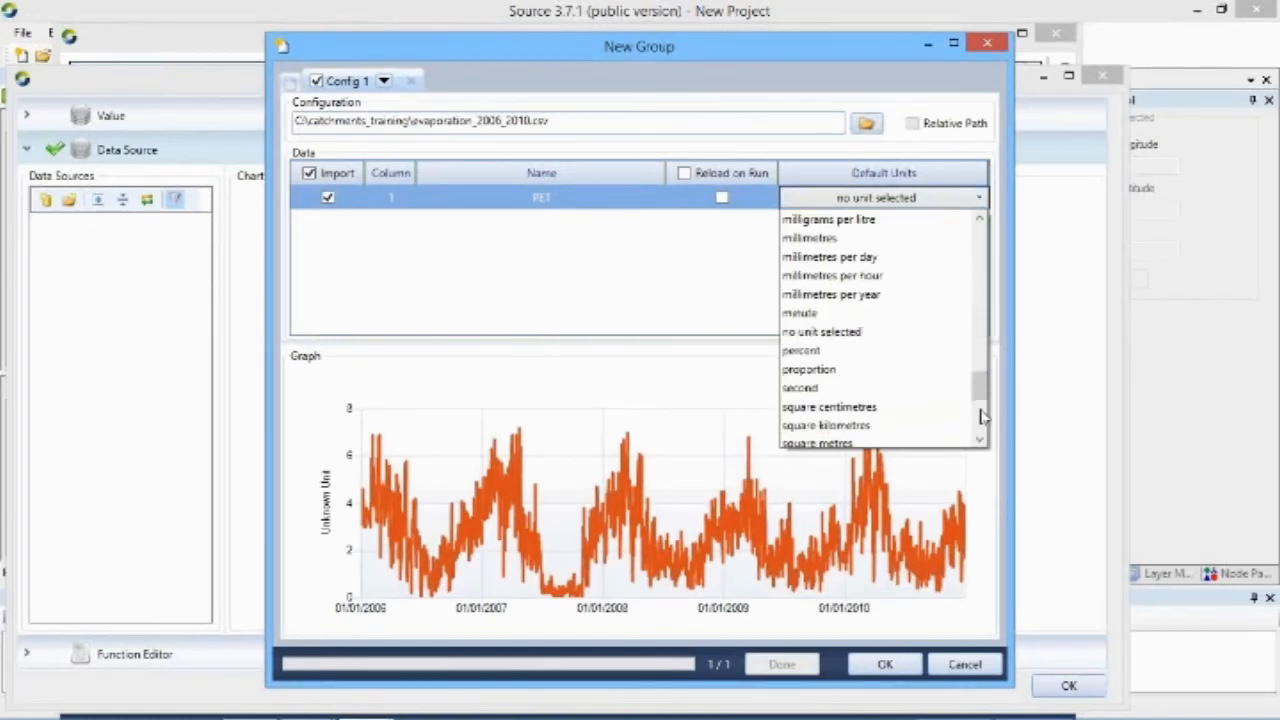
{"action": "left_click", "coordinate": [899, 259]}
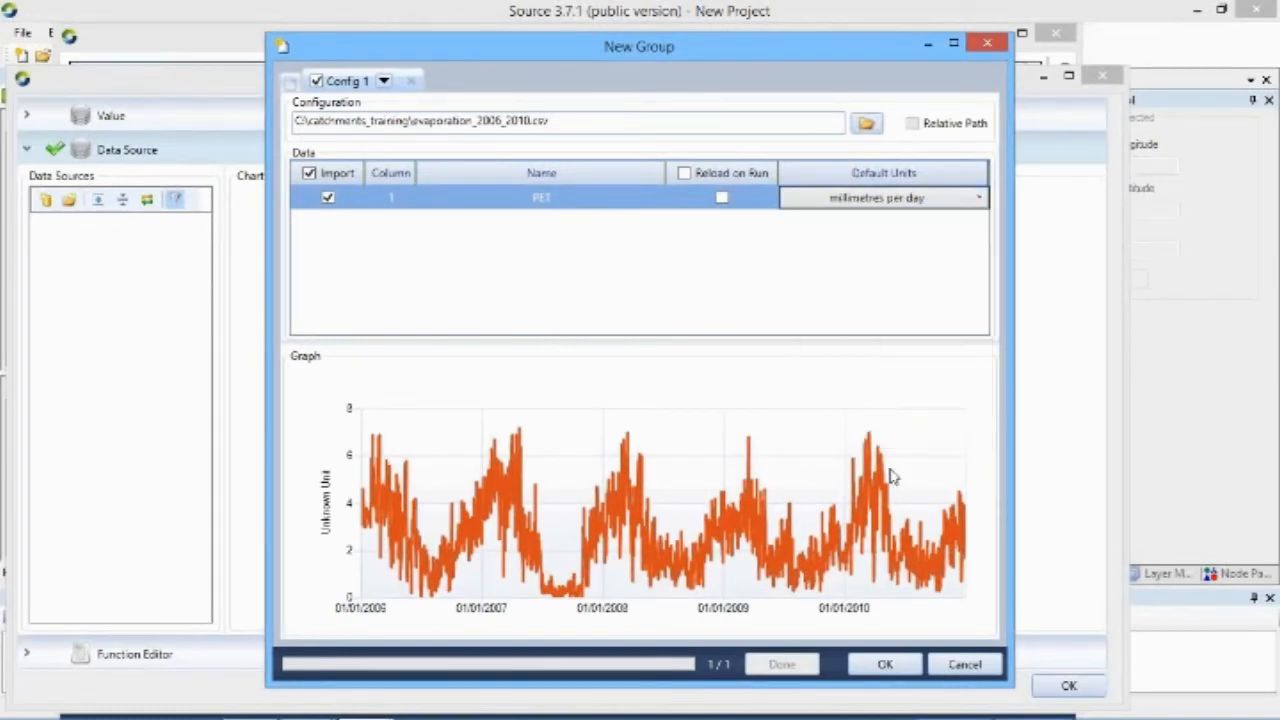
{"action": "left_click", "coordinate": [885, 664]}
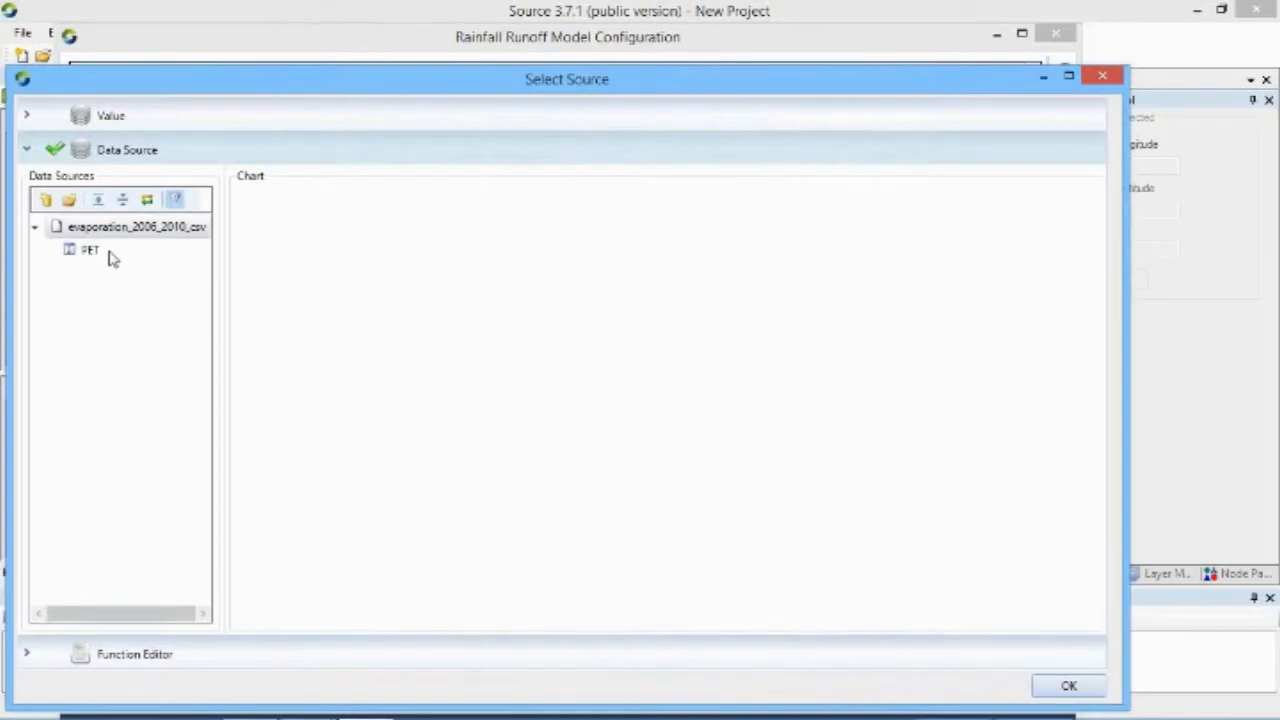
{"action": "left_click", "coordinate": [91, 252]}
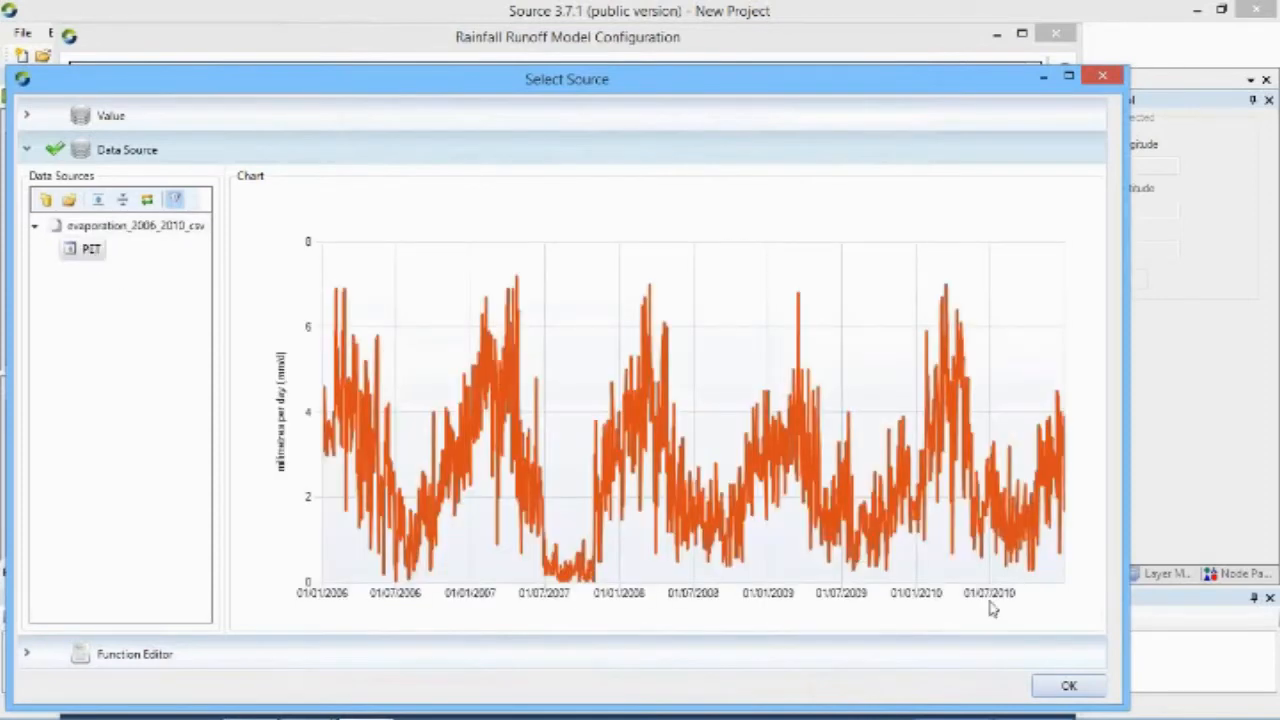
{"action": "left_click", "coordinate": [1068, 688]}
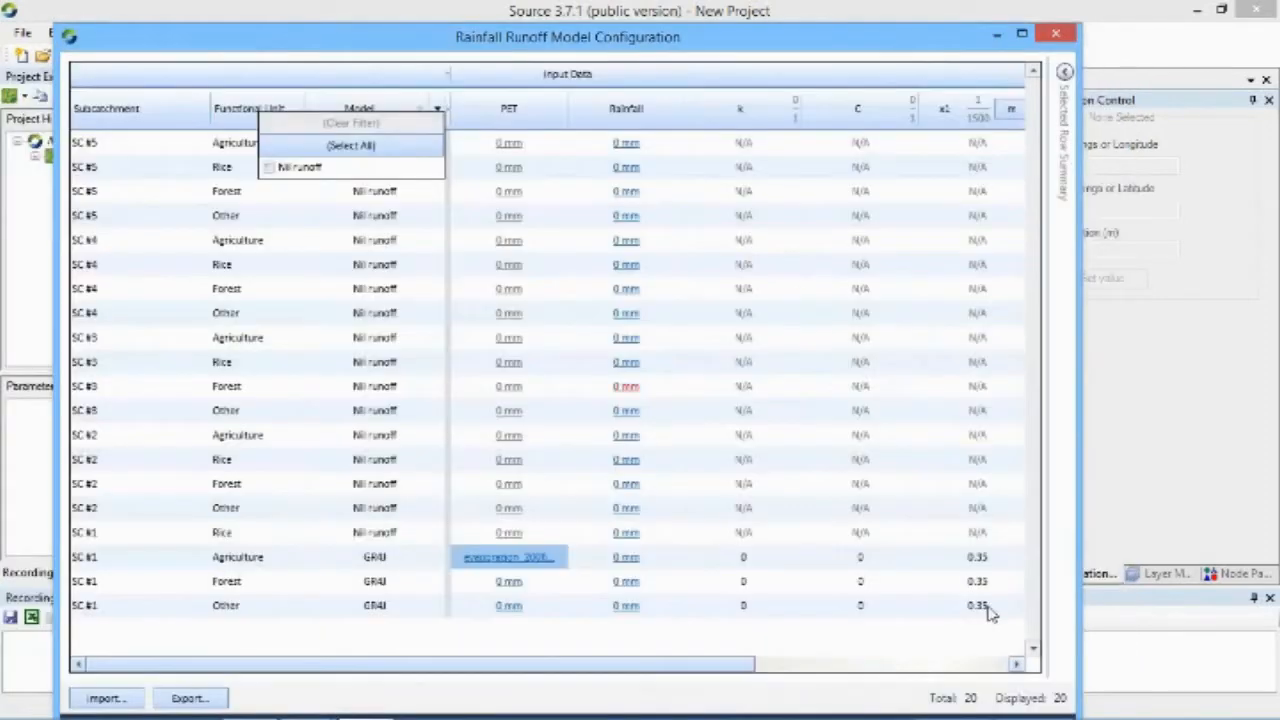
- Load rainfall_1992_2008_new.csv as a file data source for the rainfall input of SC #1 Agriculture
{"action": "left_click", "coordinate": [630, 563]}
{"action": "left_click", "coordinate": [625, 558]}
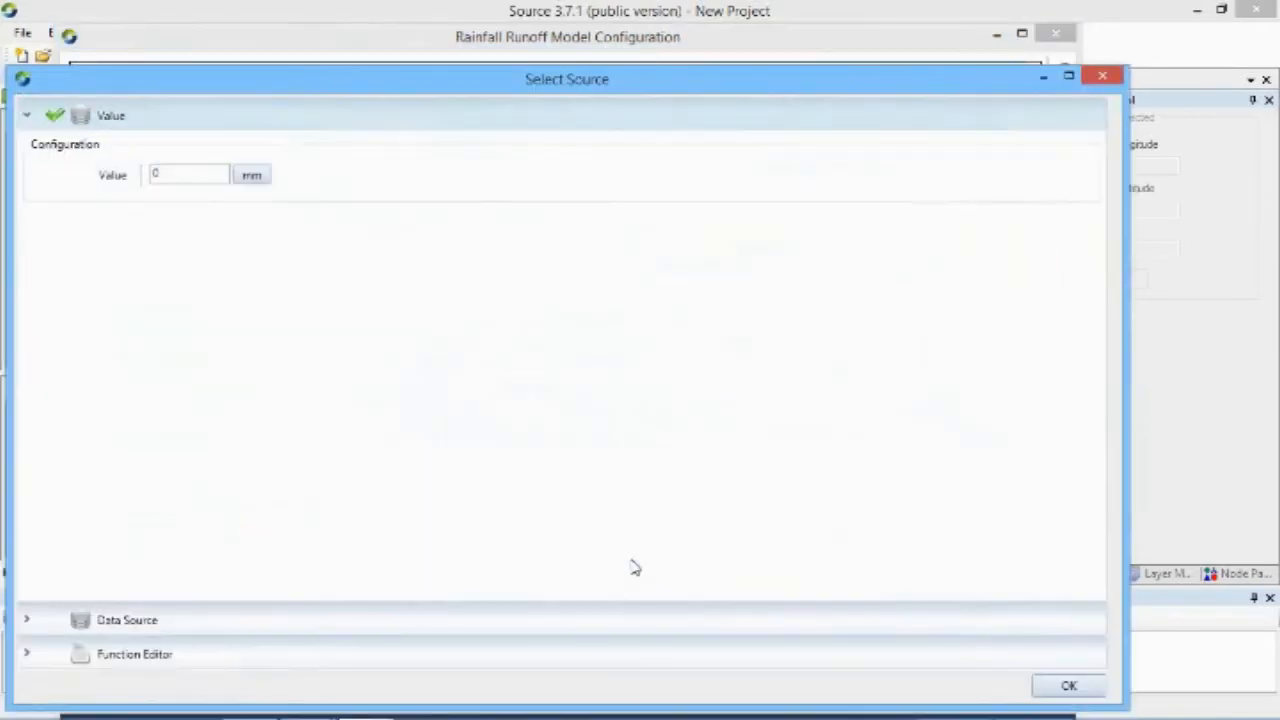
{"action": "left_click", "coordinate": [128, 624]}
{"action": "left_click", "coordinate": [45, 199]}
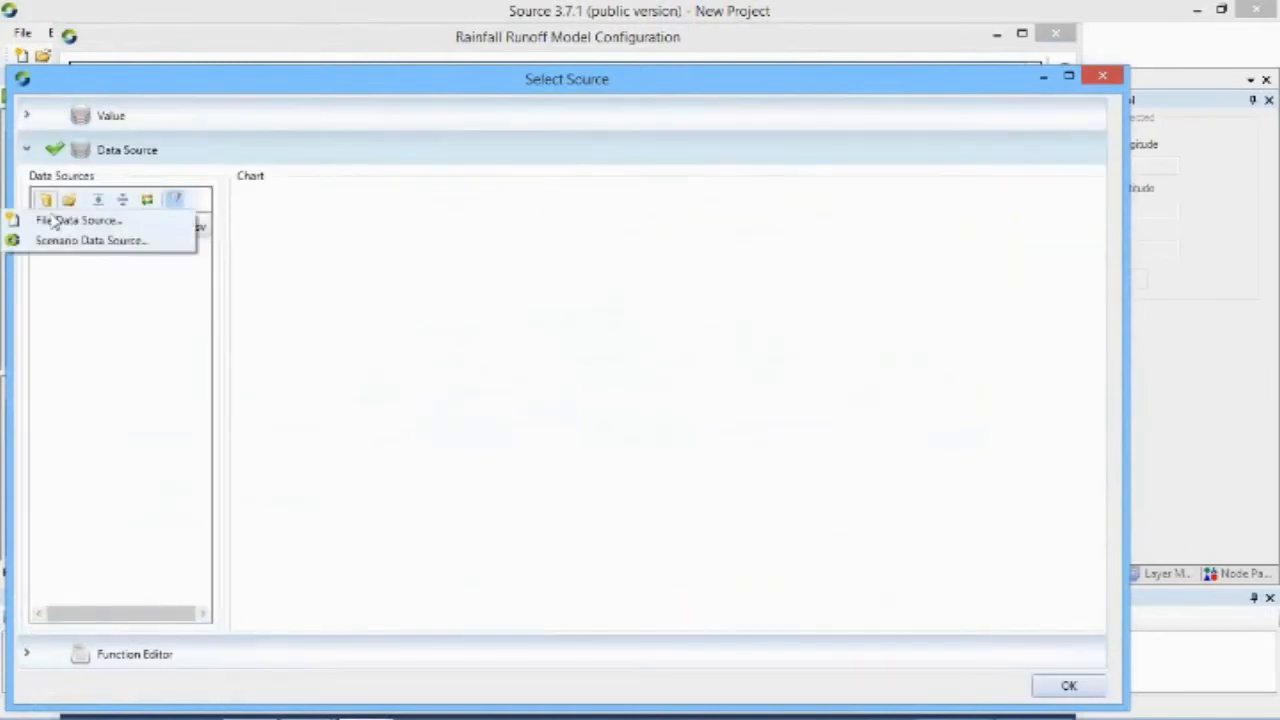
{"action": "left_click", "coordinate": [55, 226]}
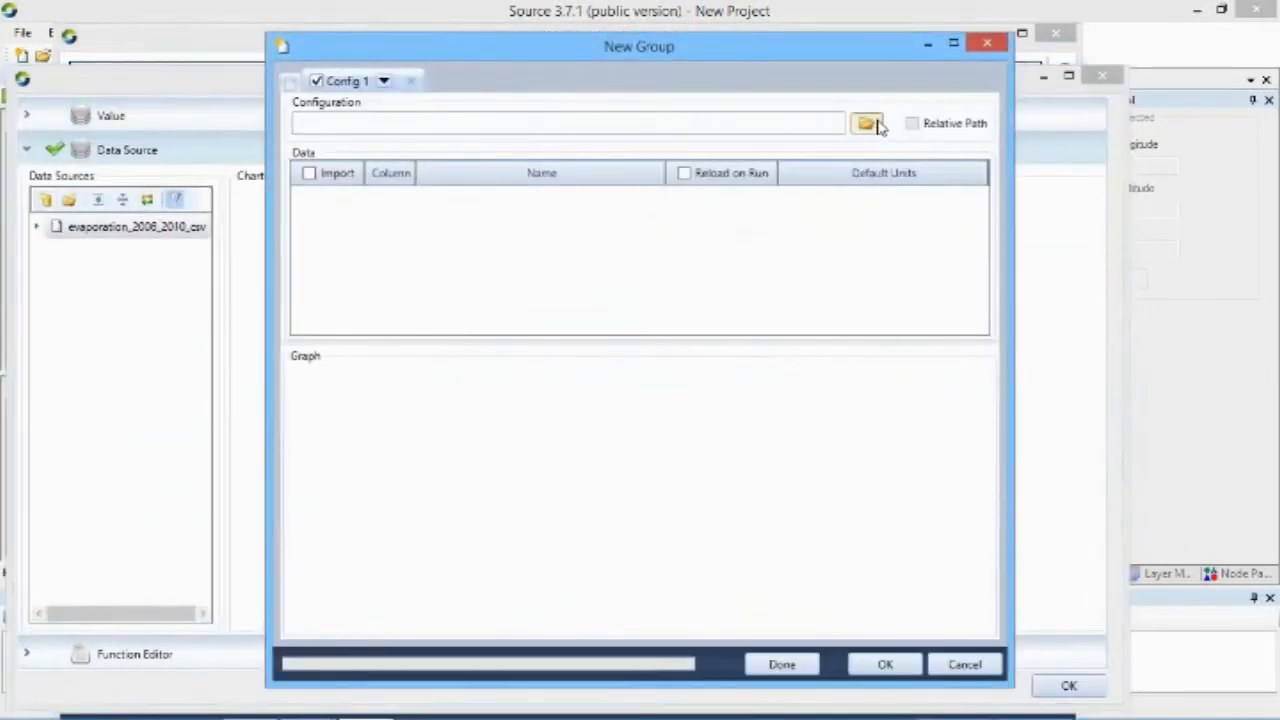
{"action": "left_click", "coordinate": [871, 124]}
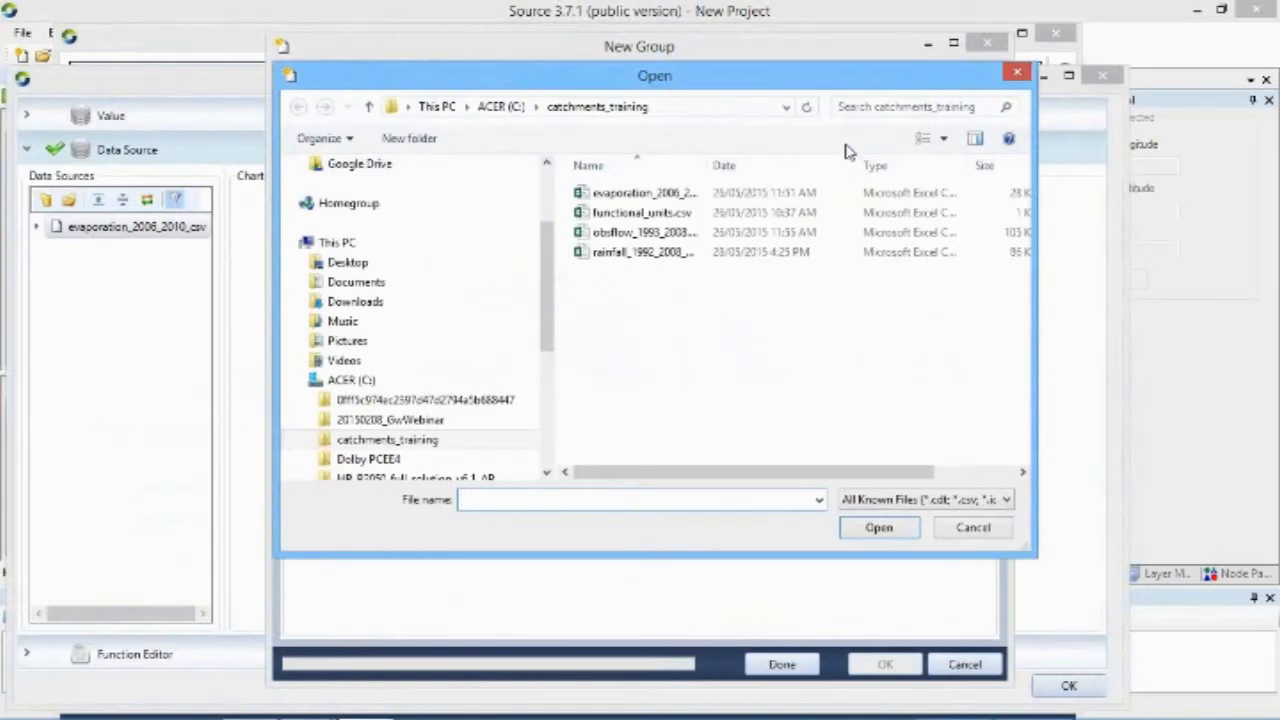
{"action": "left_click", "coordinate": [668, 255]}
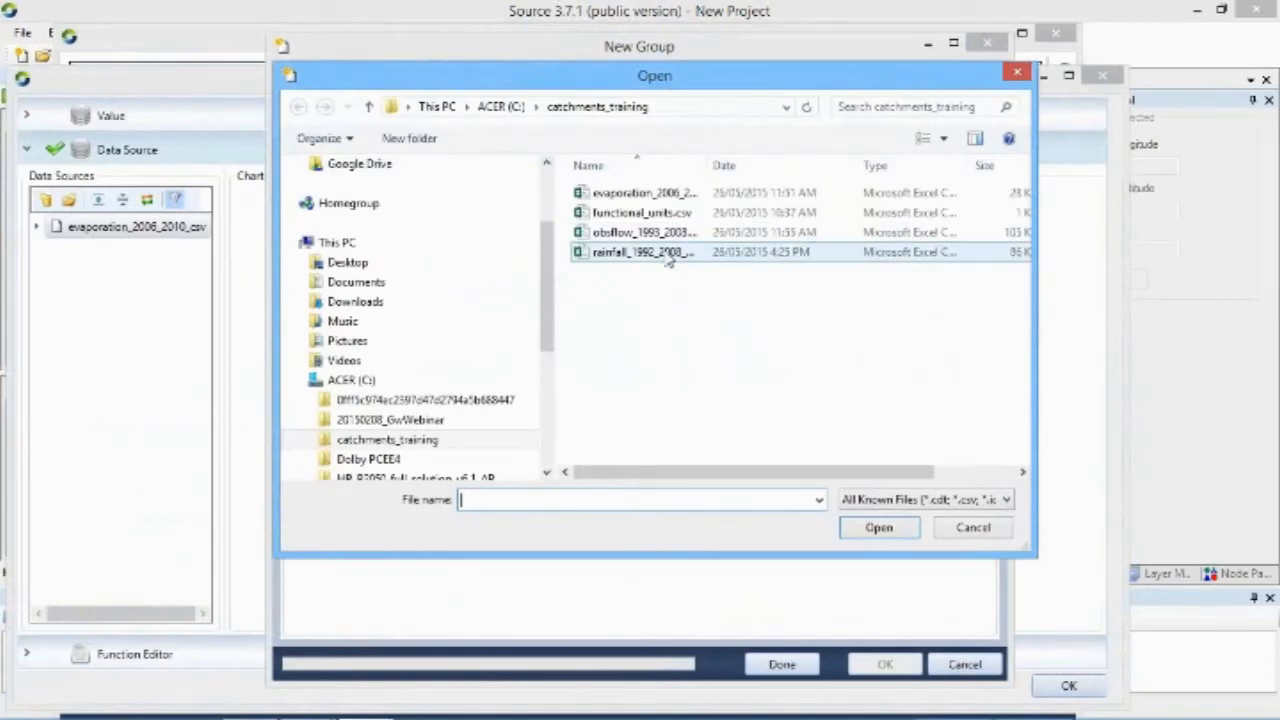
{"action": "left_click", "coordinate": [880, 528]}
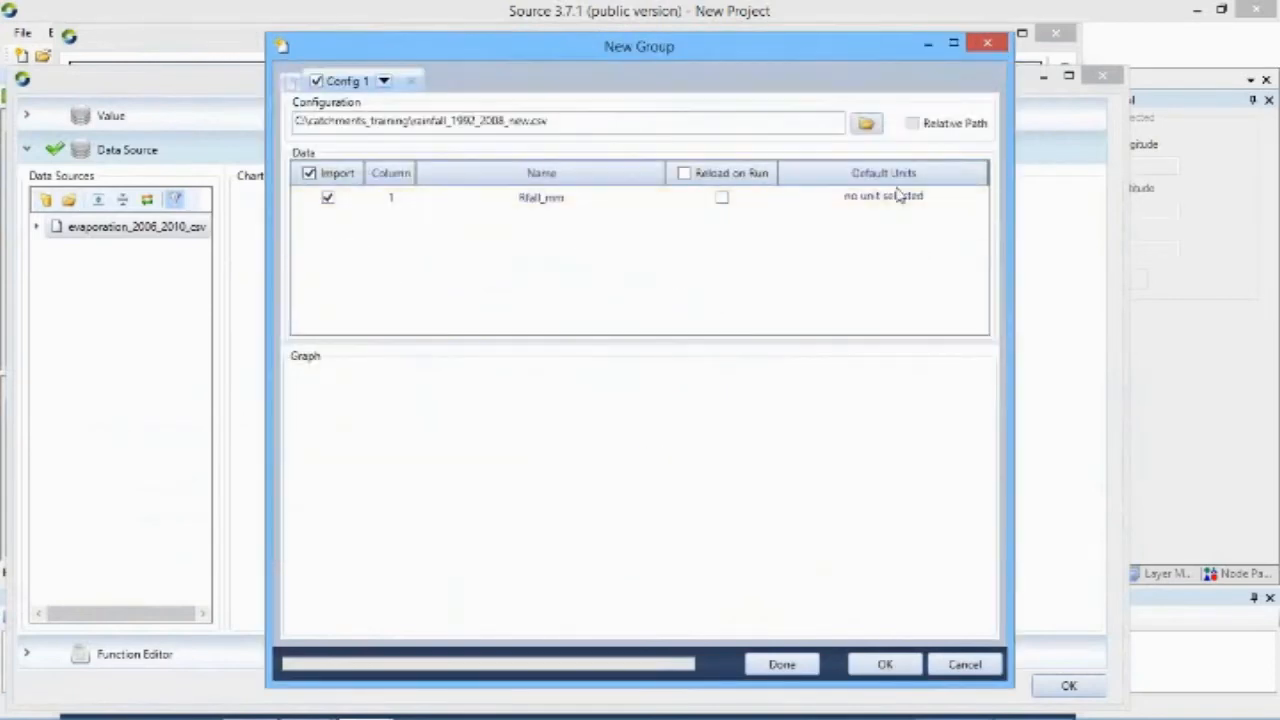
- Import the Rfall_mm column in millimetres and assign the rainfall series to SC #1 Agriculture
{"action": "left_click", "coordinate": [903, 207]}
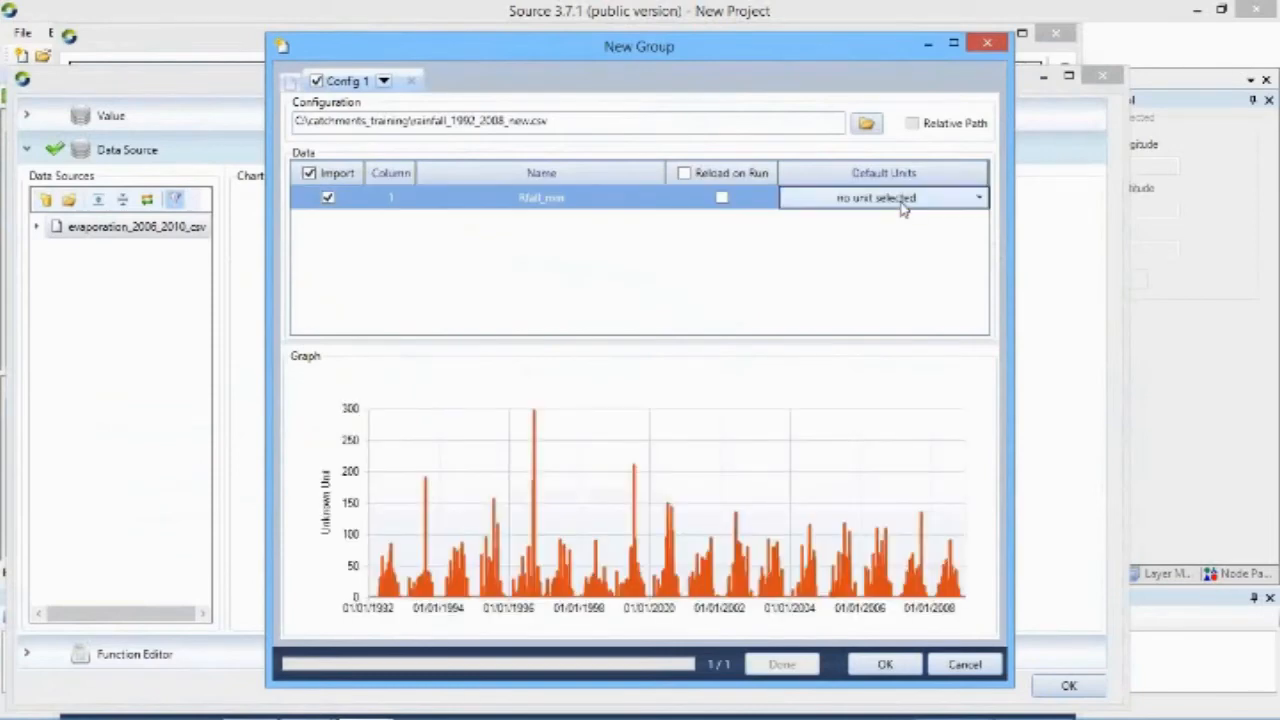
{"action": "left_click", "coordinate": [903, 205]}
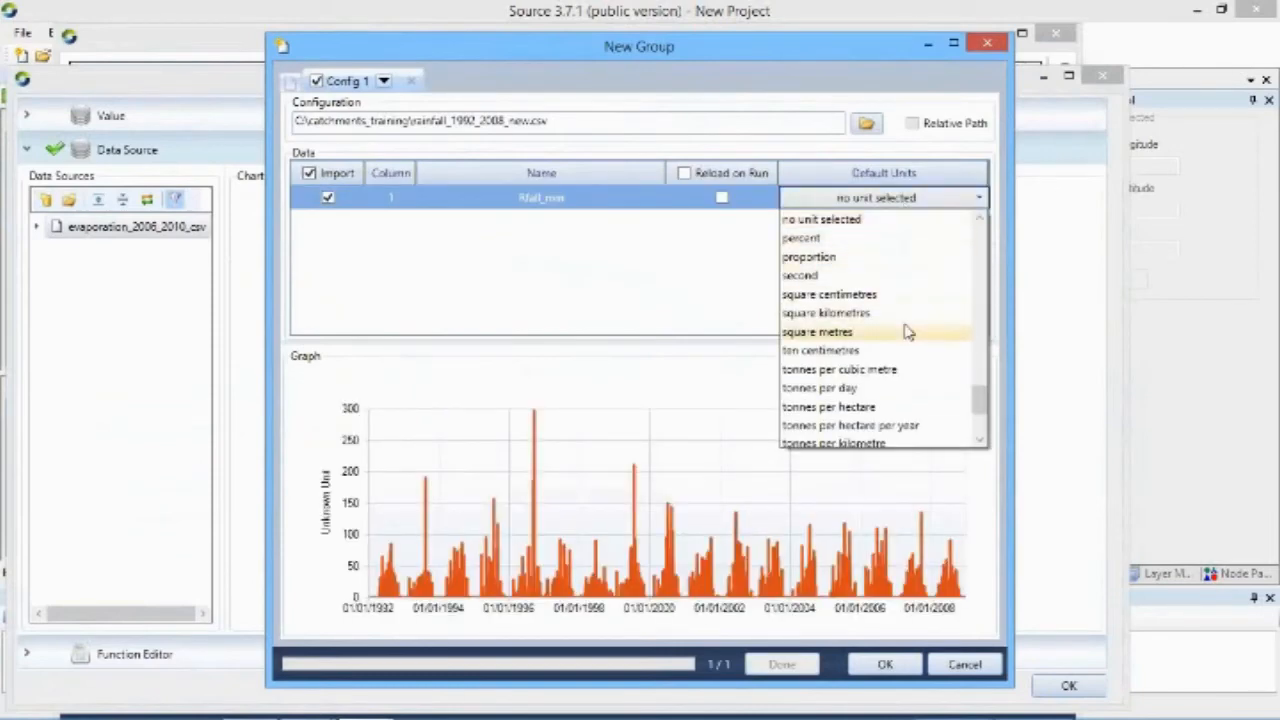
{"action": "scroll", "coordinate": [907, 332], "scroll_direction": "up", "scroll_amount": 8}
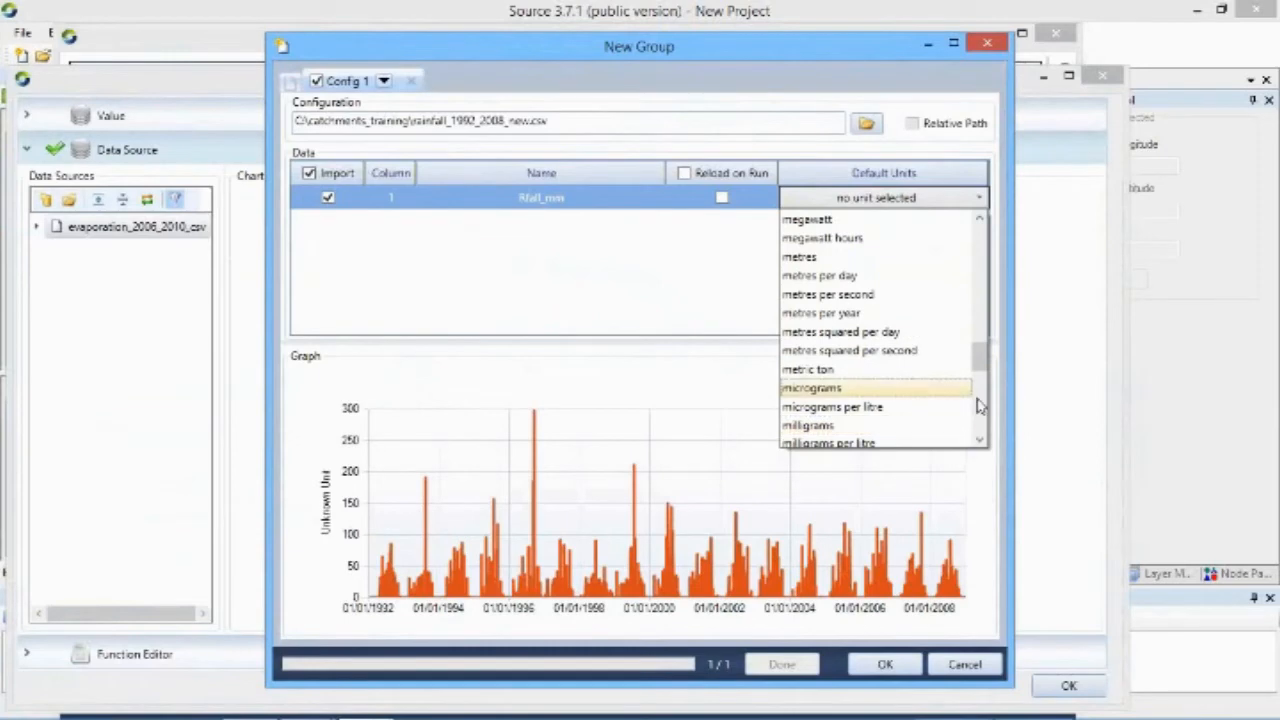
{"action": "scroll", "coordinate": [900, 330], "scroll_direction": "down", "scroll_amount": 4}
{"action": "left_click", "coordinate": [820, 240]}
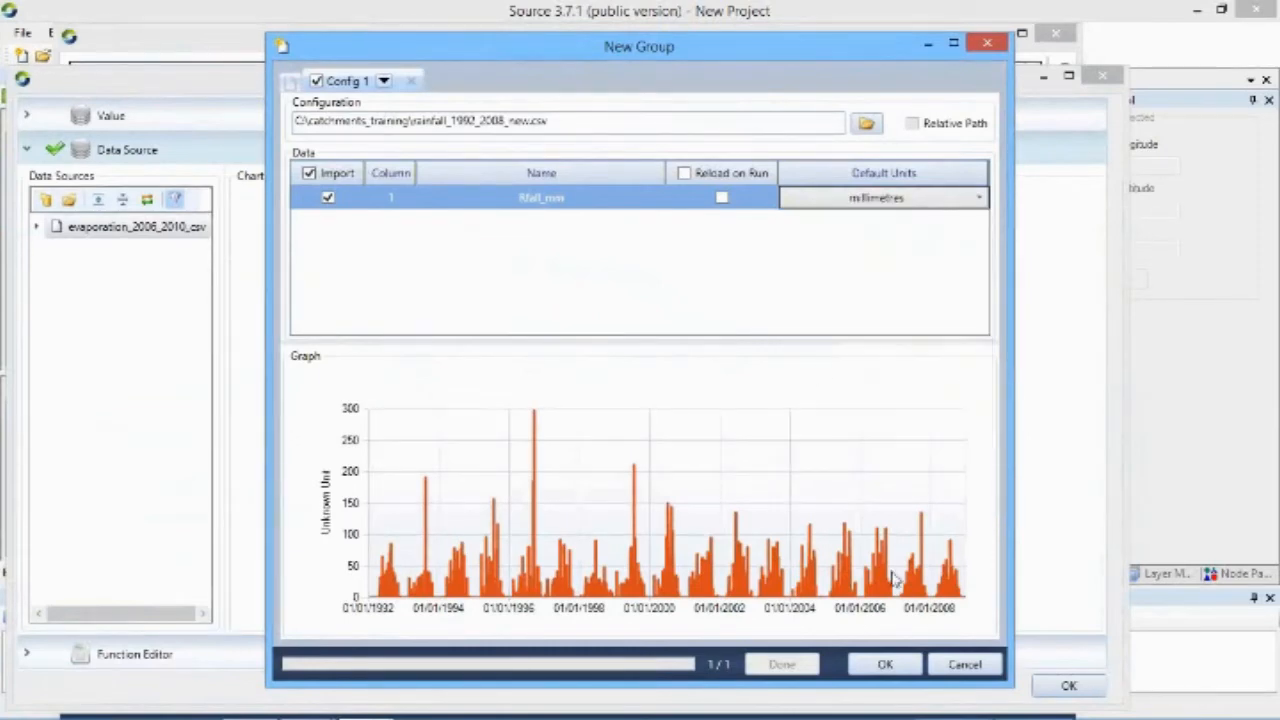
{"action": "left_click", "coordinate": [885, 664]}
{"action": "left_click", "coordinate": [108, 280]}
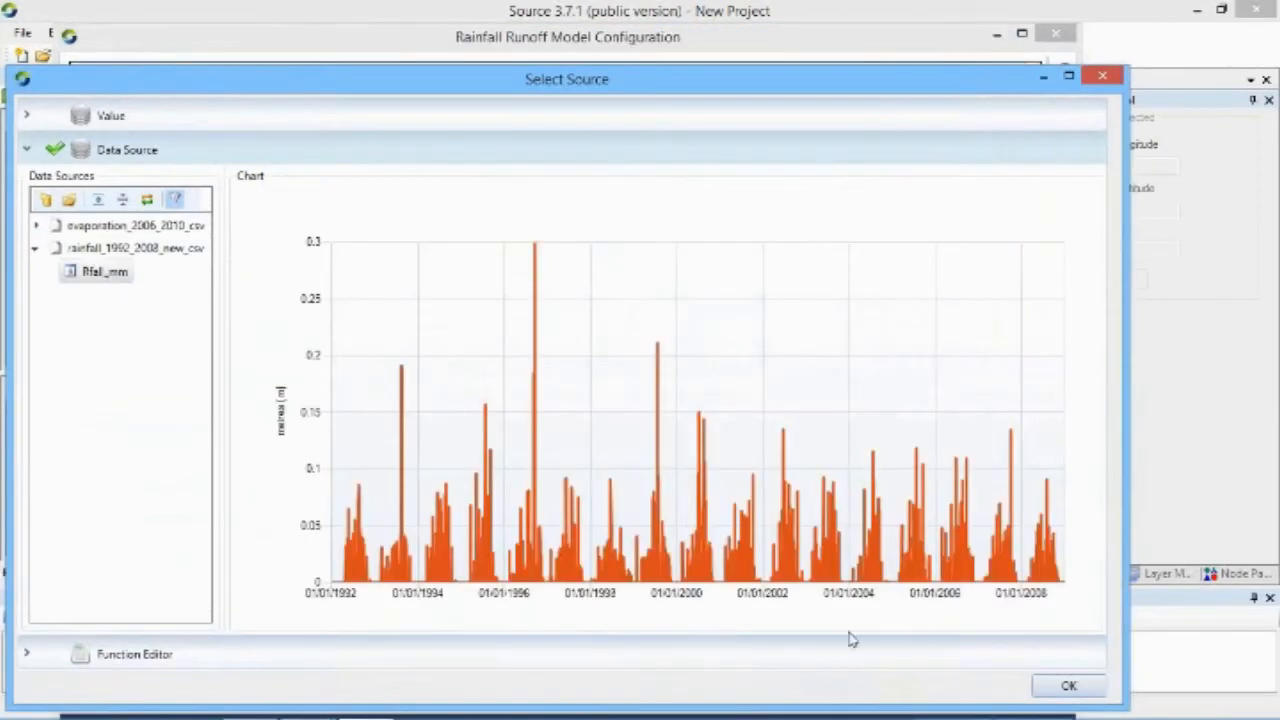
{"action": "left_click", "coordinate": [1068, 687]}
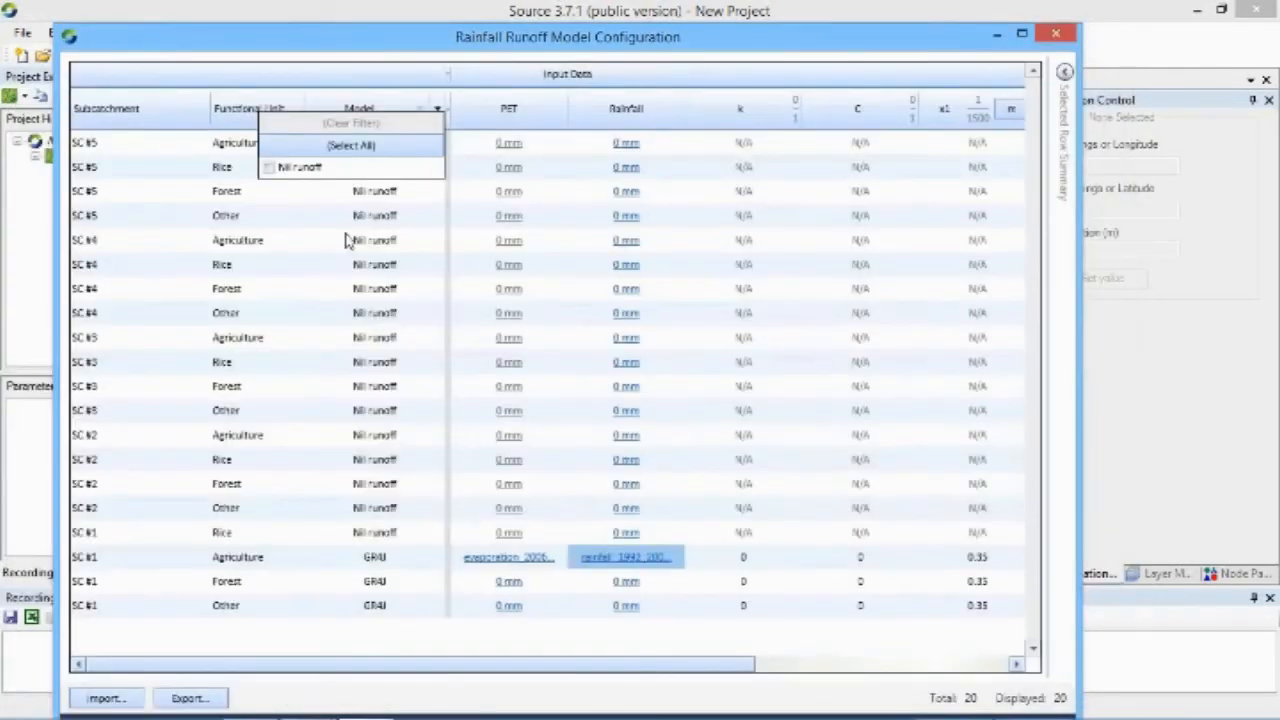
- Close the model filter list and set the rainfall runoff model of SC #5 Agriculture to GR4J
{"action": "left_click", "coordinate": [436, 112]}
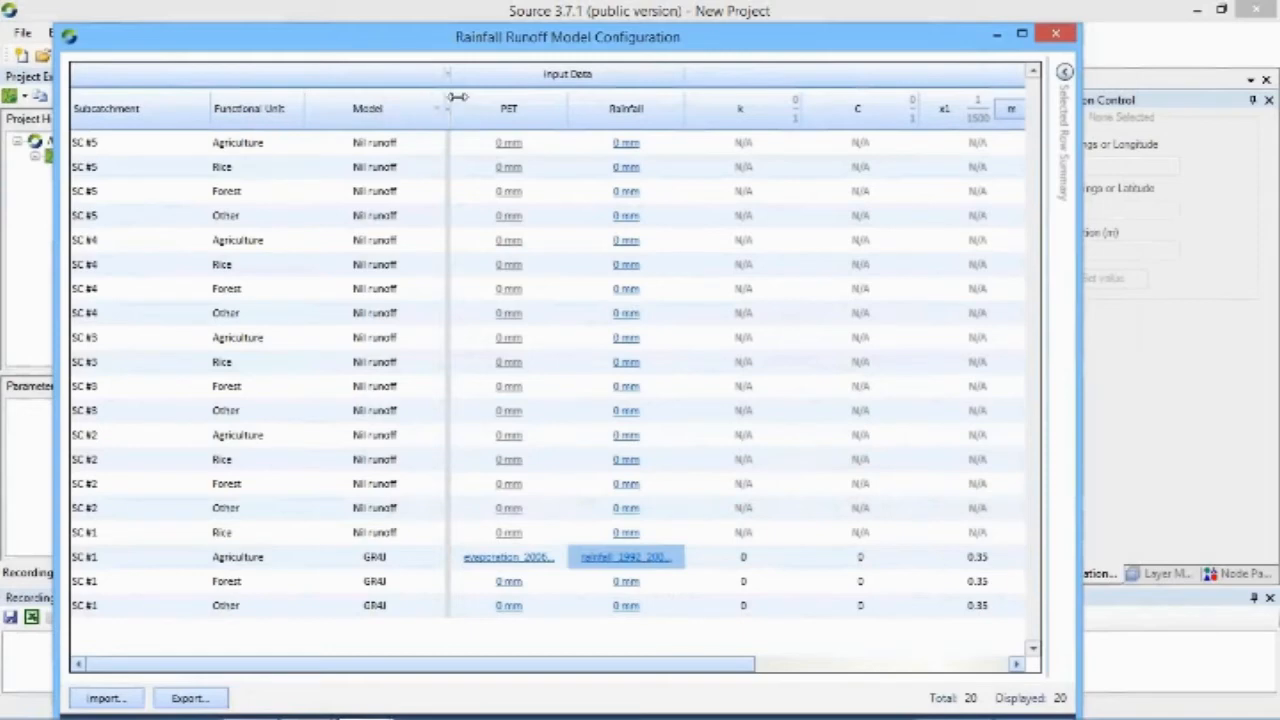
{"action": "left_click", "coordinate": [395, 148]}
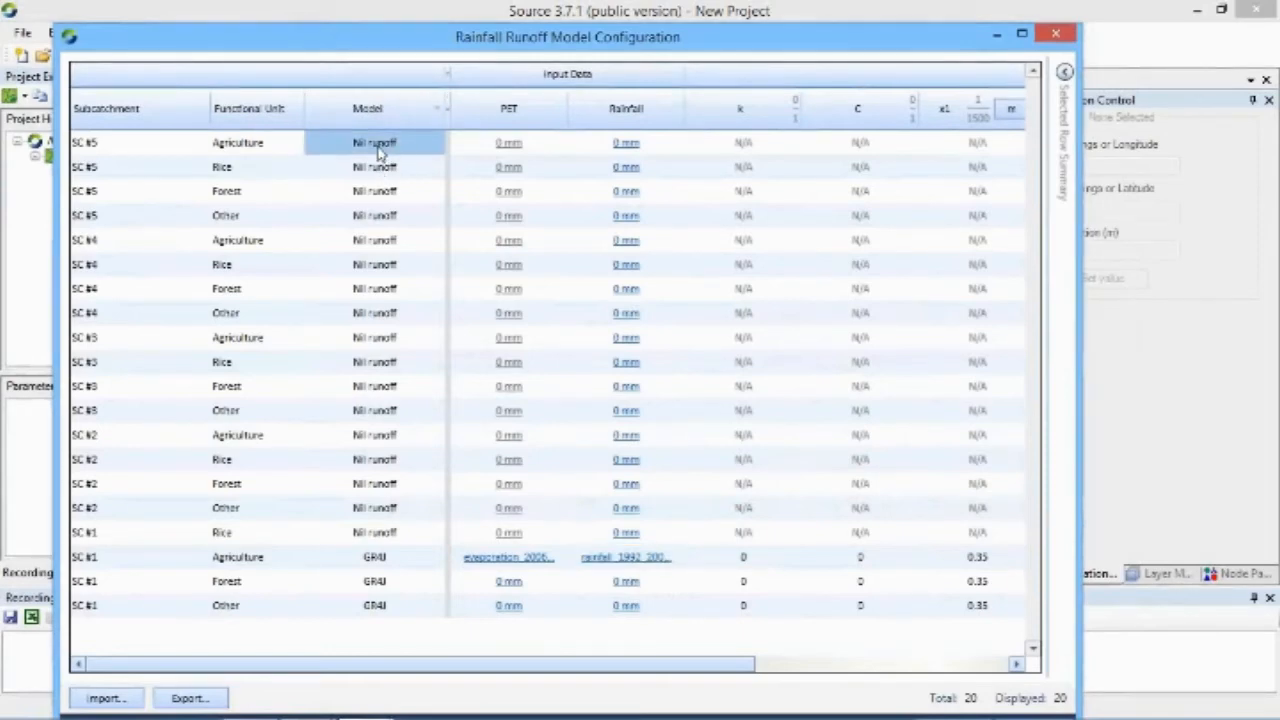
{"action": "left_click", "coordinate": [390, 147]}
{"action": "left_click", "coordinate": [434, 146]}
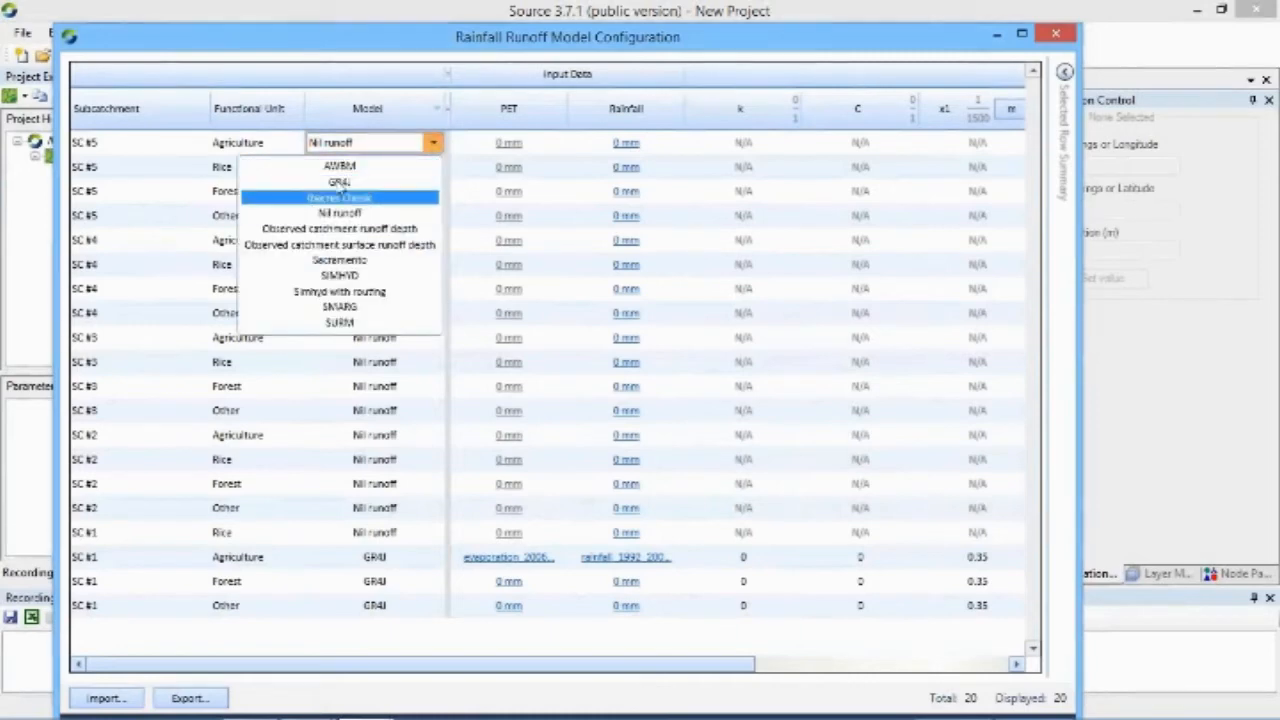
{"action": "left_click", "coordinate": [338, 181]}
{"action": "left_click", "coordinate": [377, 171]}
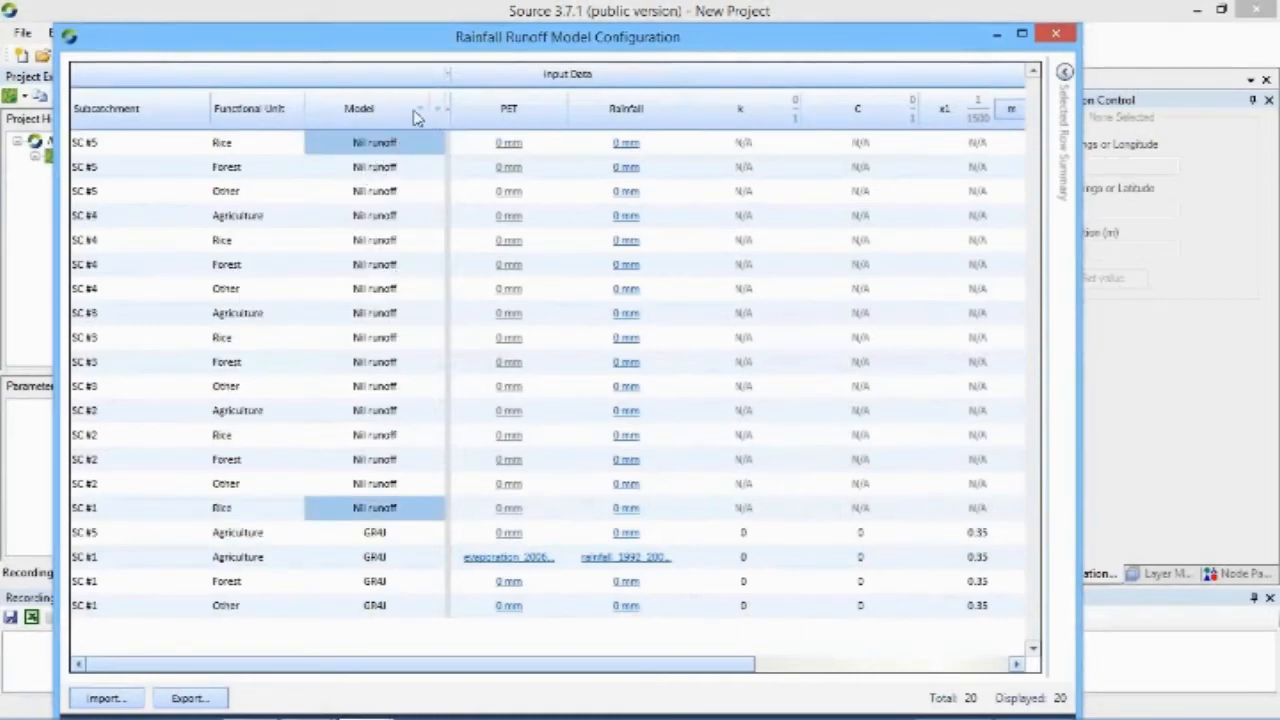
- Try to paste GR4J from SC #5 Agriculture into the Nil runoff rows from SC #1 Rice to SC #5 Rice
{"action": "left_click", "coordinate": [373, 510]}
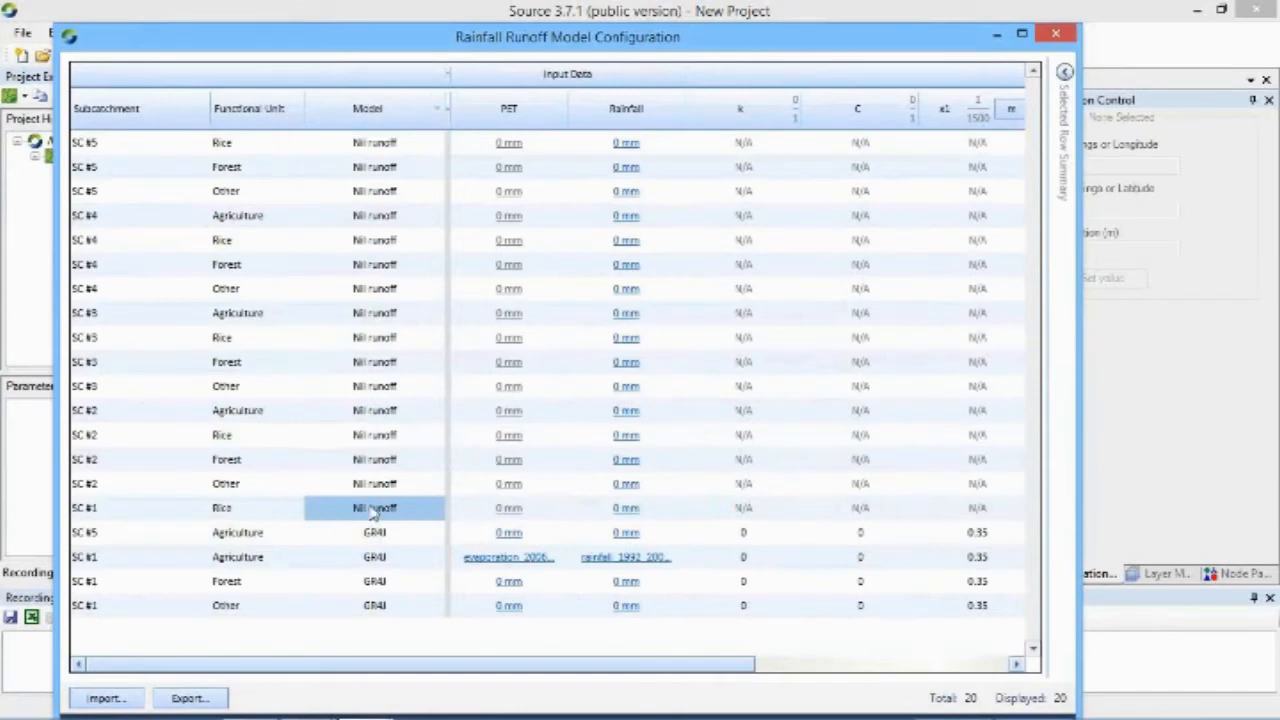
{"action": "left_click", "coordinate": [402, 514]}
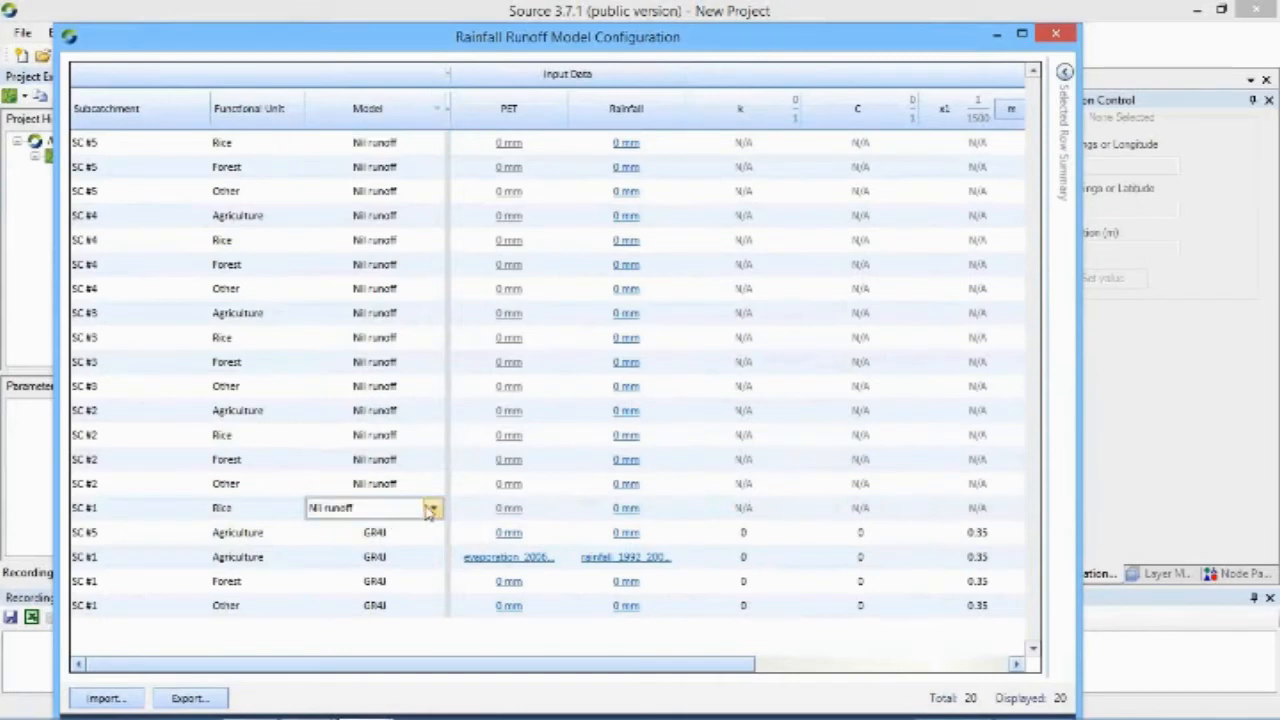
{"action": "left_click", "coordinate": [416, 538]}
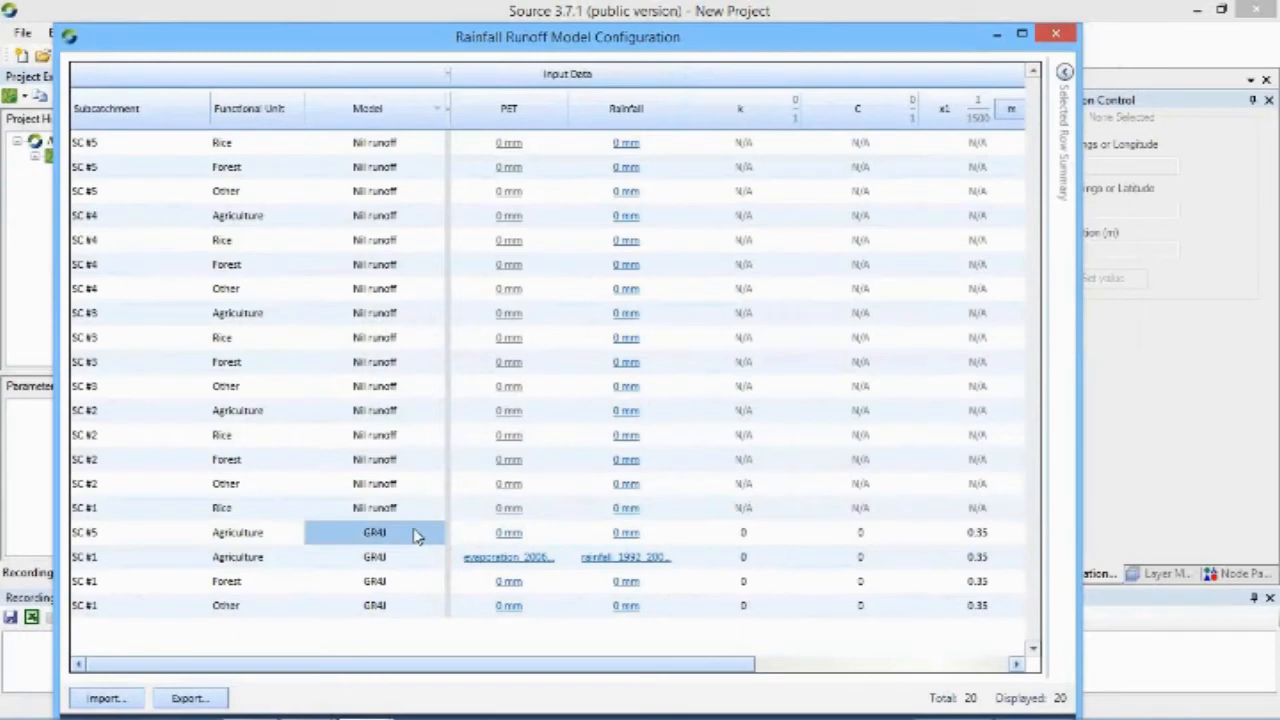
{"action": "left_click_drag", "start_coordinate": [422, 508], "coordinate": [387, 148]}
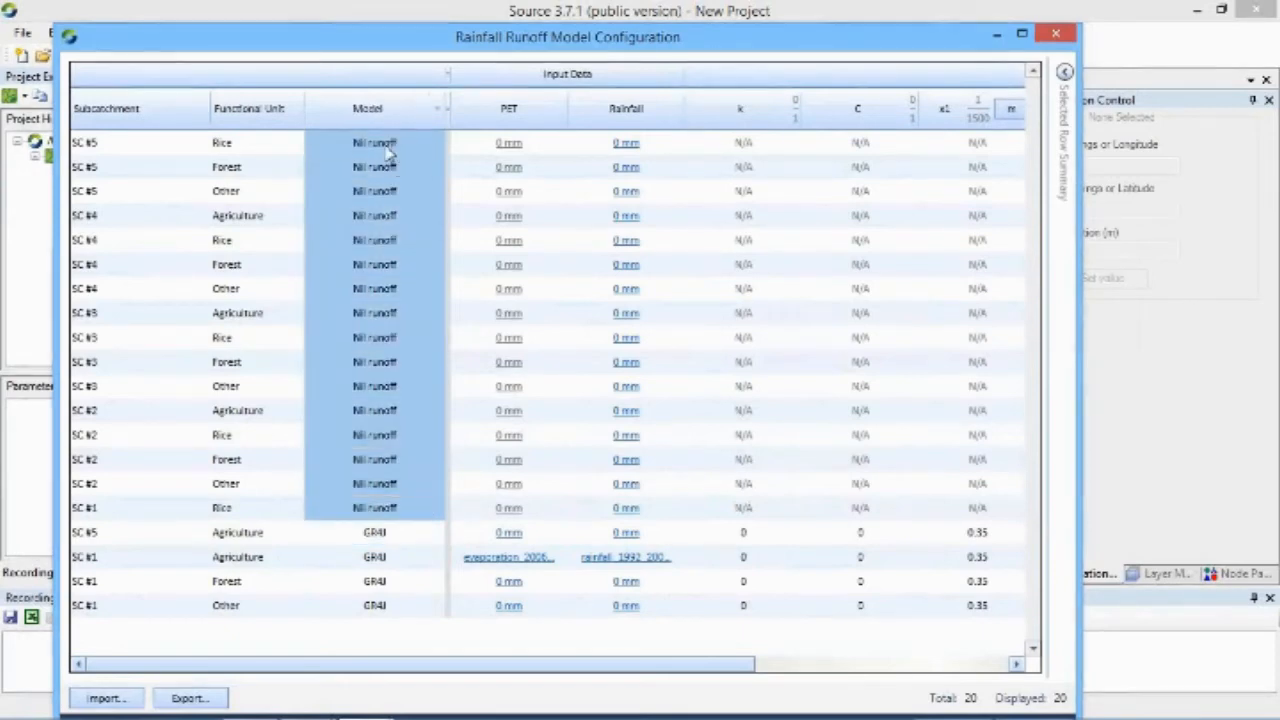
{"action": "key", "text": "ctrl+v"}
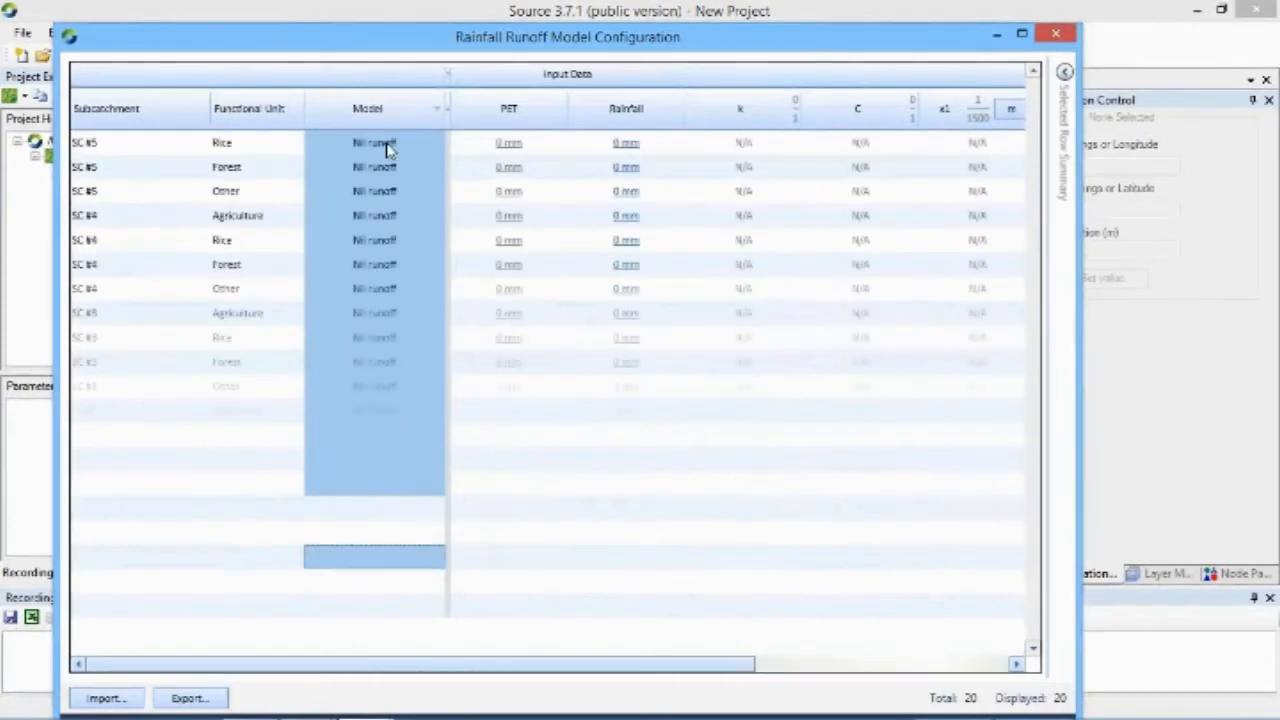
- Set the rainfall runoff model of SC #2 Other to GR4J, correcting a mistaken AWBM choice
{"action": "left_click", "coordinate": [402, 488]}
{"action": "left_click", "coordinate": [386, 490]}
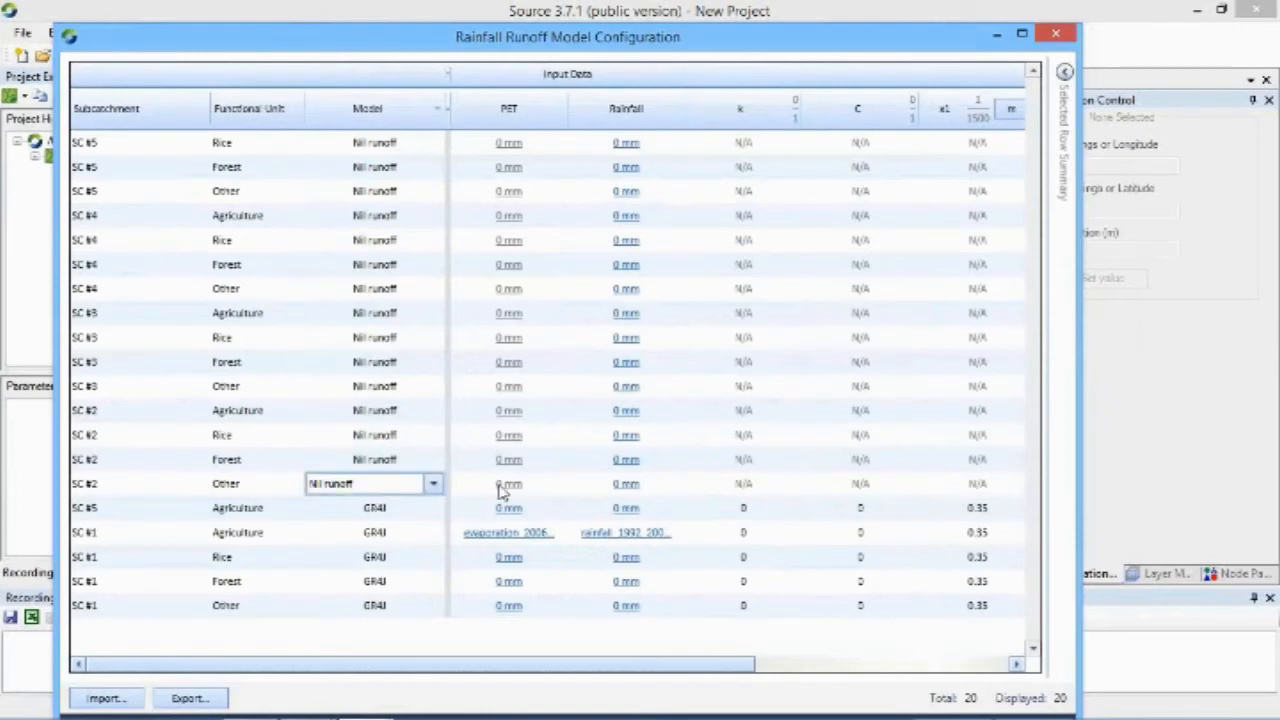
{"action": "left_click", "coordinate": [434, 485]}
{"action": "left_click", "coordinate": [340, 507]}
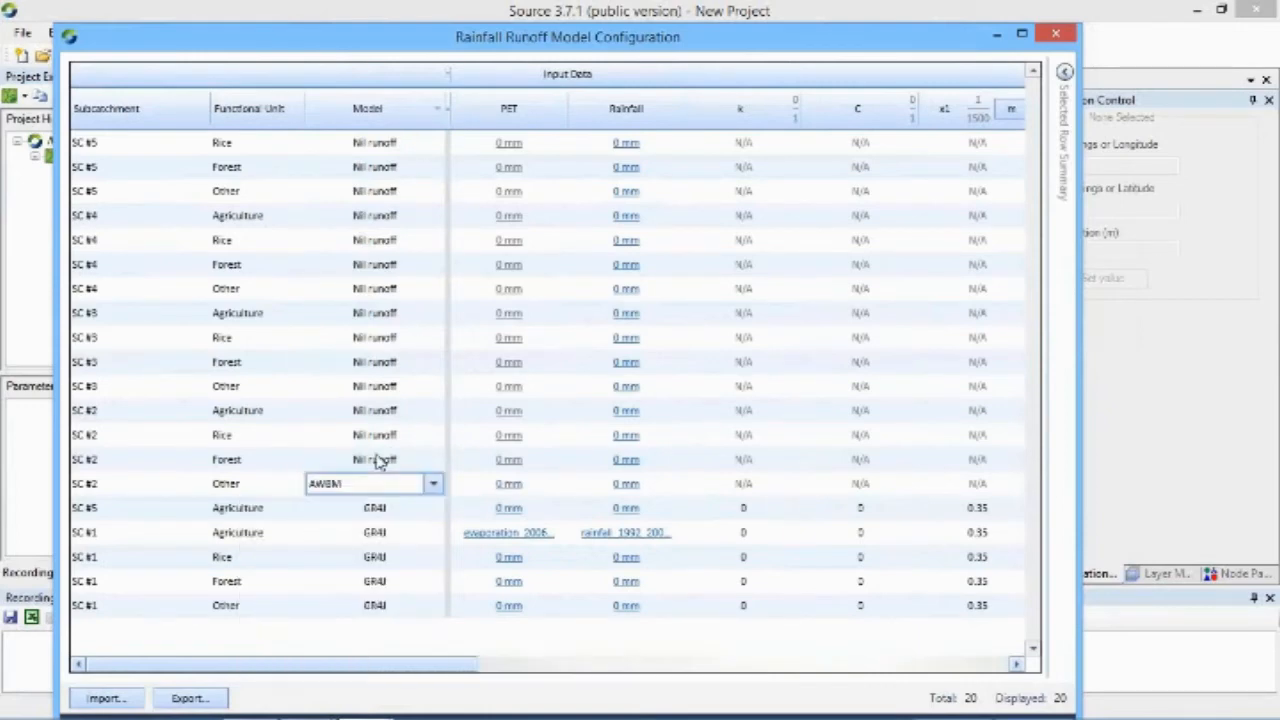
{"action": "left_click", "coordinate": [380, 460]}
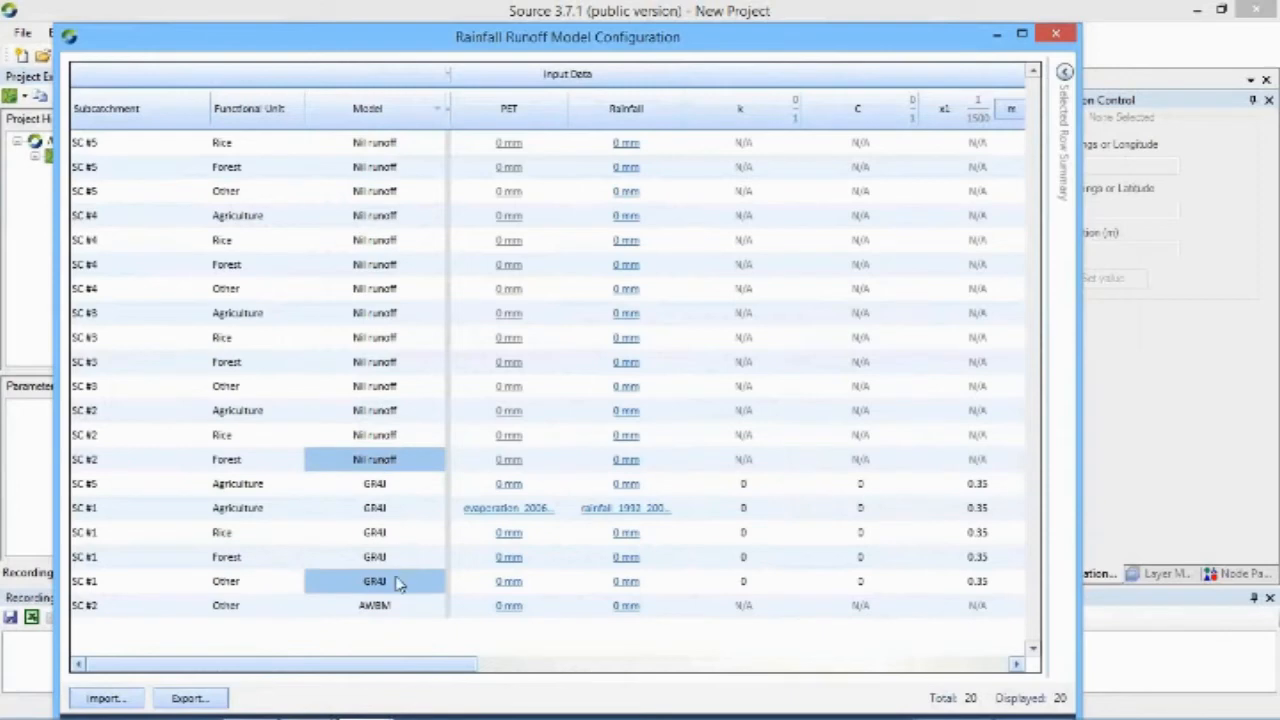
{"action": "left_click", "coordinate": [392, 612]}
{"action": "left_click", "coordinate": [395, 612]}
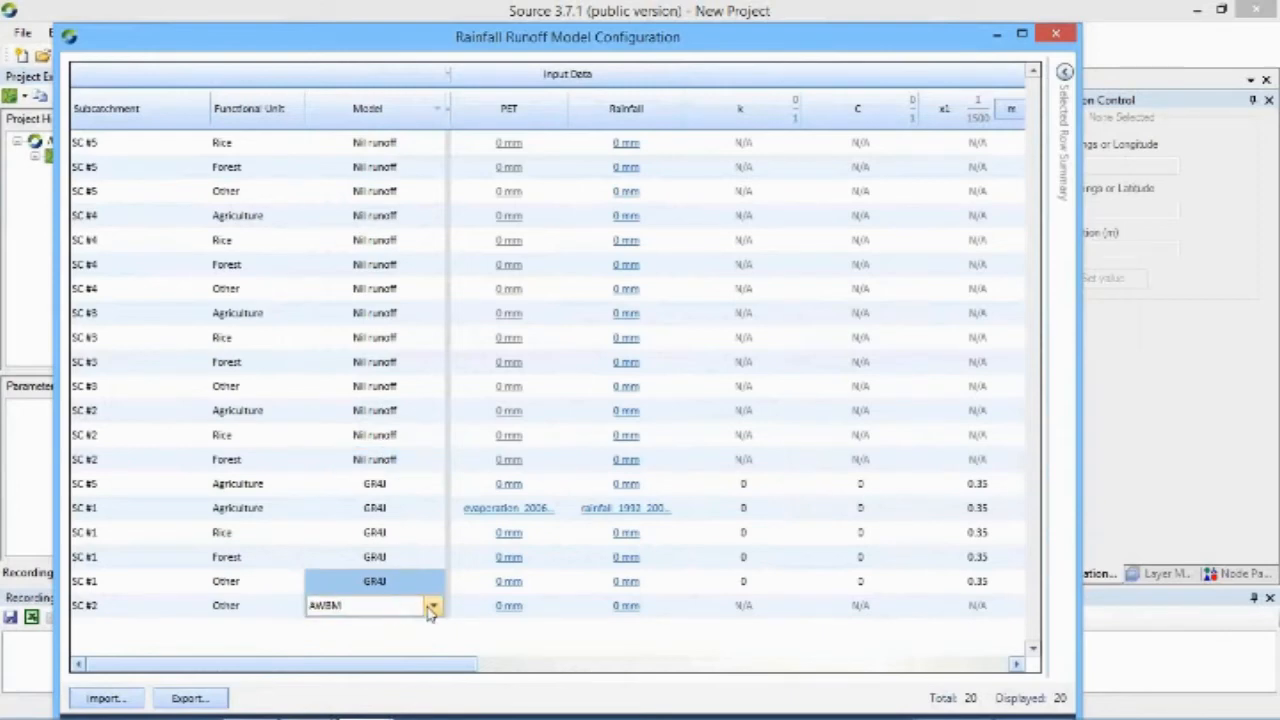
{"action": "left_click", "coordinate": [432, 607]}
{"action": "left_click", "coordinate": [350, 441]}
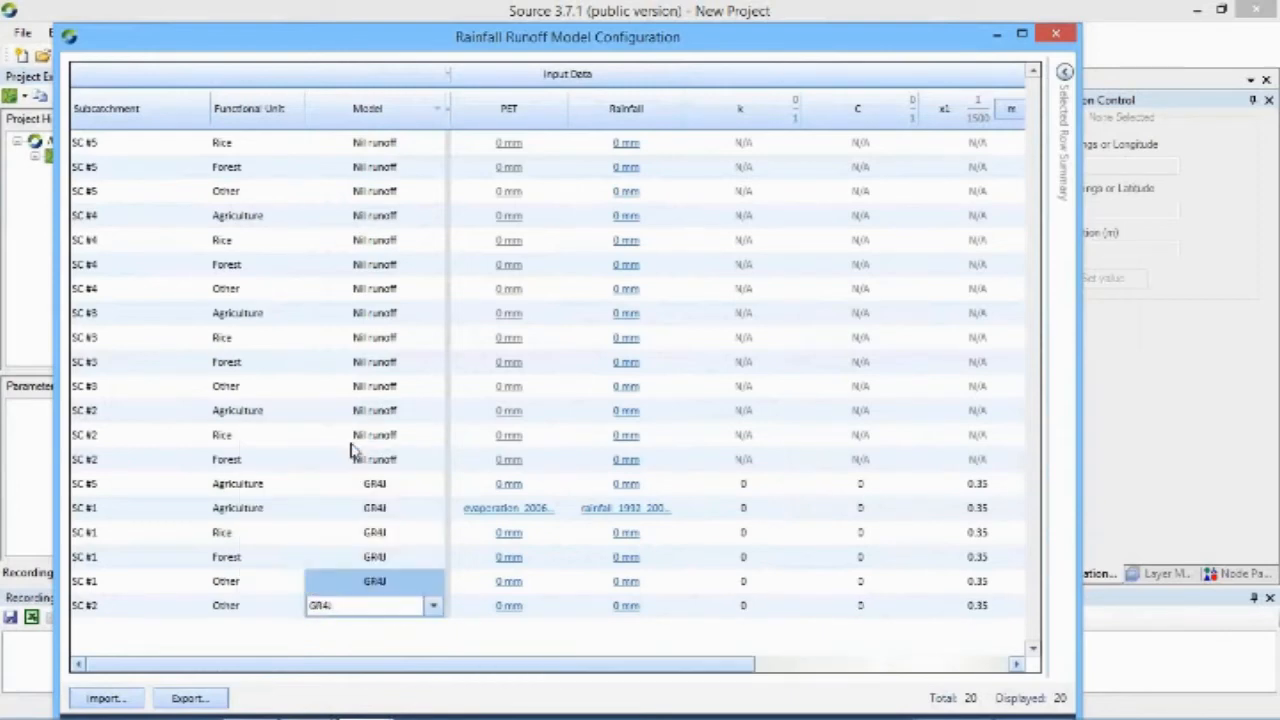
- Set the rainfall runoff model of SC #2 Forest to GR4J
{"action": "left_click", "coordinate": [415, 460]}
{"action": "left_click", "coordinate": [415, 460]}
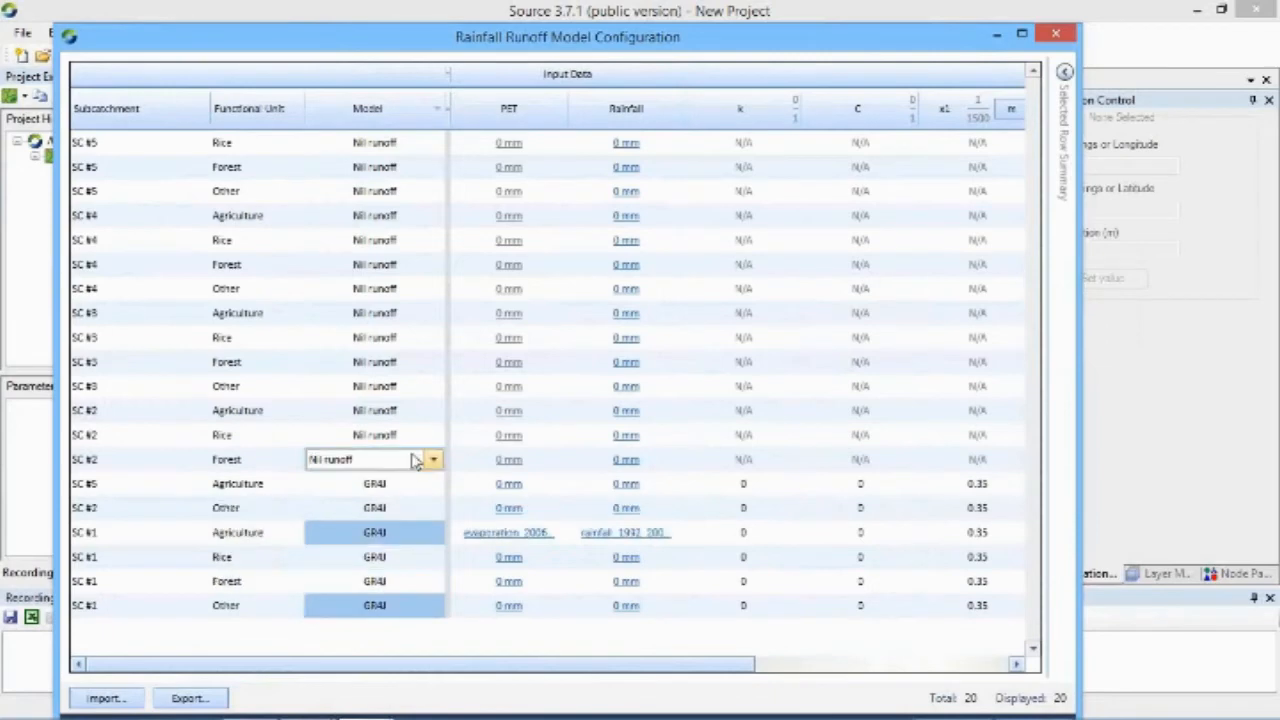
{"action": "left_click", "coordinate": [432, 459]}
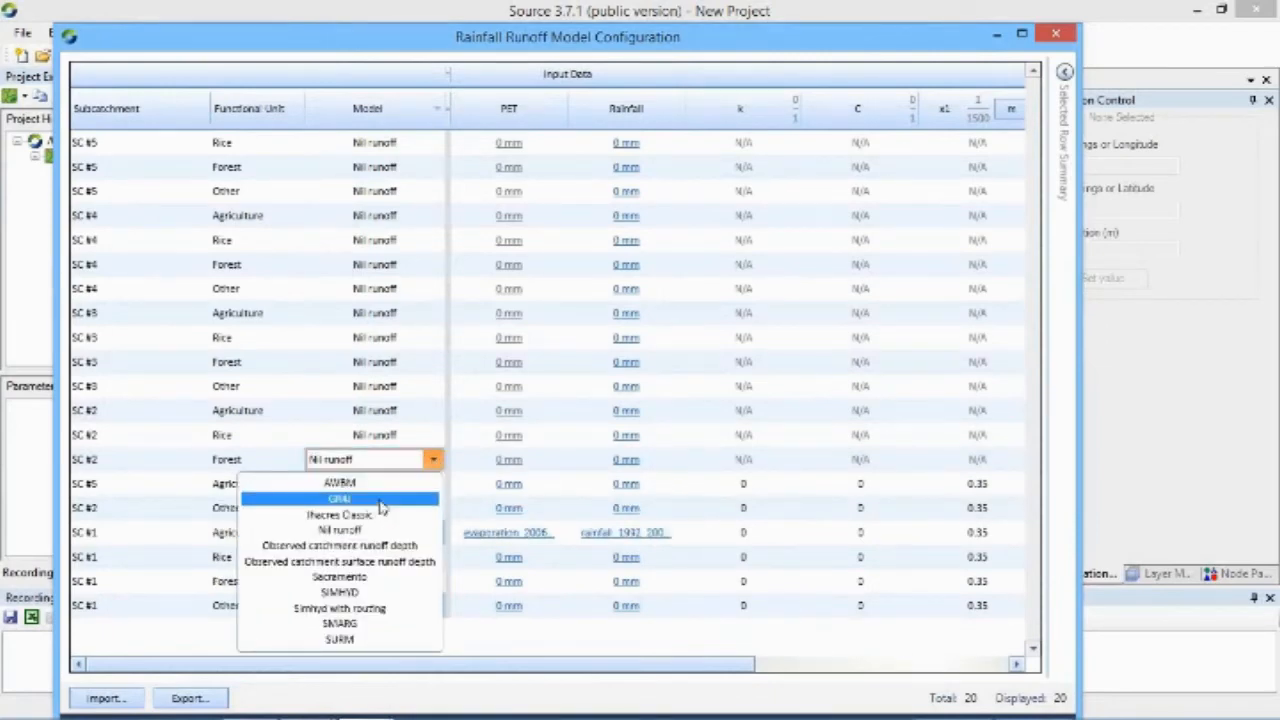
{"action": "left_click", "coordinate": [340, 498]}
- Copy GR4J from SC #5 Agriculture into all remaining Nil runoff rows, SC #5 Rice through SC #2 Rice
{"action": "left_click", "coordinate": [407, 440]}
{"action": "left_click", "coordinate": [407, 438]}
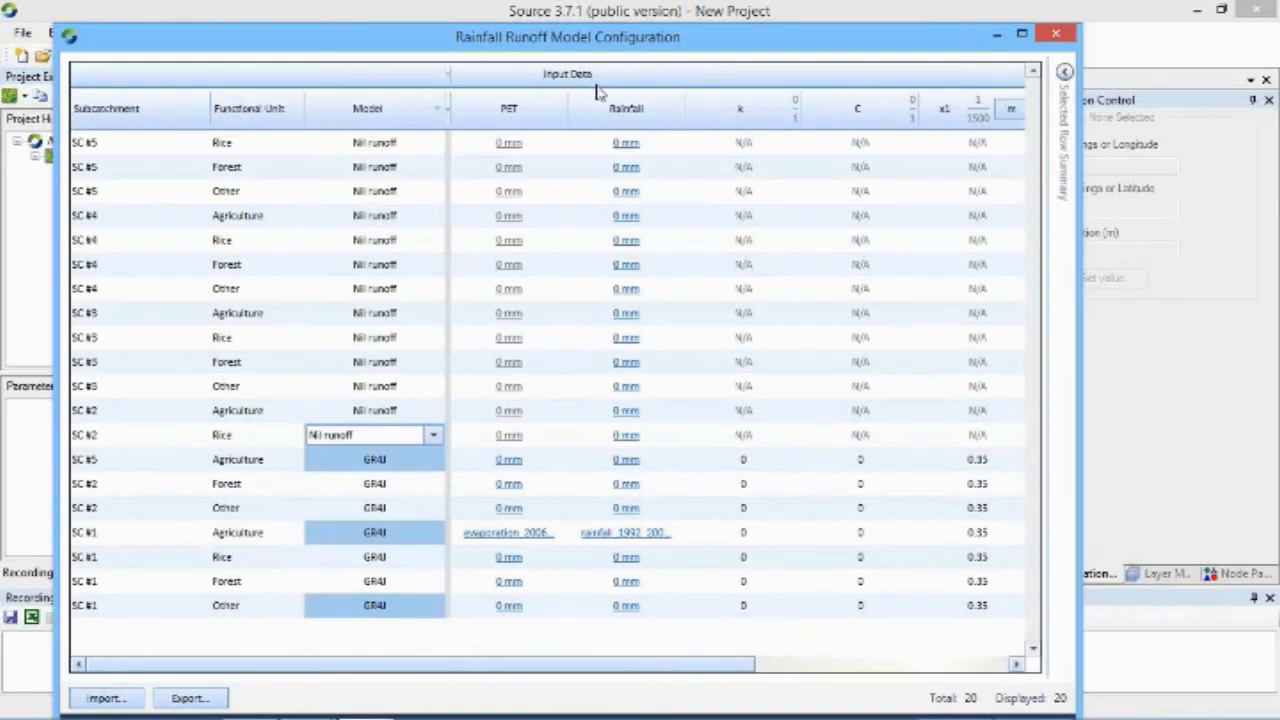
{"action": "left_click_drag", "start_coordinate": [688, 36], "coordinate": [664, 14]}
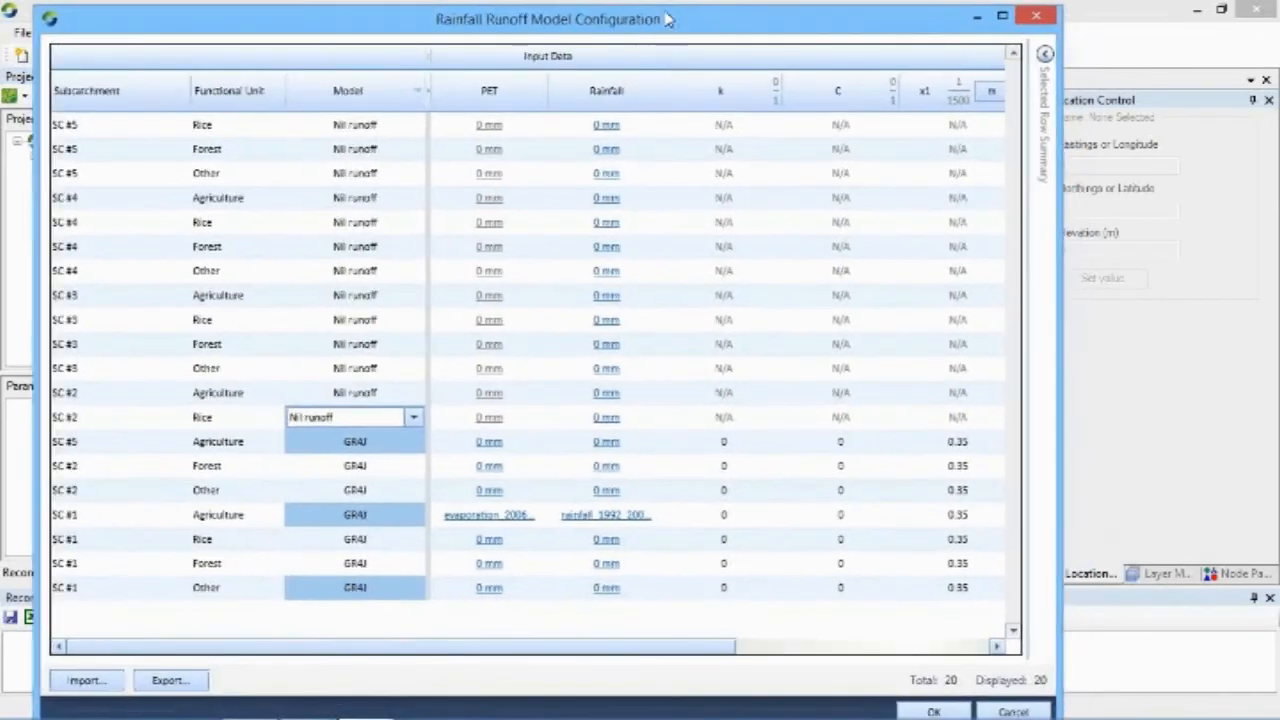
{"action": "left_click", "coordinate": [395, 442]}
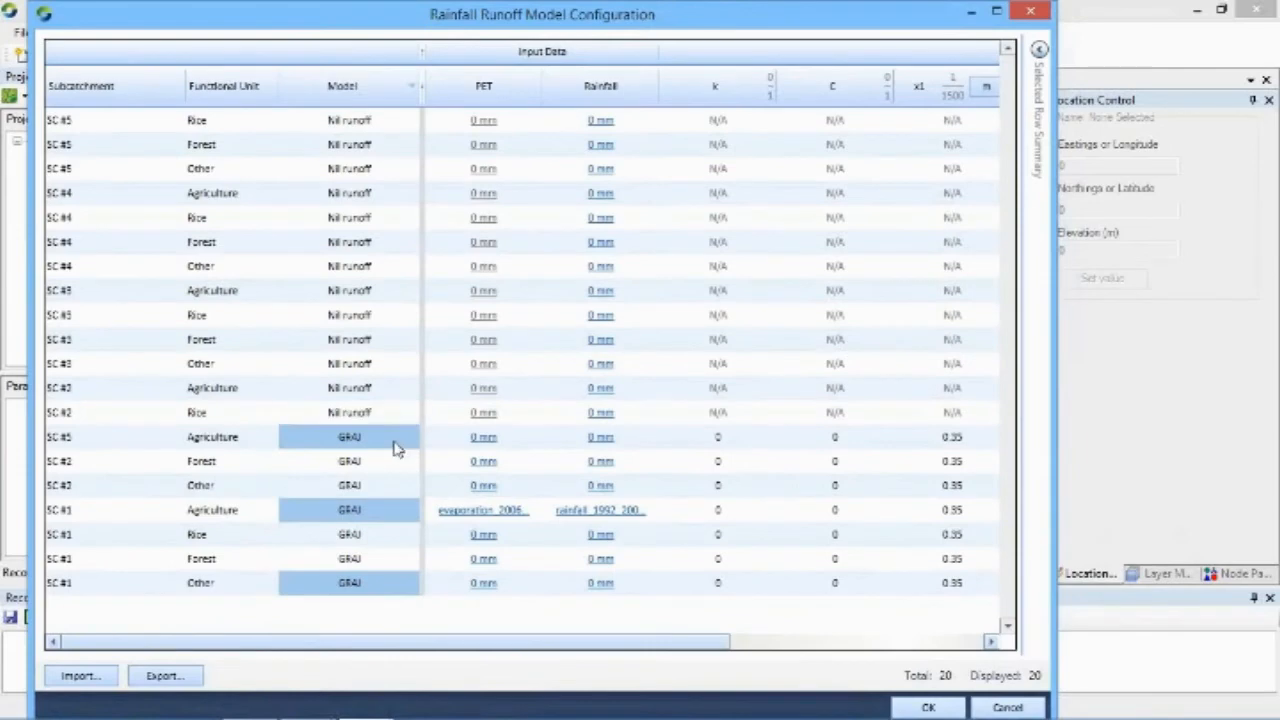
{"action": "left_click", "coordinate": [389, 440]}
{"action": "left_click", "coordinate": [373, 442]}
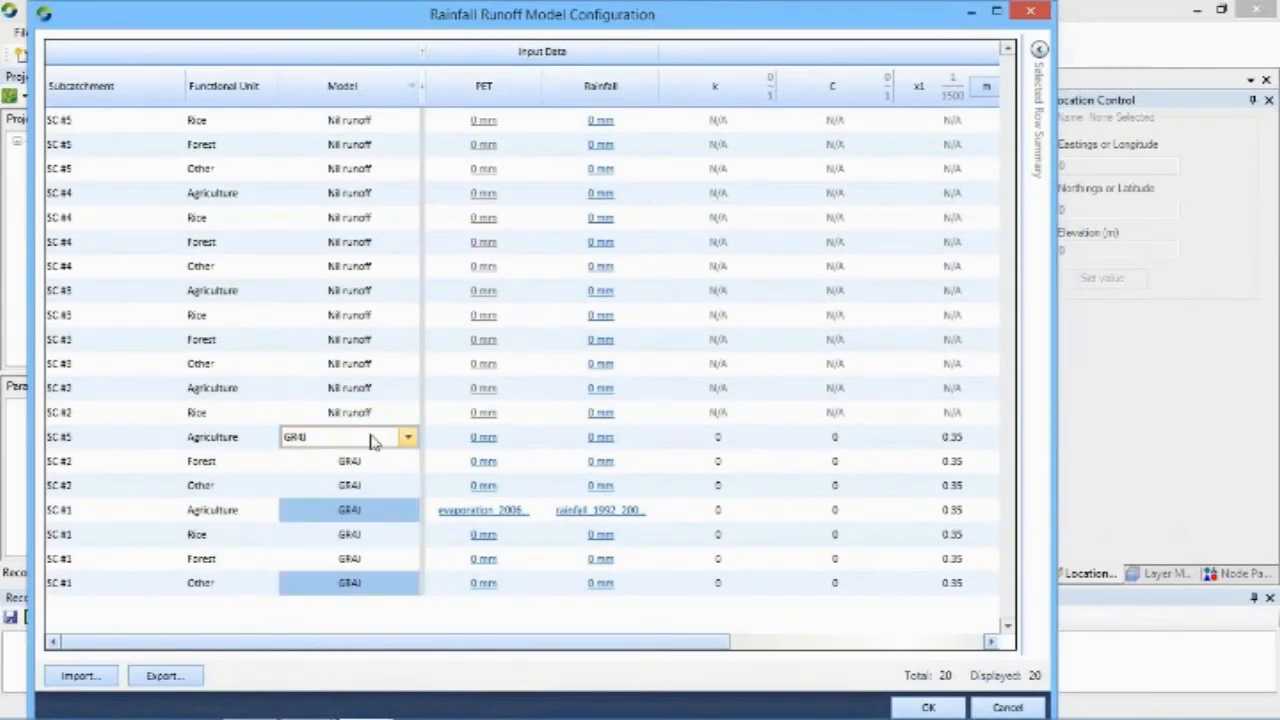
{"action": "left_click_drag", "start_coordinate": [398, 128], "coordinate": [365, 425]}
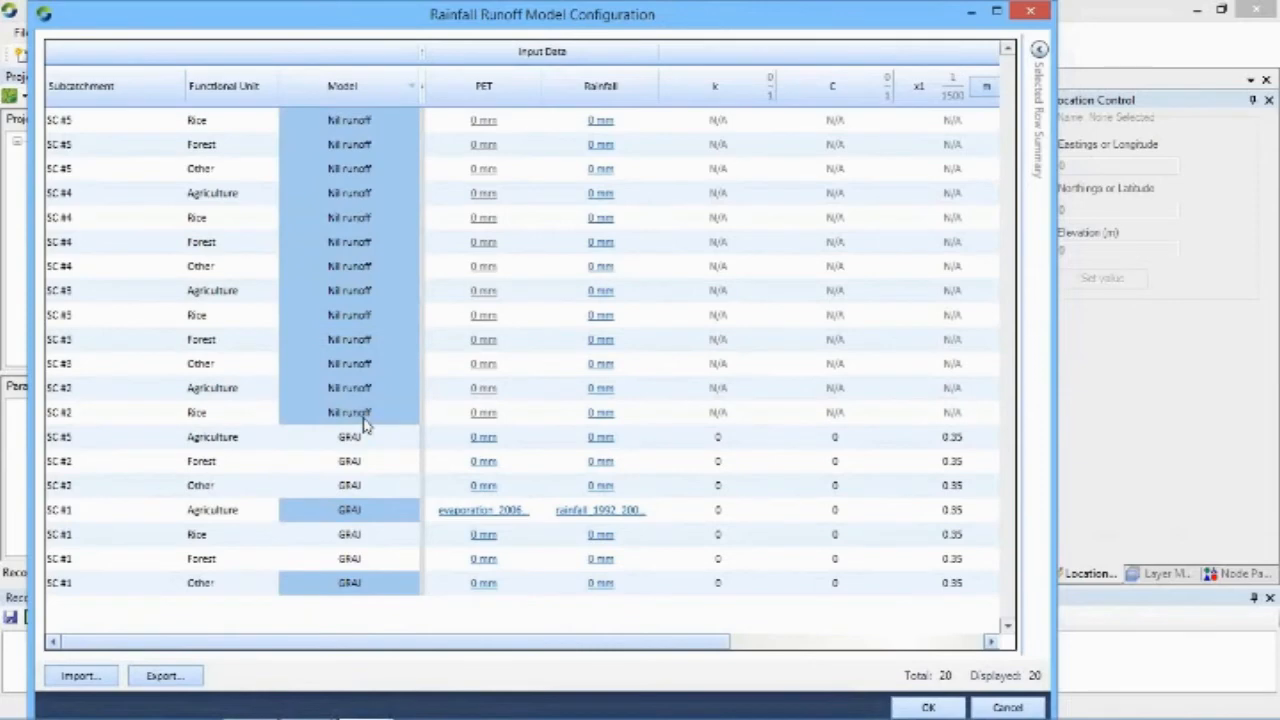
{"action": "type", "text": "GR4J GR4J GR4J GR4J GR4J GR4J GR4J GR4J GR4J GR4J GR4J GR4J GR4J"}
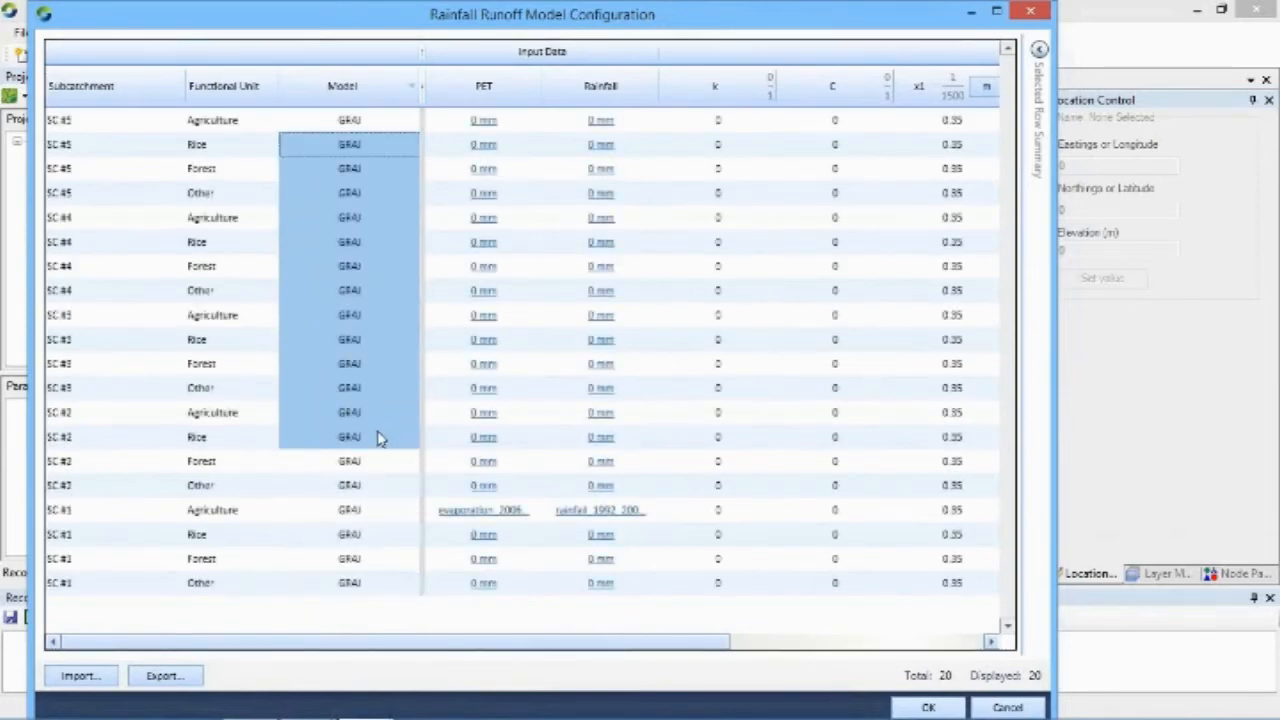
{"action": "left_click", "coordinate": [378, 423]}
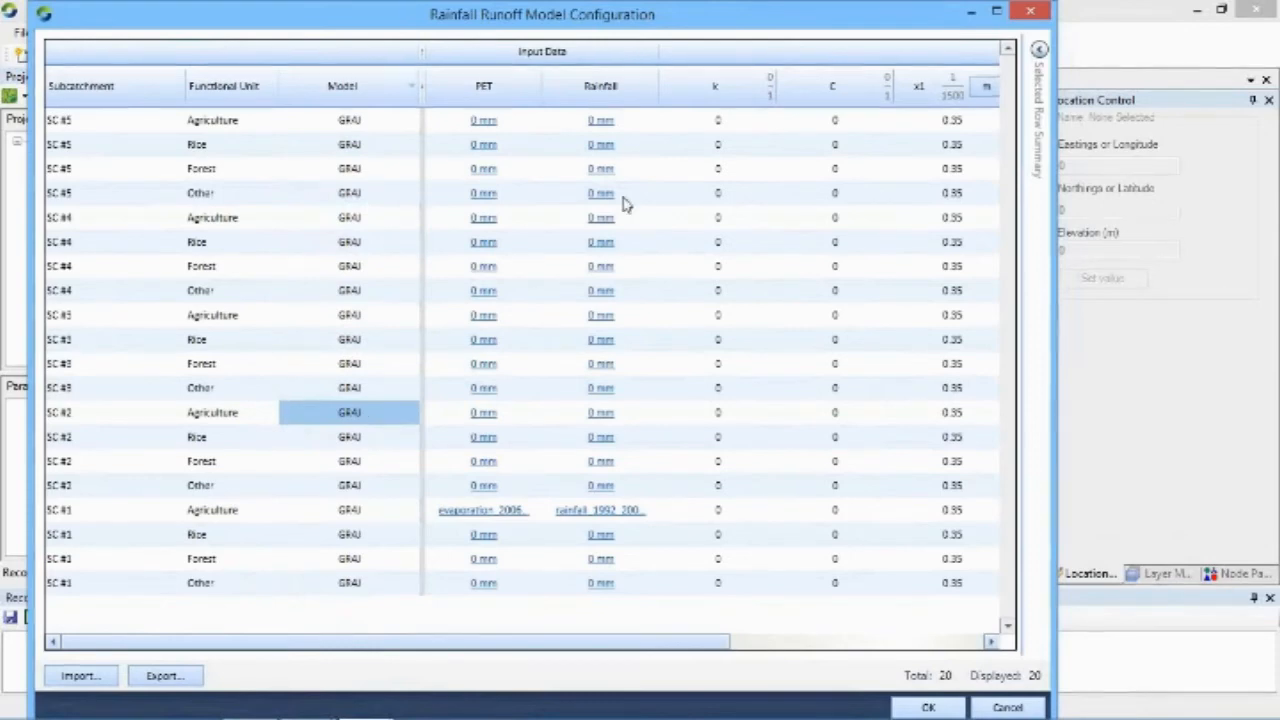
- Assign the PET series from evaporation_2006_2010_csv to the PET input of SC #5 Agriculture
{"action": "left_click", "coordinate": [488, 121]}
{"action": "left_click", "coordinate": [486, 121]}
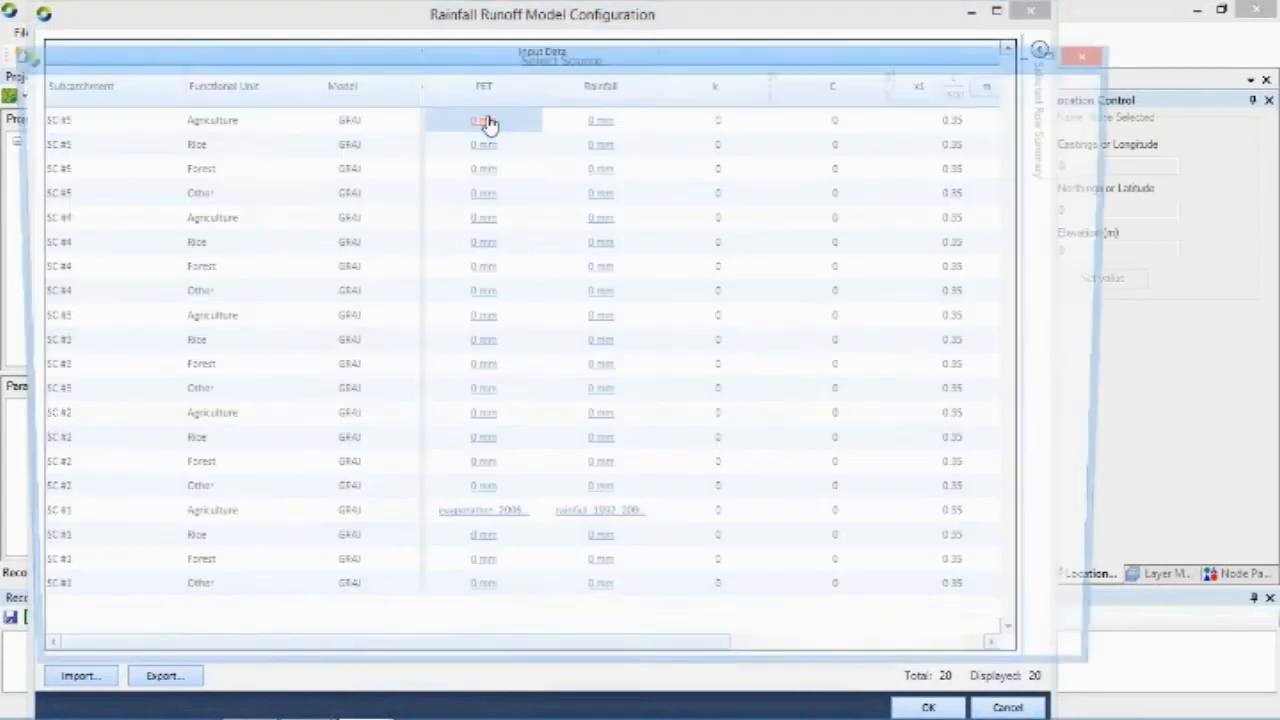
{"action": "left_click", "coordinate": [84, 604]}
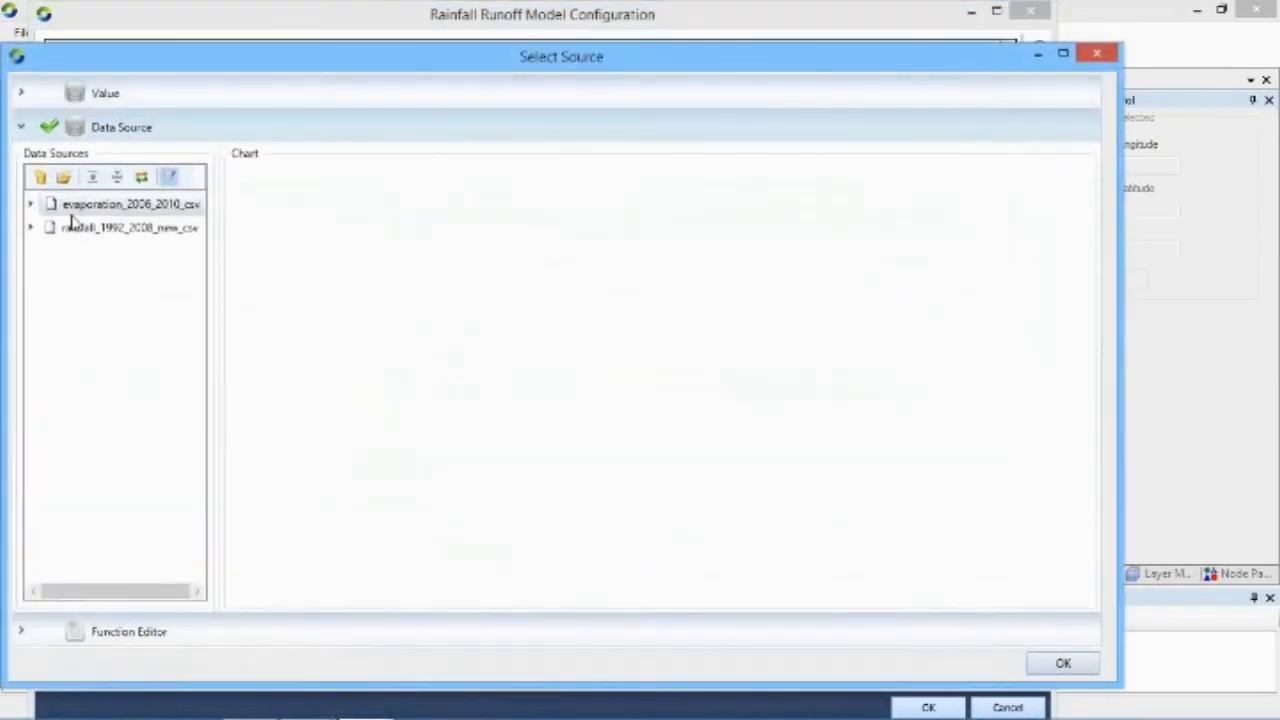
{"action": "left_click", "coordinate": [31, 204]}
{"action": "left_click", "coordinate": [84, 225]}
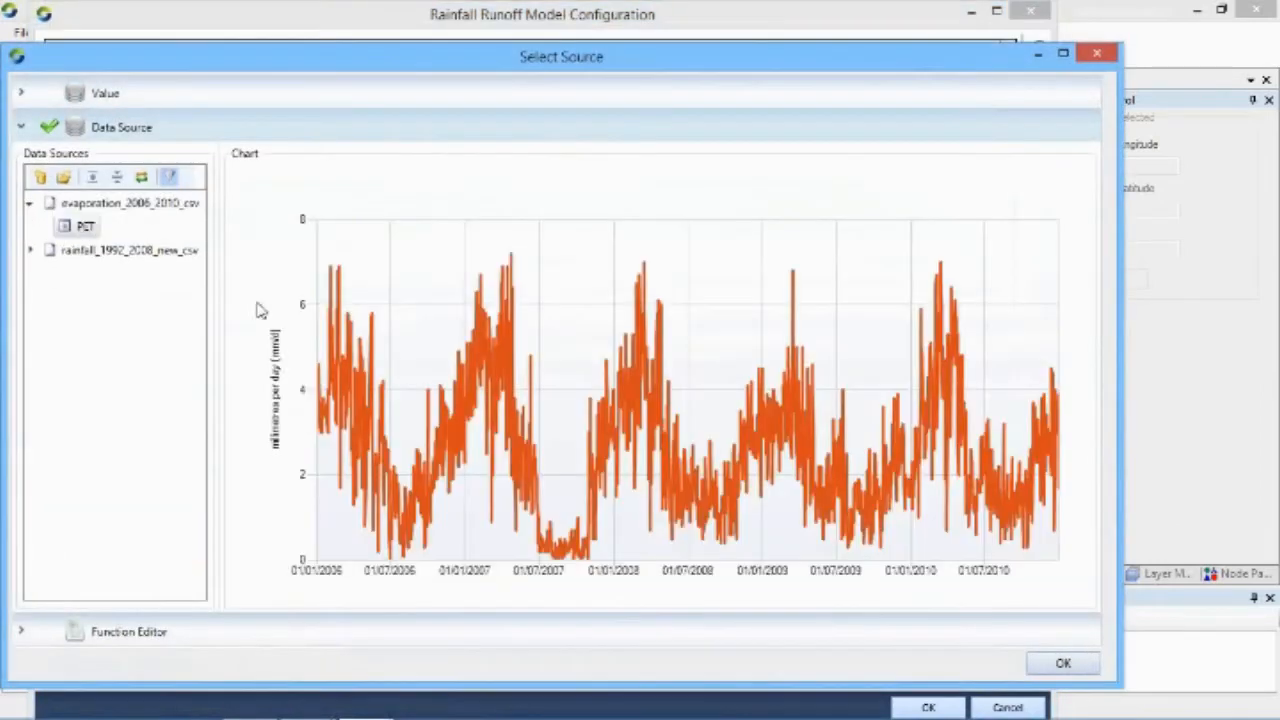
{"action": "left_click", "coordinate": [1063, 663]}
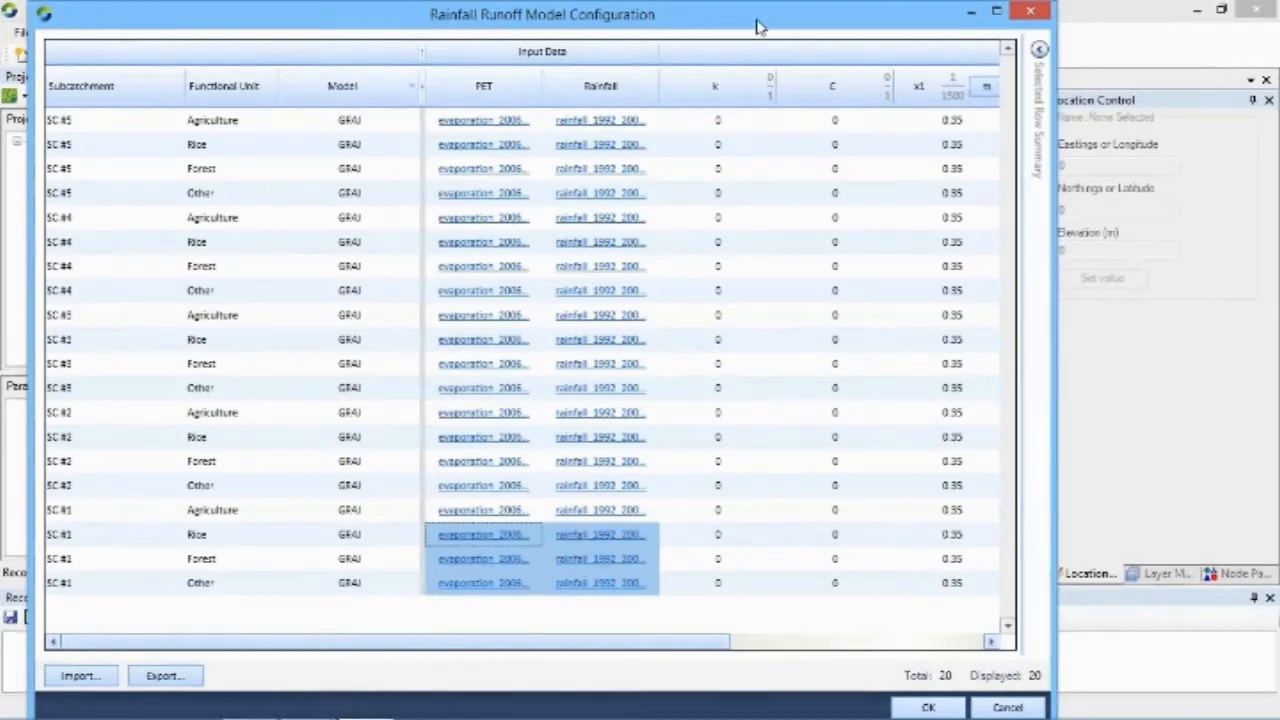
- Move and widen the Rainfall Runoff Model Configuration window to show the GR4J x1, x2 and x3 parameters
{"action": "left_click_drag", "start_coordinate": [891, 20], "coordinate": [697, 22]}
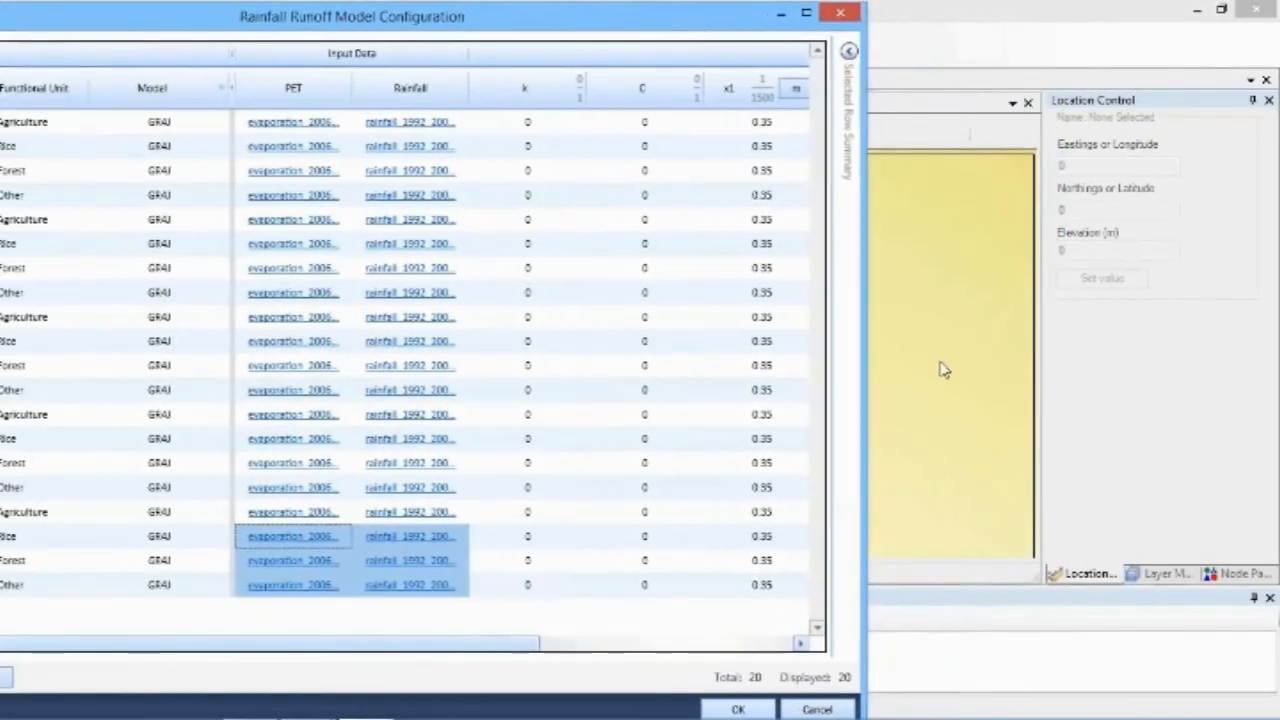
{"action": "left_click_drag", "start_coordinate": [858, 399], "coordinate": [1125, 395]}
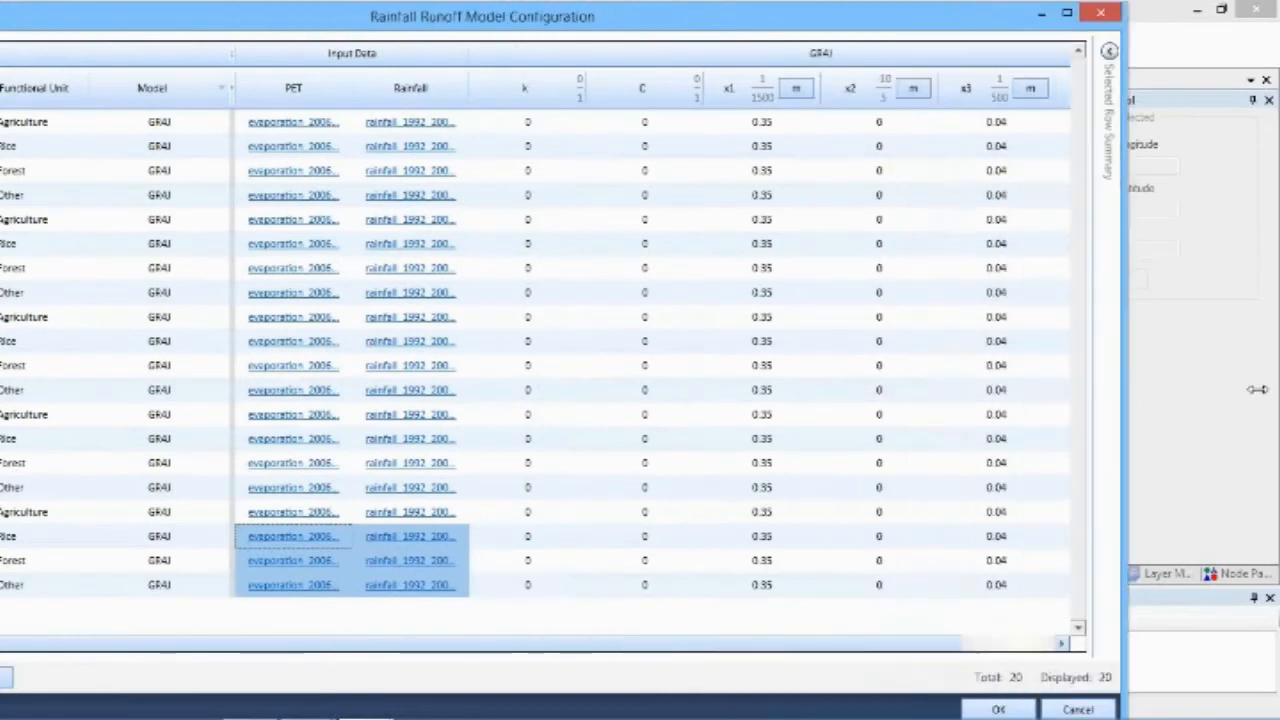
- Examine the GR4J parameter columns from k through x4, repositioning the Rainfall Runoff Model Configuration window as needed
{"action": "left_click_drag", "start_coordinate": [878, 16], "coordinate": [680, 27]}
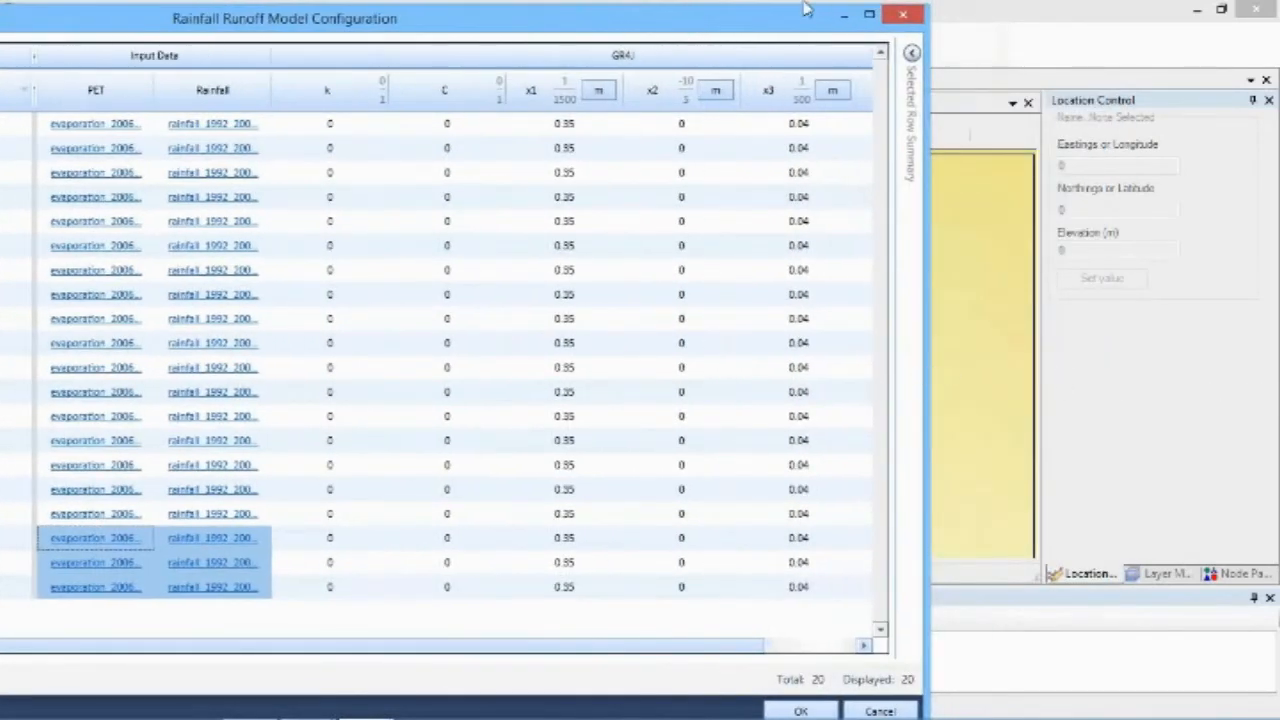
{"action": "left_click_drag", "start_coordinate": [795, 18], "coordinate": [709, 22]}
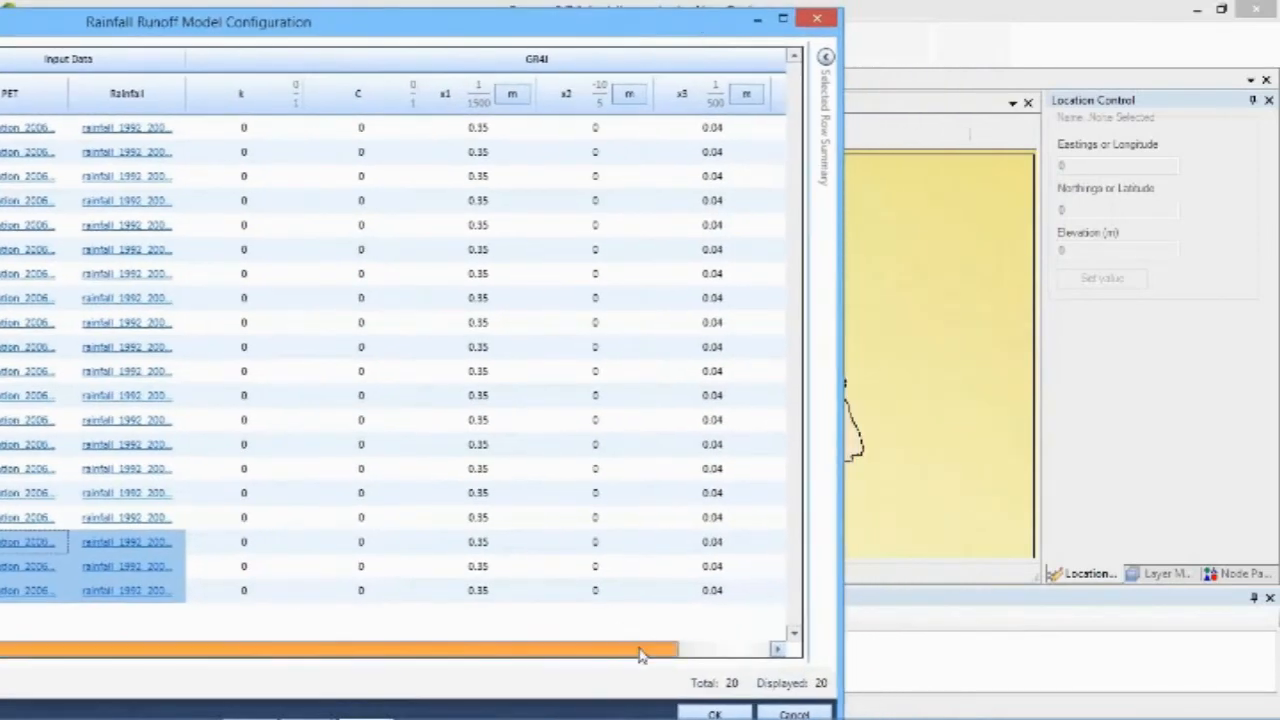
{"action": "left_click_drag", "start_coordinate": [640, 654], "coordinate": [762, 650]}
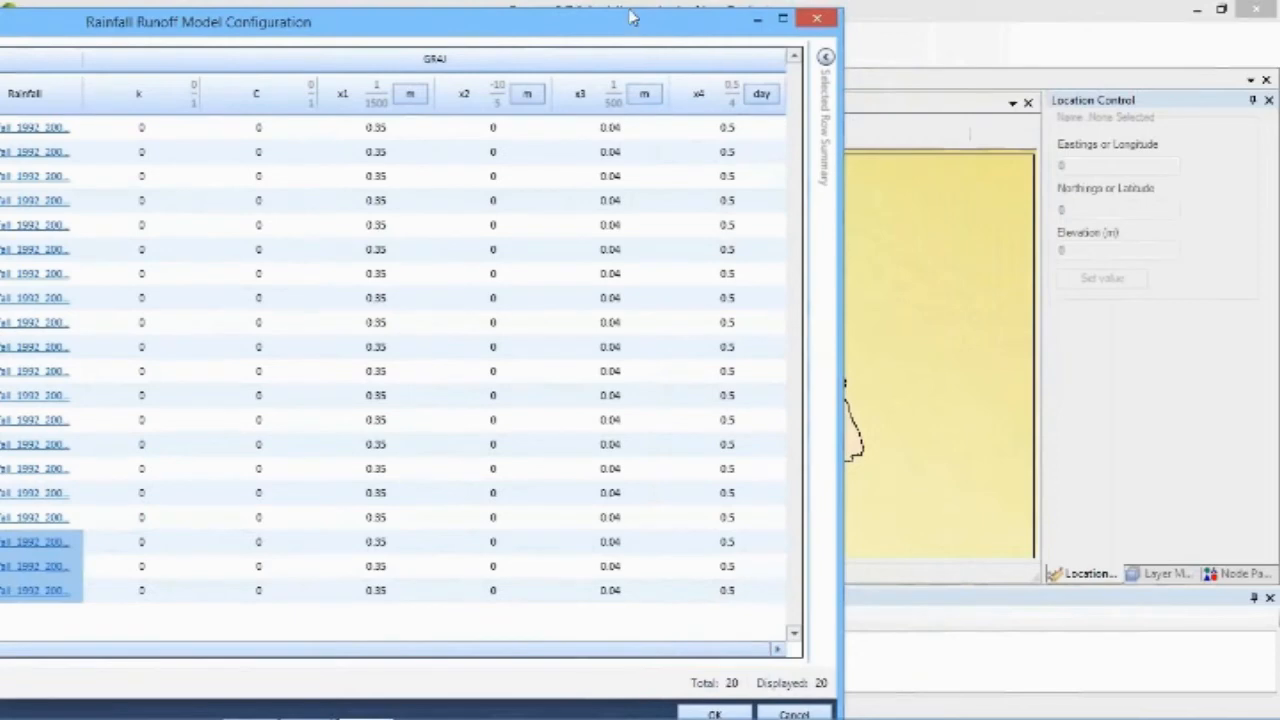
{"action": "left_click_drag", "start_coordinate": [629, 10], "coordinate": [717, 26]}
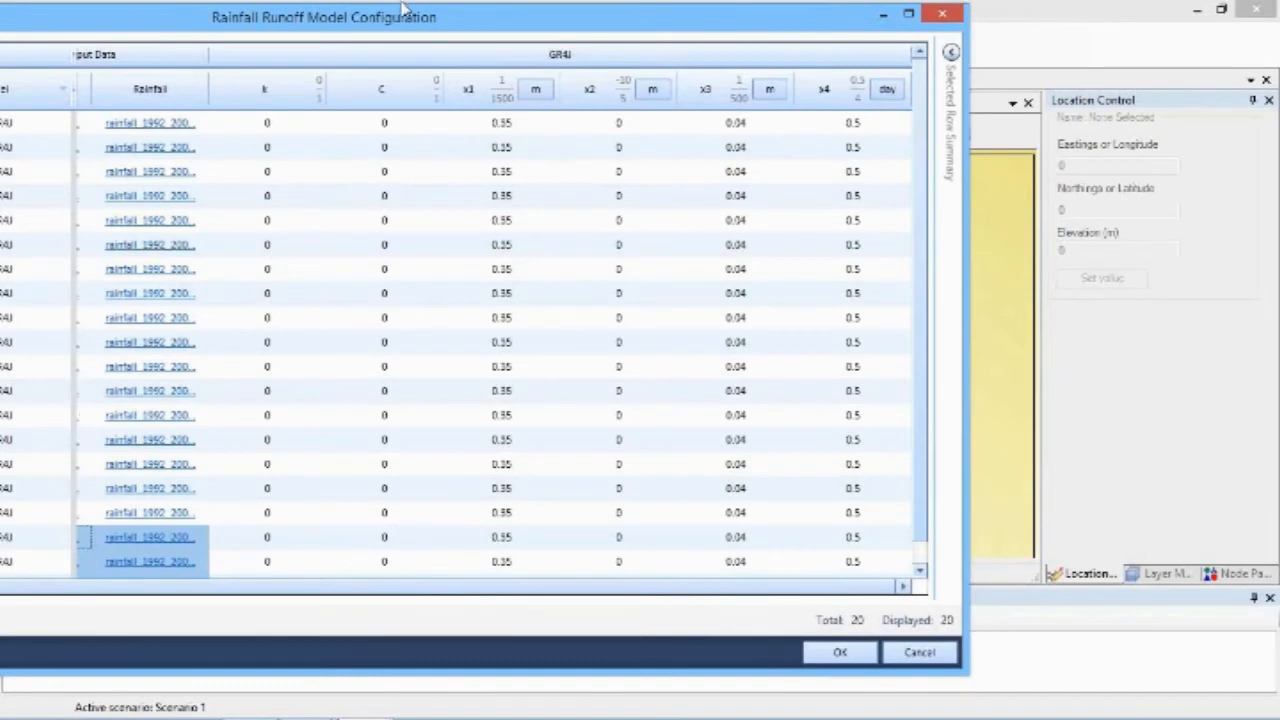
{"action": "left_click_drag", "start_coordinate": [431, 20], "coordinate": [570, 23]}
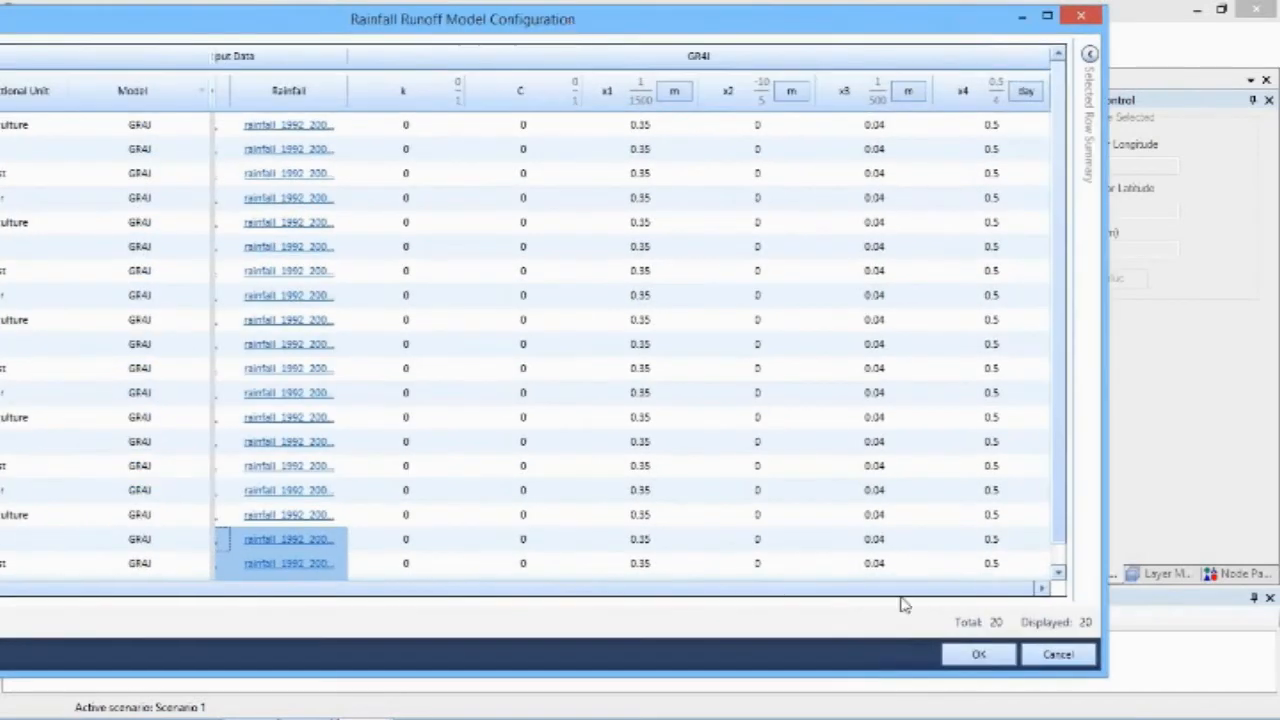
{"action": "left_click_drag", "start_coordinate": [877, 37], "coordinate": [797, 37]}
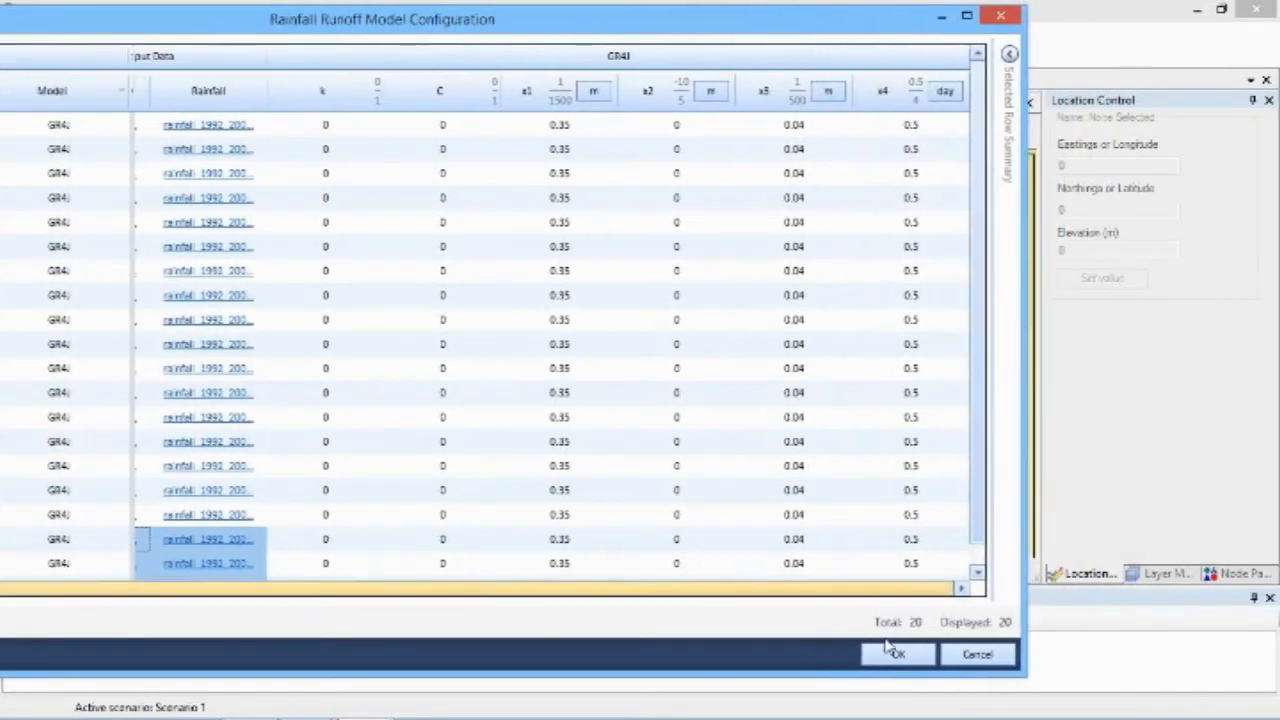
{"action": "double_click", "coordinate": [445, 21]}
{"action": "left_click_drag", "start_coordinate": [680, 44], "coordinate": [745, 32]}
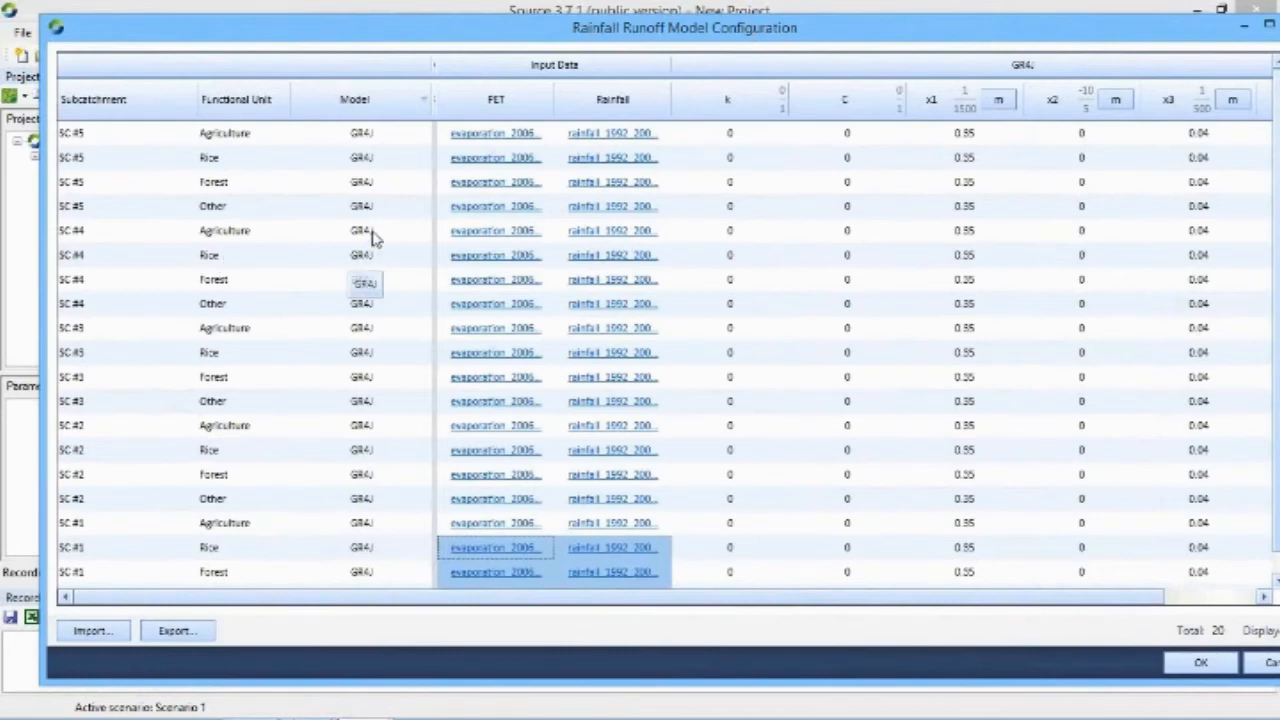
- Review the available rainfall runoff models for SC #5 Forest and SC #5 Other, keeping GR4J for Forest
{"action": "left_click", "coordinate": [420, 191]}
{"action": "left_click", "coordinate": [420, 191]}
{"action": "left_click", "coordinate": [420, 183]}
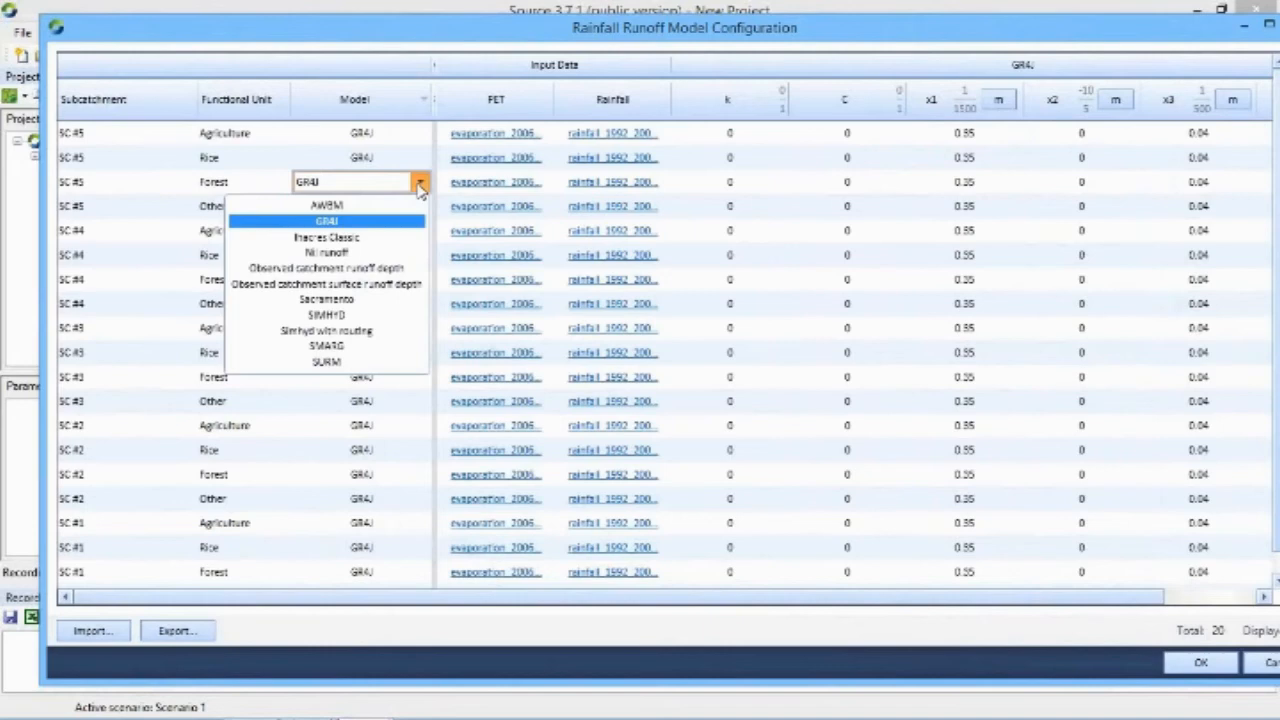
{"action": "left_click", "coordinate": [419, 47]}
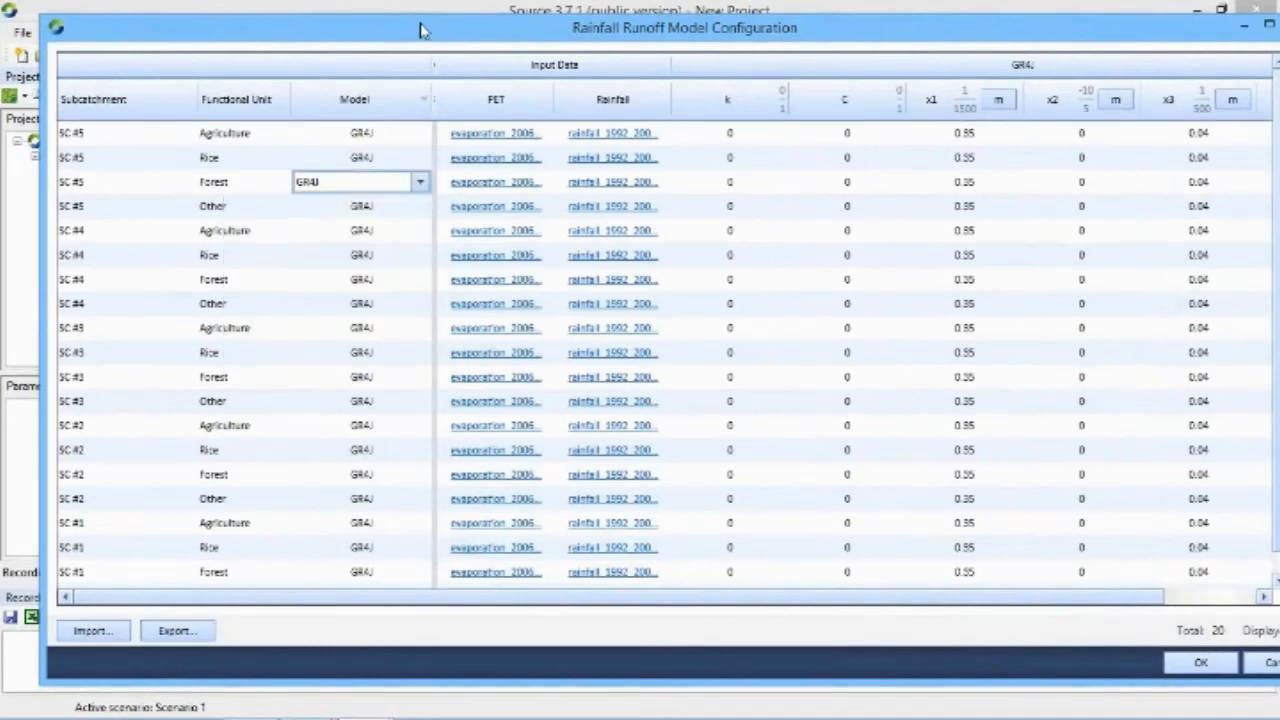
{"action": "left_click", "coordinate": [420, 182]}
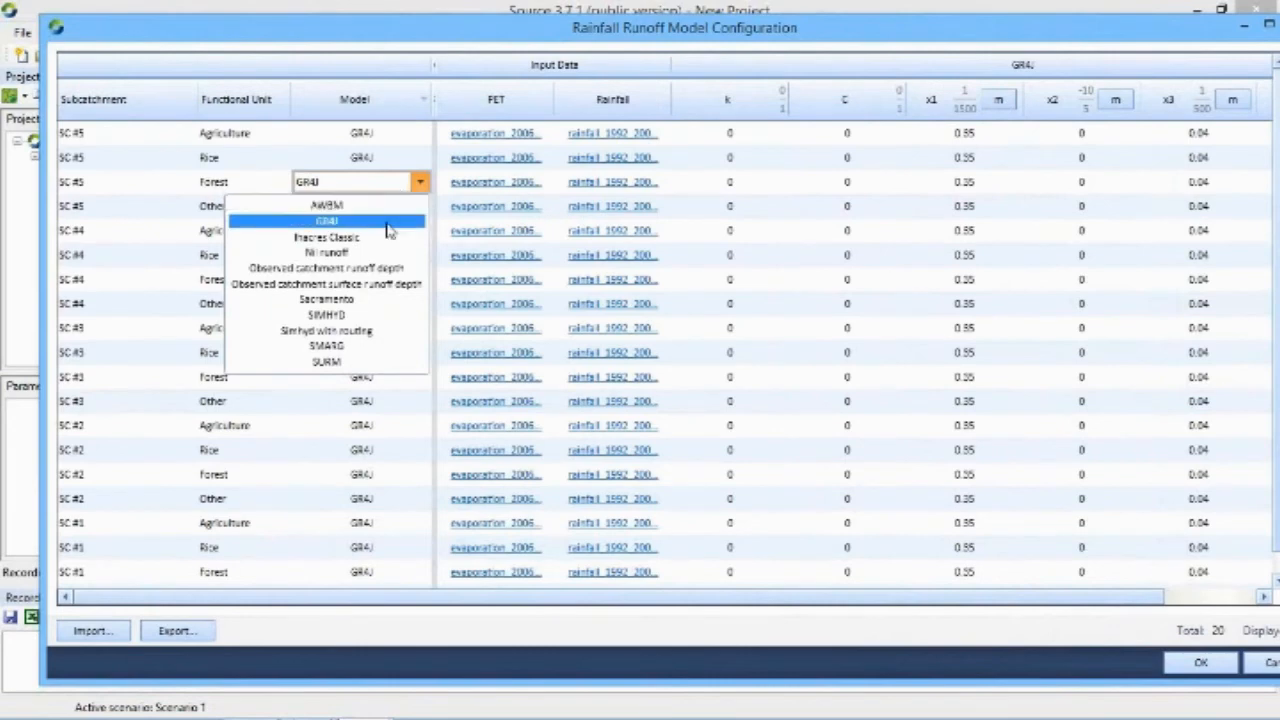
{"action": "left_click", "coordinate": [392, 219]}
{"action": "left_click", "coordinate": [388, 212]}
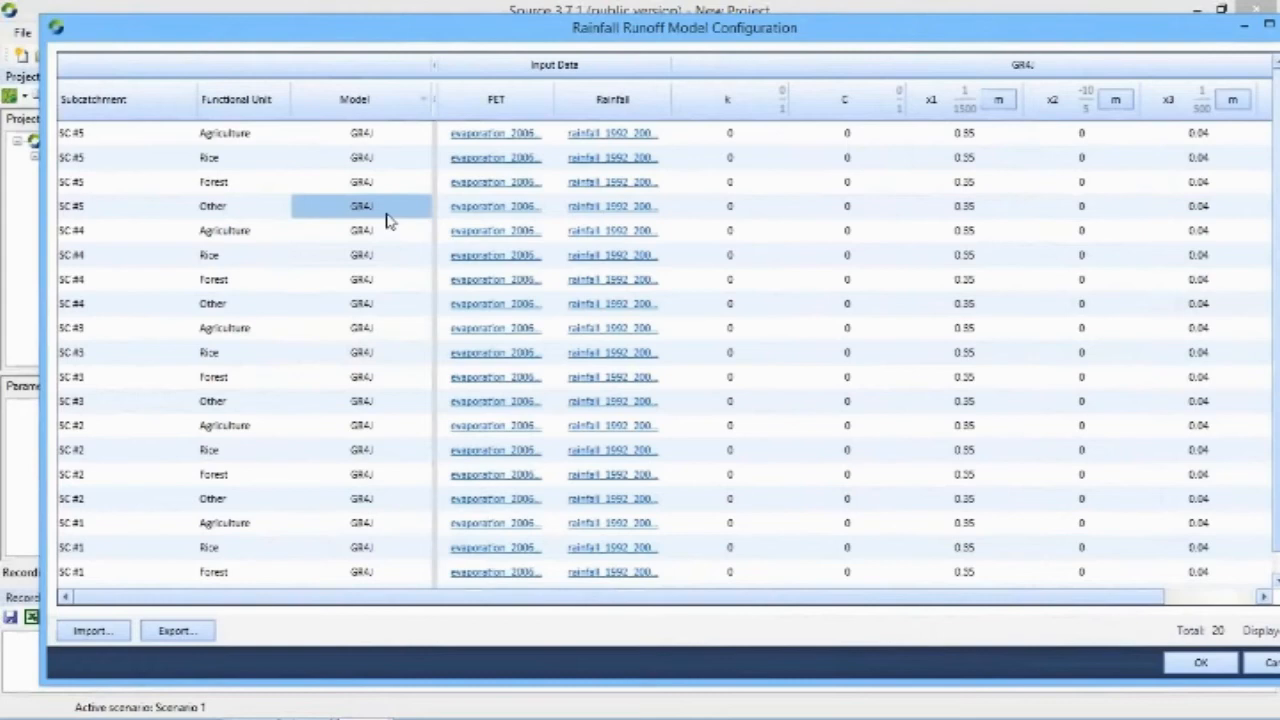
{"action": "left_click", "coordinate": [396, 218]}
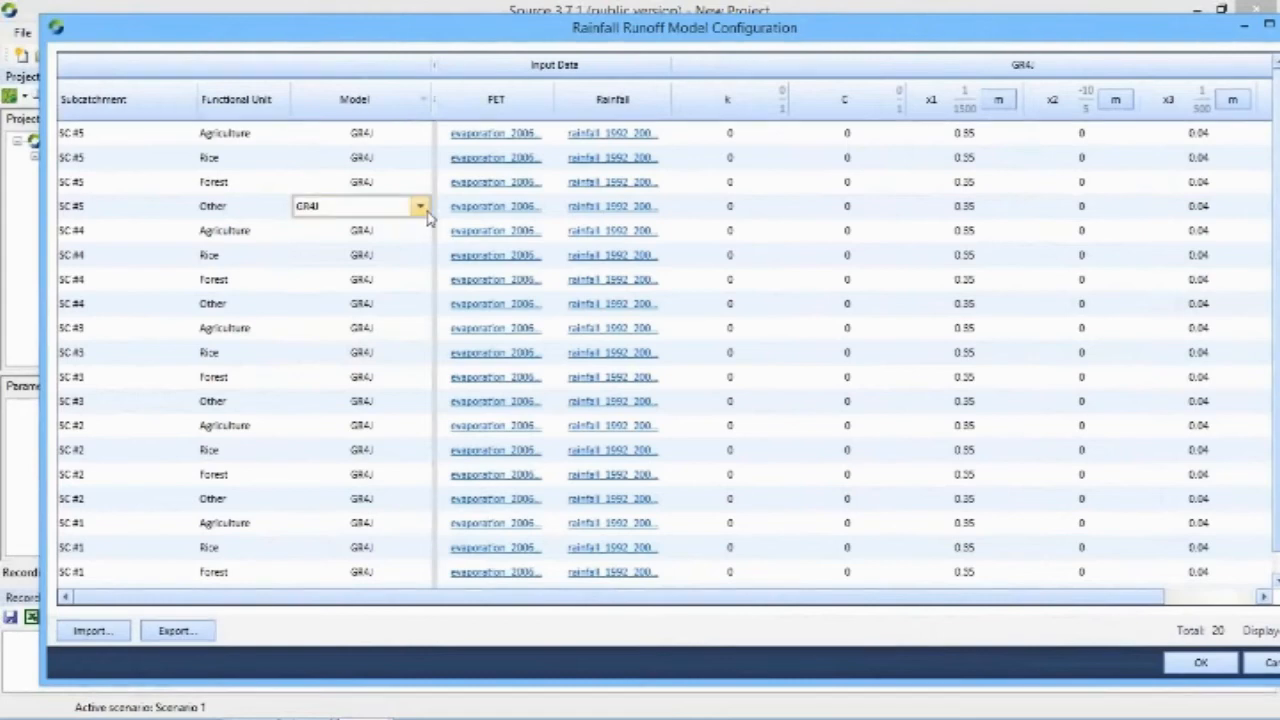
{"action": "left_click", "coordinate": [421, 208]}
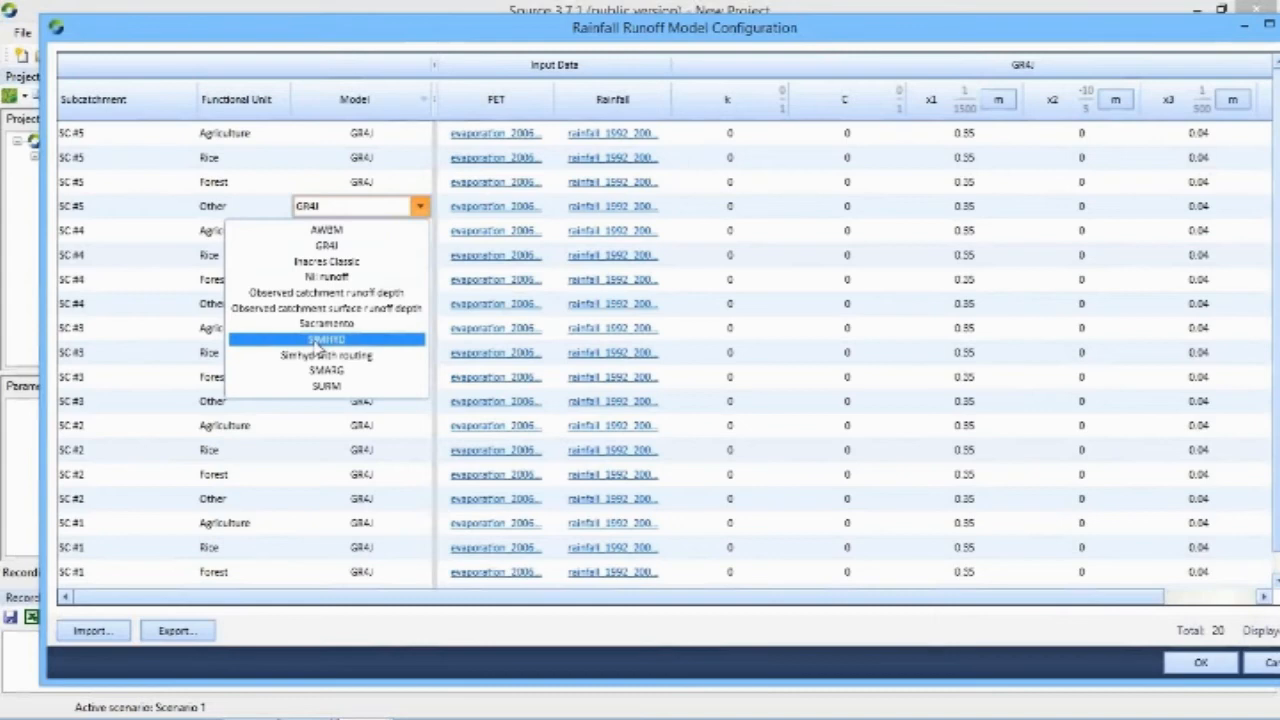
- Keep GR4J for SC #5 Other and apply the rainfall runoff model configuration
{"action": "left_click", "coordinate": [620, 36]}
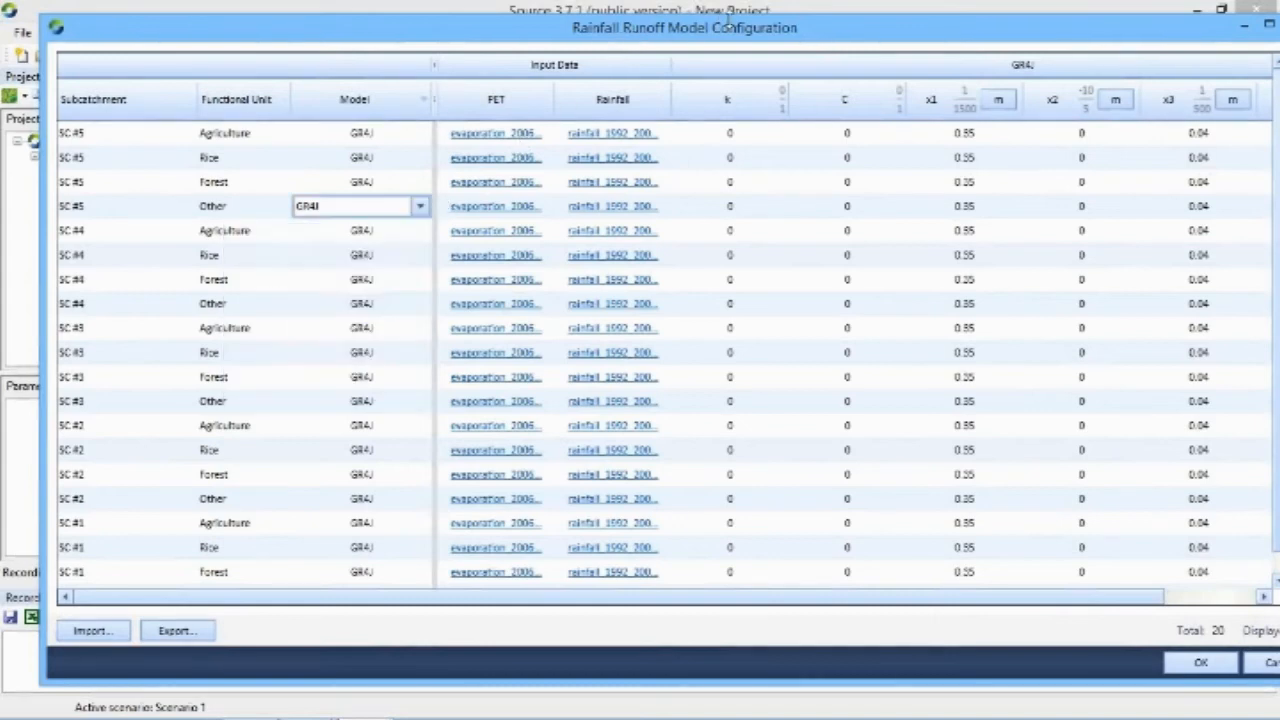
{"action": "left_click_drag", "start_coordinate": [800, 38], "coordinate": [474, 40]}
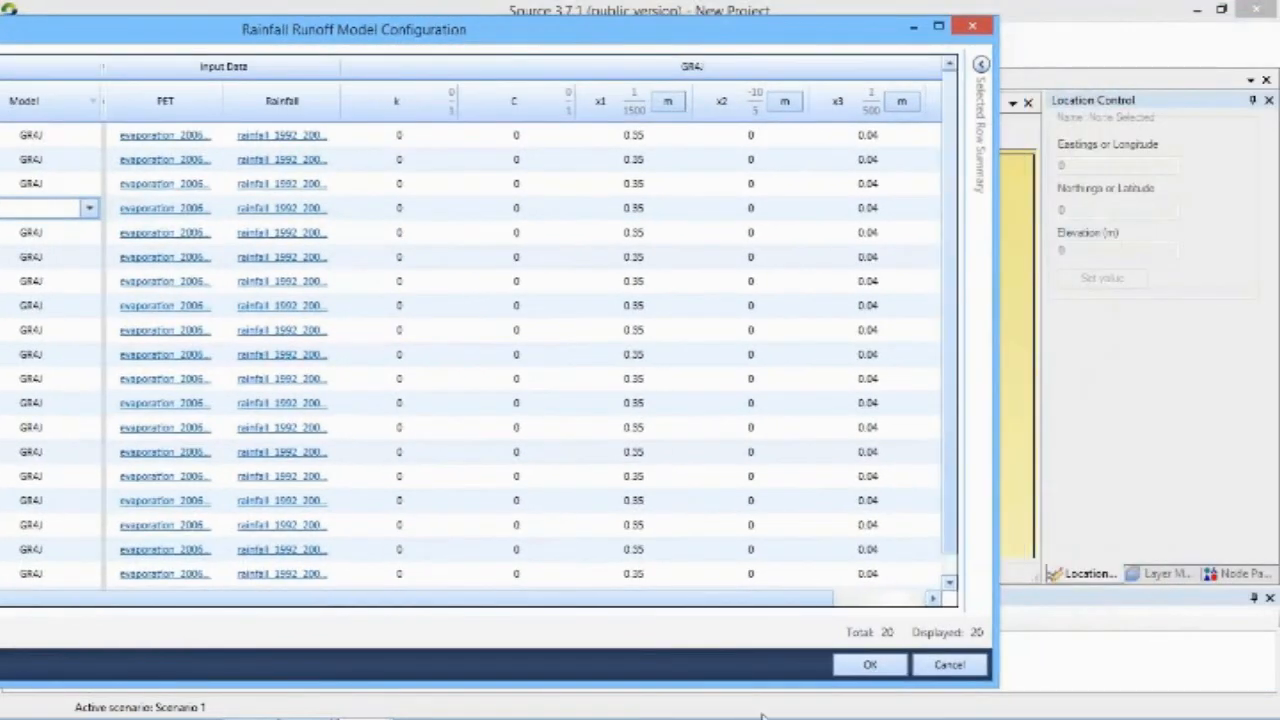
{"action": "left_click", "coordinate": [870, 664]}
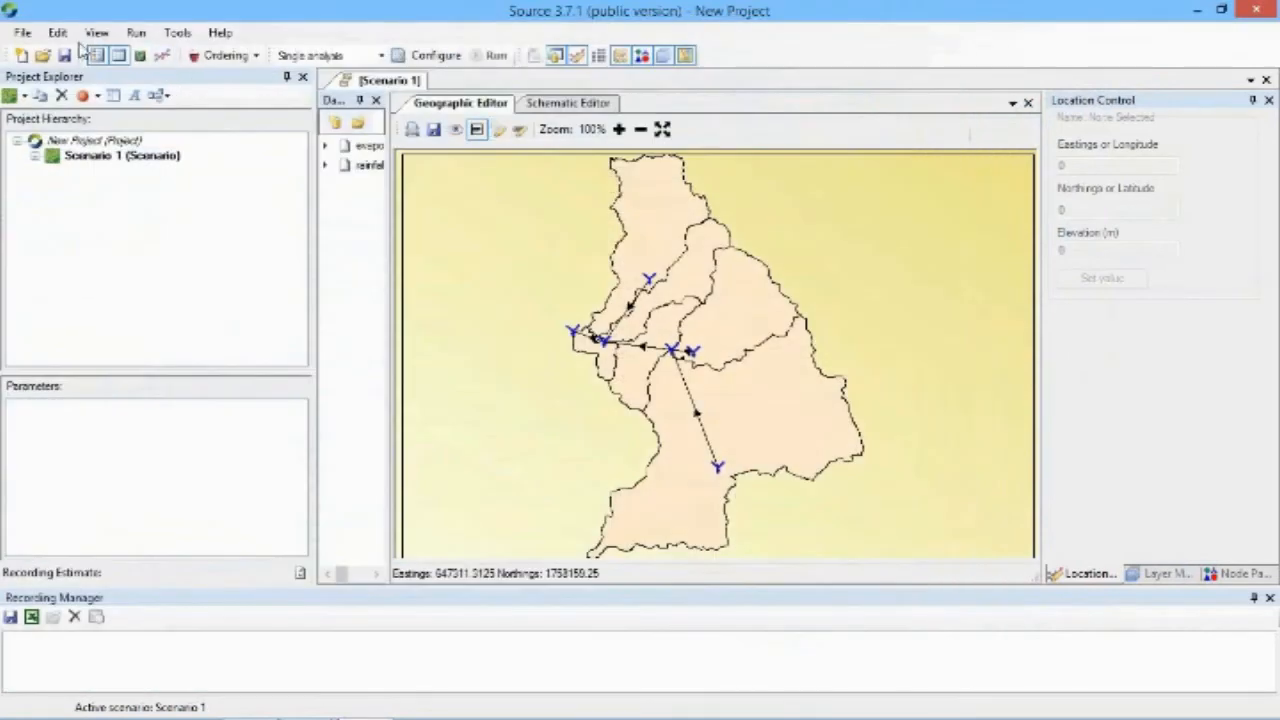
- Open the Constituent Model Configuration and reposition its window so the whole dialog fits on screen
{"action": "left_click", "coordinate": [58, 33]}
{"action": "left_click", "coordinate": [58, 33]}
{"action": "left_click", "coordinate": [72, 40]}
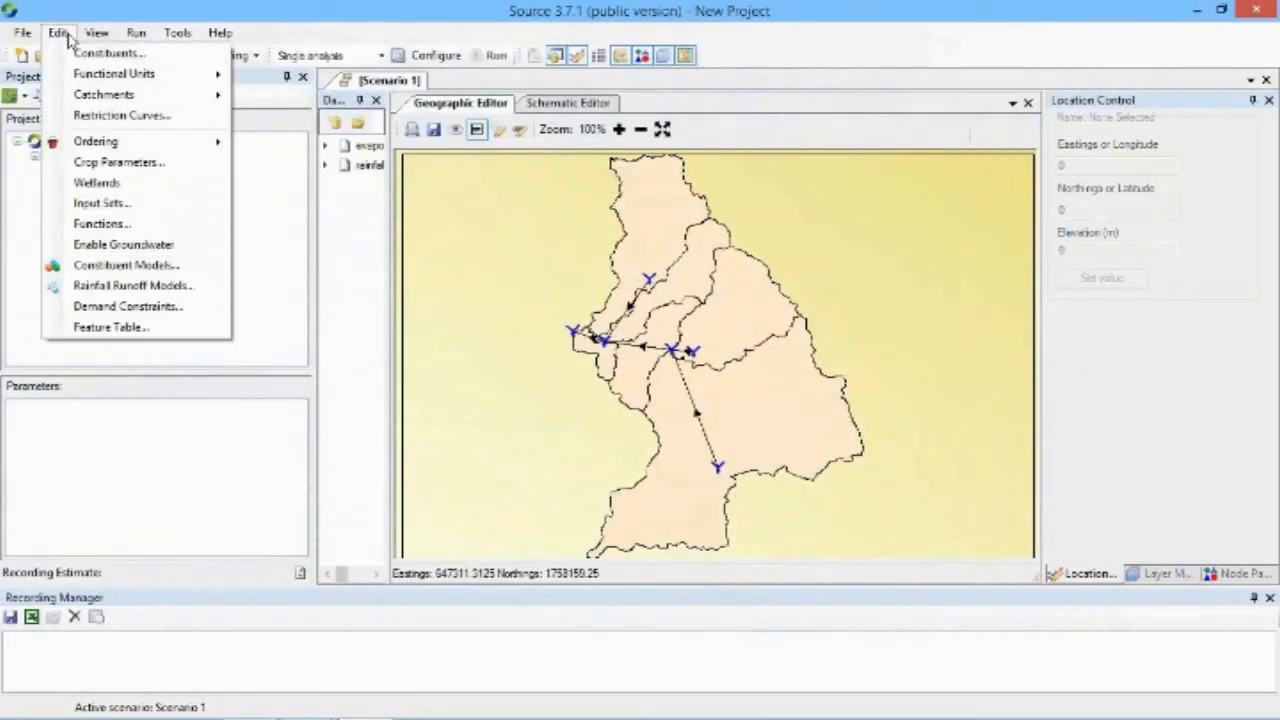
{"action": "left_click", "coordinate": [100, 272]}
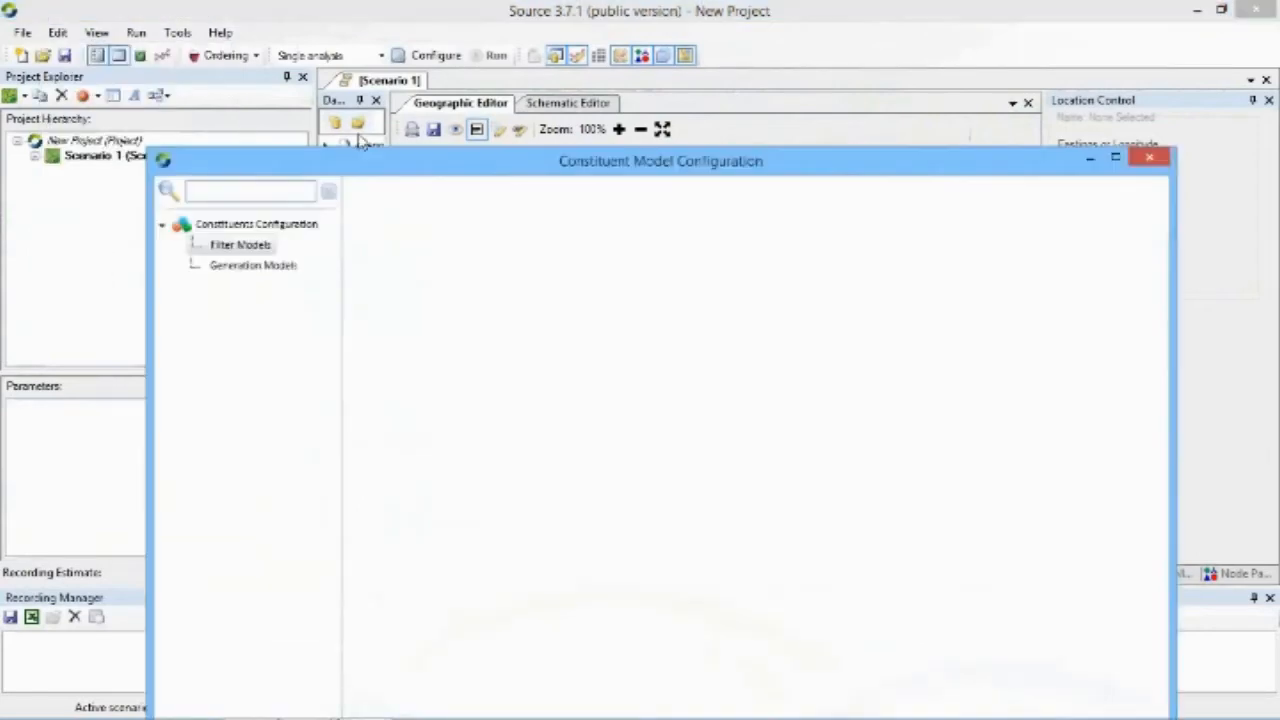
{"action": "left_click_drag", "start_coordinate": [412, 163], "coordinate": [338, 57]}
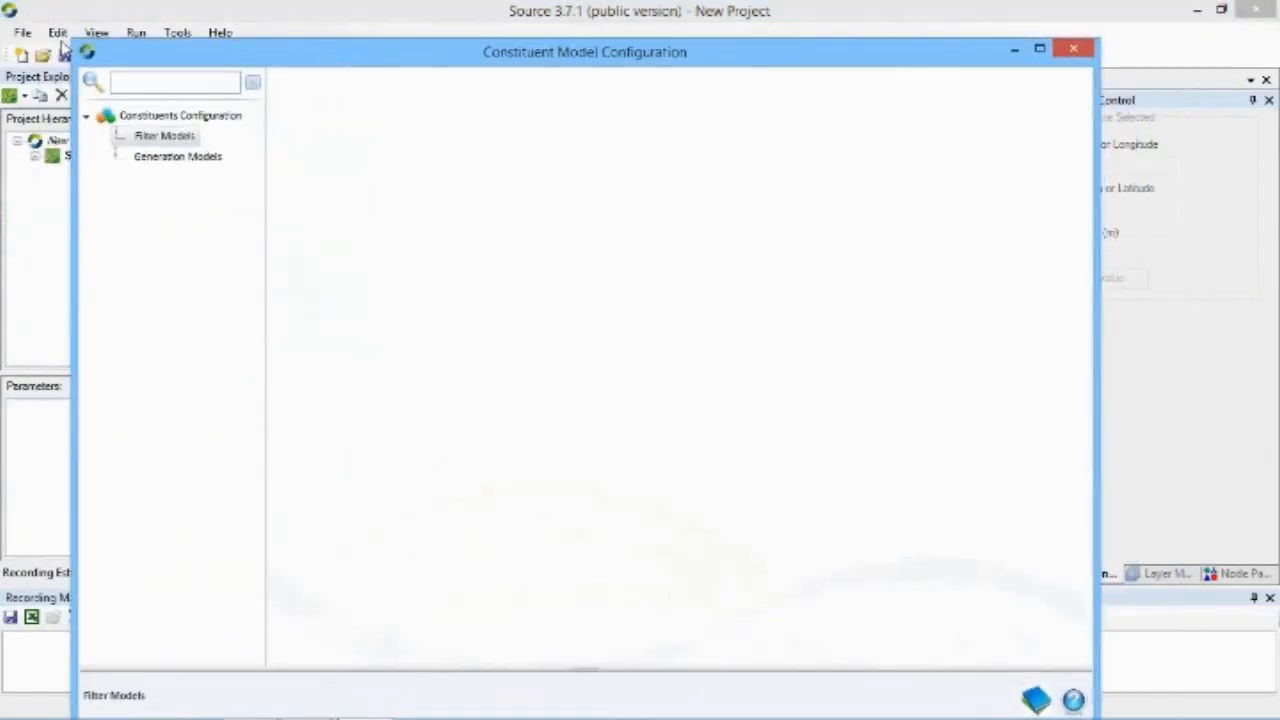
{"action": "left_click_drag", "start_coordinate": [72, 42], "coordinate": [188, 127]}
{"action": "left_click_drag", "start_coordinate": [318, 135], "coordinate": [194, 33]}
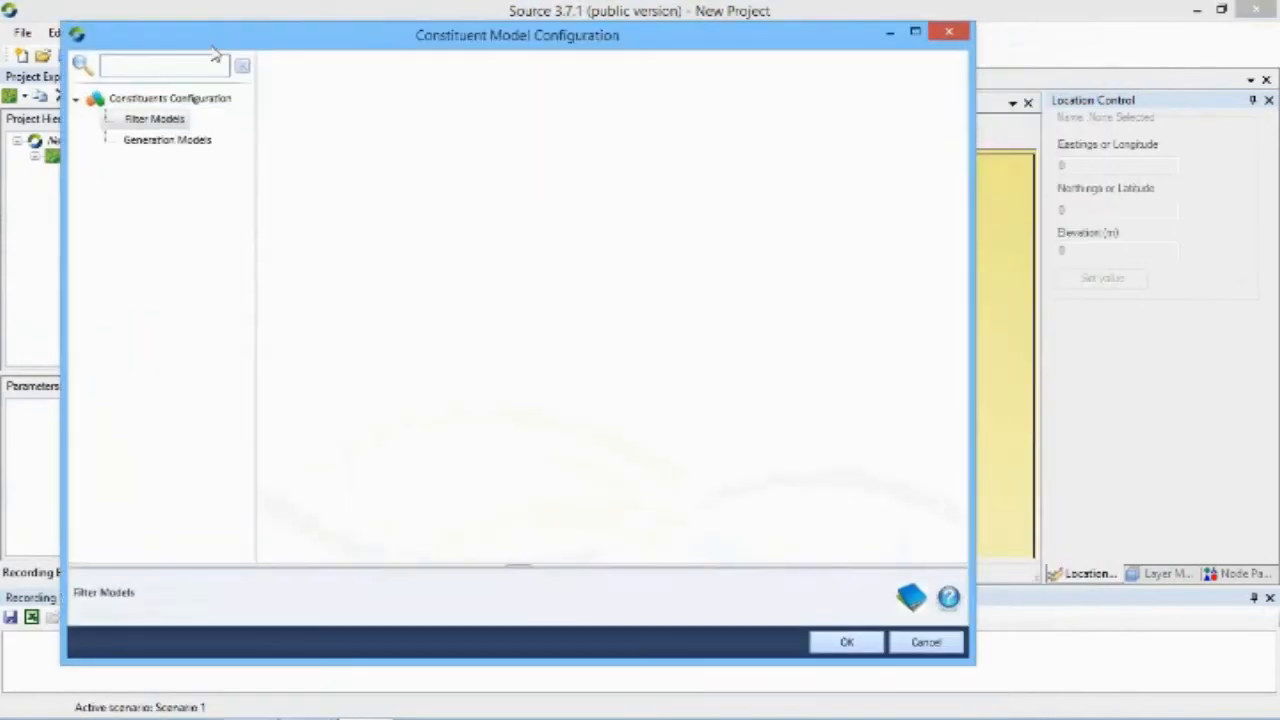
- Check the Generation Models and Filter Models branches for constituents and close the configuration
{"action": "left_click", "coordinate": [146, 146]}
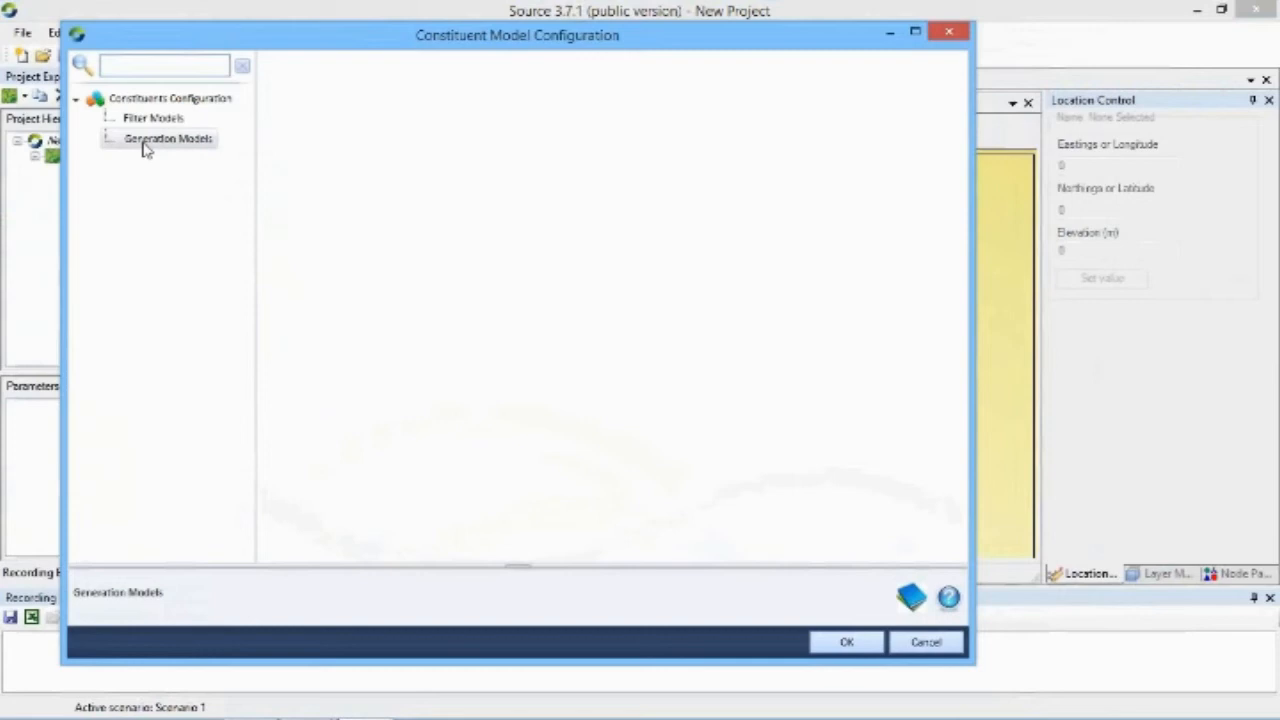
{"action": "right_click", "coordinate": [146, 148]}
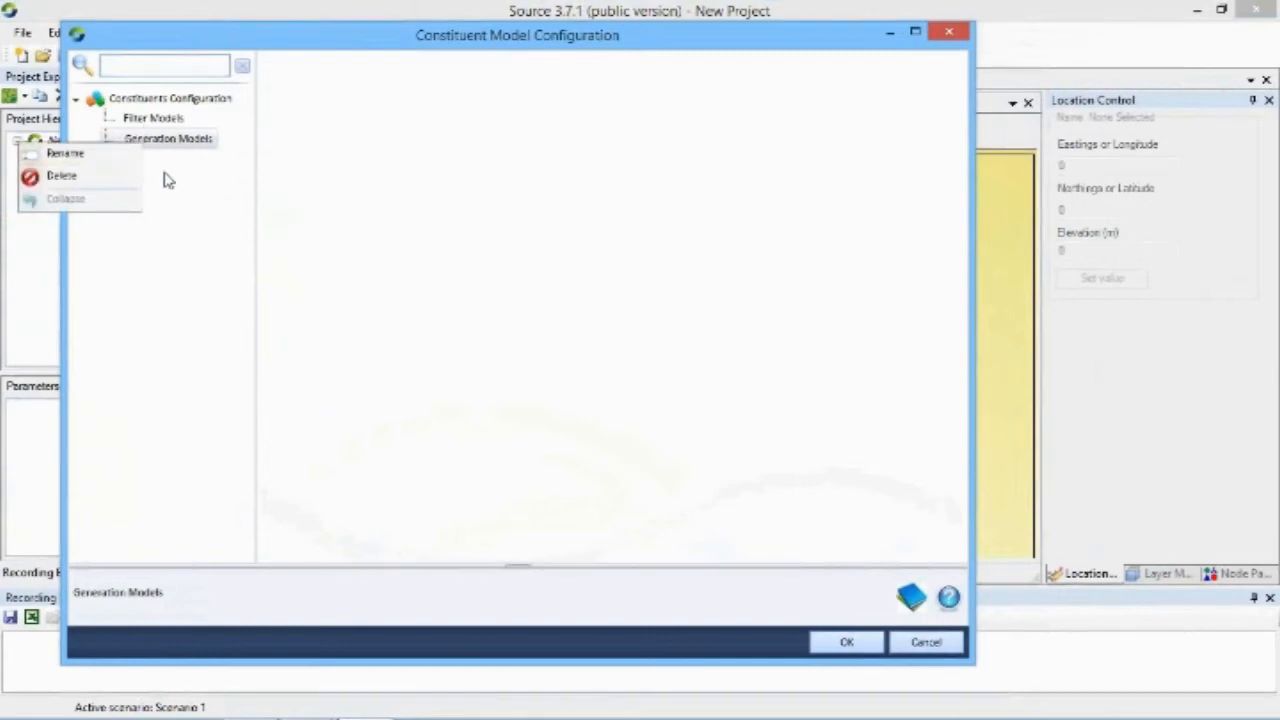
{"action": "left_click", "coordinate": [166, 177]}
{"action": "left_click", "coordinate": [160, 119]}
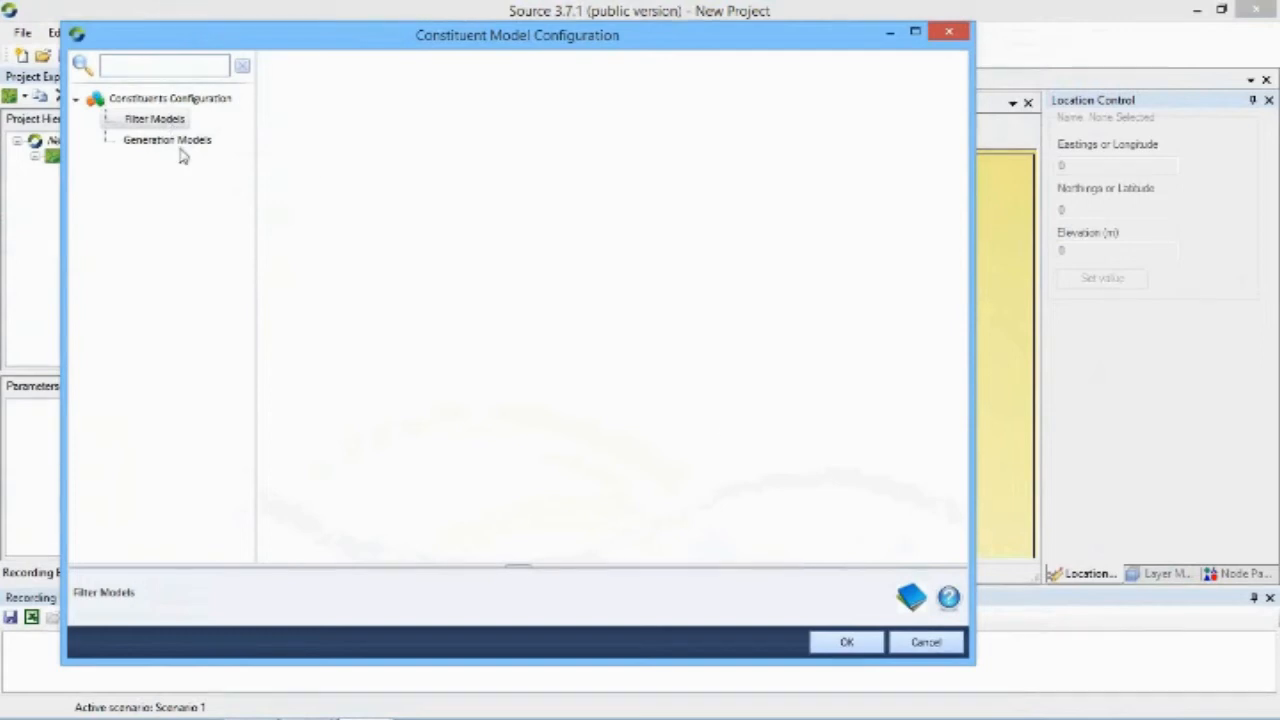
{"action": "left_click", "coordinate": [847, 642]}
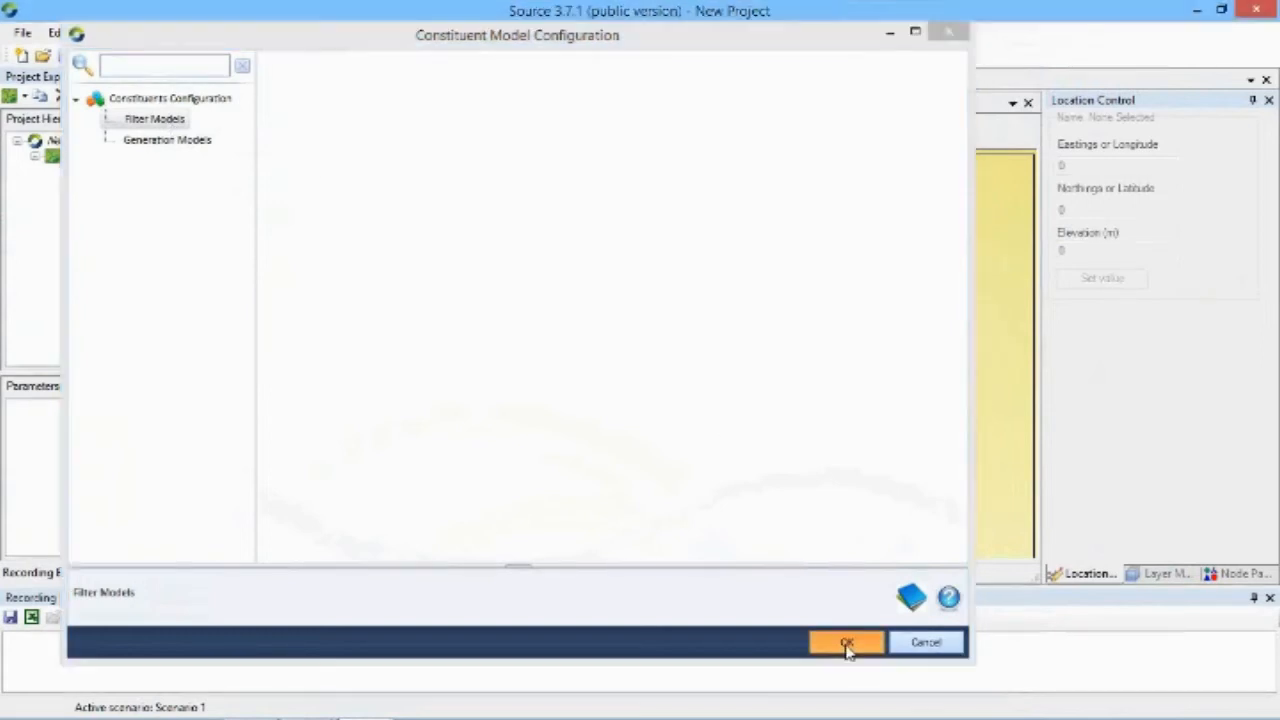
- Add a constituent named sediment to the scenario's constituents configuration and apply it
{"action": "left_click", "coordinate": [57, 32]}
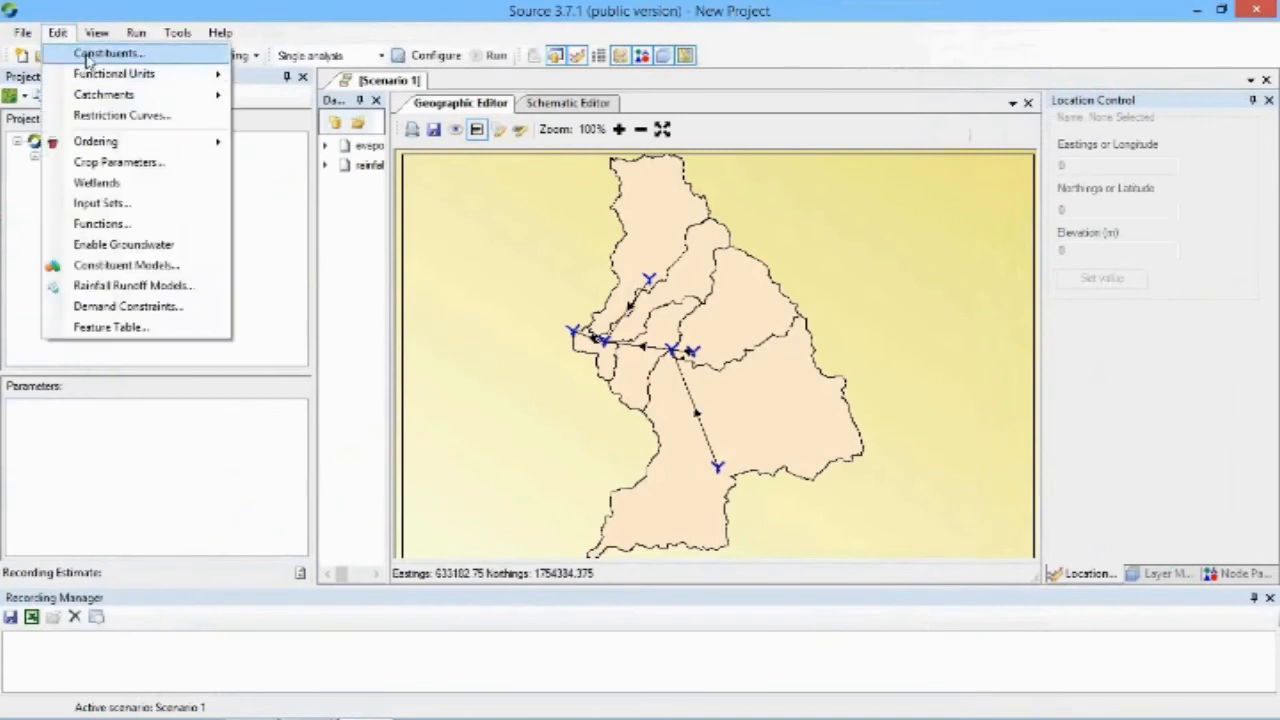
{"action": "left_click", "coordinate": [86, 50]}
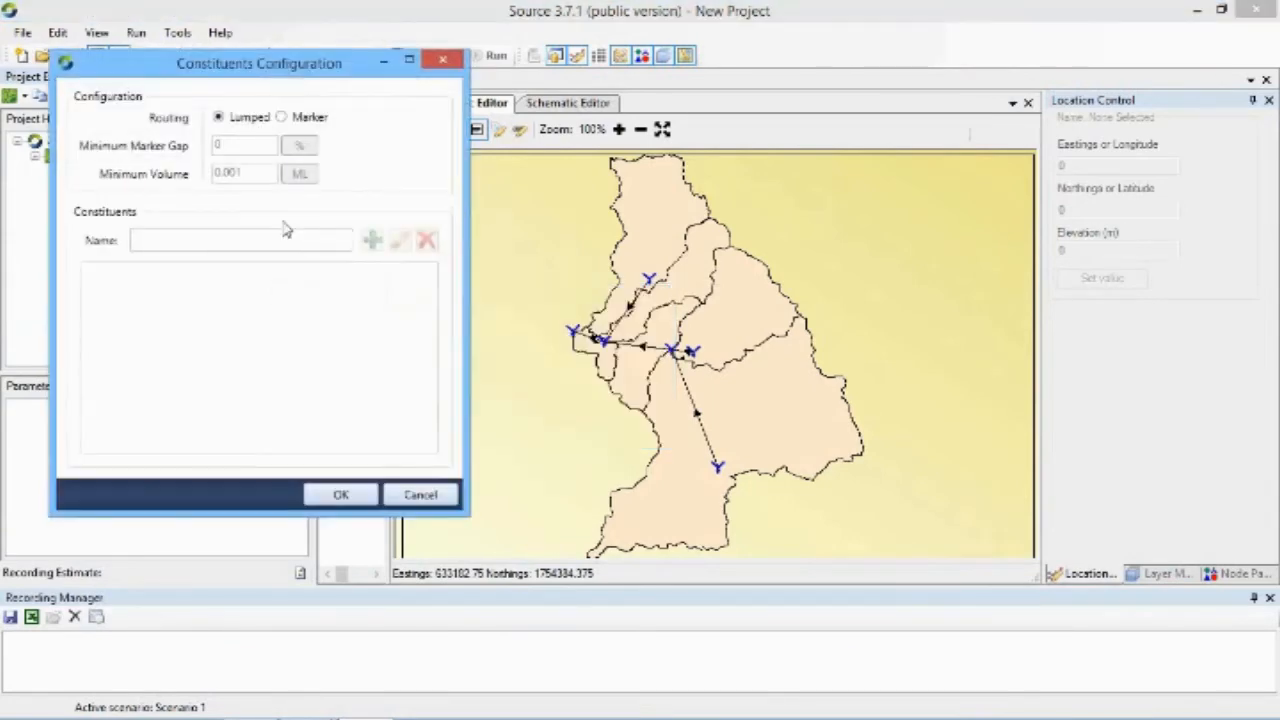
{"action": "left_click", "coordinate": [202, 229]}
{"action": "type", "text": "se"}
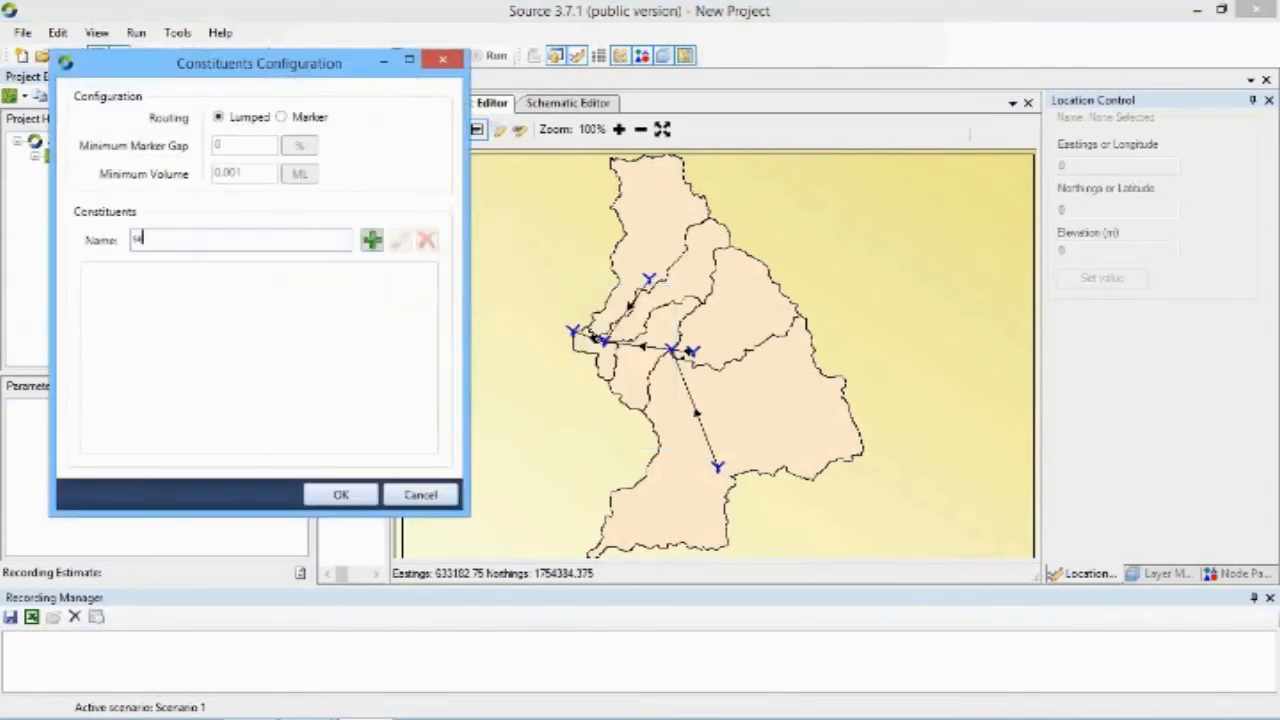
{"action": "type", "text": "diment"}
{"action": "left_click", "coordinate": [376, 241]}
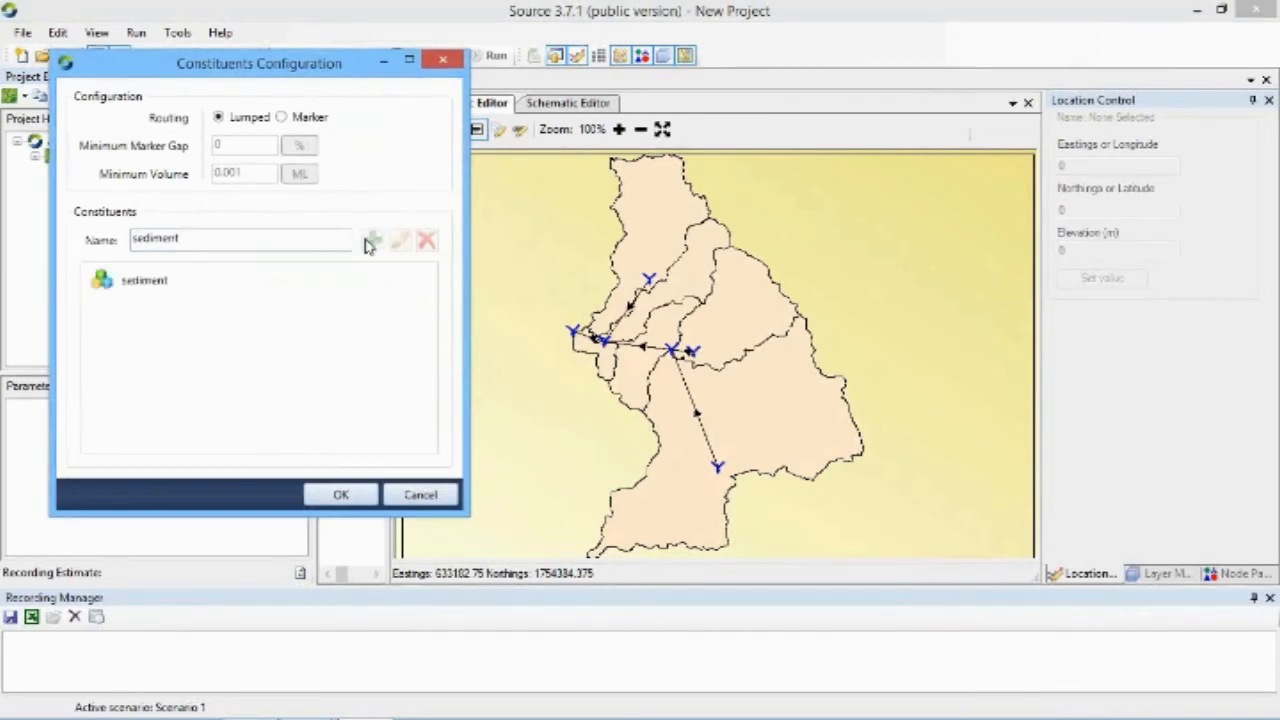
{"action": "left_click", "coordinate": [340, 494]}
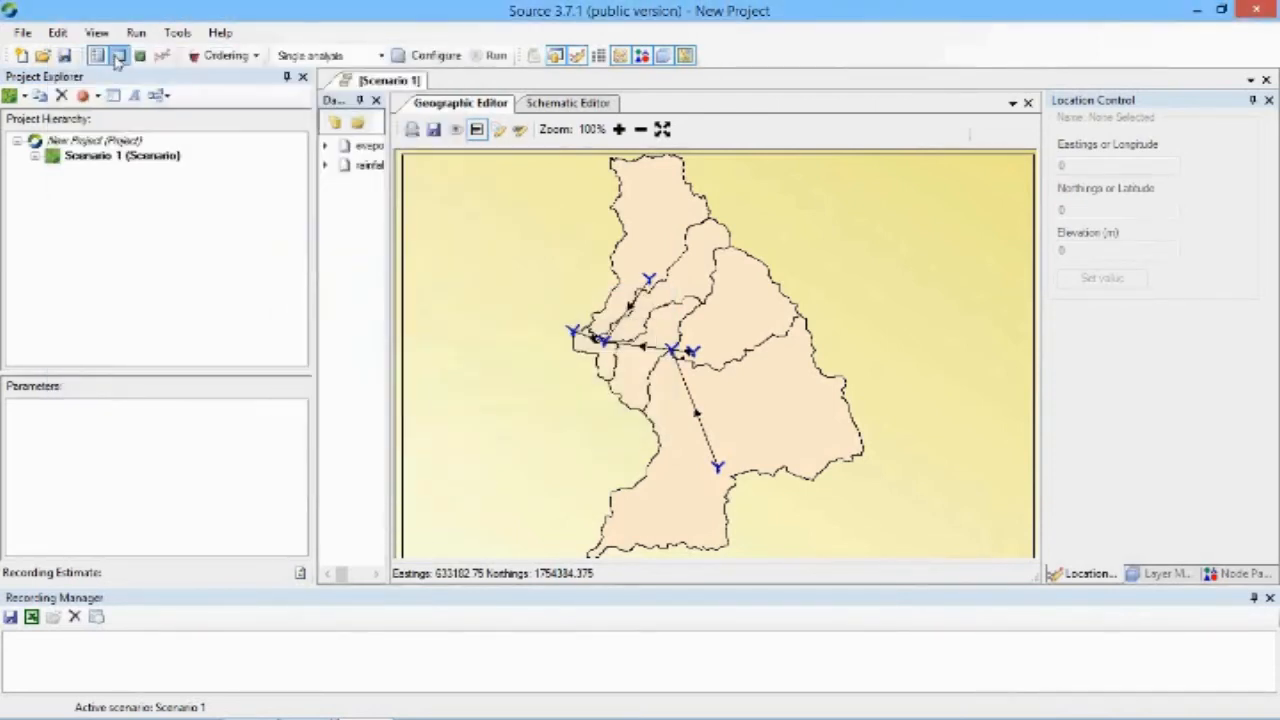
- Reopen the Constituent Model Configuration and display the filter and generation model tables for sediment
{"action": "left_click", "coordinate": [57, 33]}
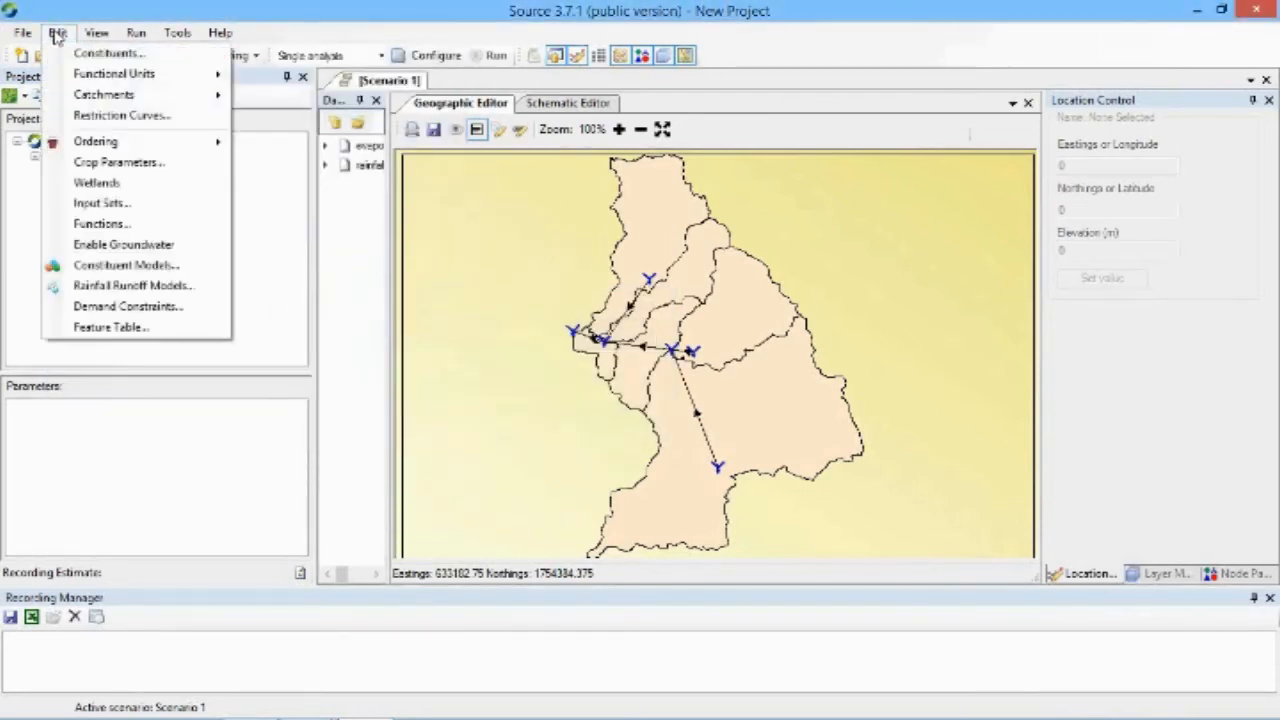
{"action": "left_click", "coordinate": [116, 267]}
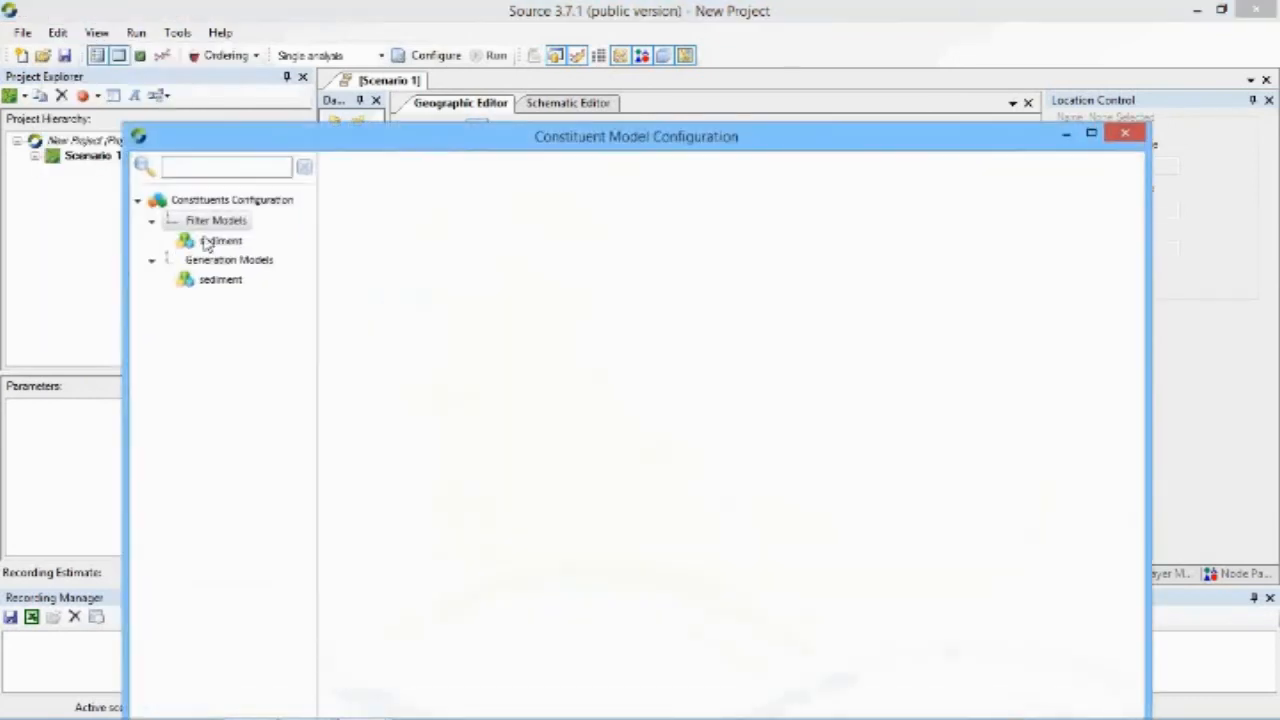
{"action": "left_click", "coordinate": [232, 244]}
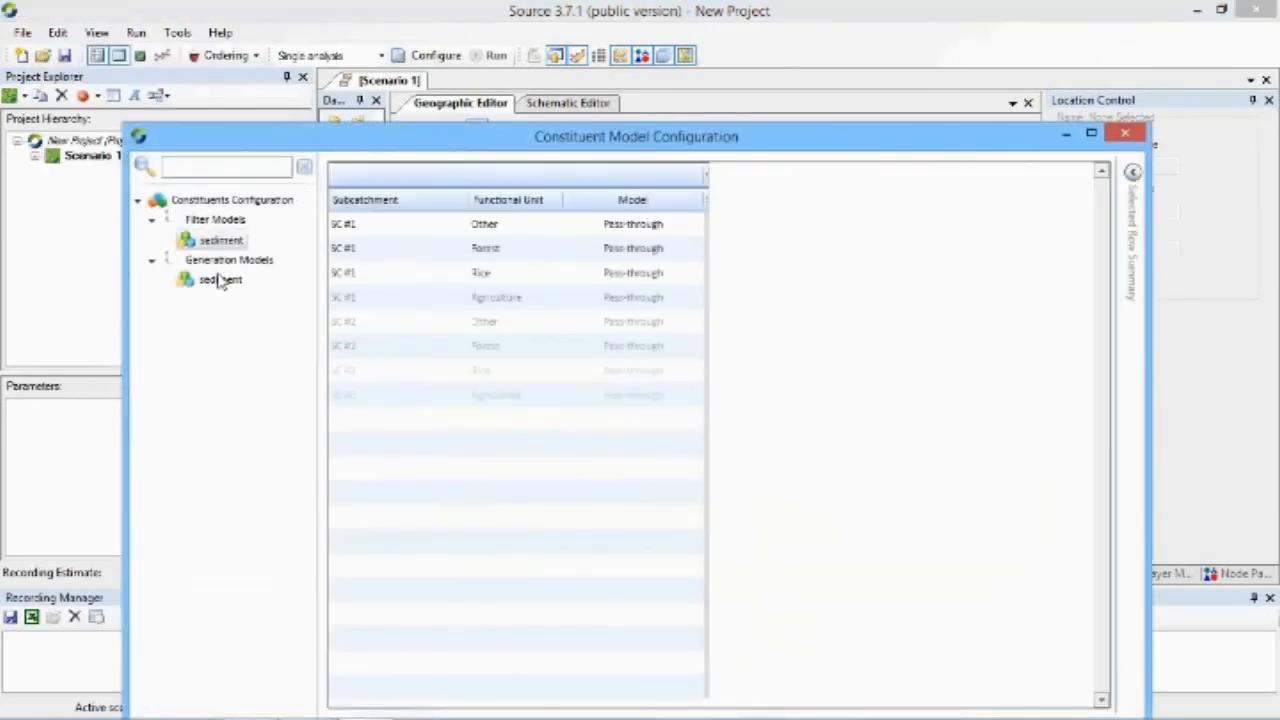
{"action": "left_click", "coordinate": [219, 279]}
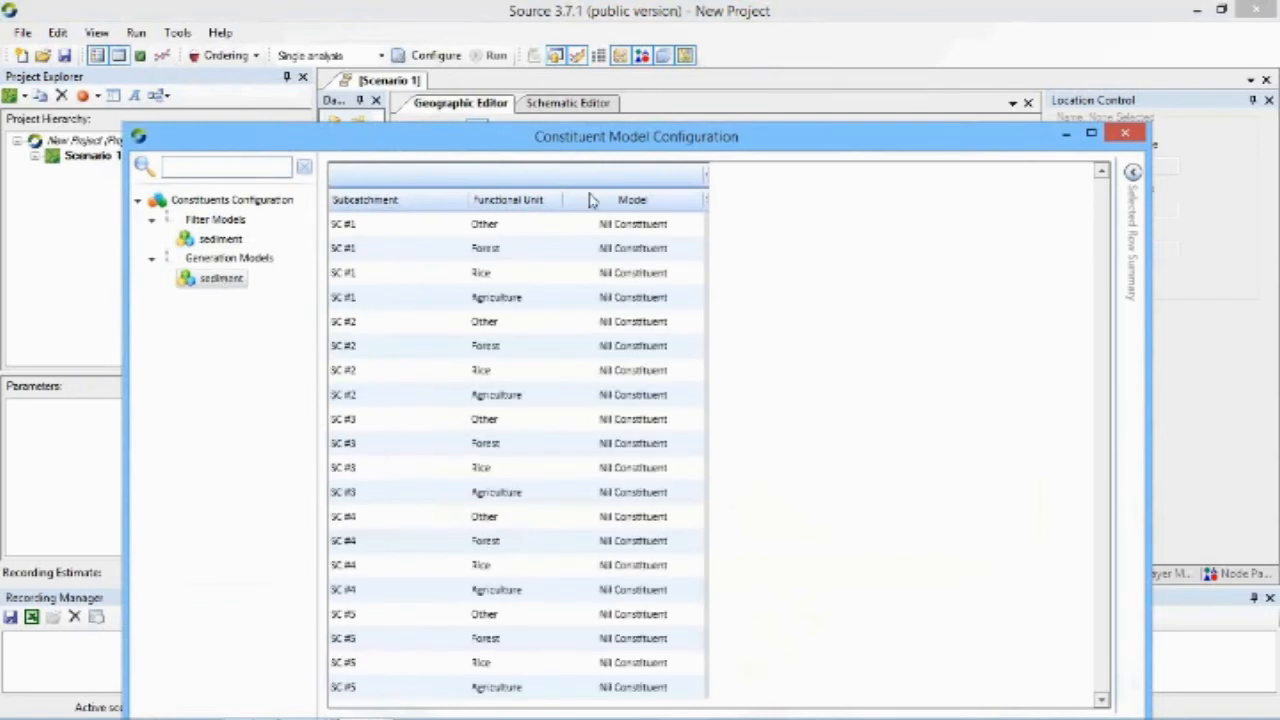
- Set the sediment generation model of SC #1's Other functional unit to EMC/DWC and reposition the configuration window
{"action": "left_click", "coordinate": [688, 228]}
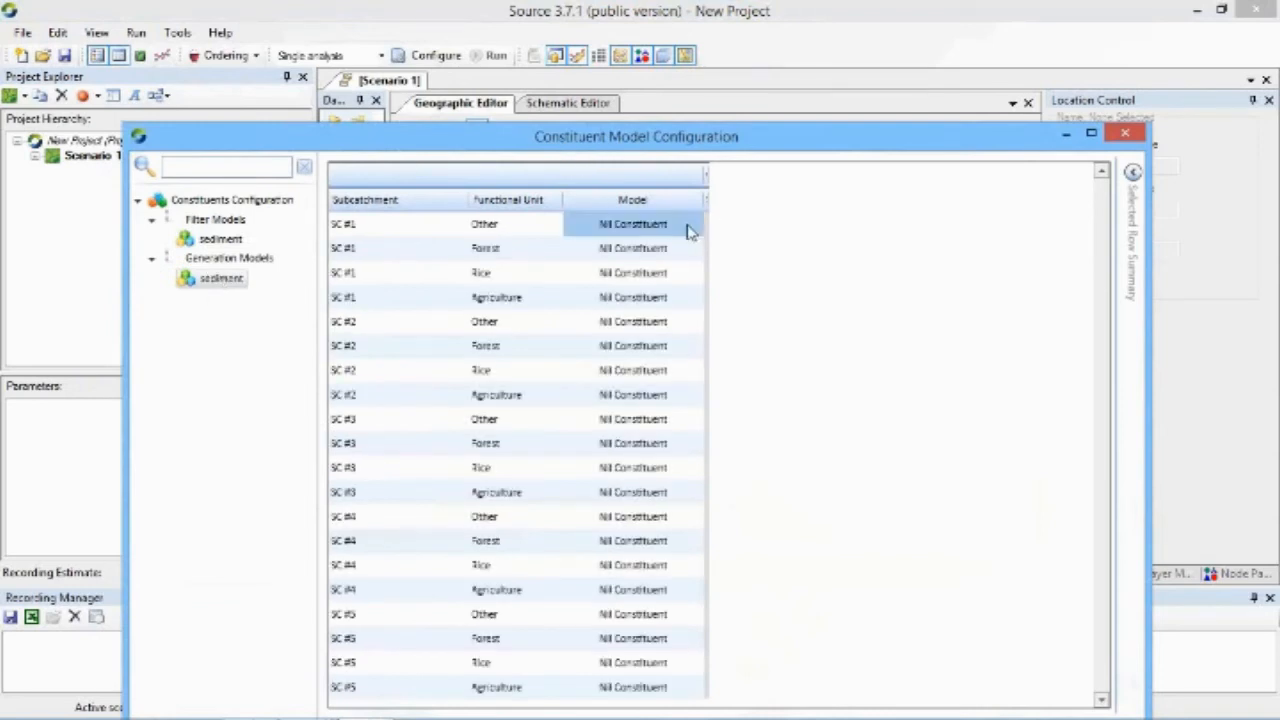
{"action": "left_click", "coordinate": [688, 226]}
{"action": "left_click", "coordinate": [691, 225]}
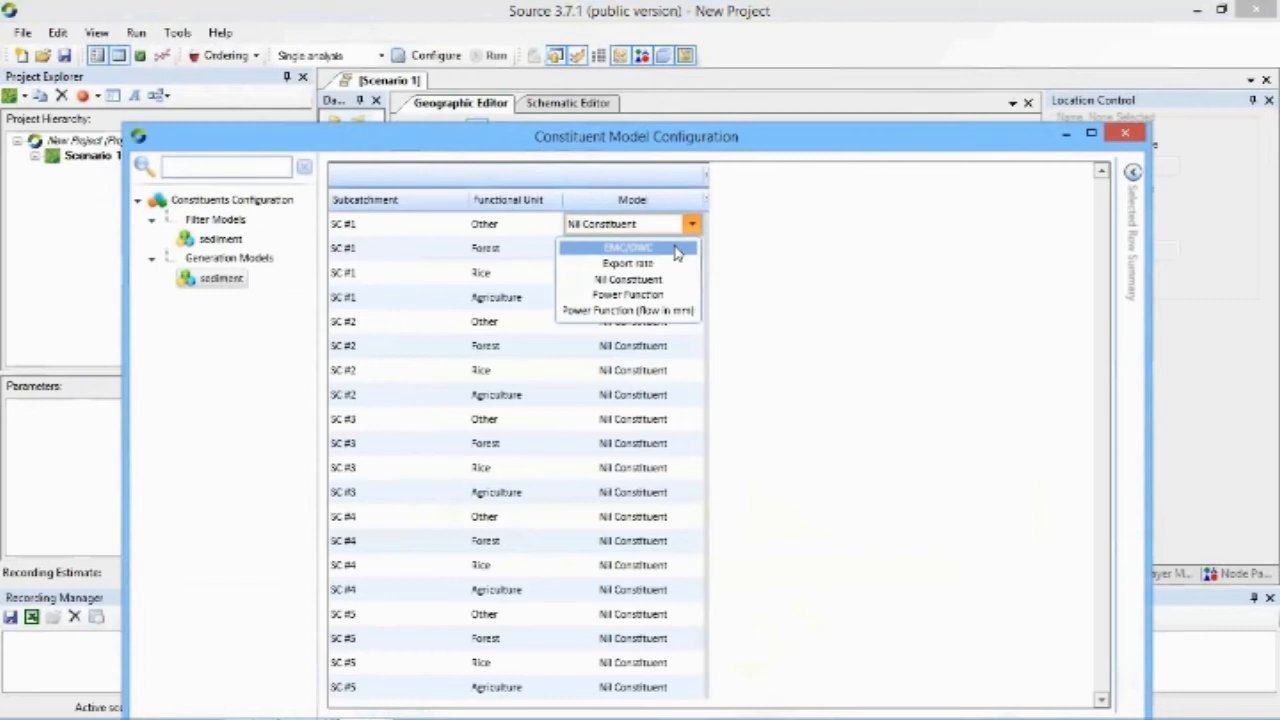
{"action": "left_click", "coordinate": [677, 249]}
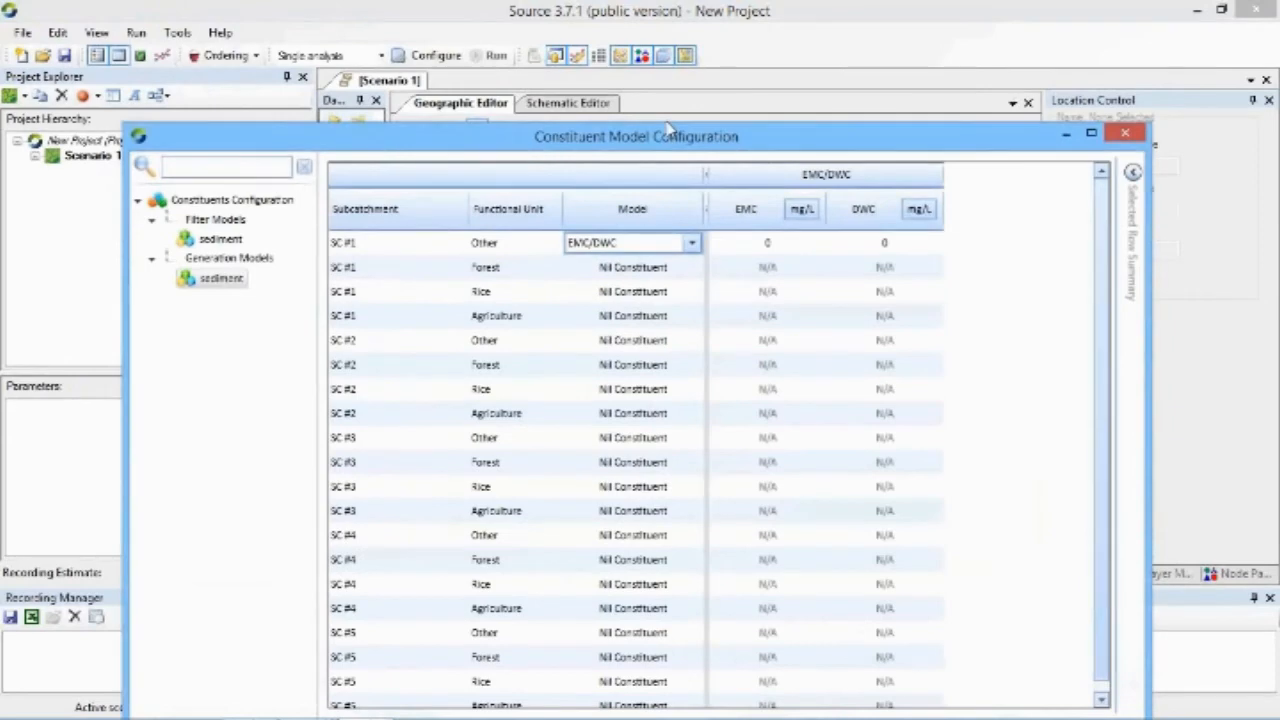
{"action": "left_click_drag", "start_coordinate": [668, 130], "coordinate": [596, 34]}
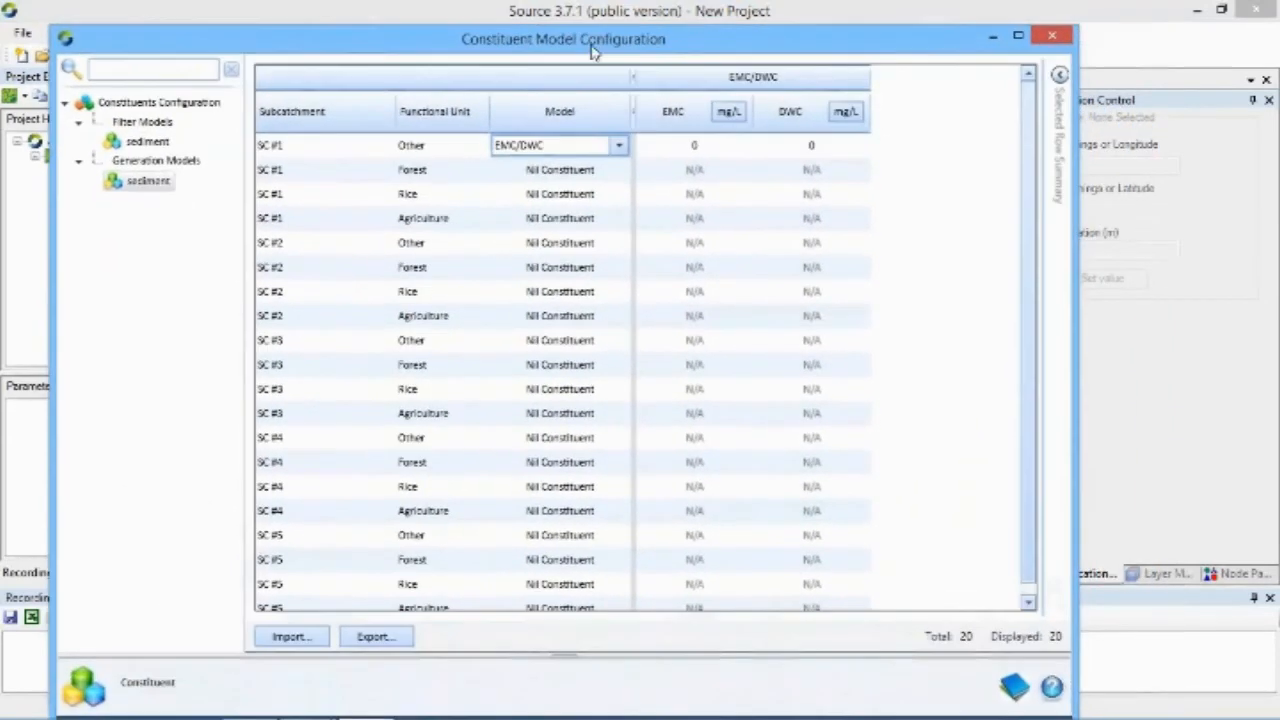
- Copy the EMC/DWC model to all remaining subcatchment and functional unit rows of the sediment generation table
{"action": "left_click", "coordinate": [485, 147]}
{"action": "left_click", "coordinate": [598, 147]}
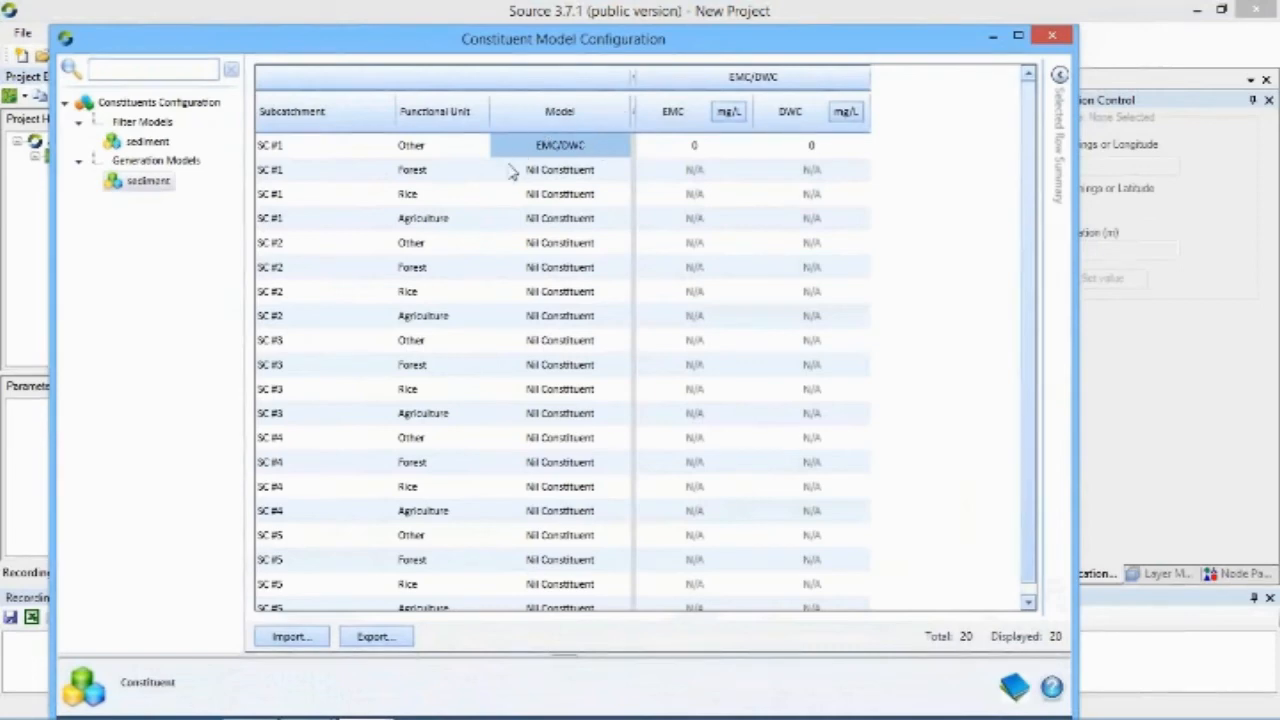
{"action": "left_click_drag", "start_coordinate": [517, 170], "coordinate": [517, 623]}
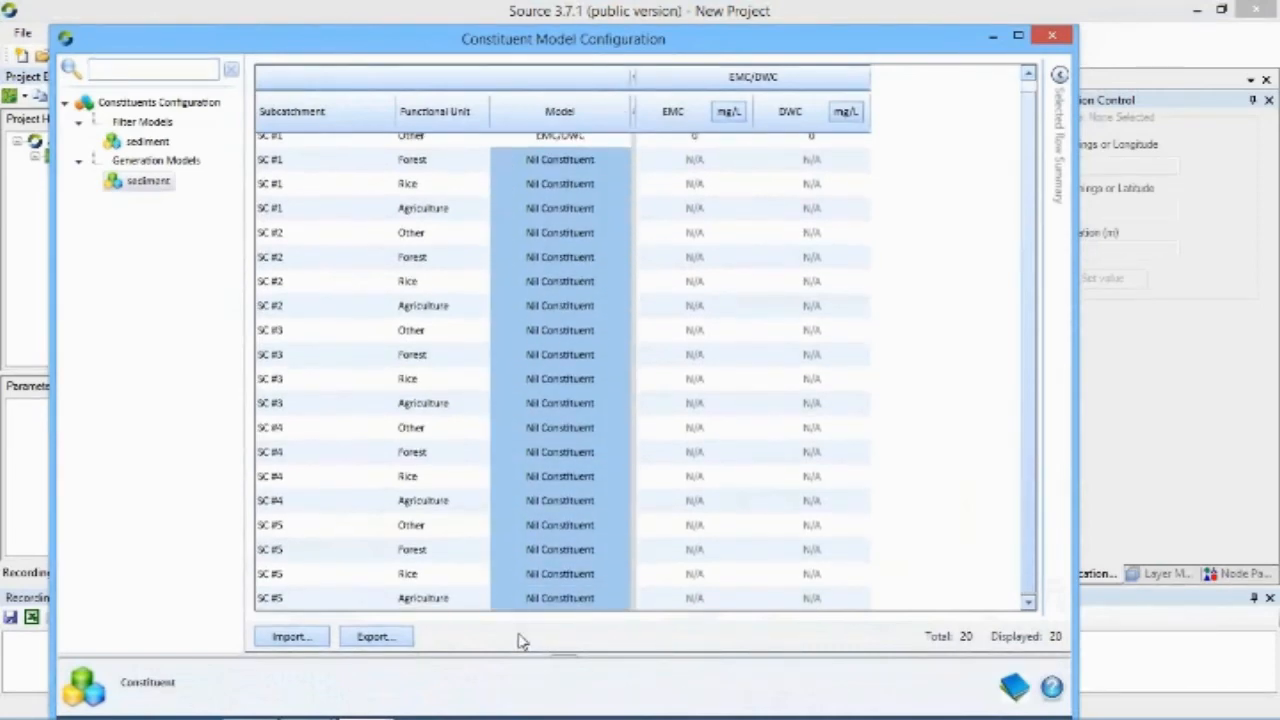
{"action": "type", "text": "EMC/DWC"}
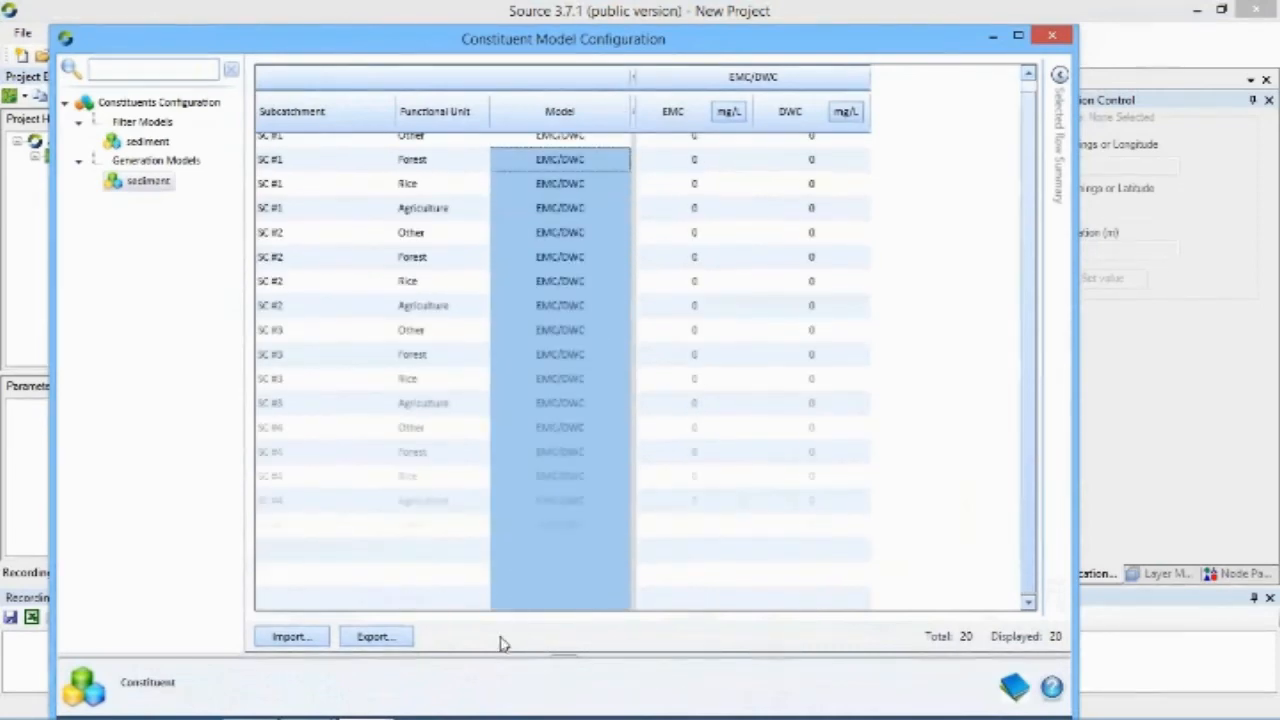
- Set EMC to 60 mg/L and DWC to 10 mg/L for SC #1's Other functional unit
{"action": "left_click_drag", "start_coordinate": [425, 35], "coordinate": [413, 26]}
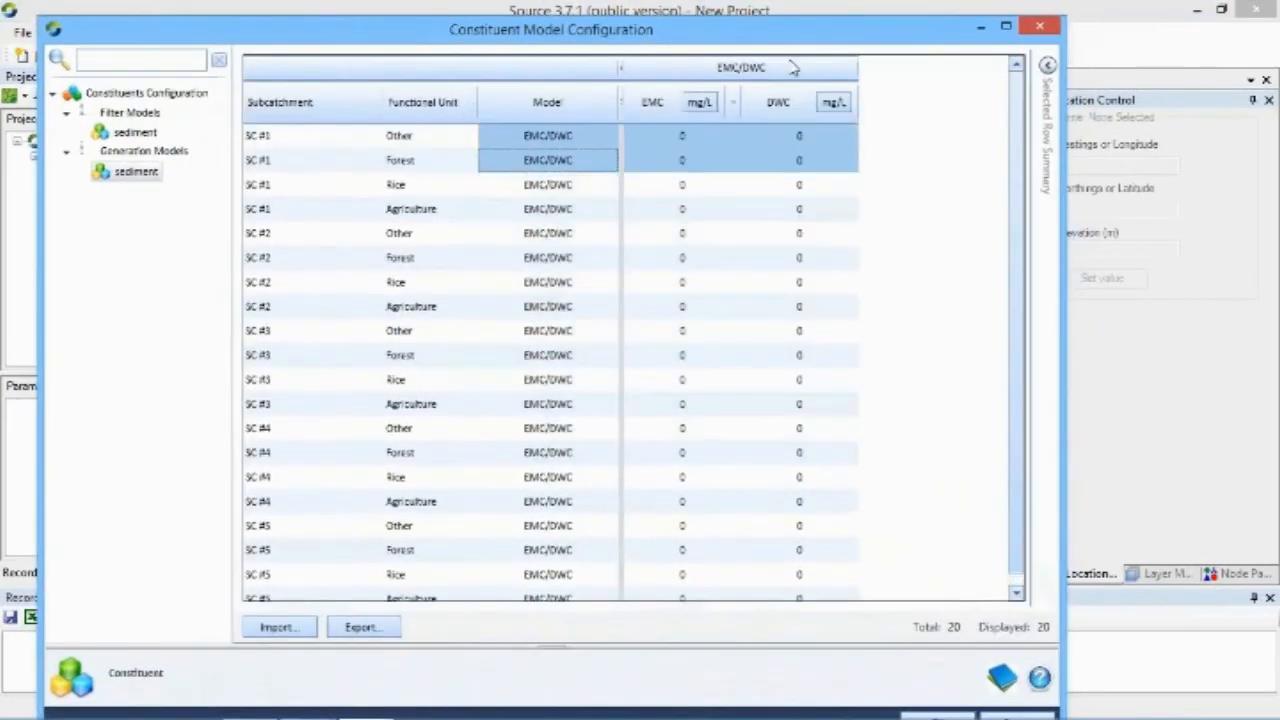
{"action": "left_click", "coordinate": [683, 138]}
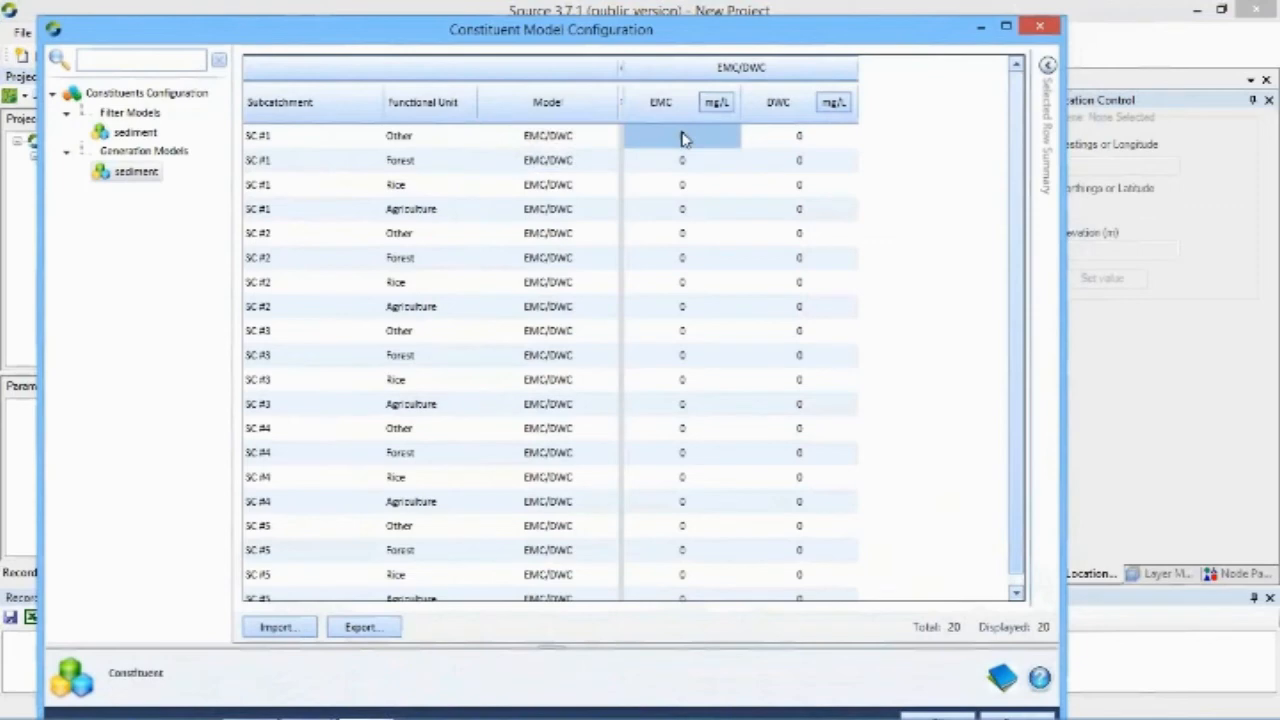
{"action": "left_click", "coordinate": [683, 137]}
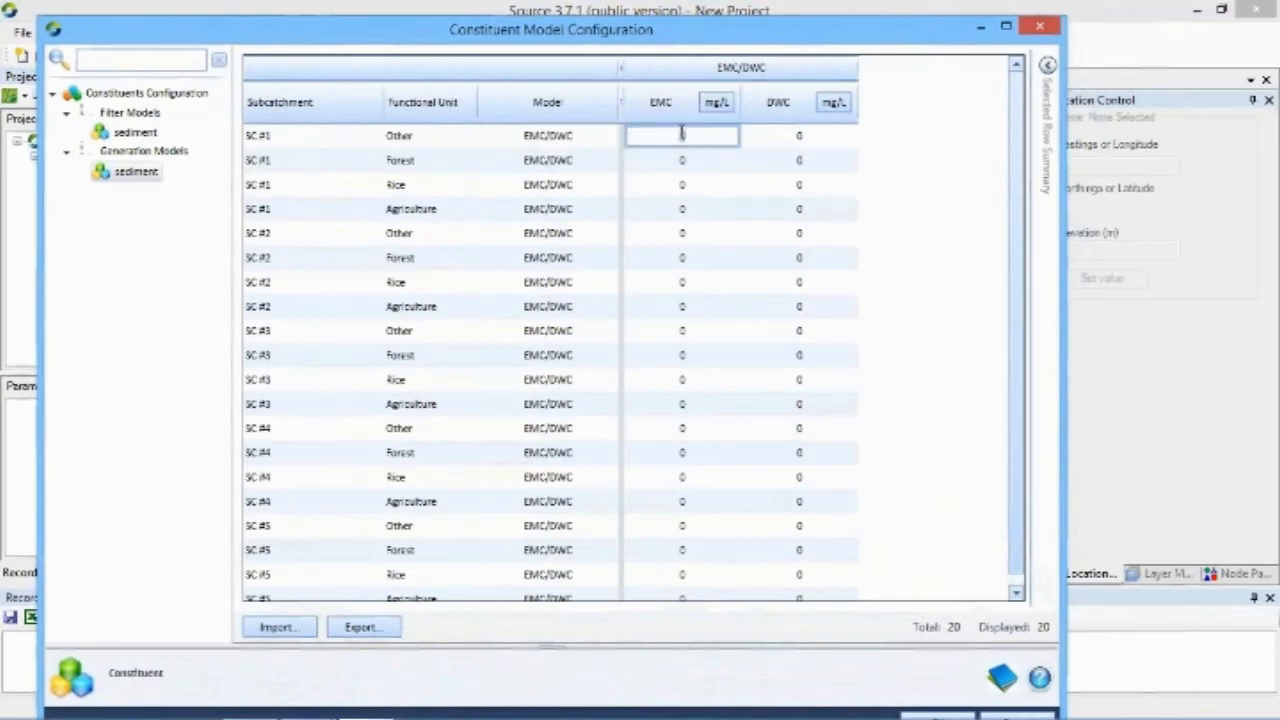
{"action": "type", "text": "60"}
{"action": "left_click", "coordinate": [800, 138]}
{"action": "left_click", "coordinate": [801, 140]}
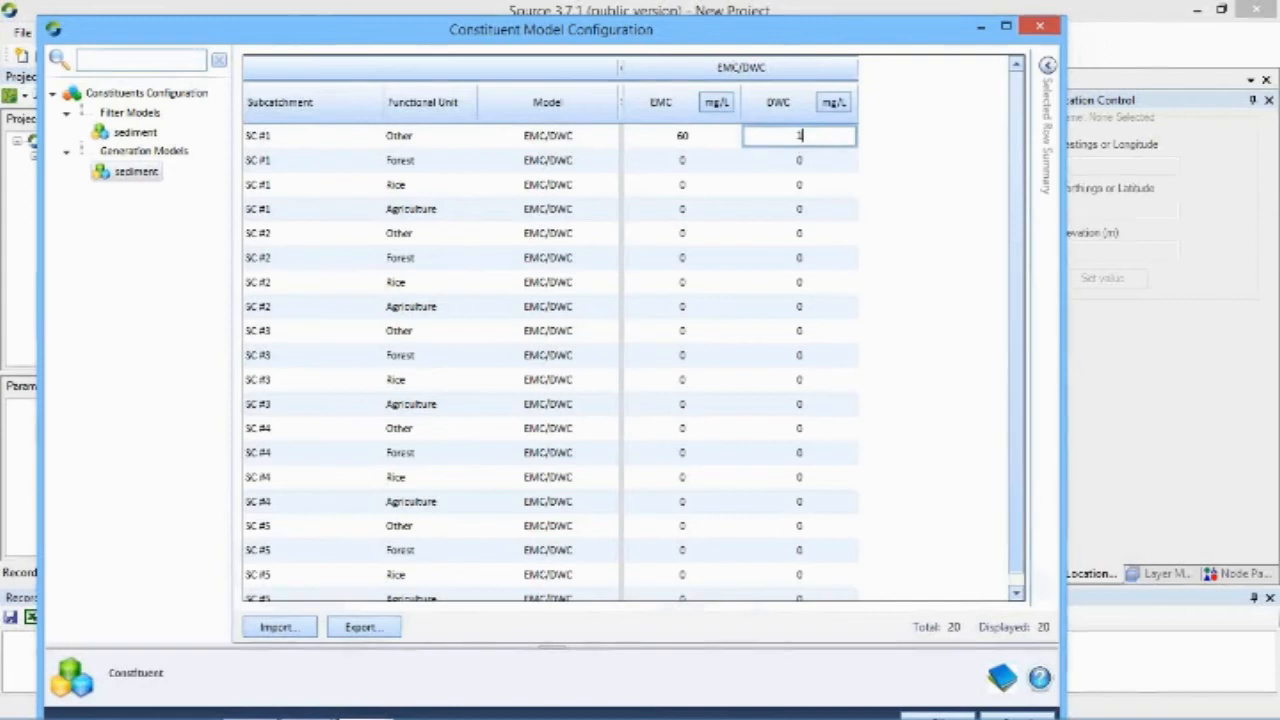
{"action": "type", "text": "10"}
{"action": "left_click", "coordinate": [818, 162]}
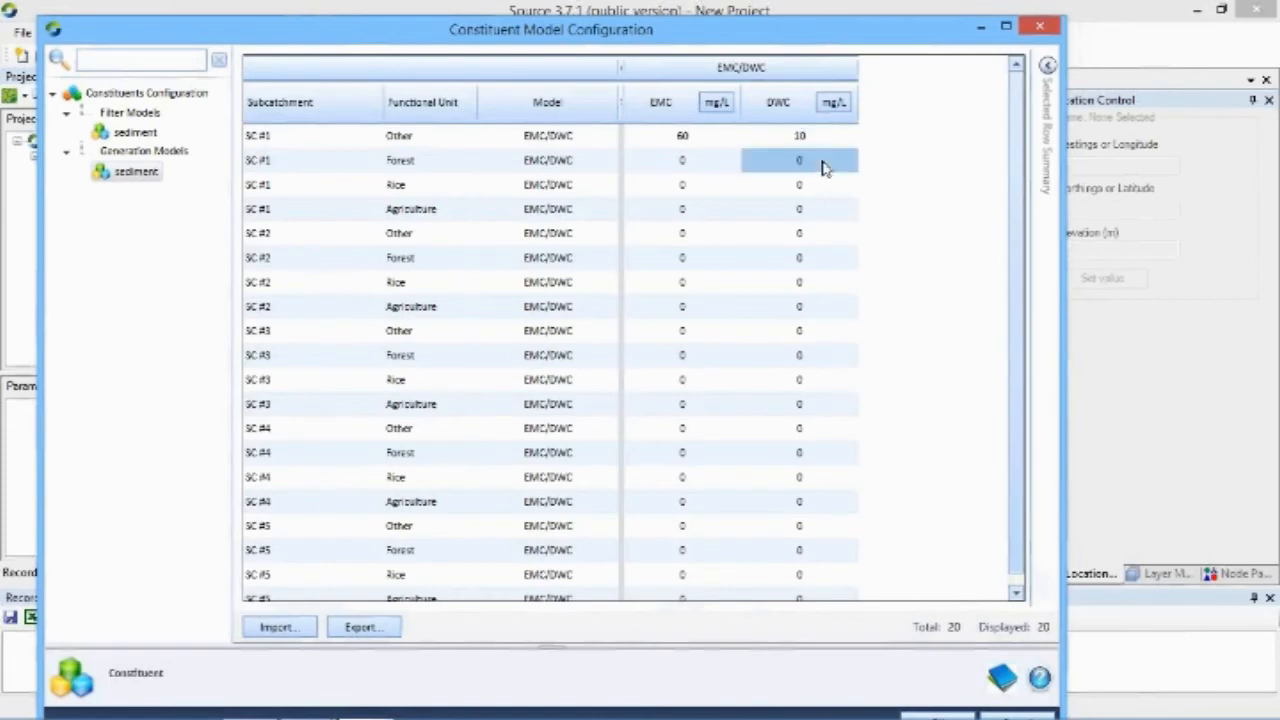
- Copy the EMC and DWC values of 60 and 10 mg/L to all remaining rows and close the configuration
{"action": "left_click_drag", "start_coordinate": [654, 133], "coordinate": [835, 138]}
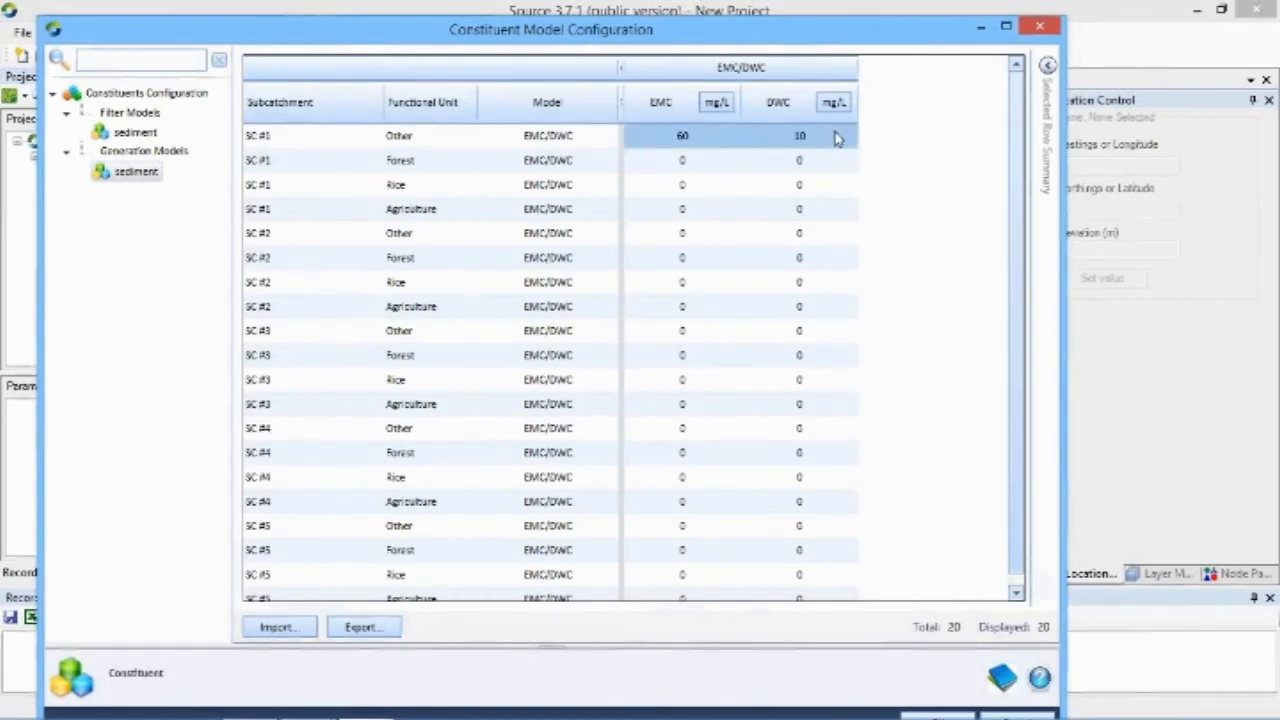
{"action": "left_click_drag", "start_coordinate": [682, 162], "coordinate": [726, 23]}
{"action": "key", "text": "ctrl+v"}
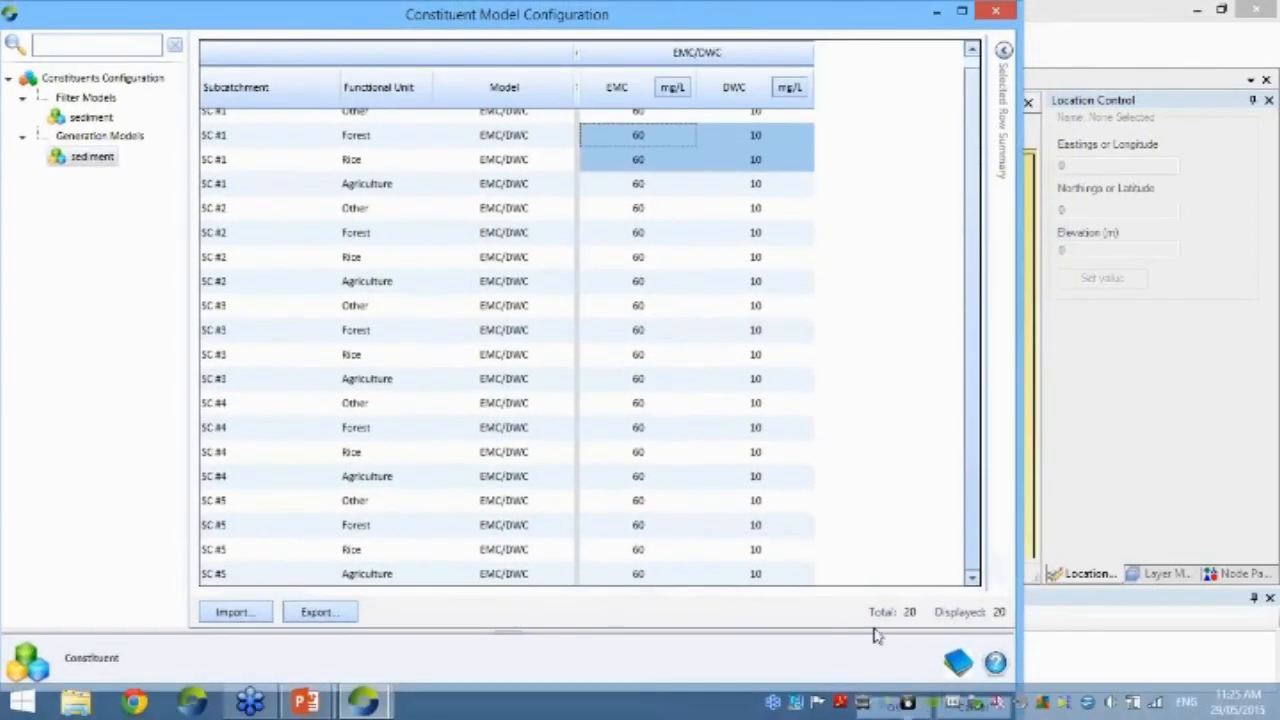
{"action": "left_click", "coordinate": [884, 696]}
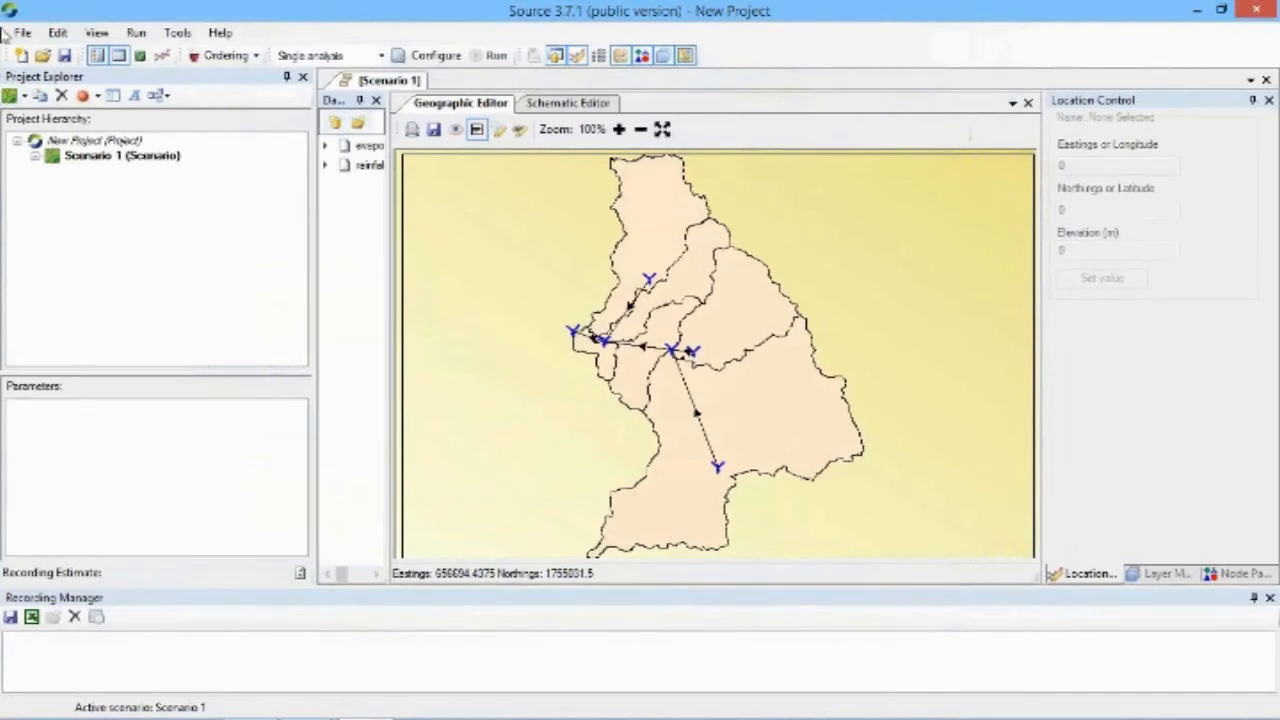
- Change the routing of the southern link, Generated link name #5, to Storage Routing
{"action": "left_click", "coordinate": [703, 427]}
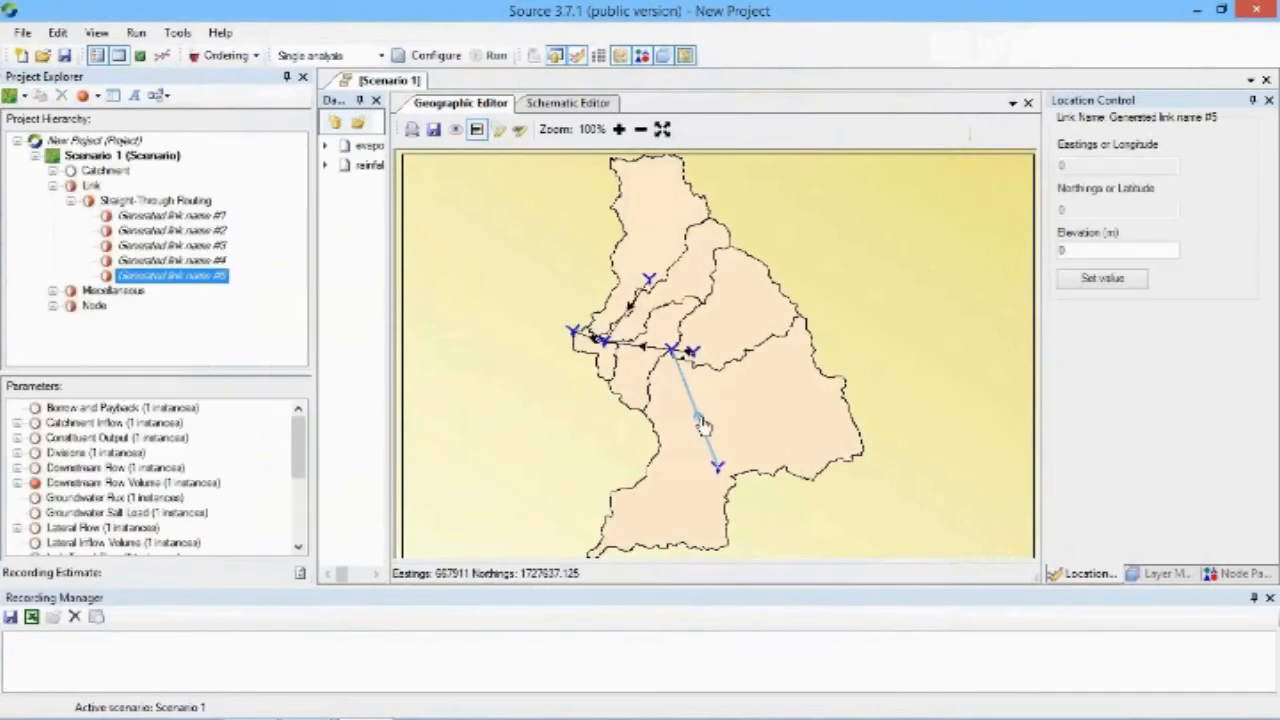
{"action": "right_click", "coordinate": [701, 418]}
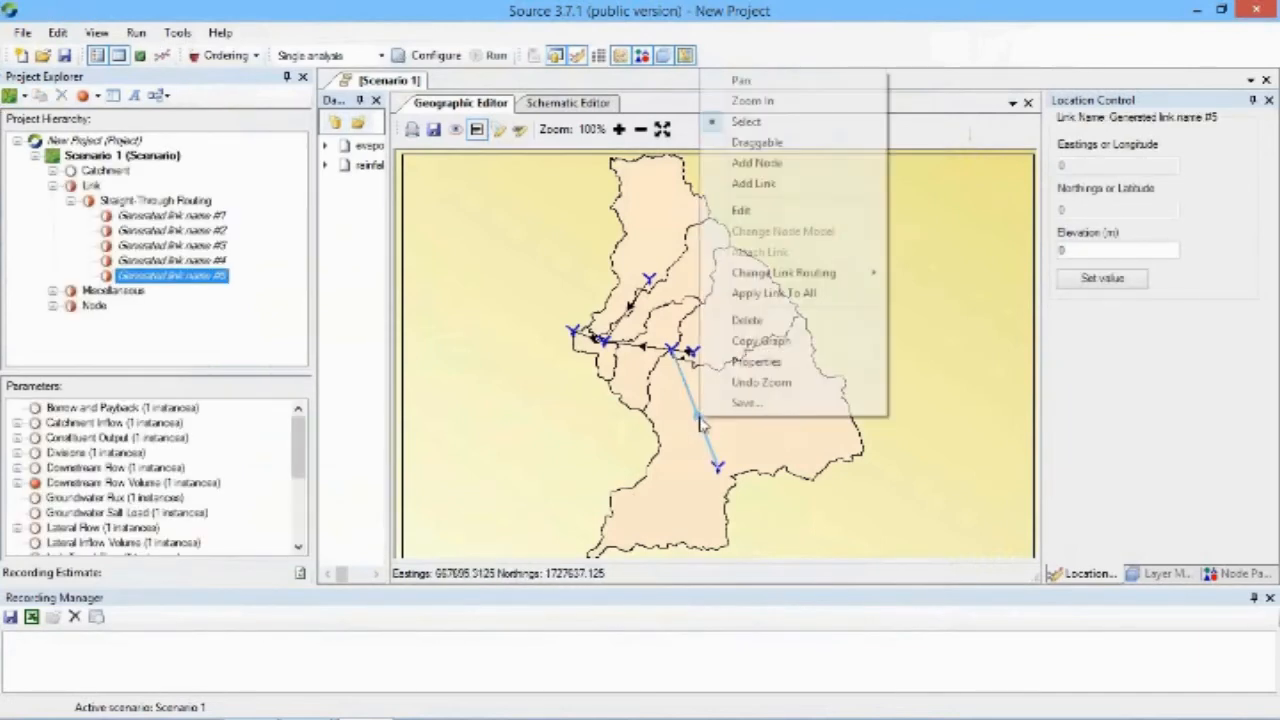
{"action": "left_click", "coordinate": [765, 210]}
{"action": "left_click", "coordinate": [823, 440]}
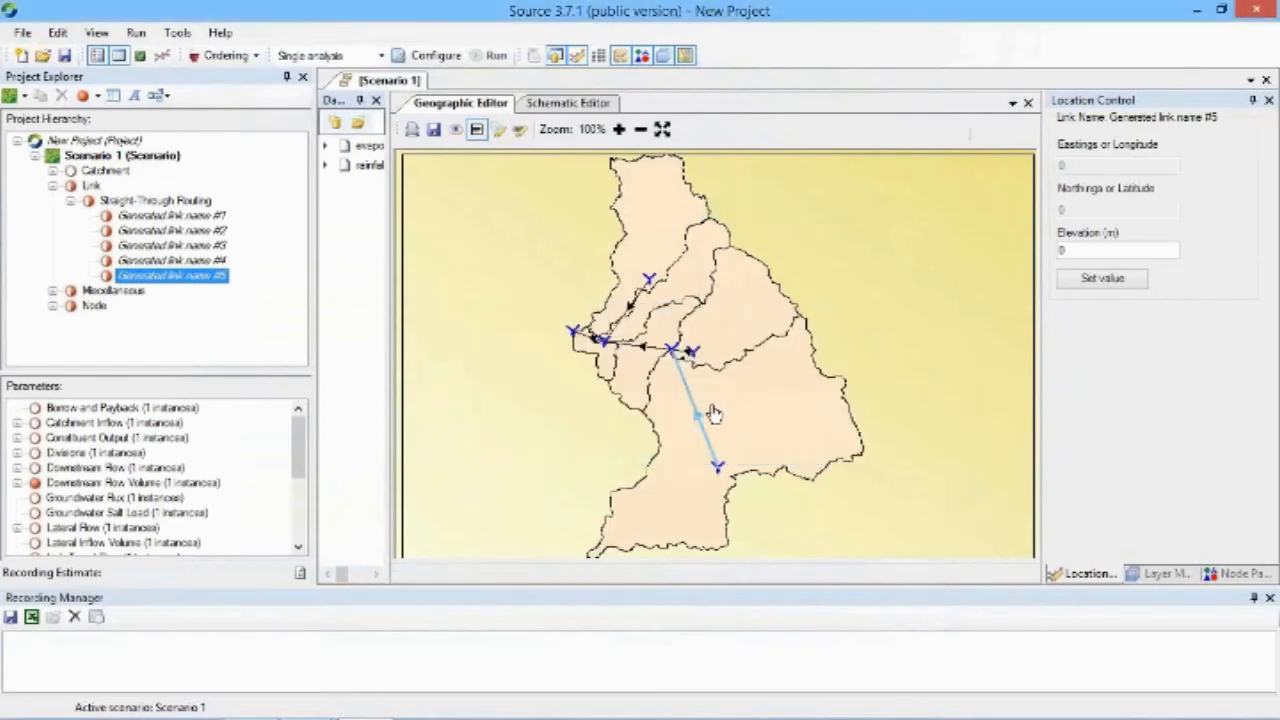
{"action": "right_click", "coordinate": [696, 423]}
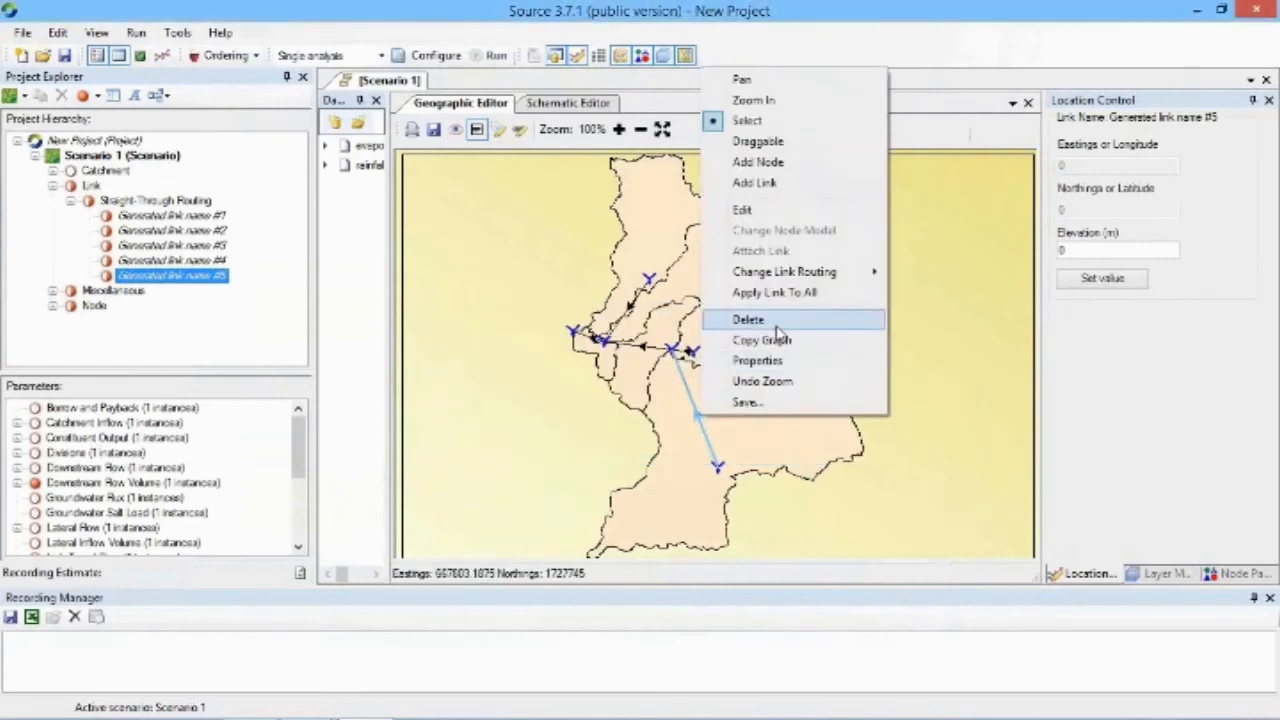
{"action": "mouse_move", "coordinate": [806, 272]}
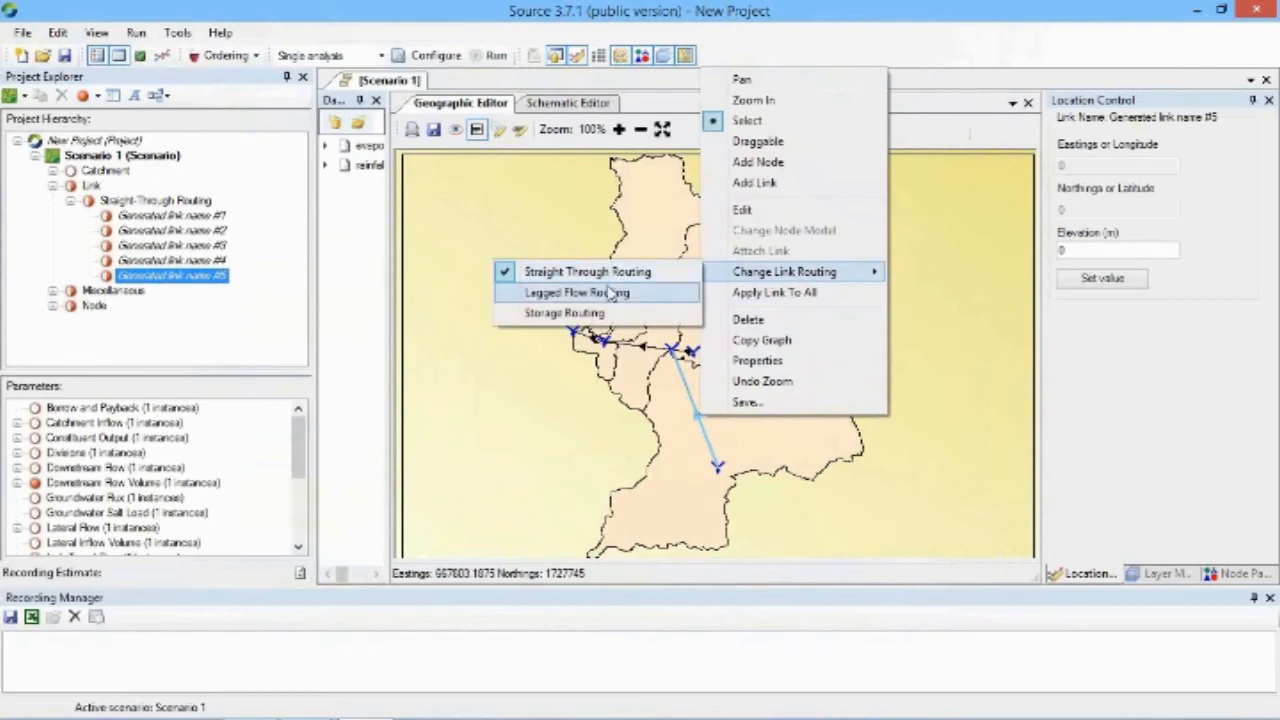
{"action": "left_click", "coordinate": [590, 313]}
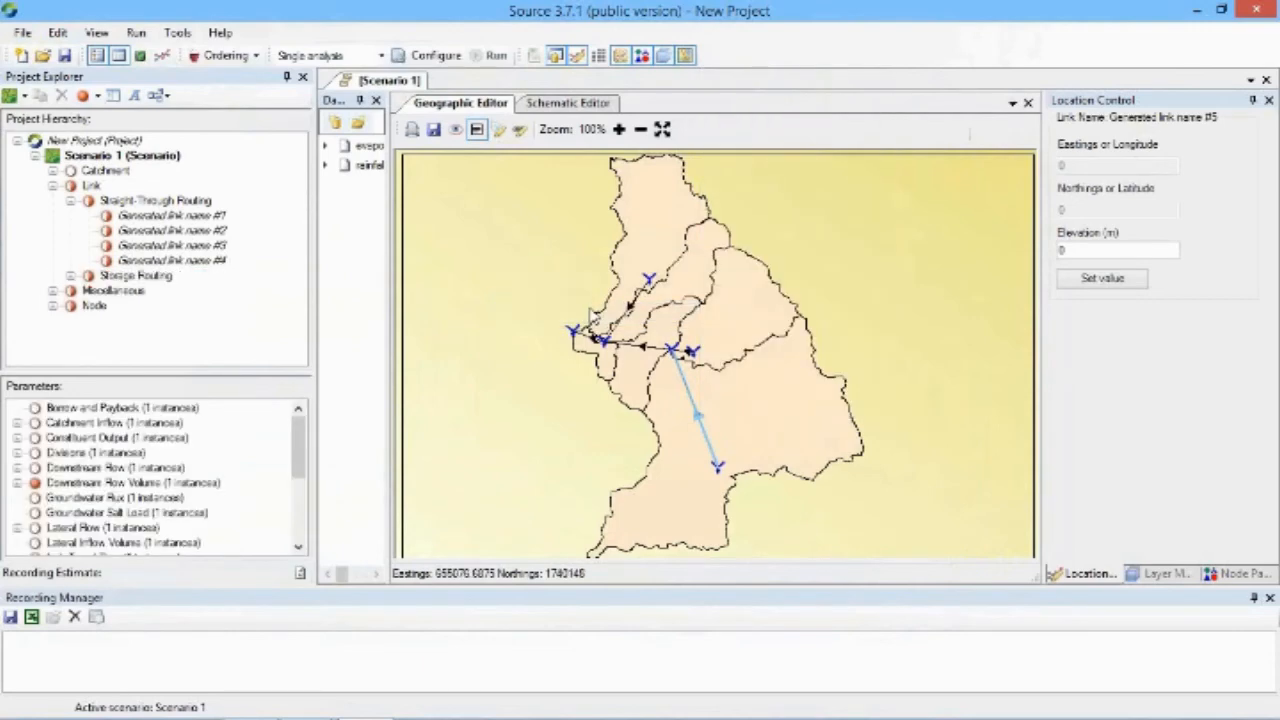
- Review the storage routing parameters in the southern link's editor and close it without changes
{"action": "double_click", "coordinate": [700, 420]}
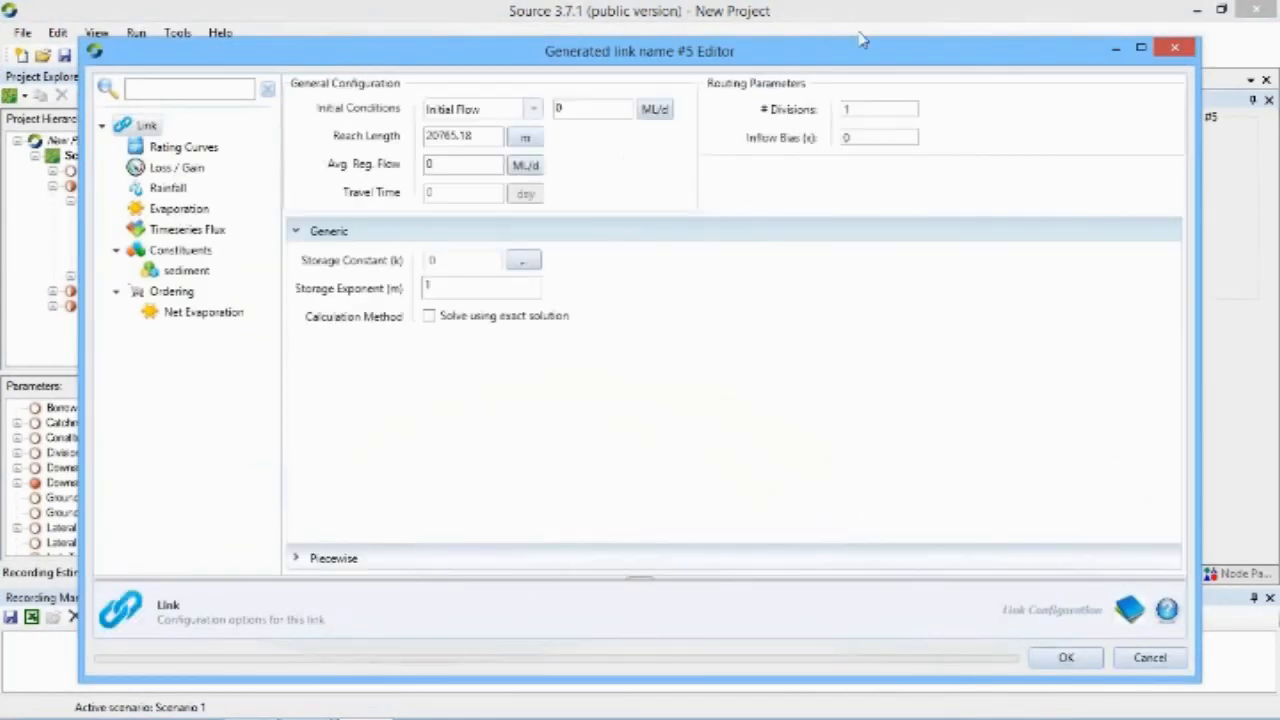
{"action": "left_click_drag", "start_coordinate": [855, 62], "coordinate": [540, 50]}
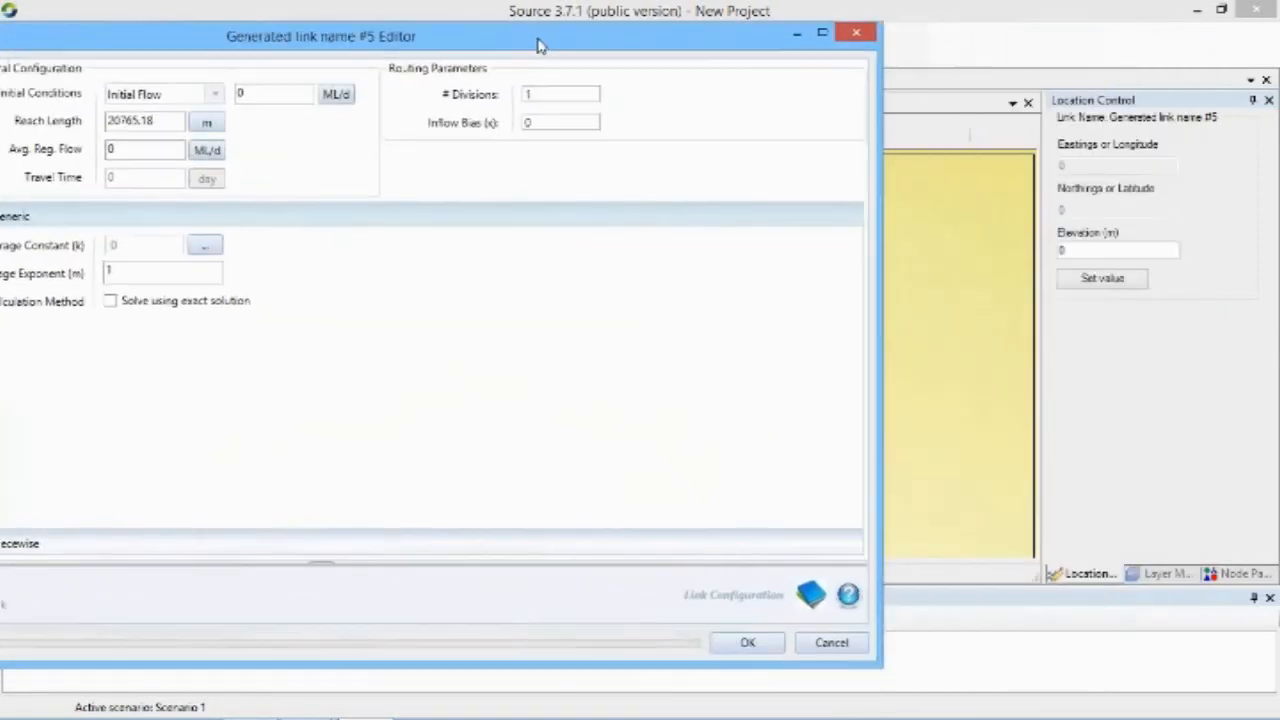
{"action": "left_click", "coordinate": [829, 643]}
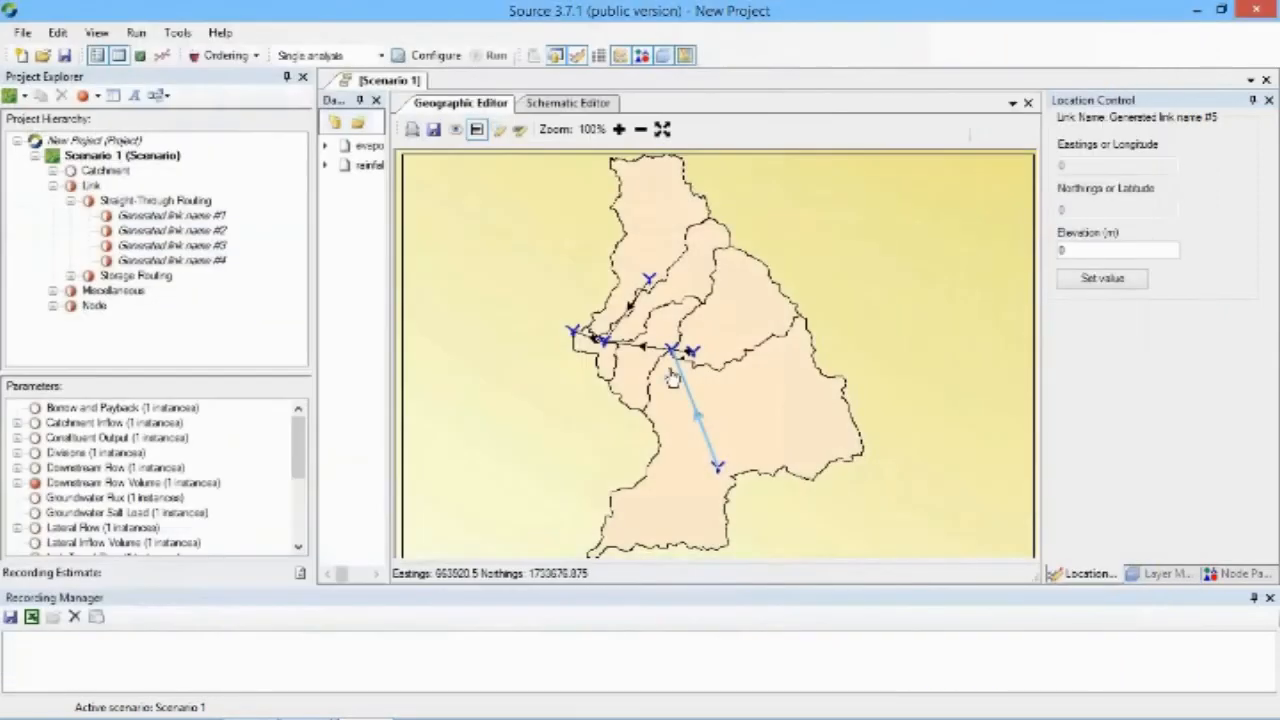
- Return the southern link to Straight Through Routing
{"action": "right_click", "coordinate": [696, 420]}
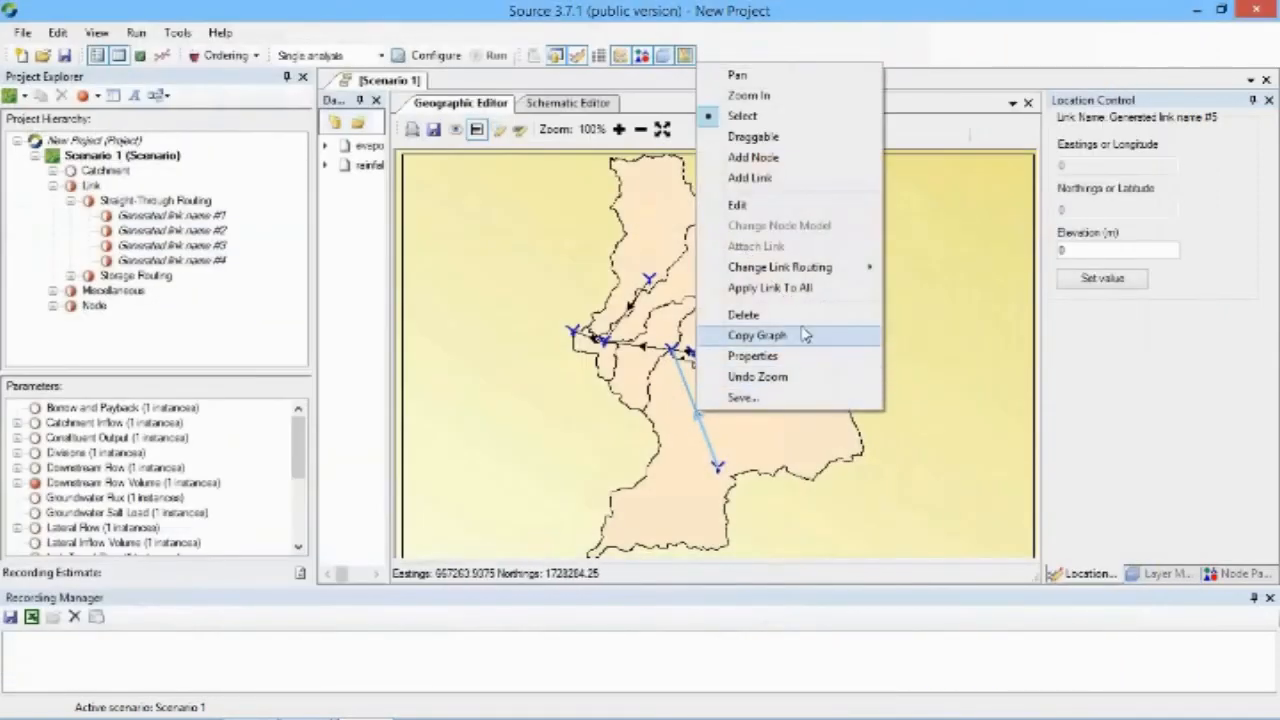
{"action": "mouse_move", "coordinate": [815, 267]}
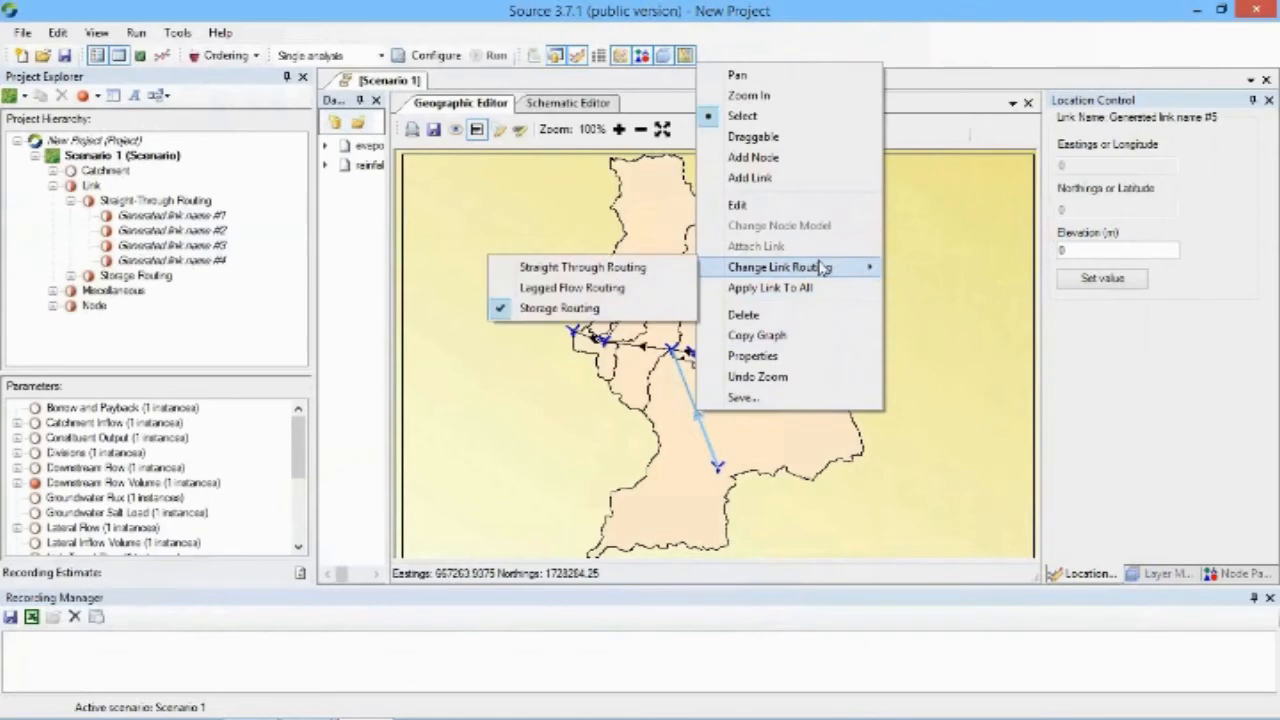
{"action": "left_click", "coordinate": [630, 272]}
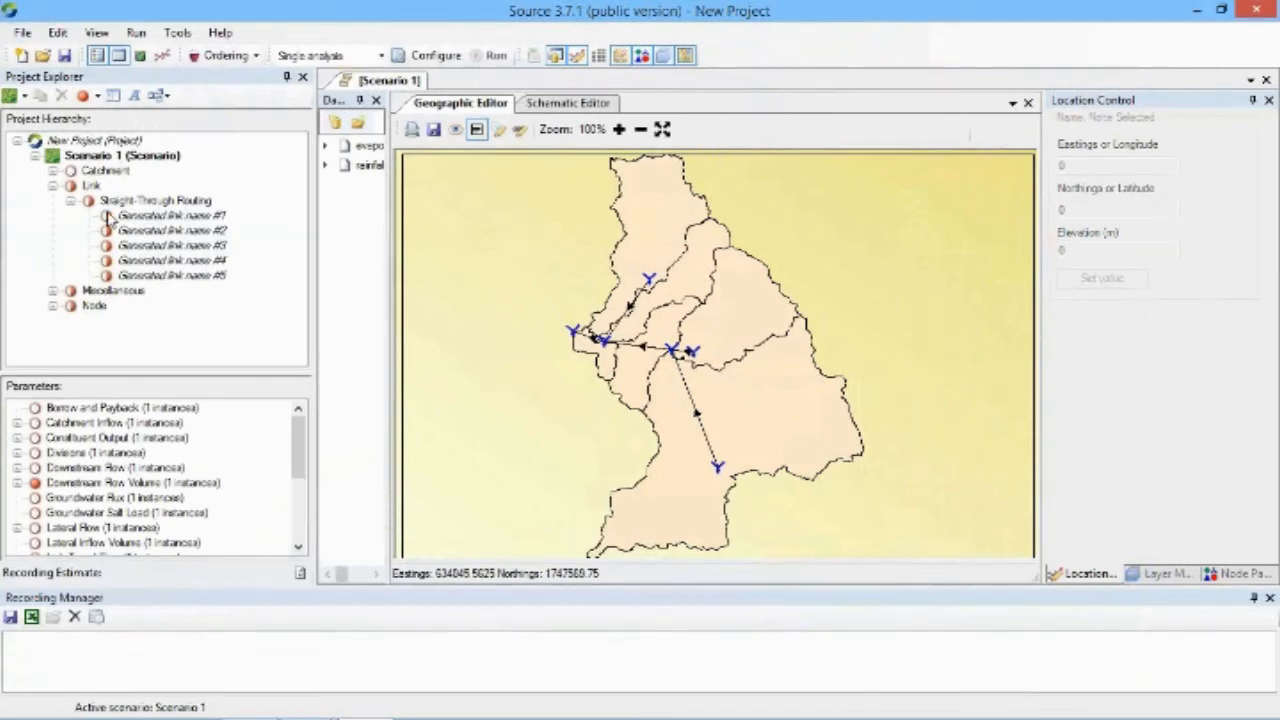
- Turn off recording for all of Scenario 1 with Record None and collapse its Link branch
{"action": "left_click", "coordinate": [95, 140]}
{"action": "left_click", "coordinate": [110, 155]}
{"action": "right_click", "coordinate": [128, 155]}
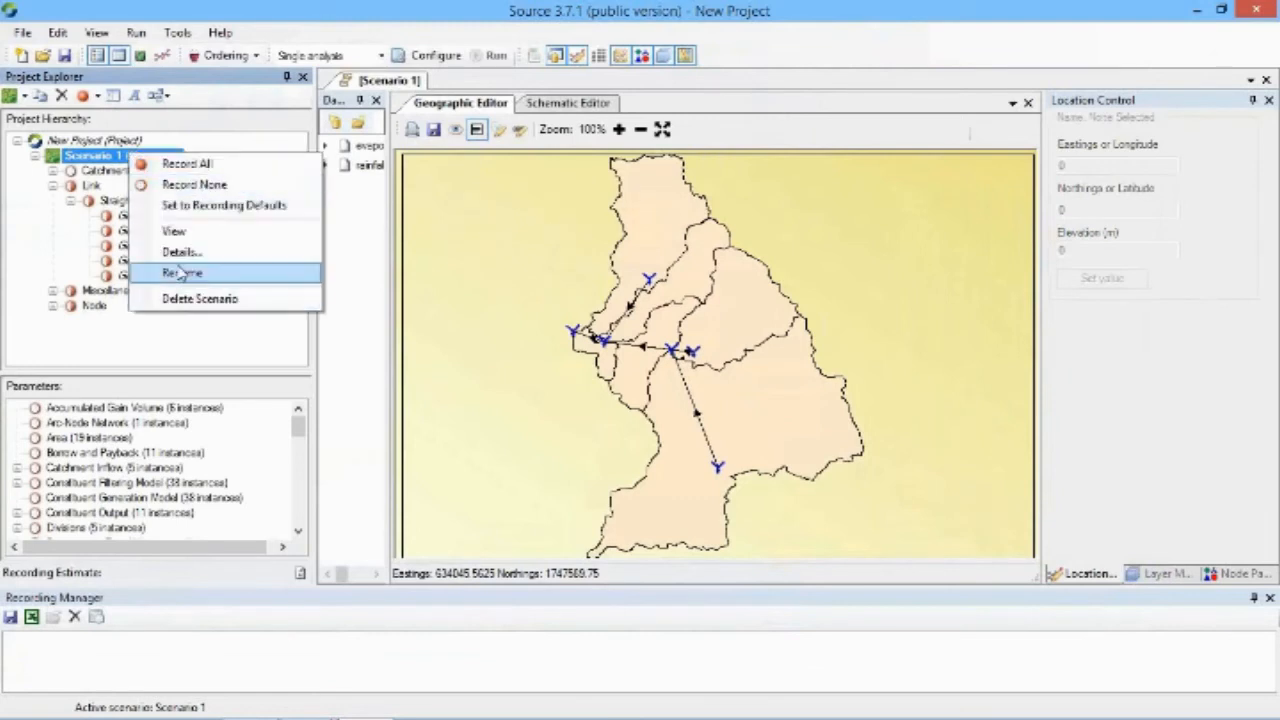
{"action": "left_click", "coordinate": [182, 188]}
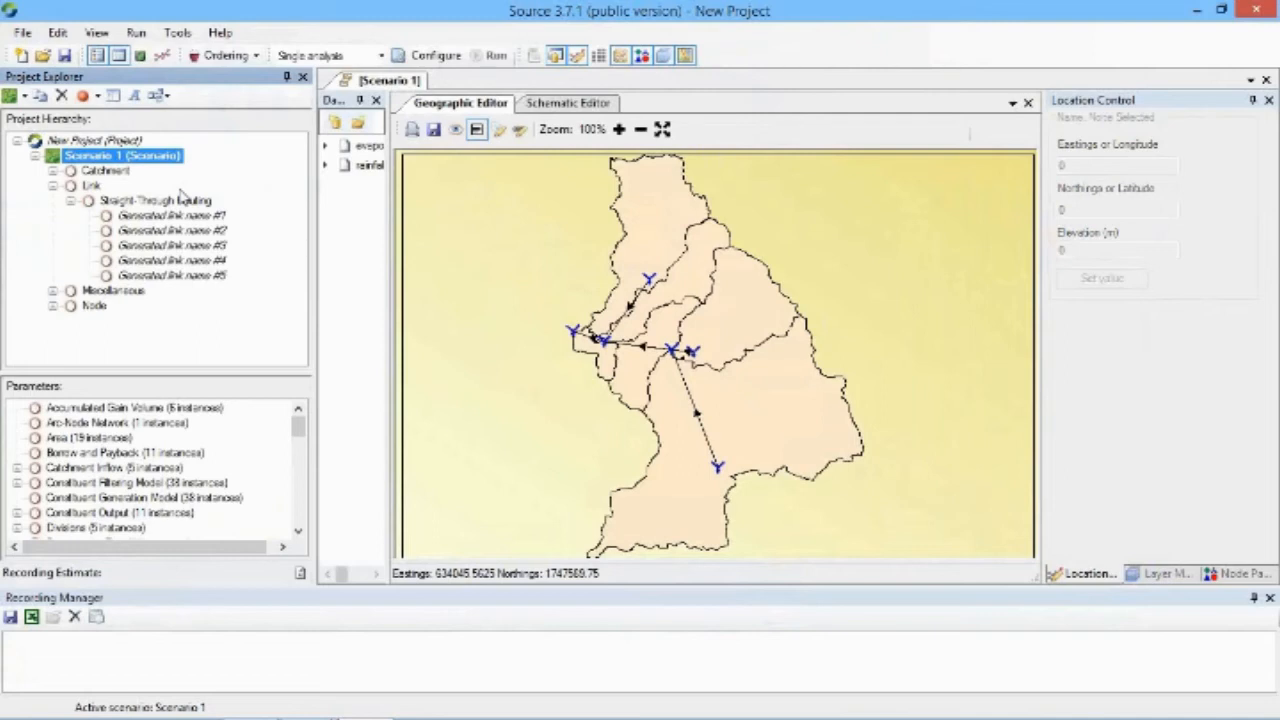
{"action": "left_click", "coordinate": [53, 185]}
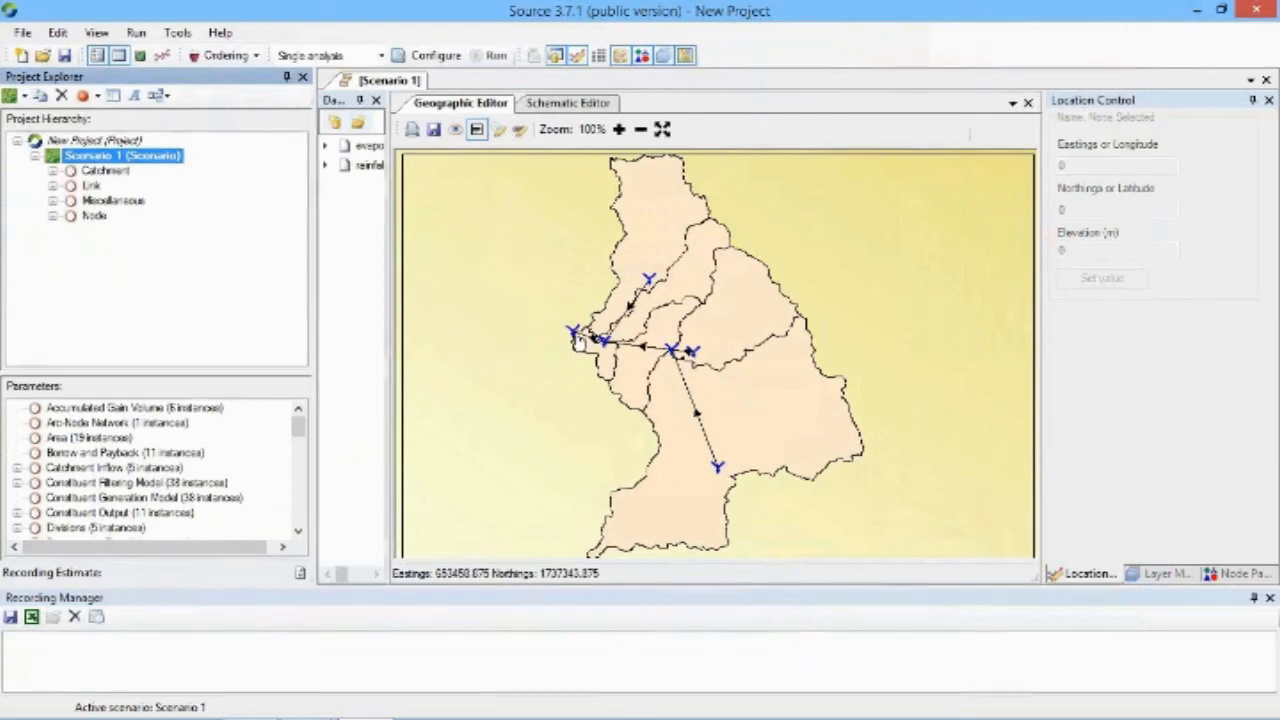
- Record all Downstream Flow and Constituent Output results for the catchment outlet node, Generated node name #2
{"action": "left_click", "coordinate": [577, 339]}
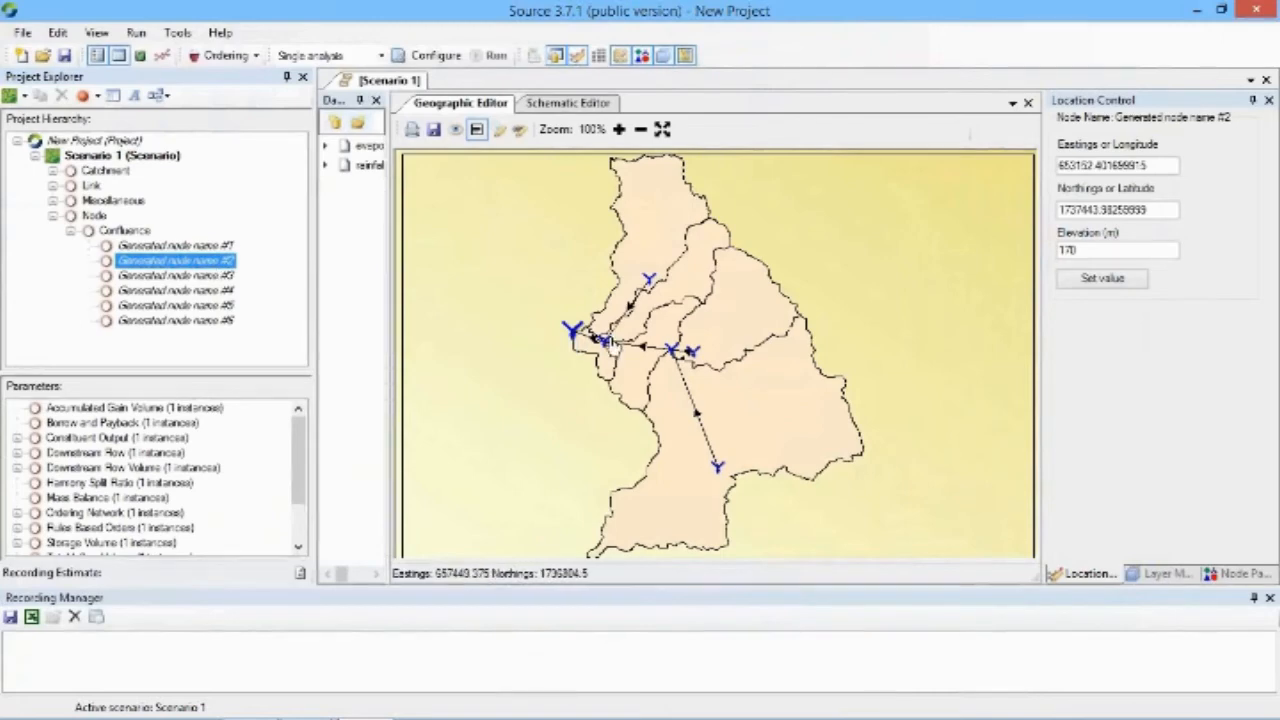
{"action": "left_click", "coordinate": [605, 342]}
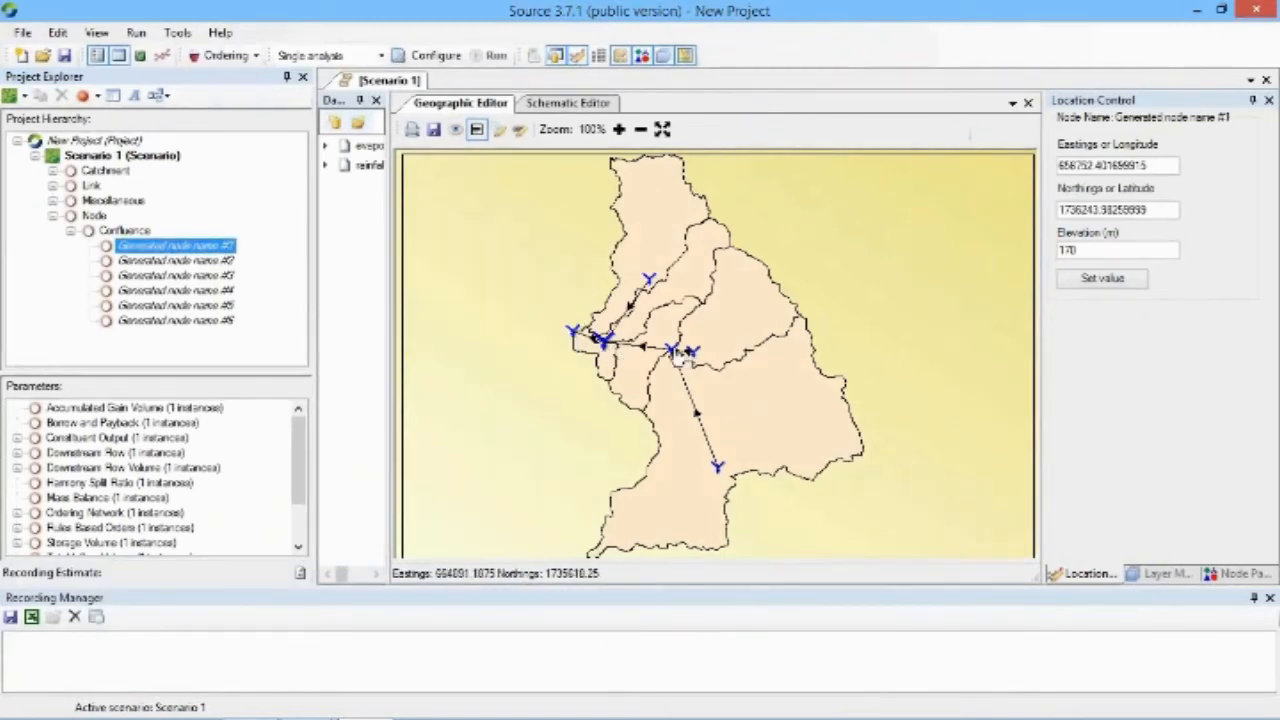
{"action": "left_click", "coordinate": [672, 350]}
{"action": "left_click", "coordinate": [576, 337]}
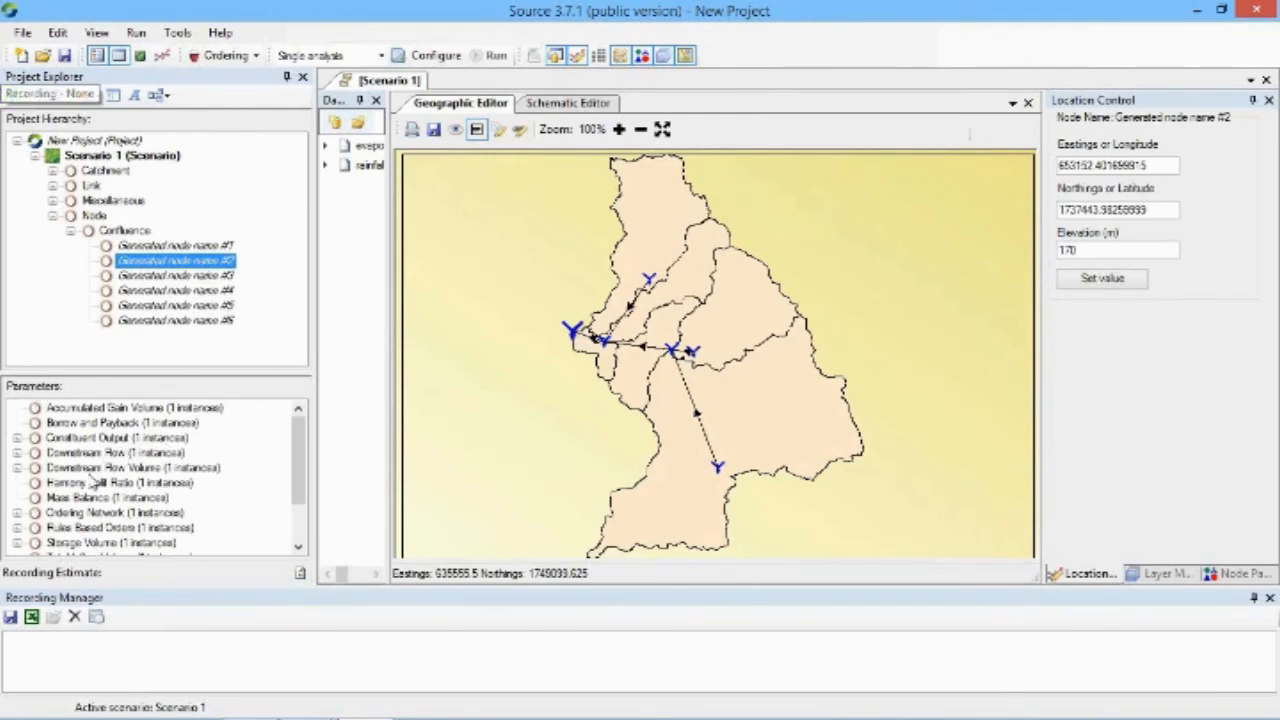
{"action": "mouse_move", "coordinate": [299, 447]}
{"action": "left_mouse_down"}
{"action": "mouse_move", "coordinate": [304, 494]}
{"action": "mouse_move", "coordinate": [308, 433]}
{"action": "left_mouse_up"}
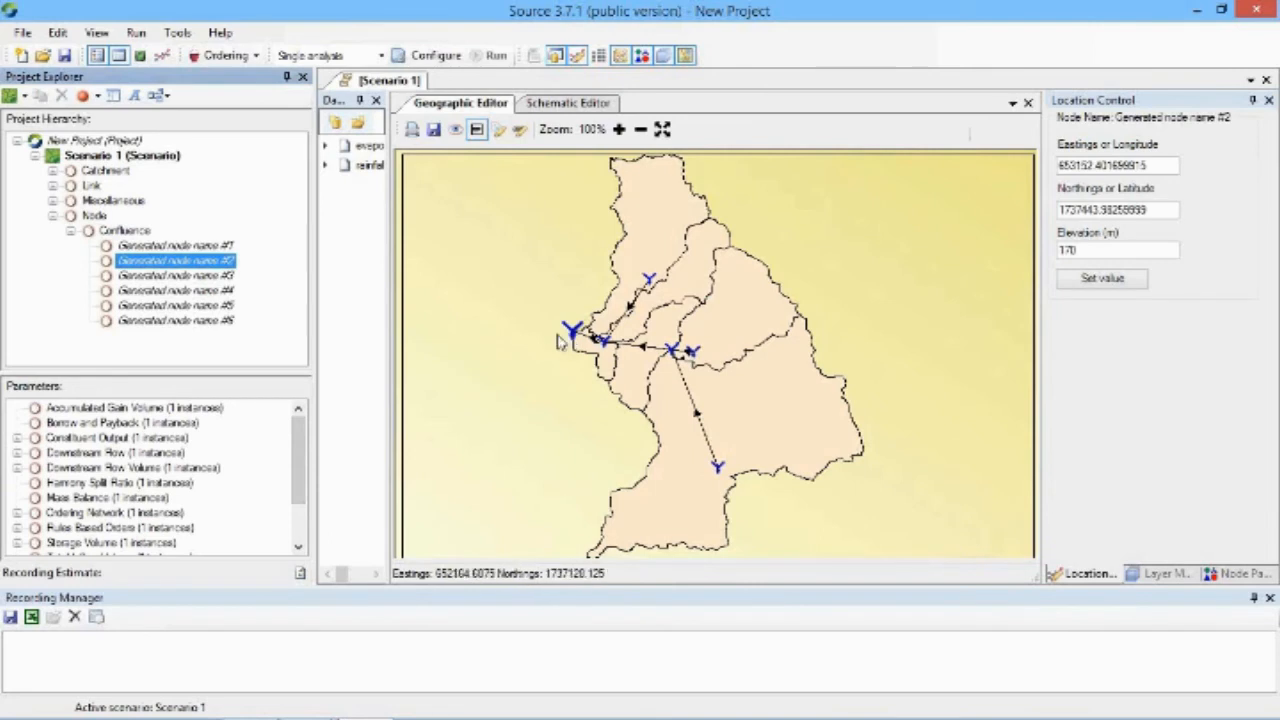
{"action": "left_click", "coordinate": [104, 454]}
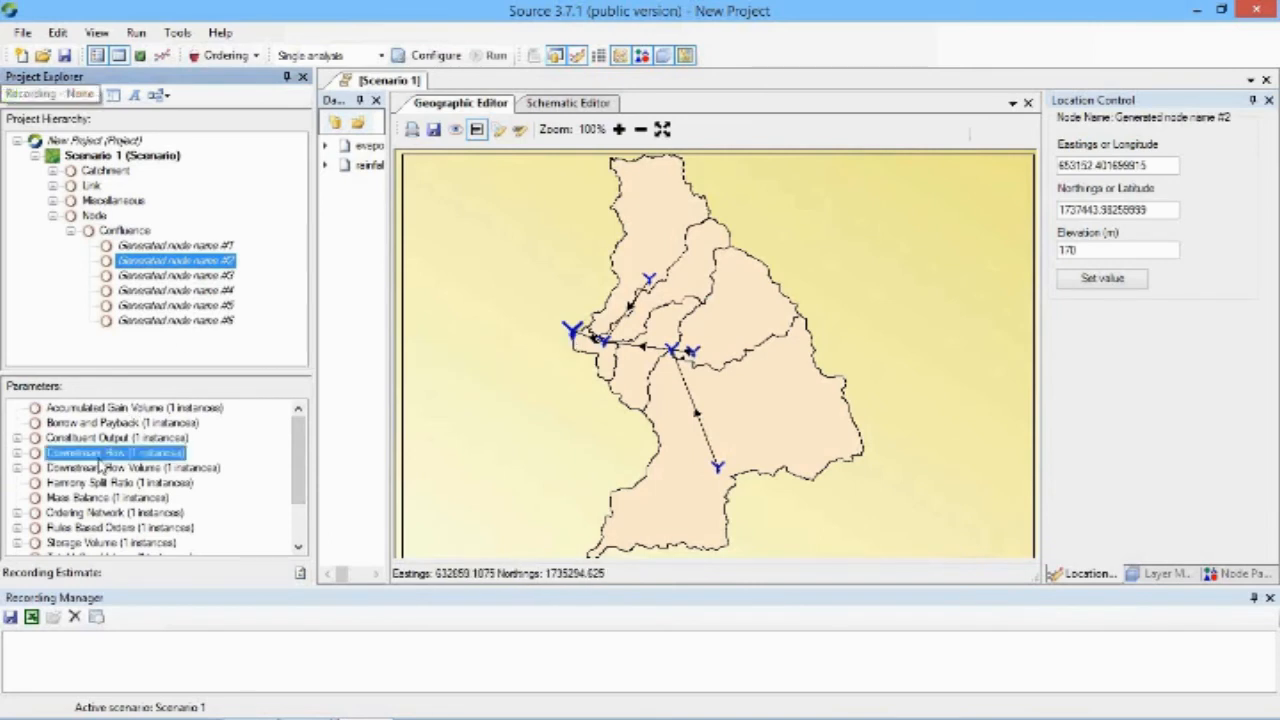
{"action": "right_click", "coordinate": [104, 465]}
{"action": "left_click", "coordinate": [155, 472]}
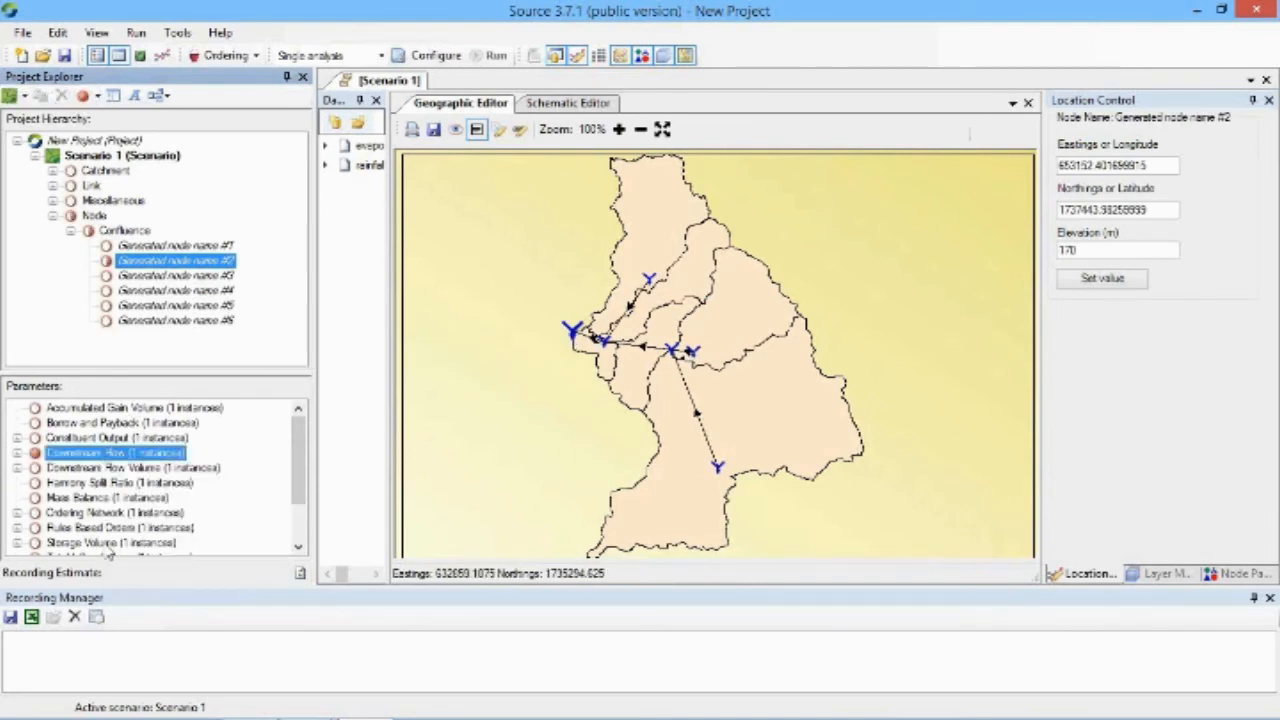
{"action": "left_click", "coordinate": [116, 439]}
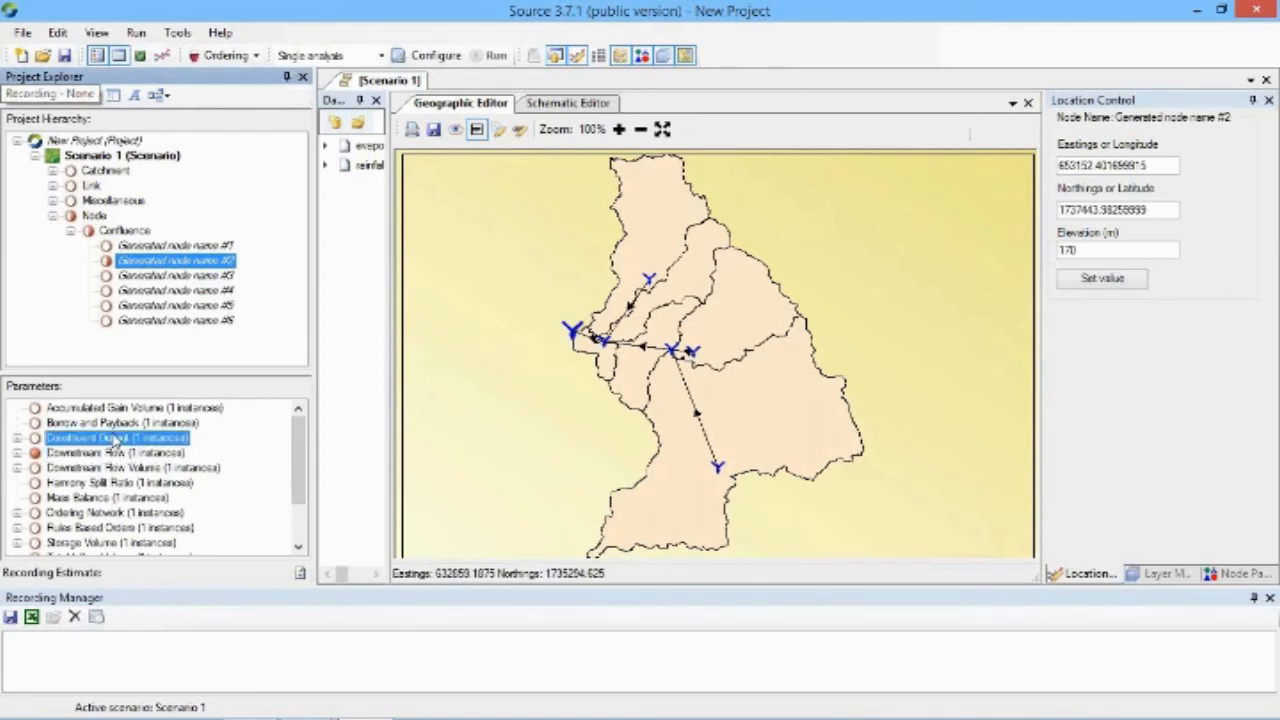
{"action": "right_click", "coordinate": [116, 439]}
{"action": "left_click", "coordinate": [172, 446]}
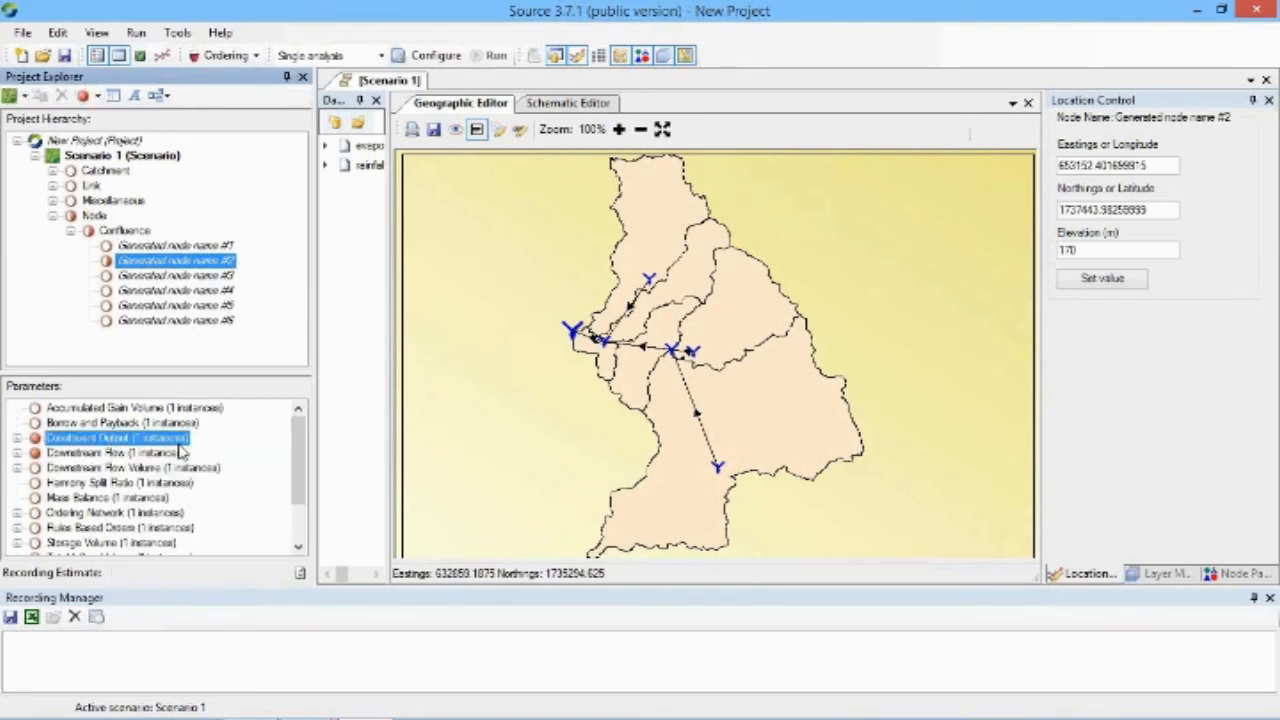
- Accept the single analysis period 01 Jan 2006 to 31 Dec 2008 and run Scenario 1
{"action": "left_click", "coordinate": [435, 57]}
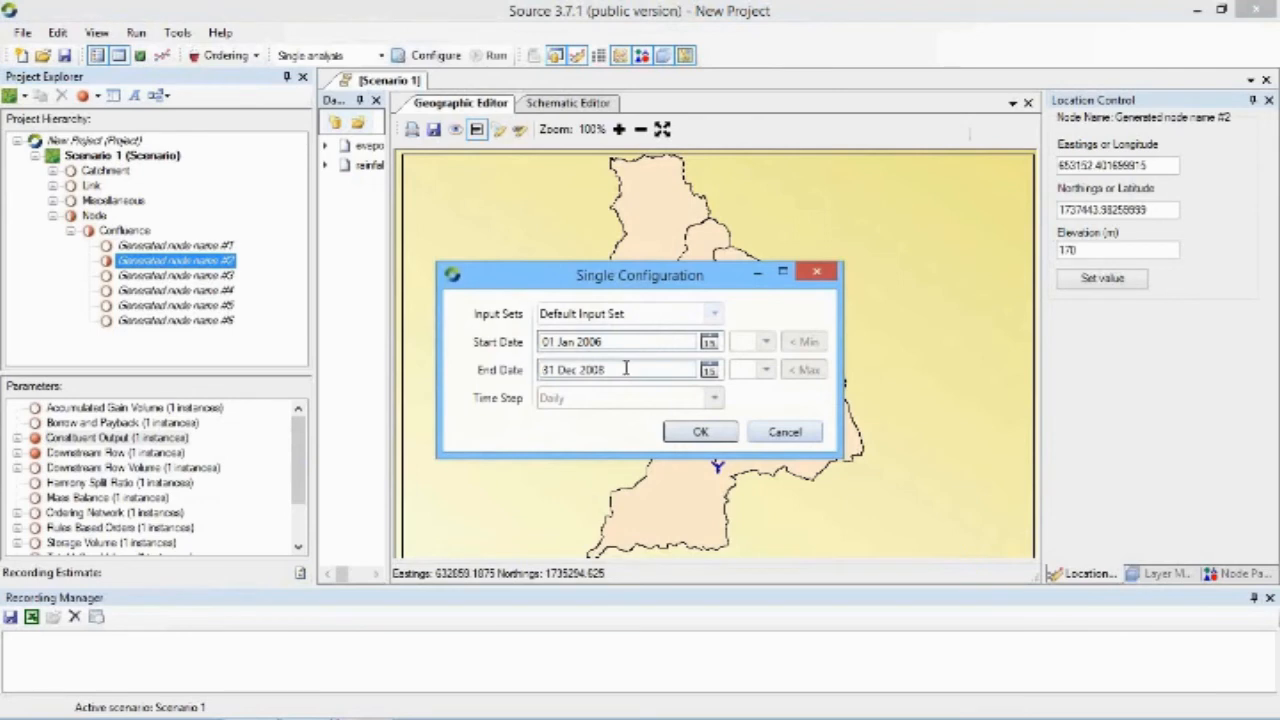
{"action": "left_click", "coordinate": [701, 432]}
{"action": "left_click", "coordinate": [498, 56]}
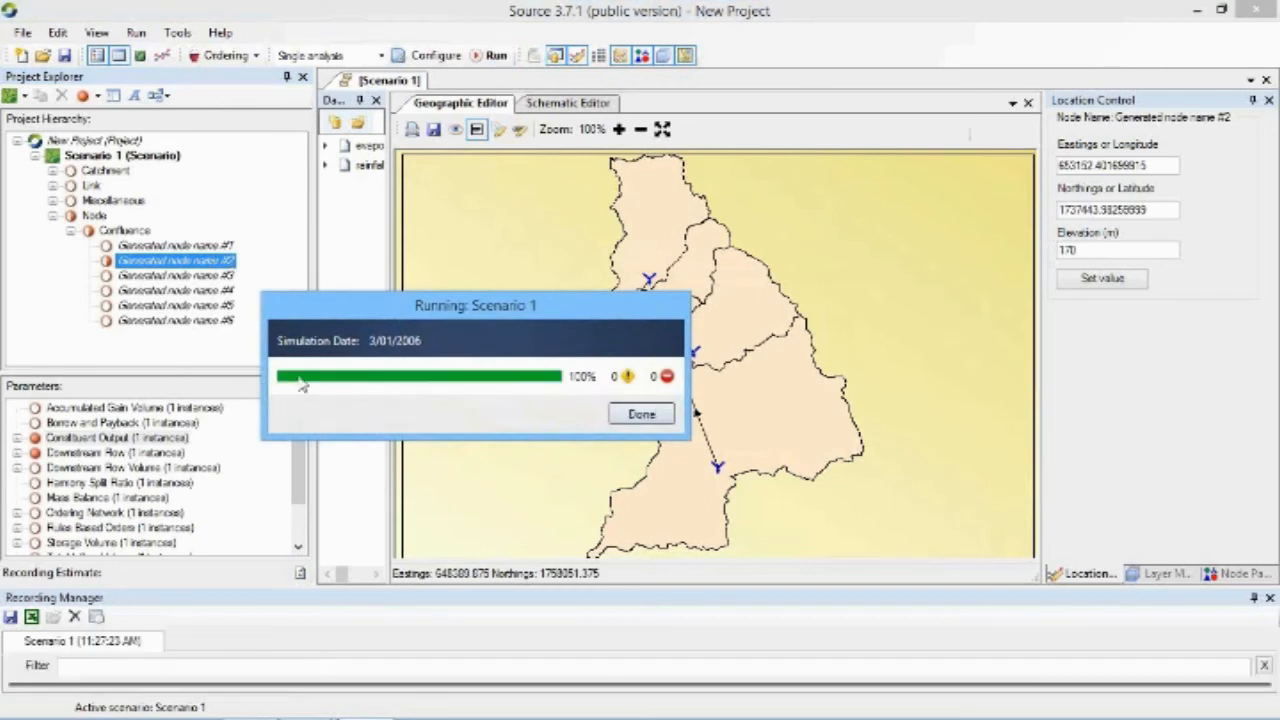
{"action": "left_click", "coordinate": [643, 414]}
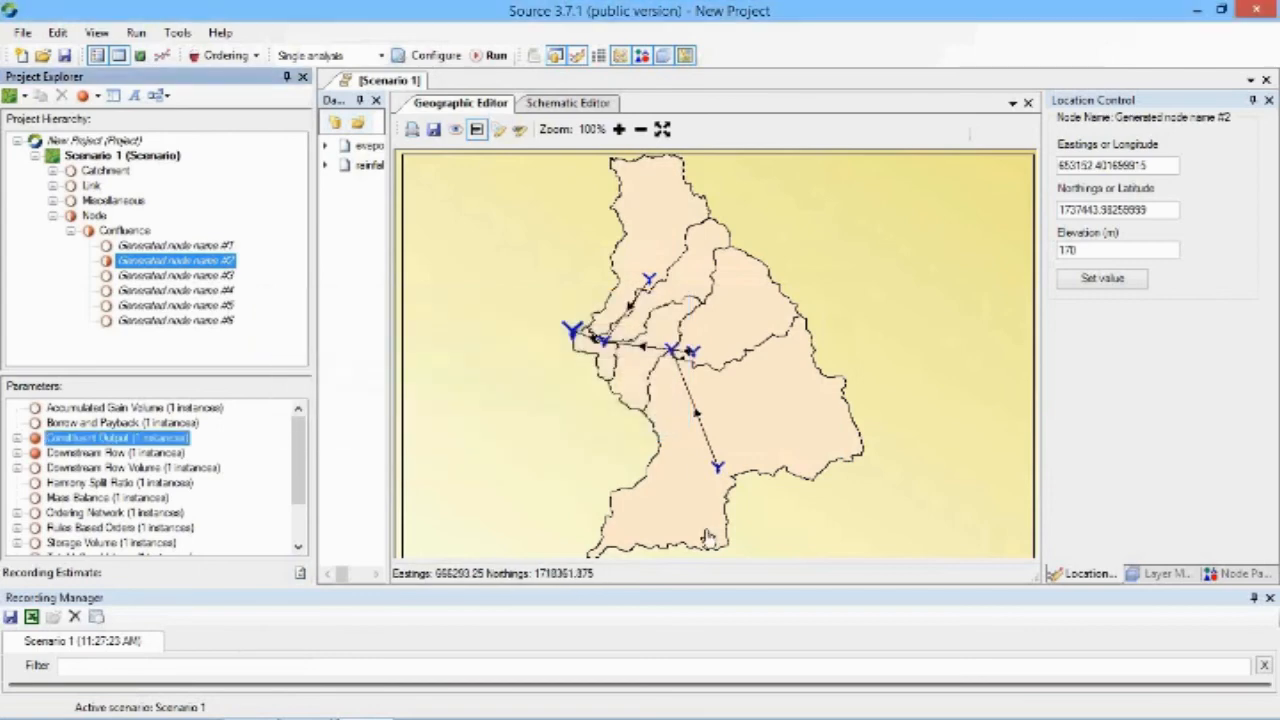
- Enlarge the Recording Manager and examine the outlet node's Downstream Flow as graph, table and statistics
{"action": "left_click", "coordinate": [744, 585]}
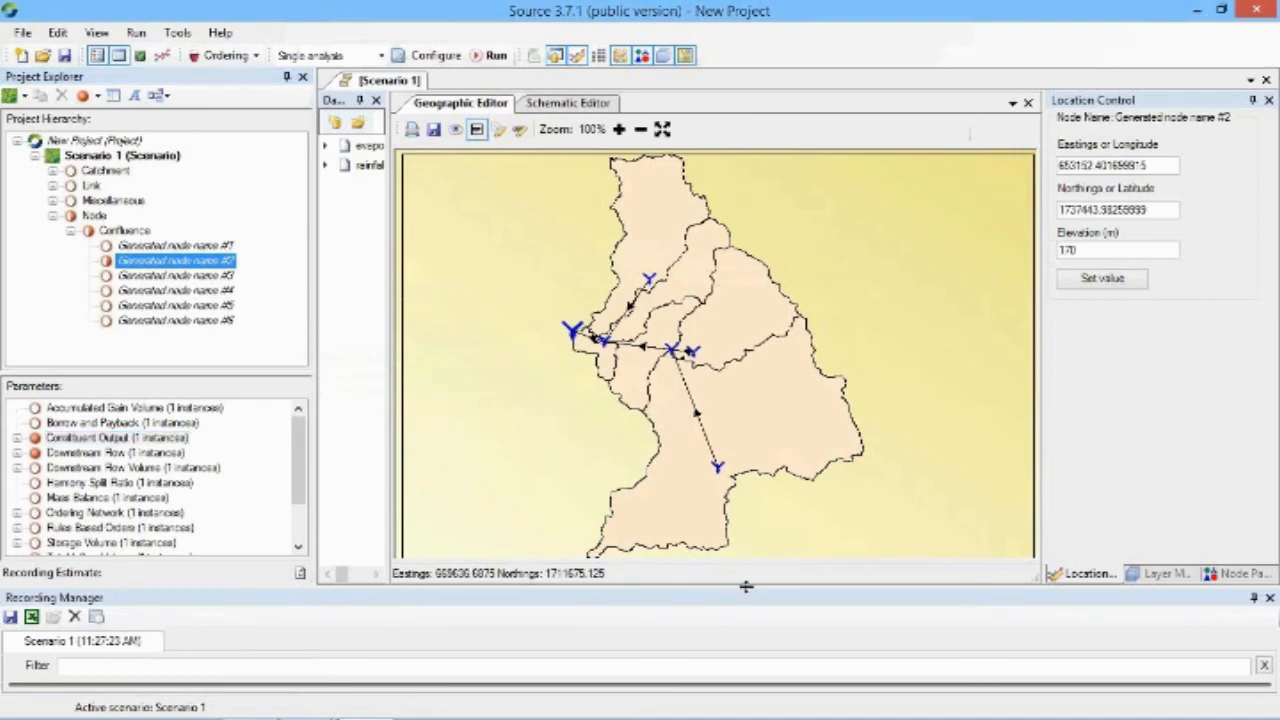
{"action": "left_click_drag", "start_coordinate": [745, 587], "coordinate": [747, 503]}
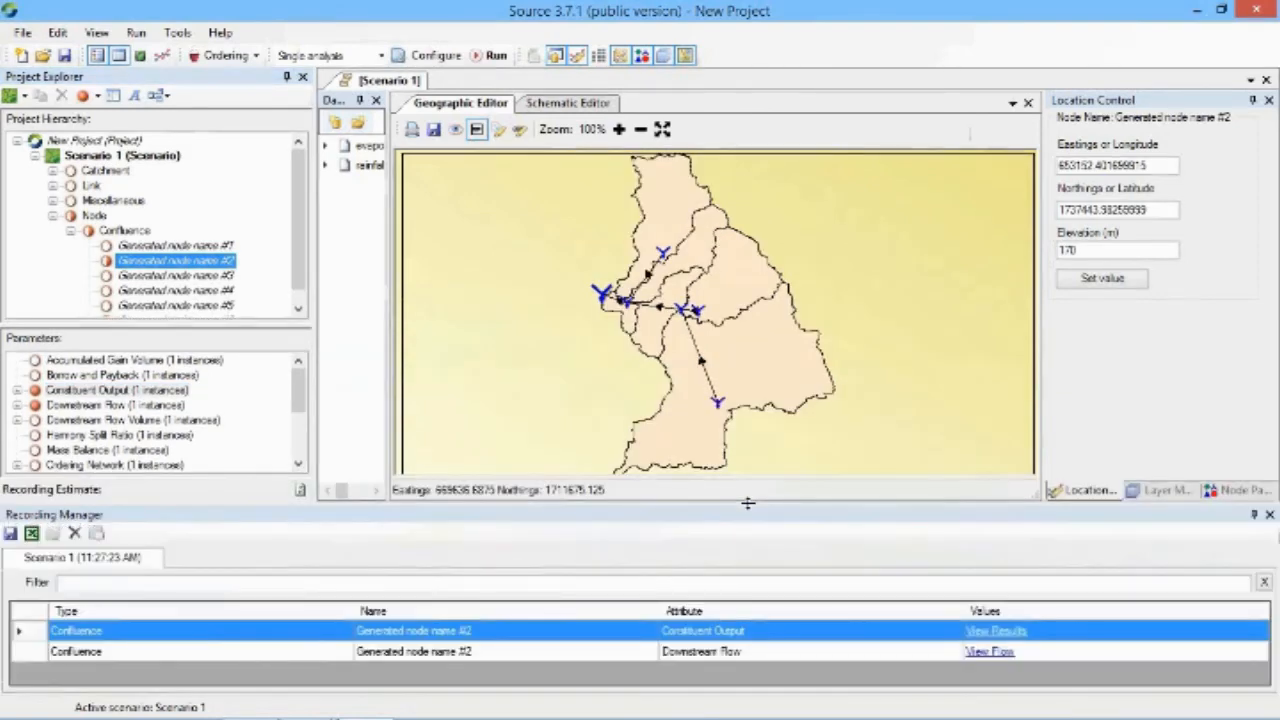
{"action": "left_click", "coordinate": [976, 655]}
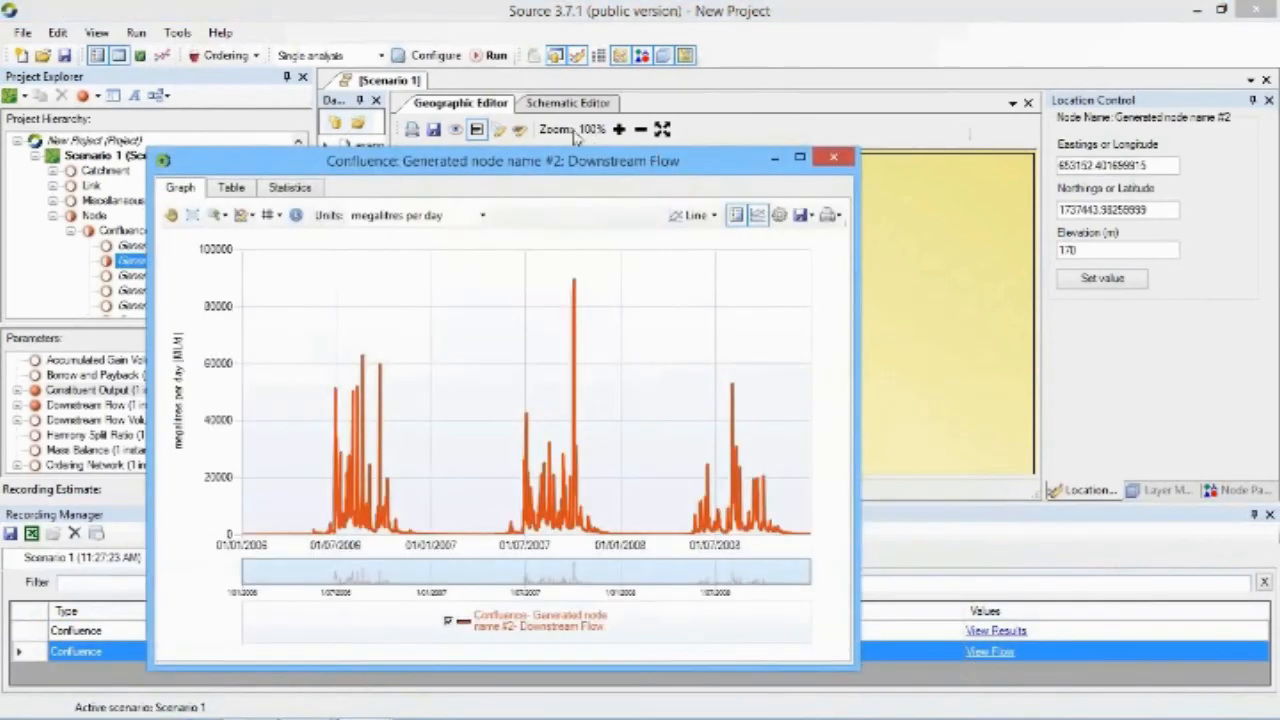
{"action": "left_click_drag", "start_coordinate": [515, 165], "coordinate": [475, 33]}
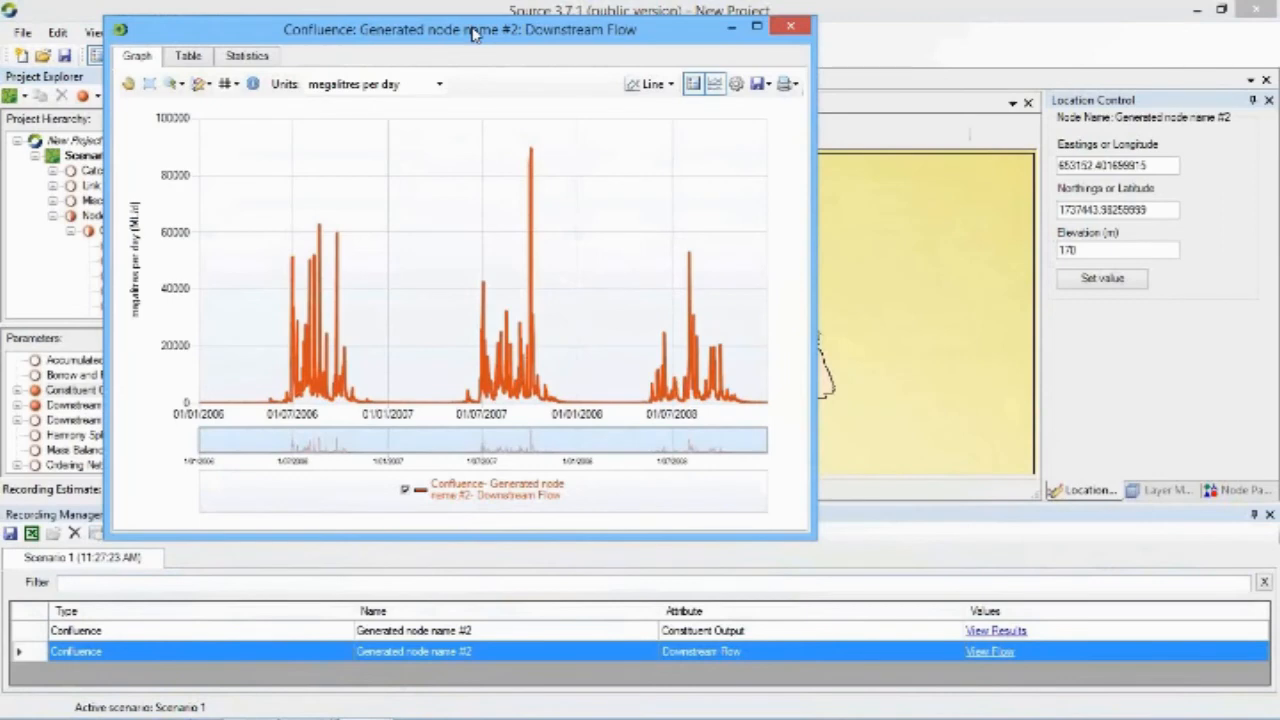
{"action": "left_click", "coordinate": [196, 60]}
{"action": "left_click", "coordinate": [249, 57]}
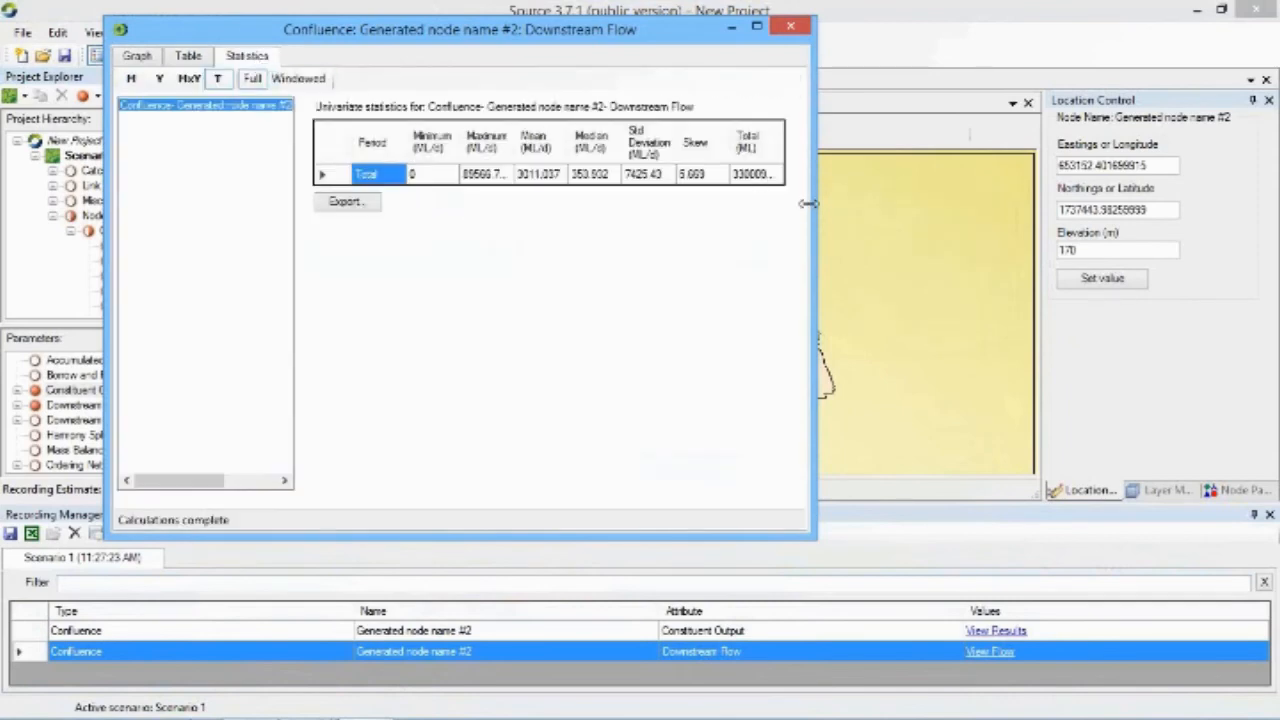
{"action": "left_click_drag", "start_coordinate": [808, 203], "coordinate": [898, 206]}
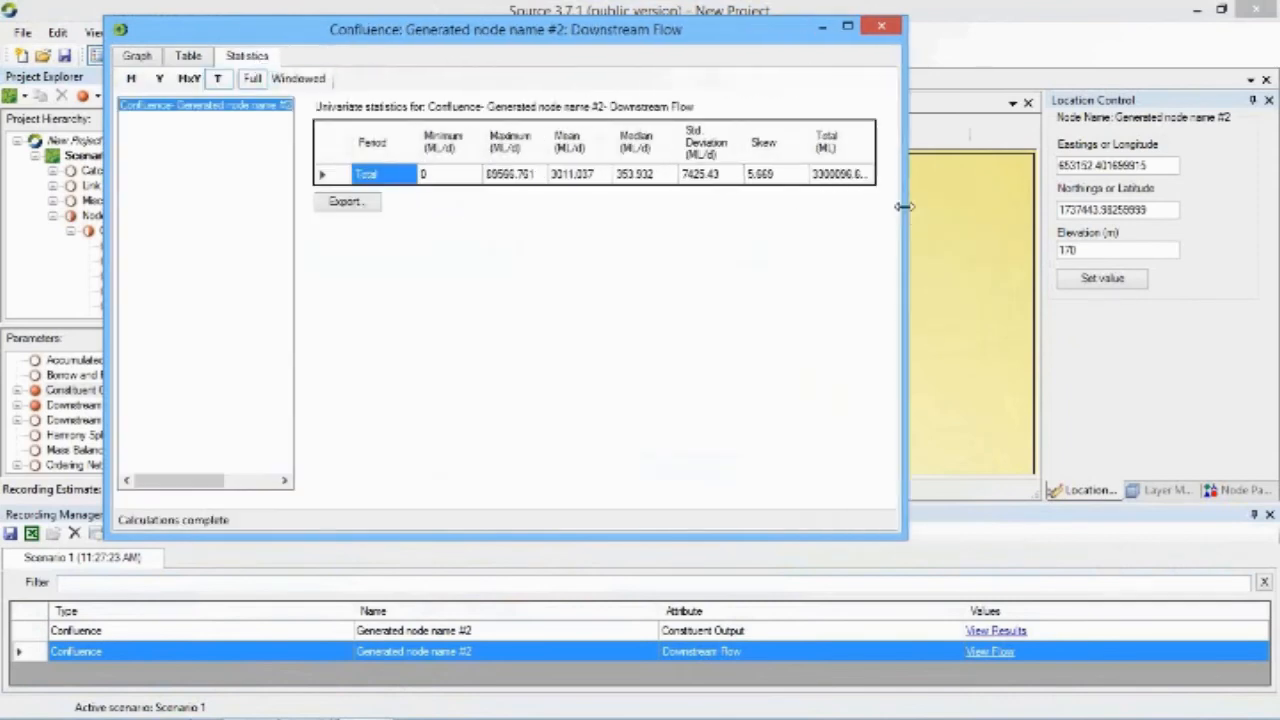
{"action": "left_click", "coordinate": [137, 56]}
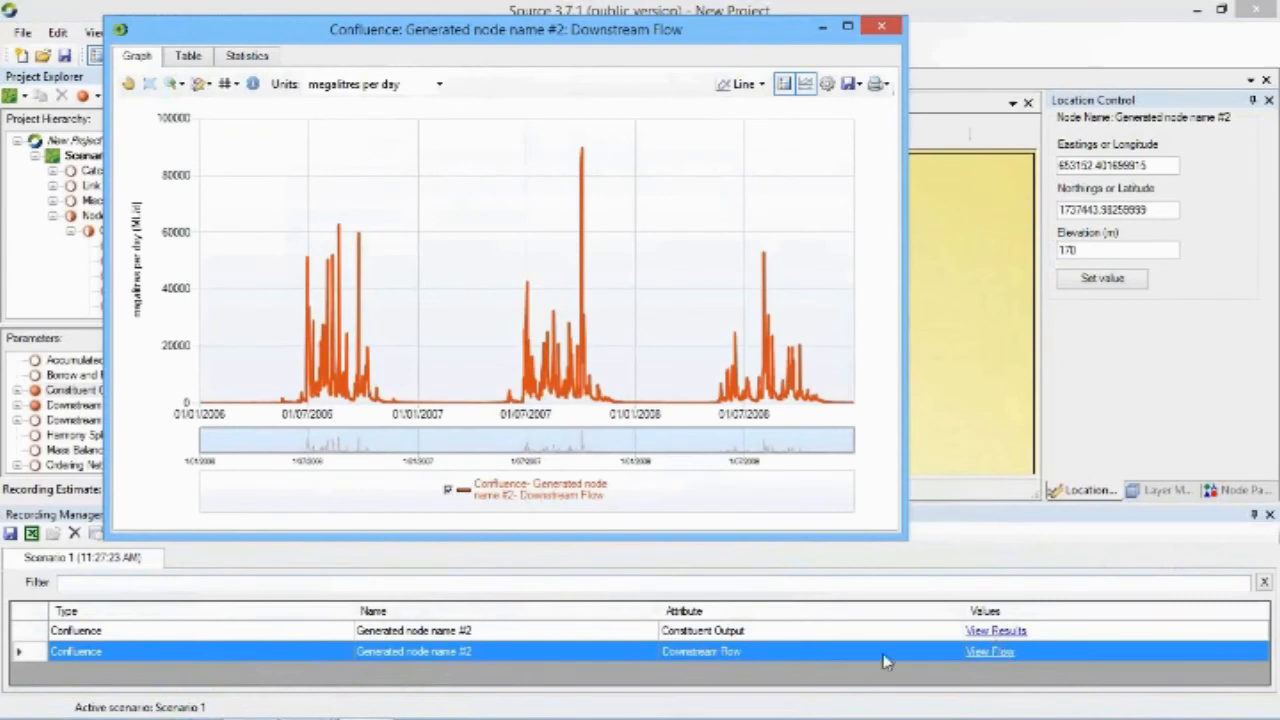
- Plot the outlet node's sediment Outflow Mass in metric ton, then close the constituent results
{"action": "left_click", "coordinate": [1010, 632]}
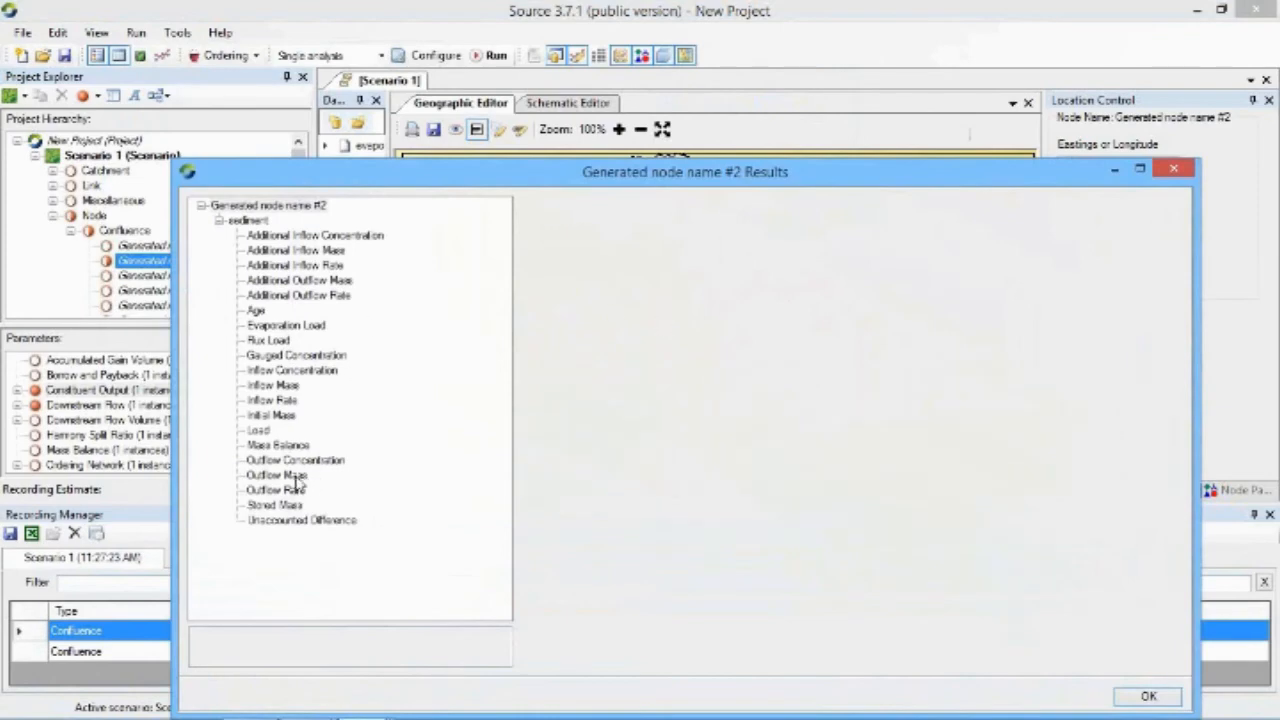
{"action": "left_click", "coordinate": [290, 476]}
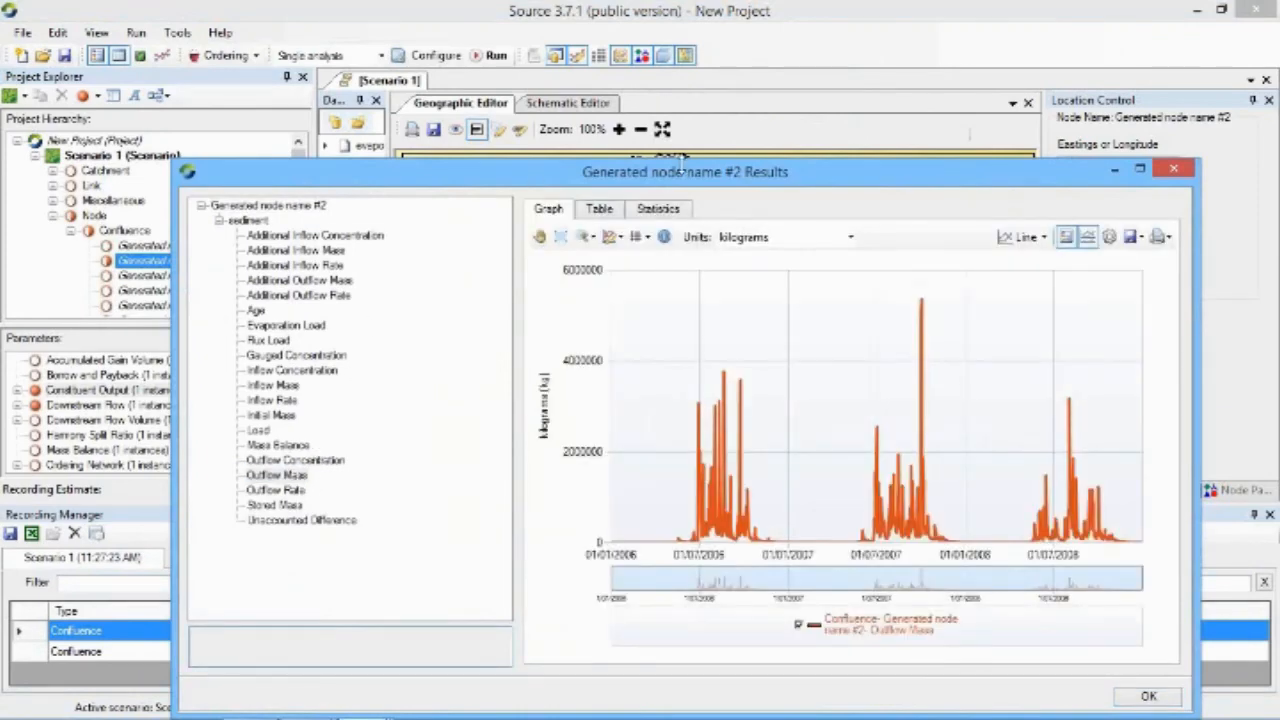
{"action": "left_click_drag", "start_coordinate": [685, 172], "coordinate": [564, 48]}
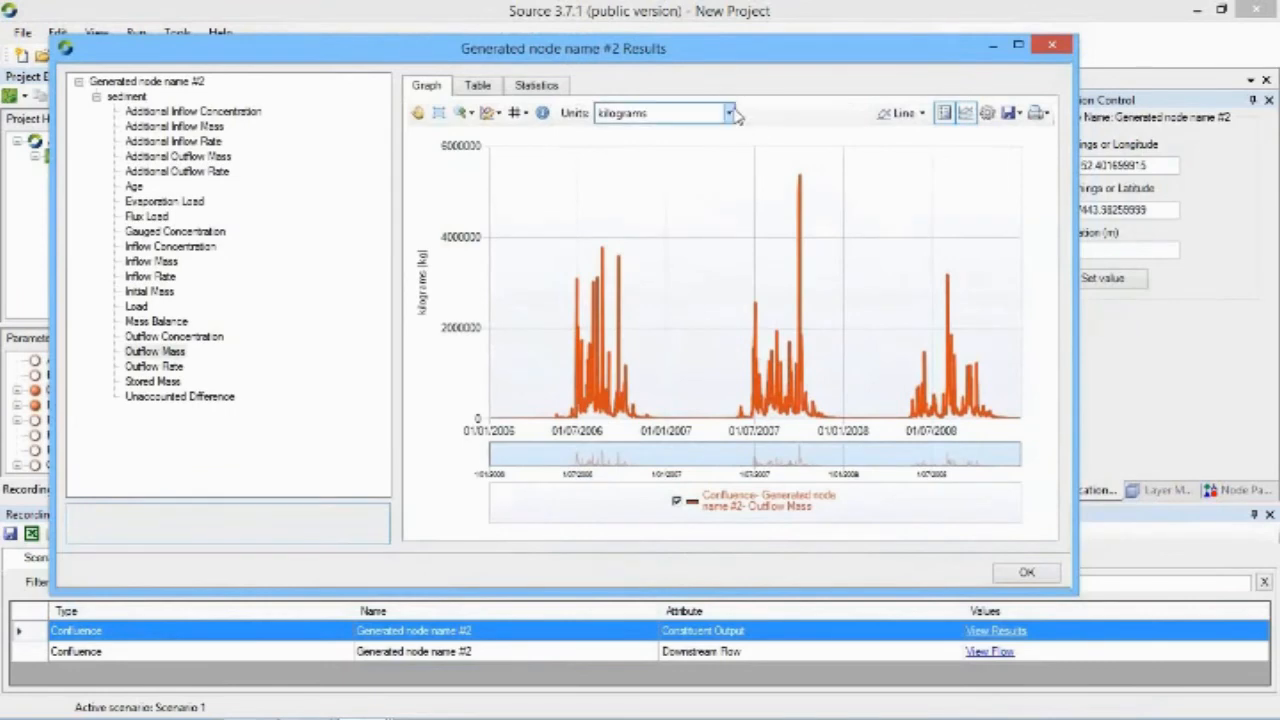
{"action": "left_click", "coordinate": [729, 113]}
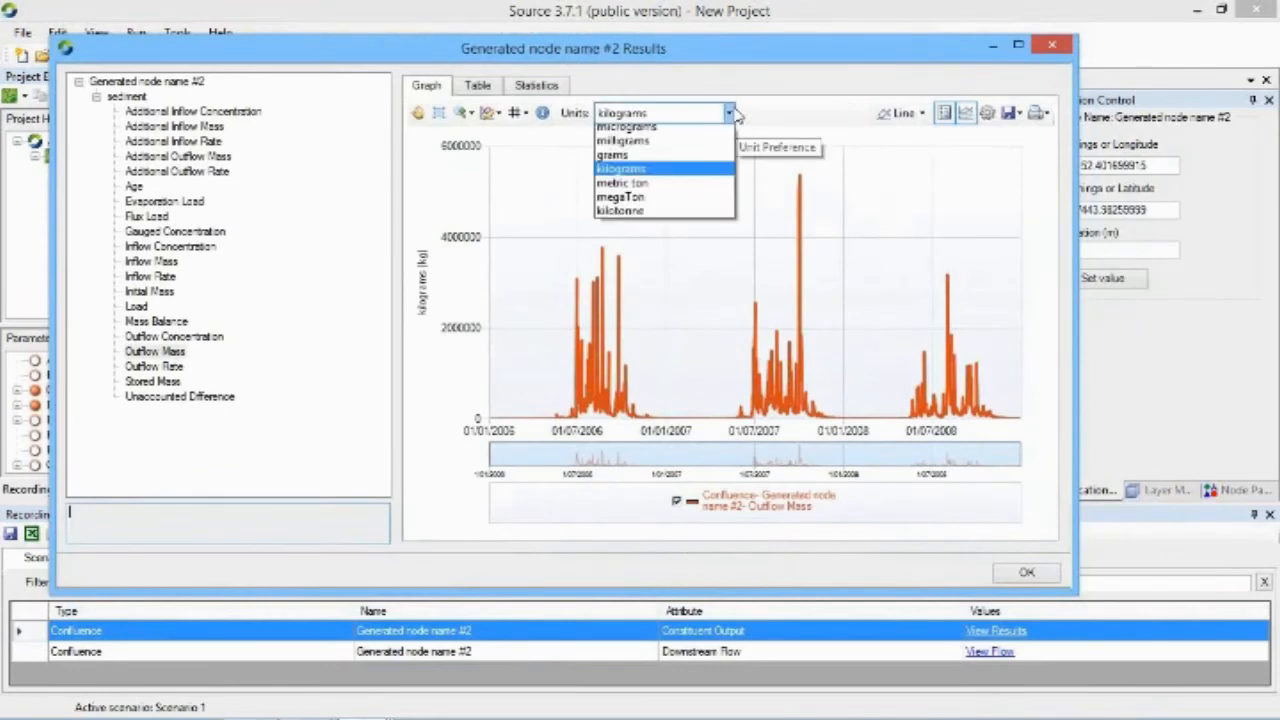
{"action": "left_click", "coordinate": [648, 190]}
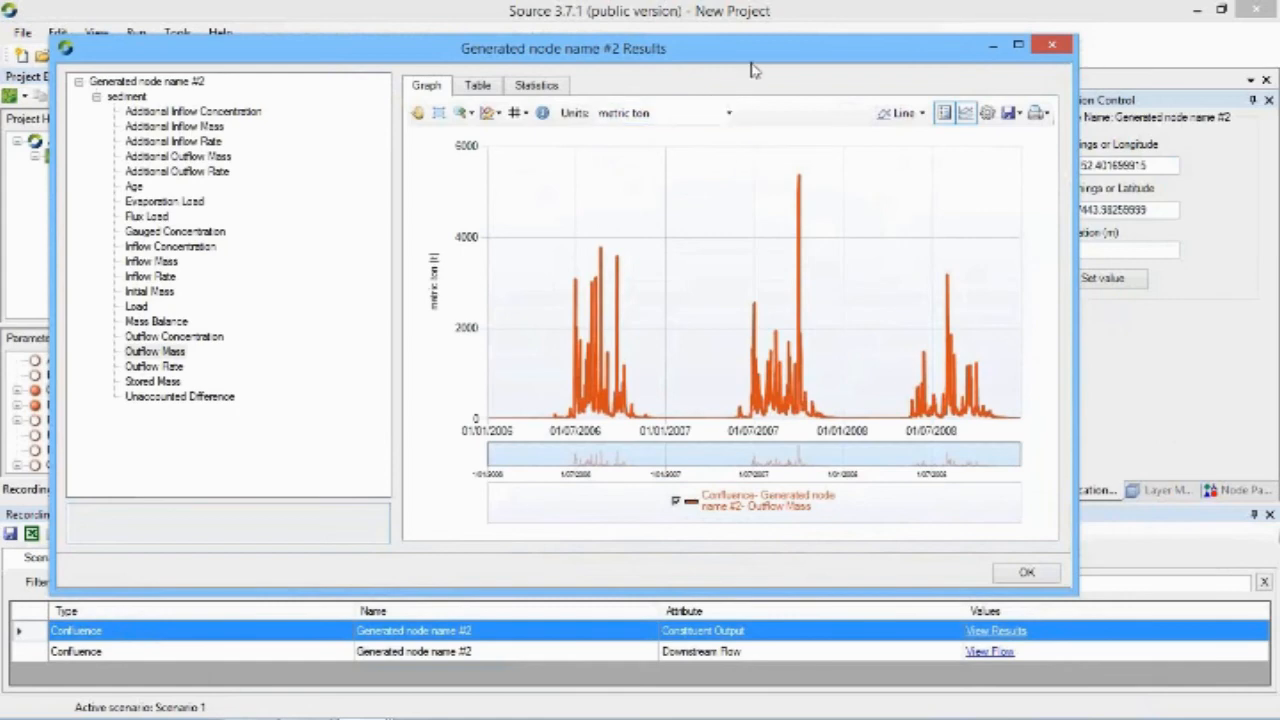
{"action": "left_click_drag", "start_coordinate": [775, 48], "coordinate": [566, 63]}
{"action": "left_click", "coordinate": [846, 62]}
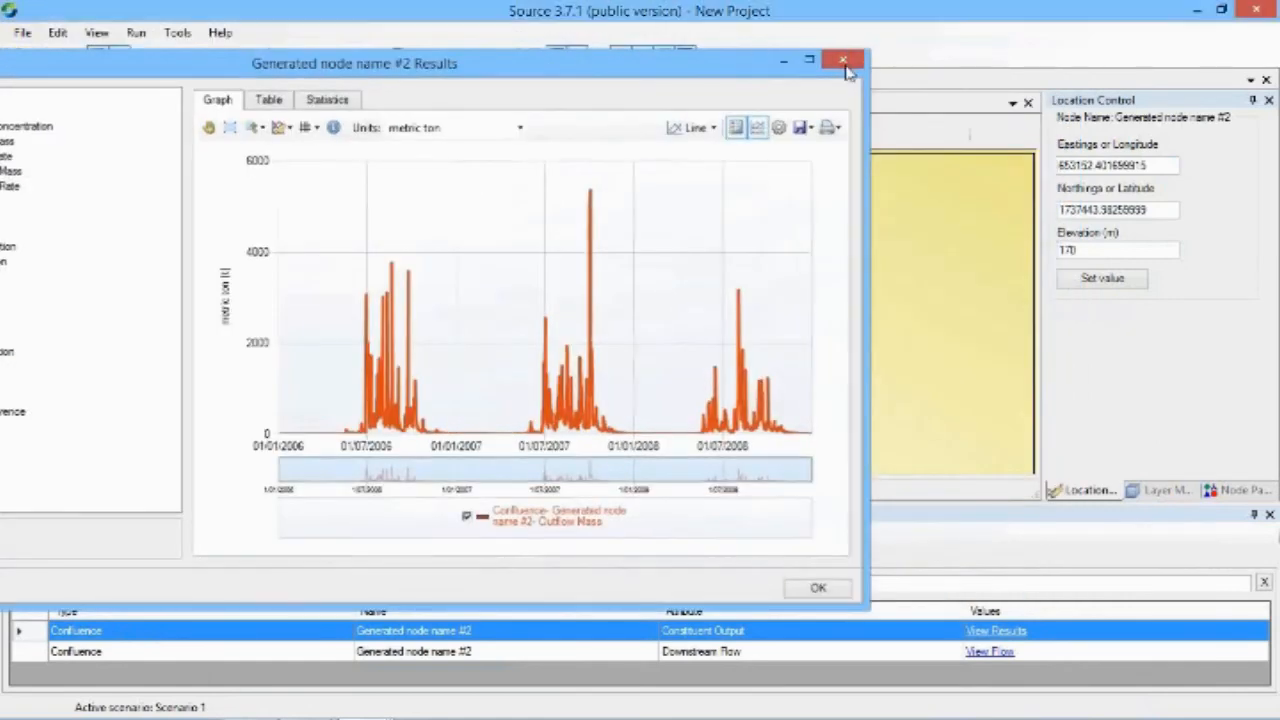
- Record Downstream Flow and Constituent Output for the upstream confluence Generated node name #4 and rerun Scenario 1
{"action": "left_click", "coordinate": [683, 316]}
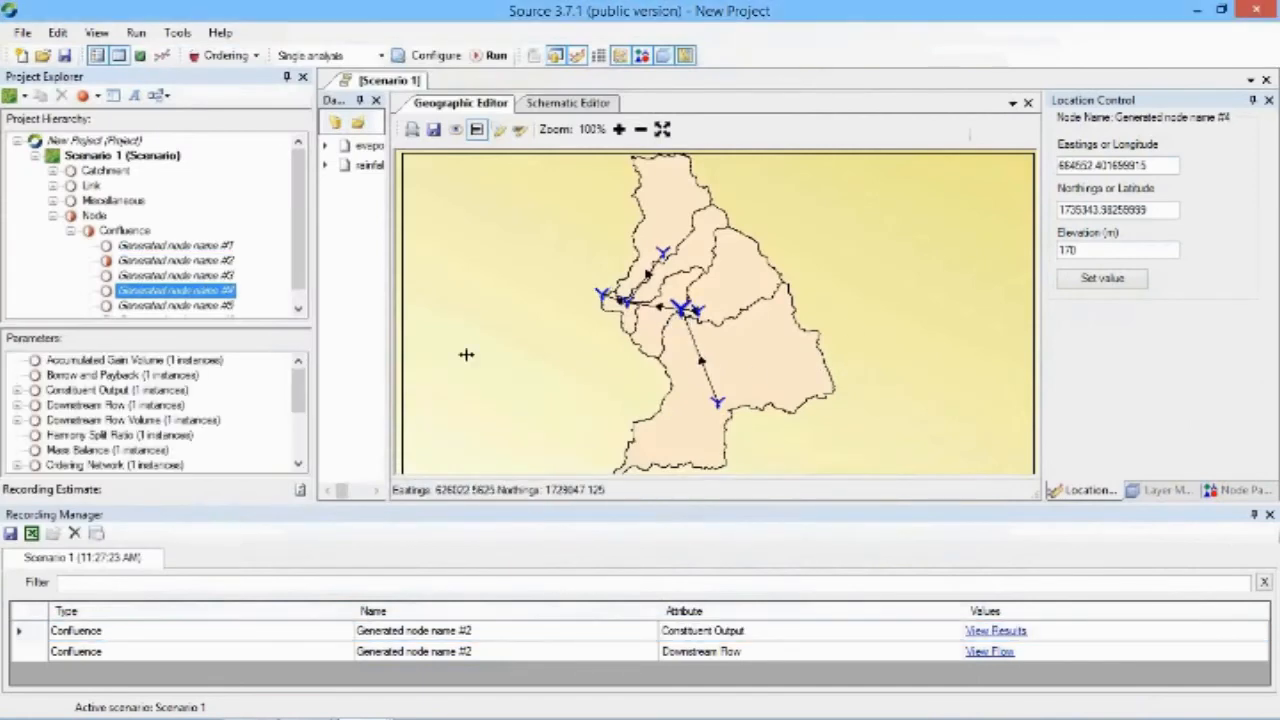
{"action": "left_click", "coordinate": [117, 410]}
{"action": "right_click", "coordinate": [117, 408]}
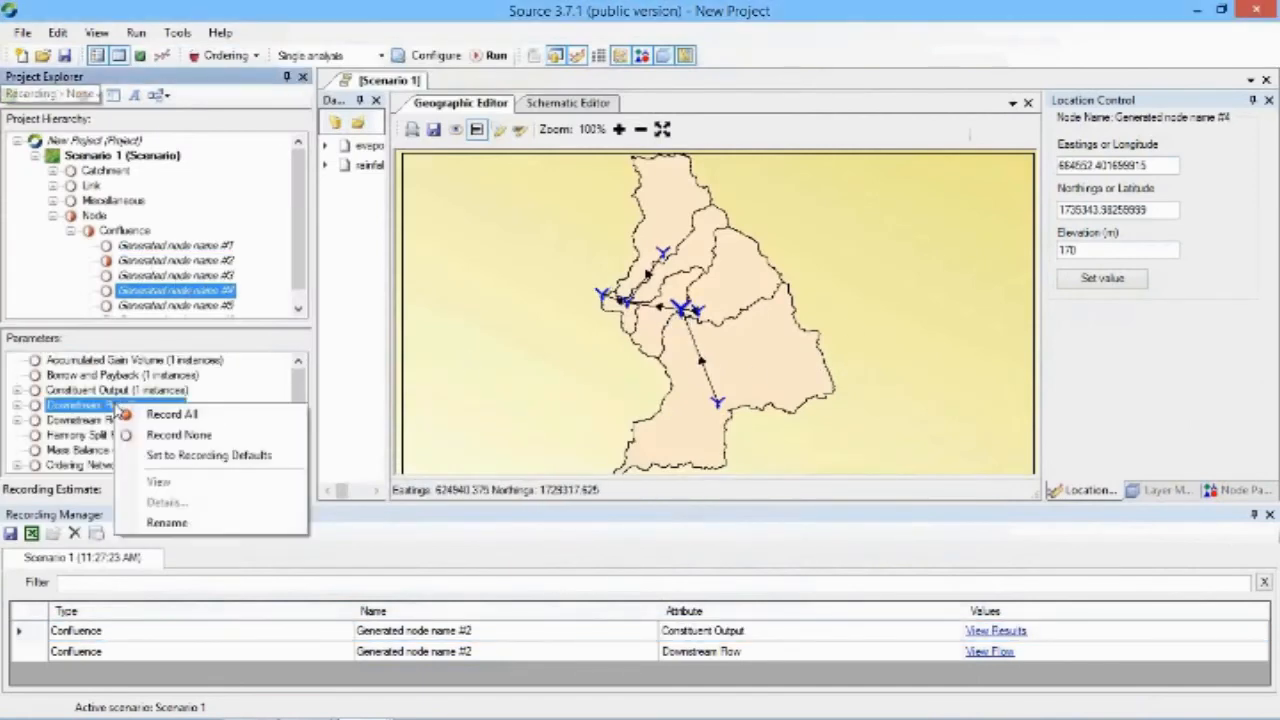
{"action": "left_click", "coordinate": [157, 415]}
{"action": "left_click", "coordinate": [157, 392]}
{"action": "right_click", "coordinate": [157, 392]}
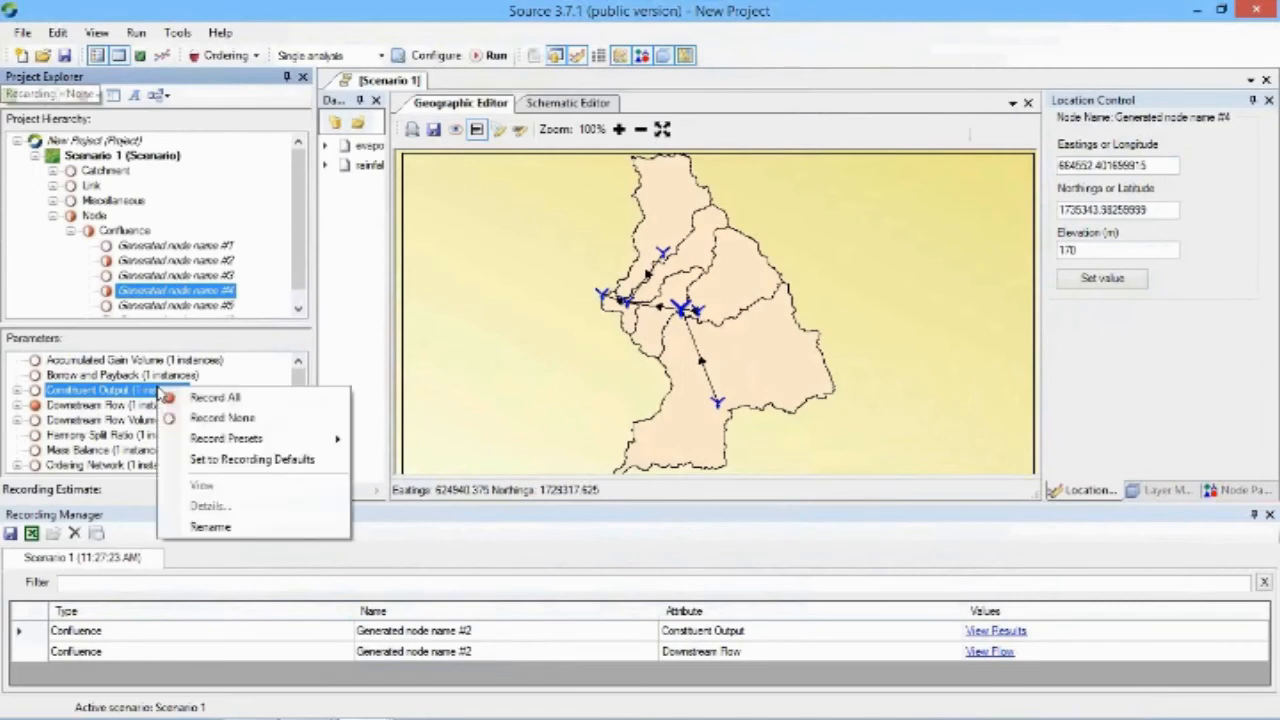
{"action": "left_click", "coordinate": [240, 420]}
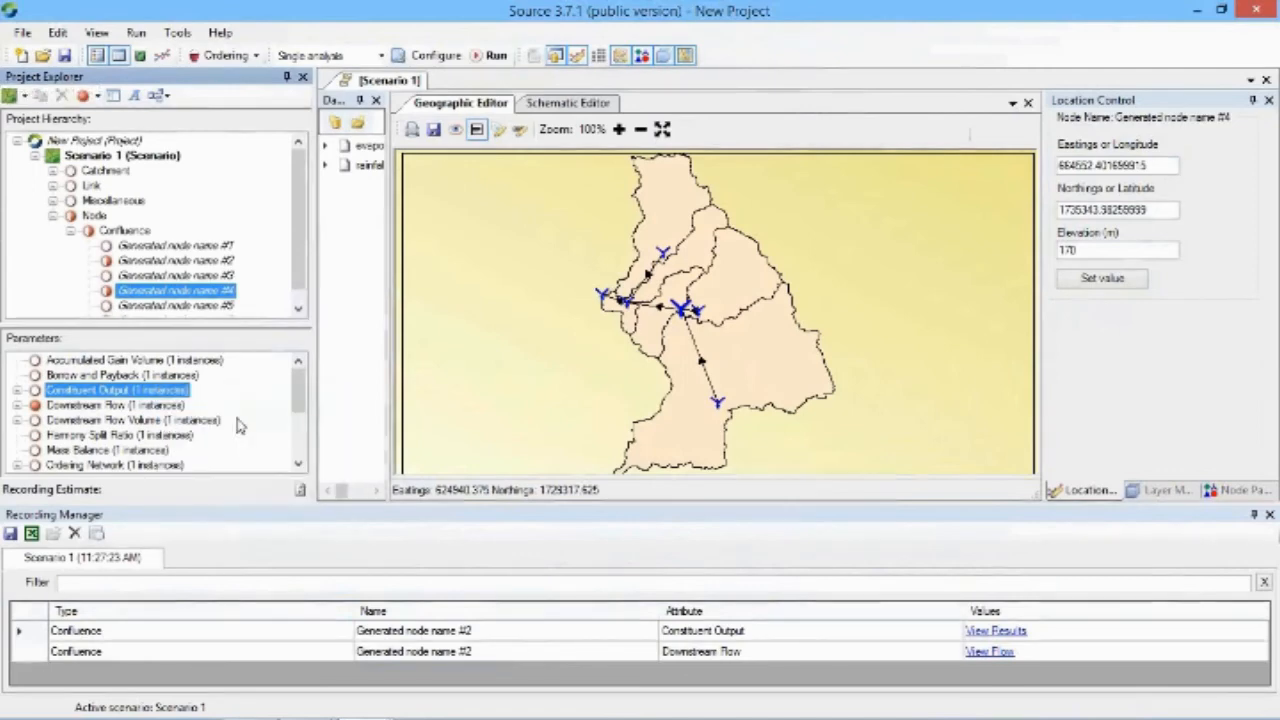
{"action": "right_click", "coordinate": [155, 395]}
{"action": "left_click", "coordinate": [212, 406]}
{"action": "left_click", "coordinate": [497, 55]}
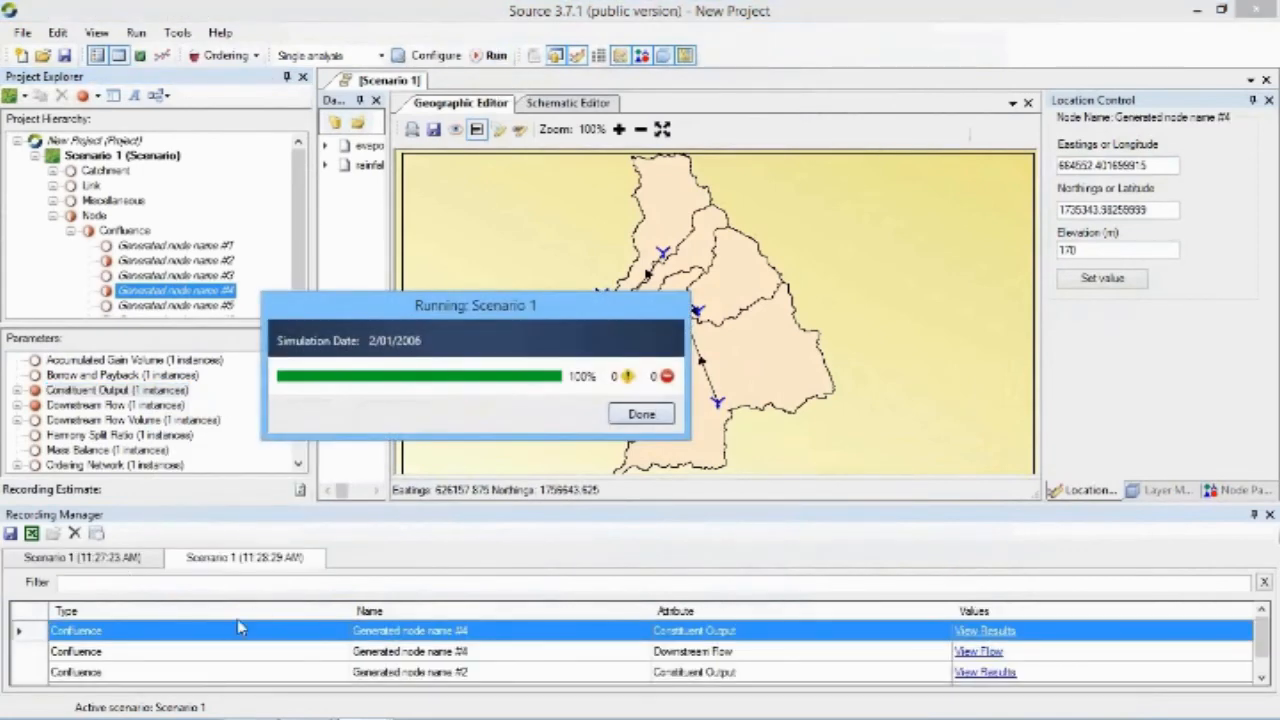
{"action": "left_click", "coordinate": [640, 414]}
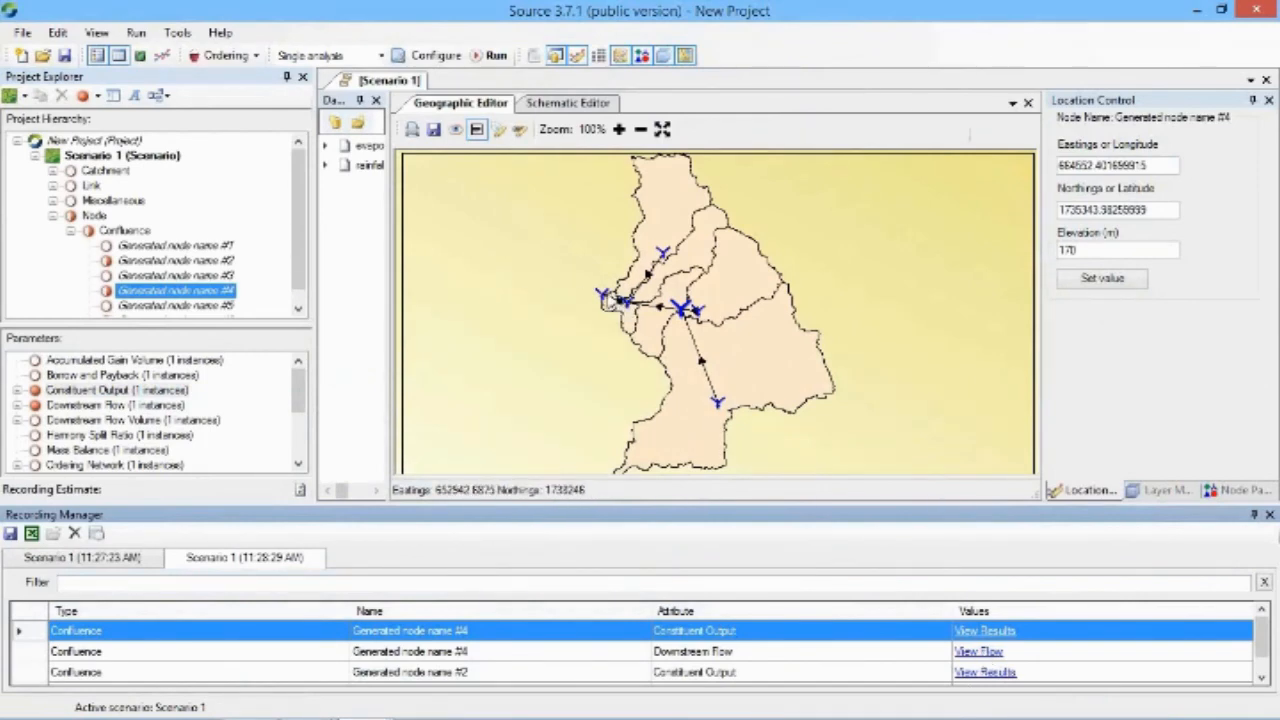
- View the Downstream Flow graph of outlet node #2 from the second run and close it
{"action": "left_click", "coordinate": [605, 299]}
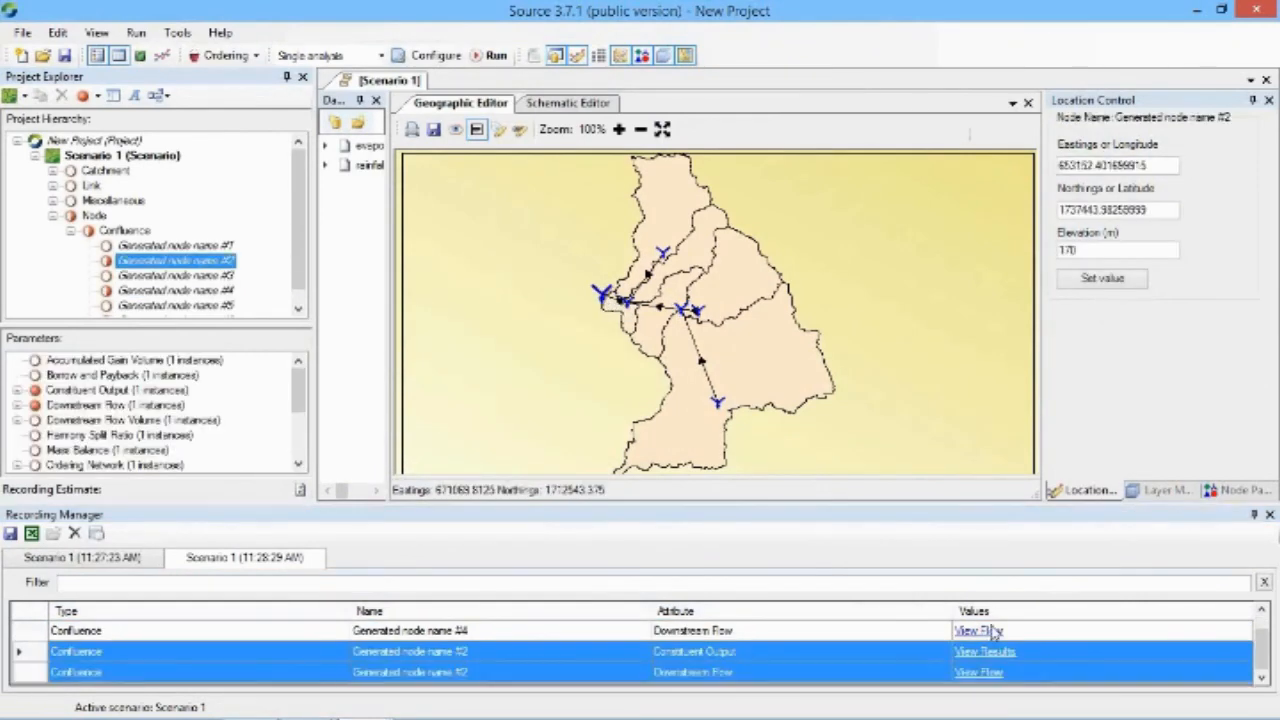
{"action": "left_click", "coordinate": [978, 673]}
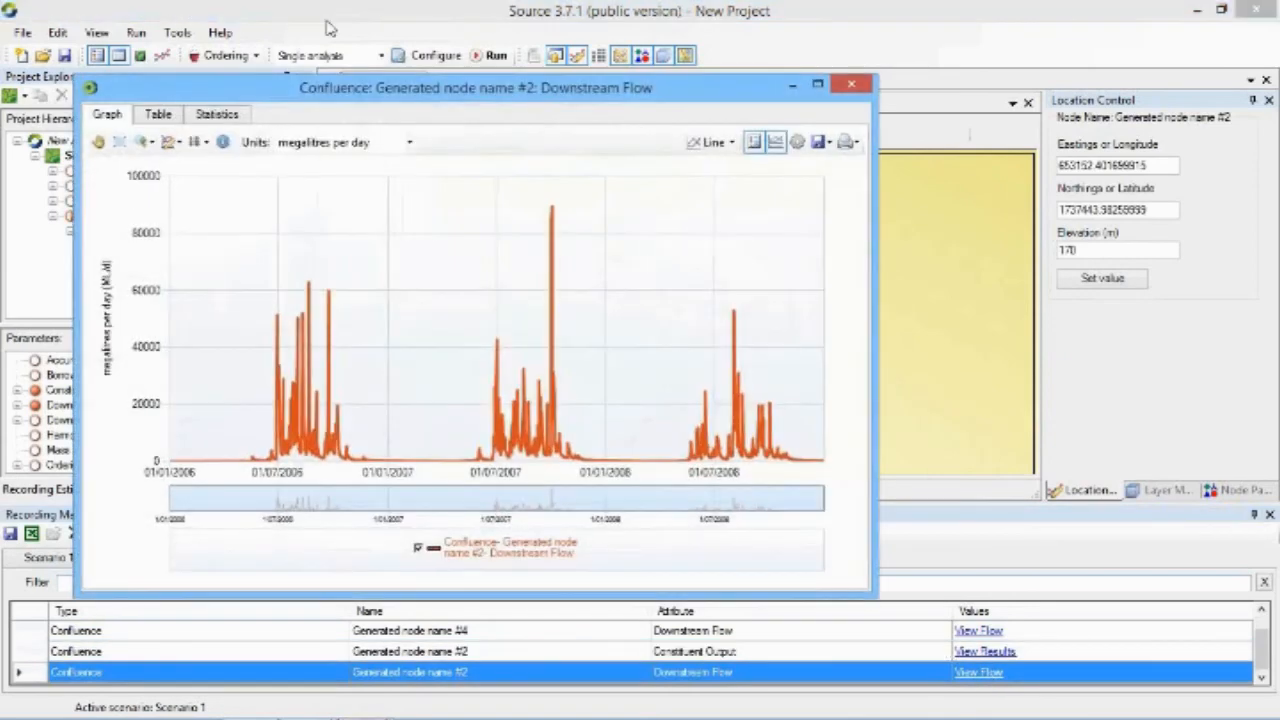
{"action": "left_click_drag", "start_coordinate": [350, 87], "coordinate": [299, 26]}
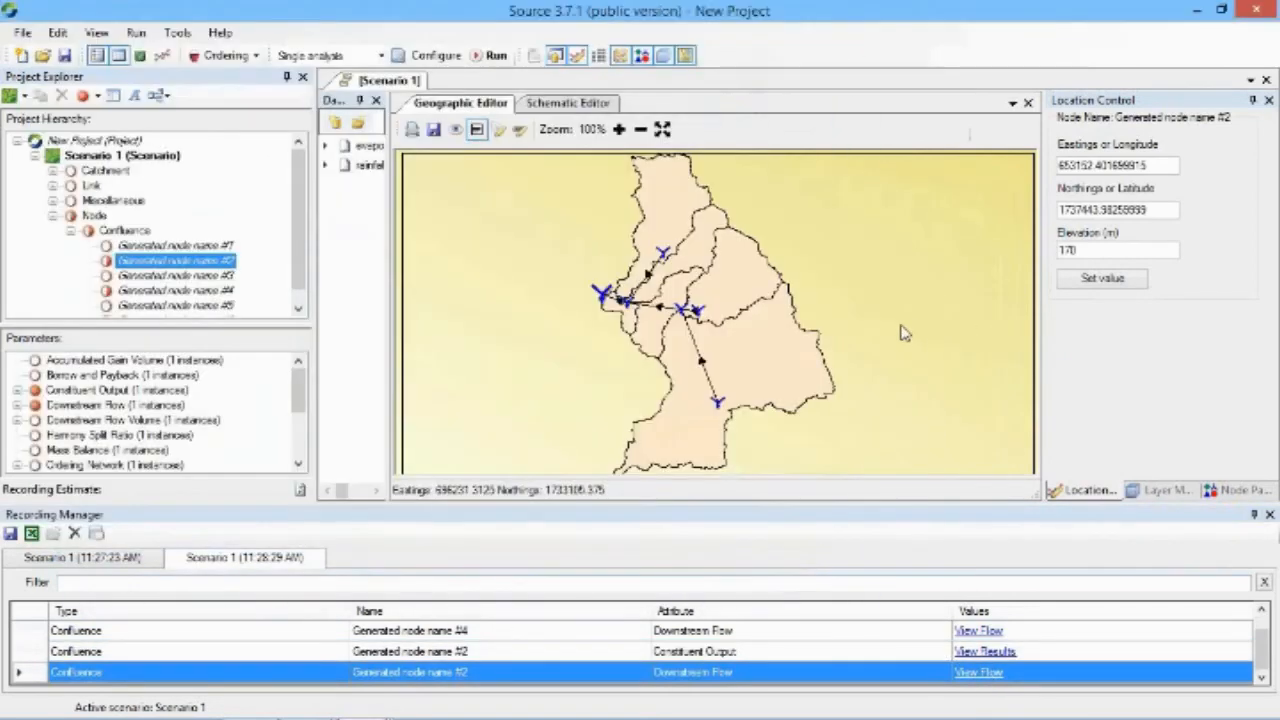
- View the second run's Downstream Flow graph for upstream confluence node #4 and move its window aside
{"action": "left_click", "coordinate": [913, 328]}
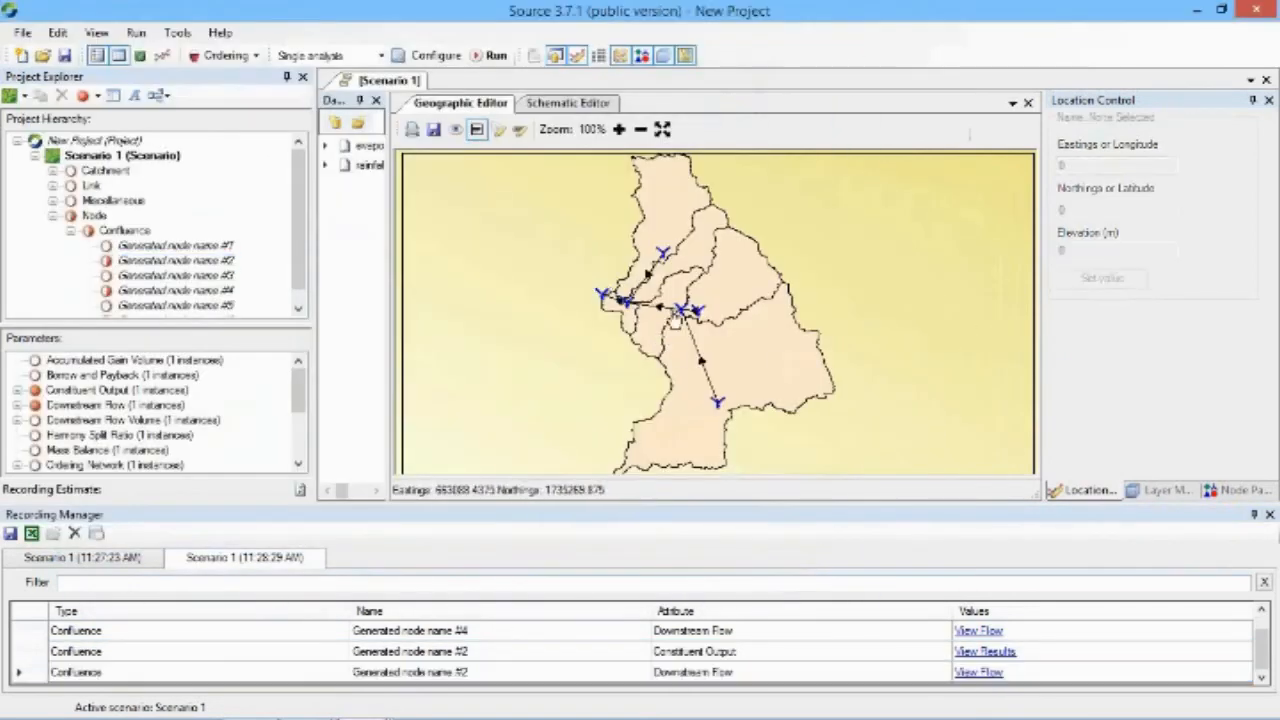
{"action": "left_click", "coordinate": [680, 312]}
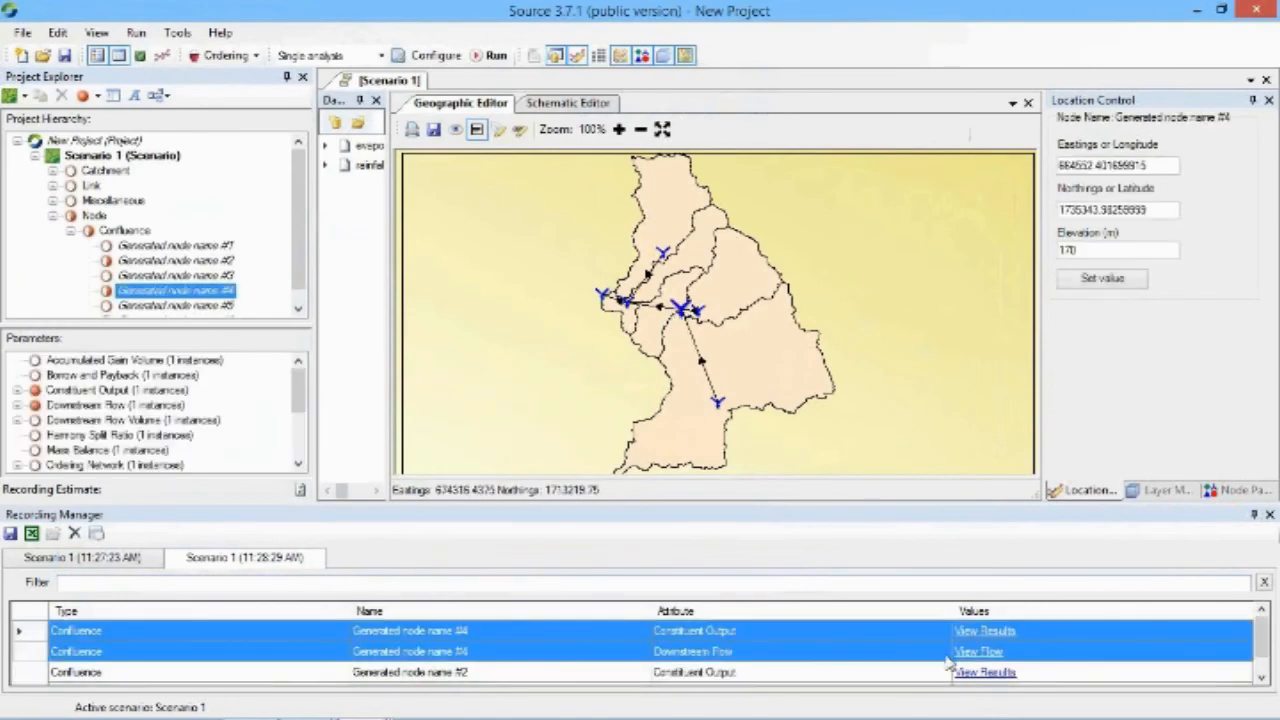
{"action": "left_click", "coordinate": [978, 651]}
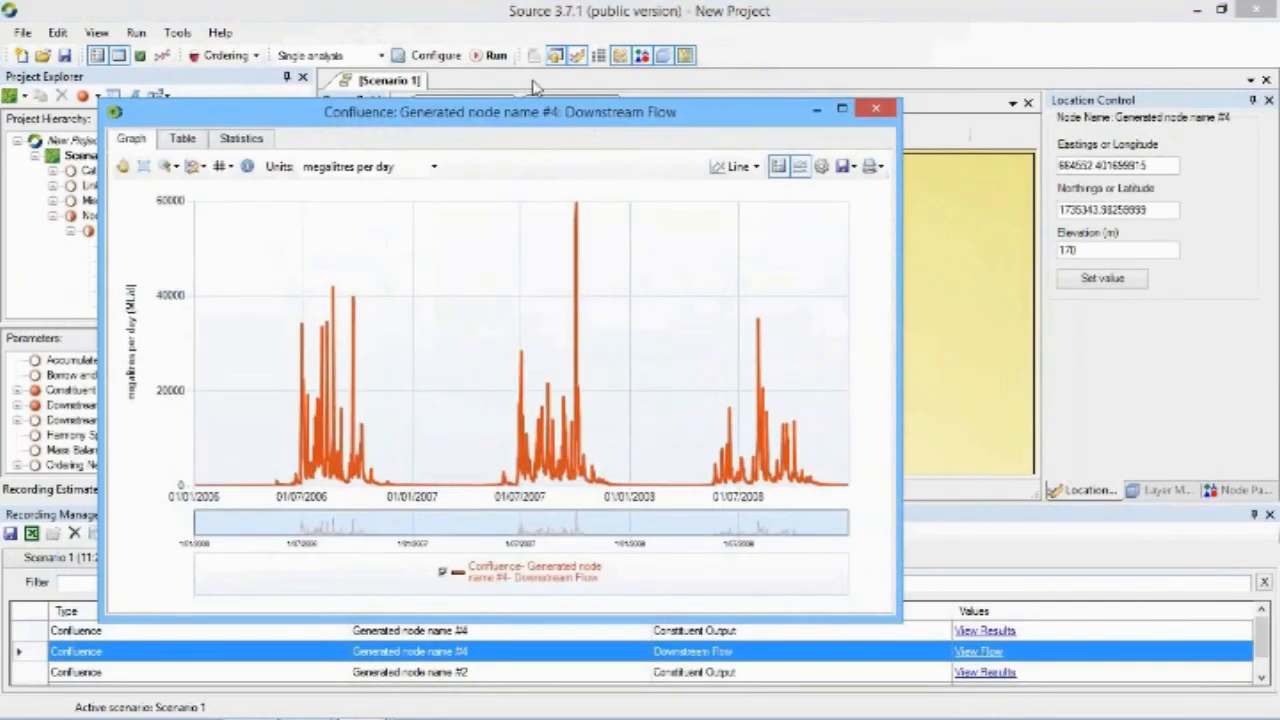
{"action": "left_click_drag", "start_coordinate": [535, 112], "coordinate": [759, 88]}
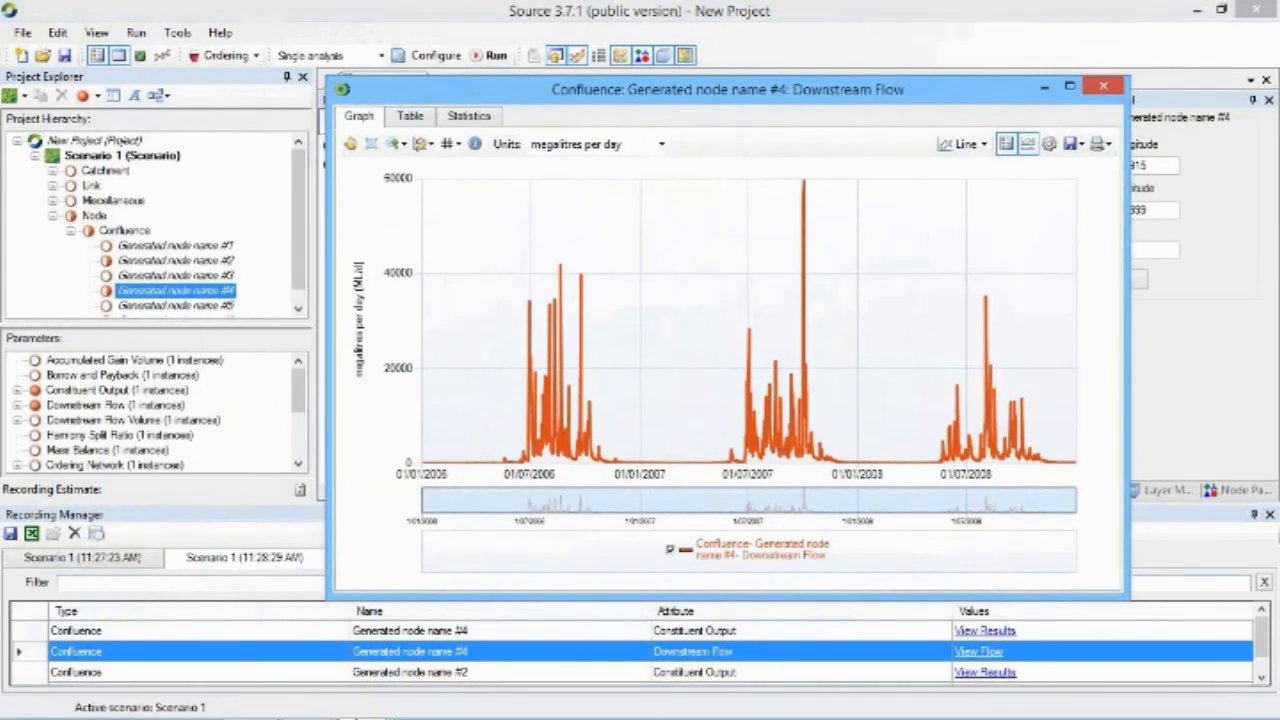
- Bring back node #2's Downstream Flow graph and overlay its flow series on node #4's graph
{"action": "mouse_move", "coordinate": [362, 700]}
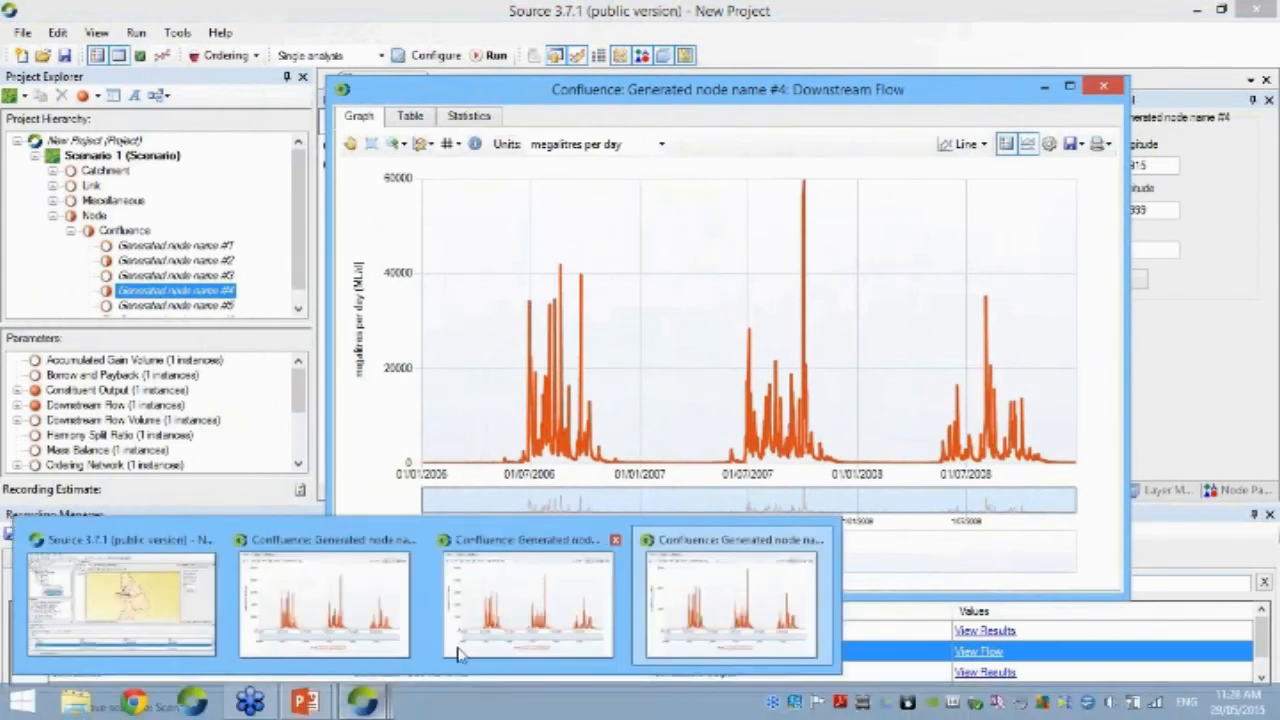
{"action": "mouse_move", "coordinate": [483, 628]}
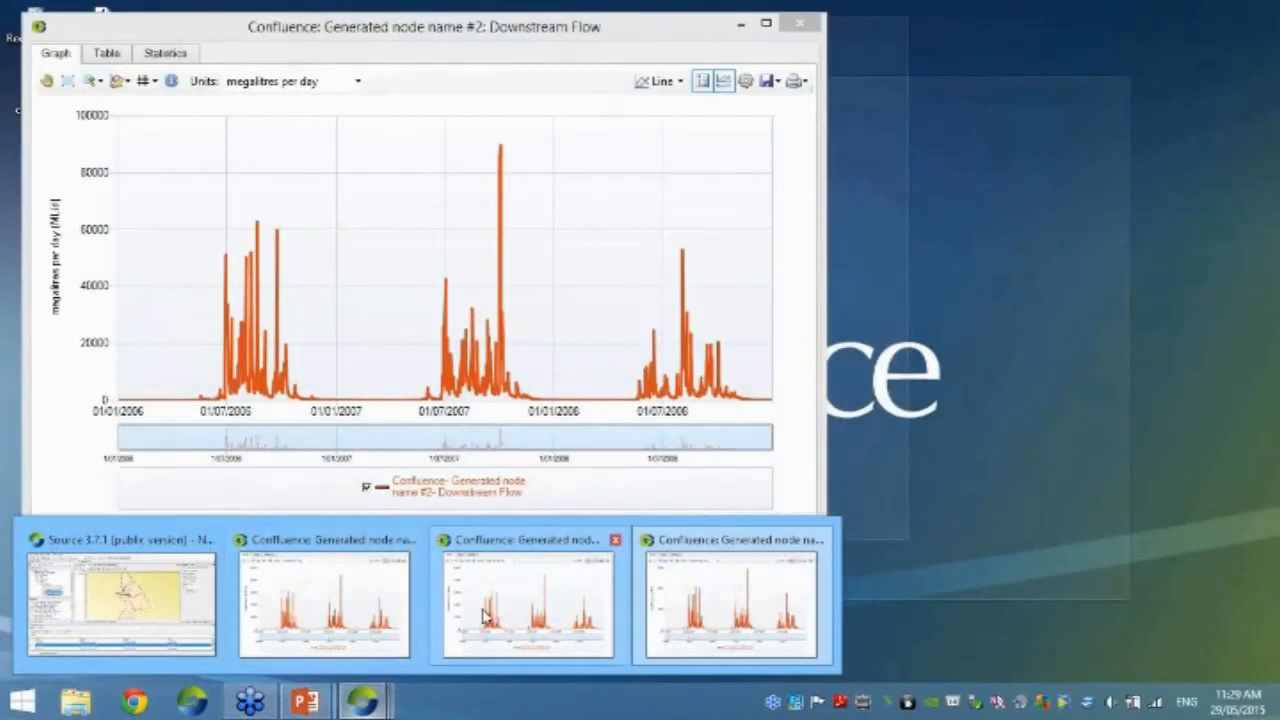
{"action": "left_click", "coordinate": [483, 628]}
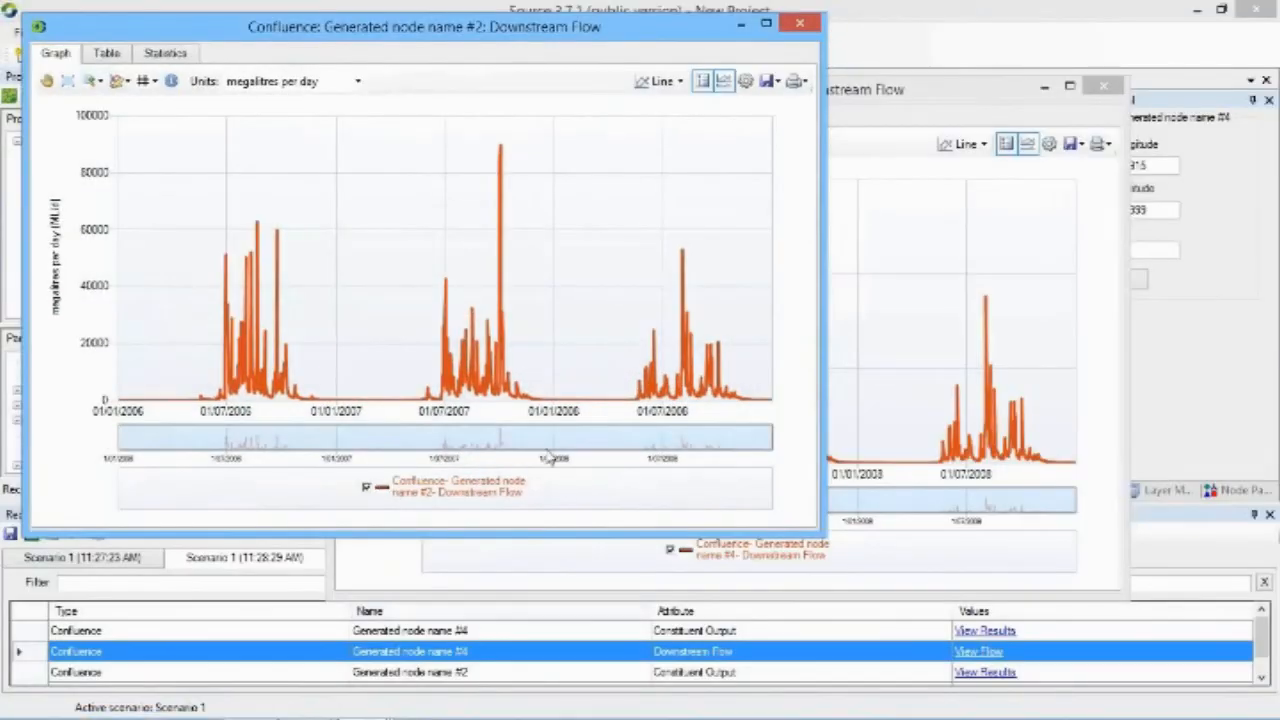
{"action": "left_click", "coordinate": [48, 82]}
{"action": "left_click_drag", "start_coordinate": [953, 333], "coordinate": [948, 334]}
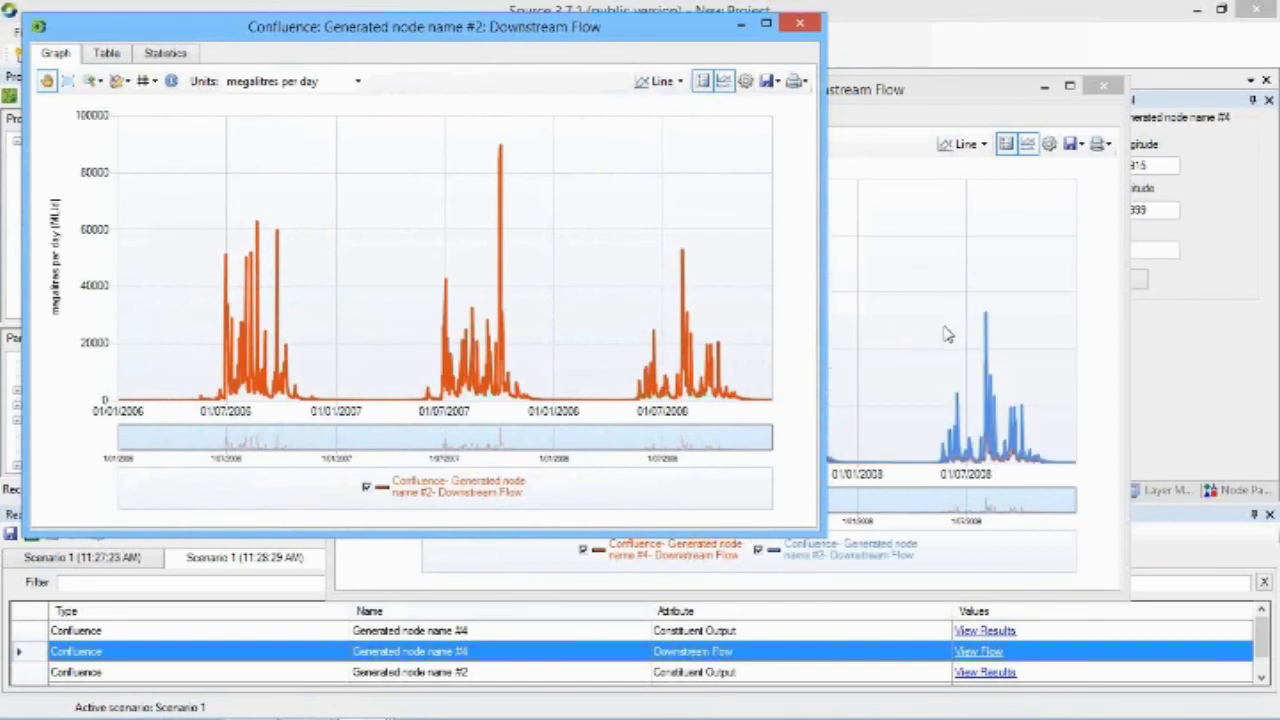
- Compare the two overlaid flow series in node #4's graph, then close both graph windows
{"action": "left_click", "coordinate": [913, 97]}
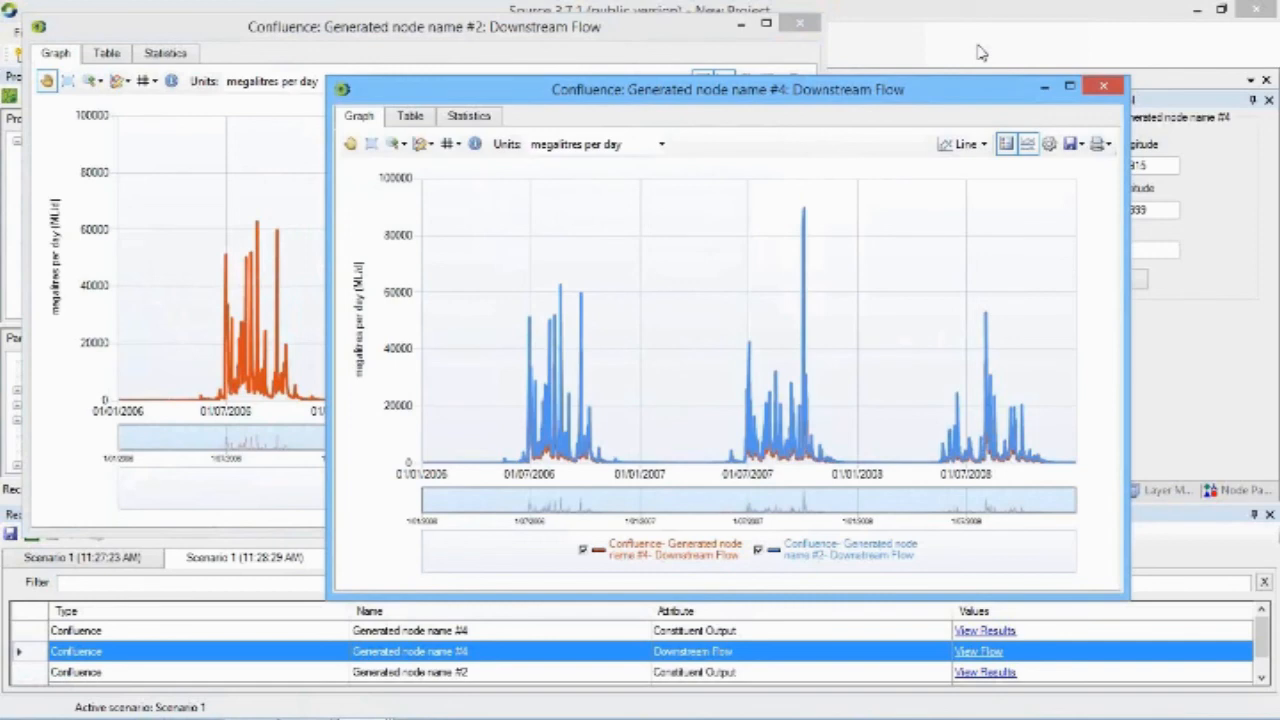
{"action": "left_click_drag", "start_coordinate": [902, 98], "coordinate": [562, 99]}
{"action": "left_click", "coordinate": [765, 88]}
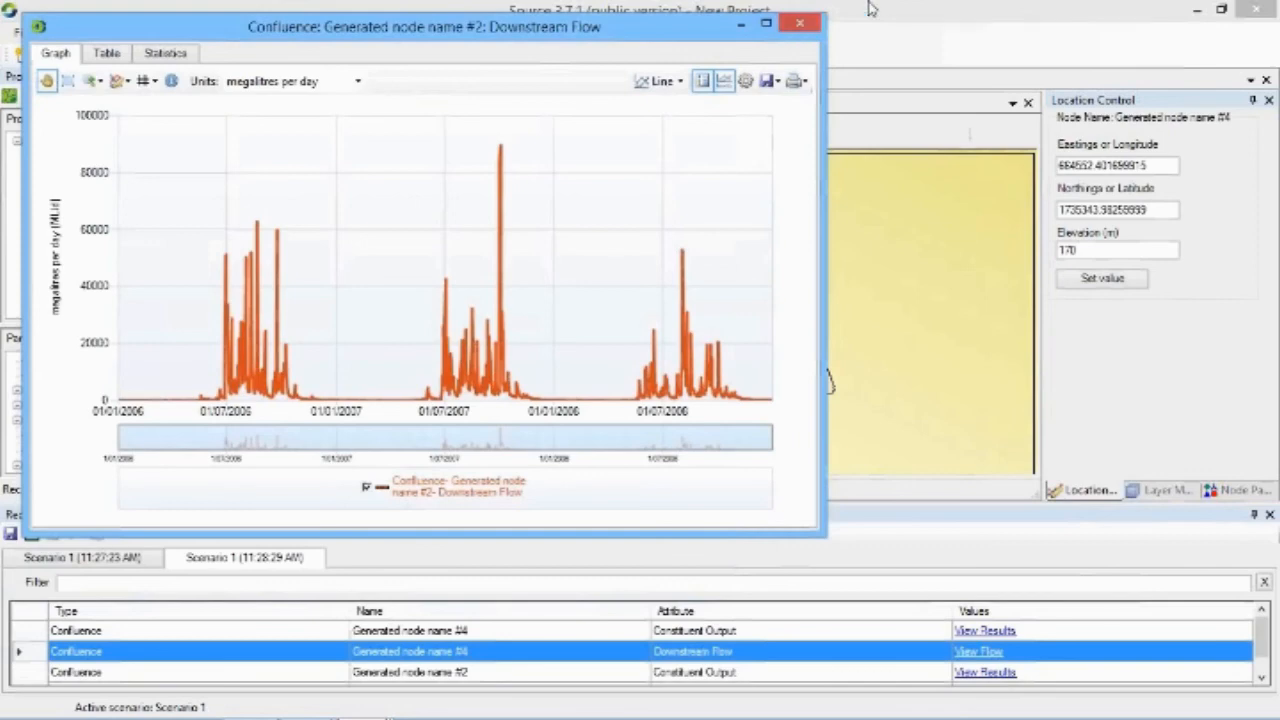
{"action": "left_click", "coordinate": [802, 24]}
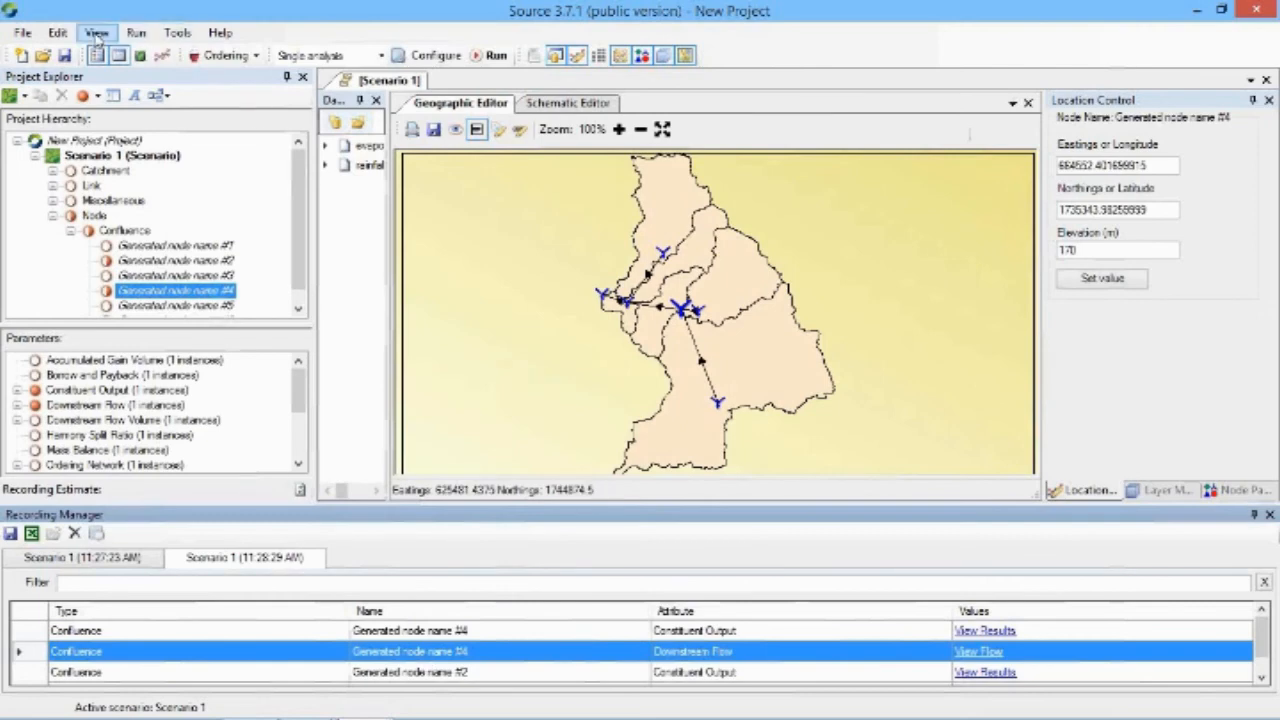
- Change the rainfall runoff model of subcatchment SC #1's Other functional unit to SURM
{"action": "left_click", "coordinate": [57, 33]}
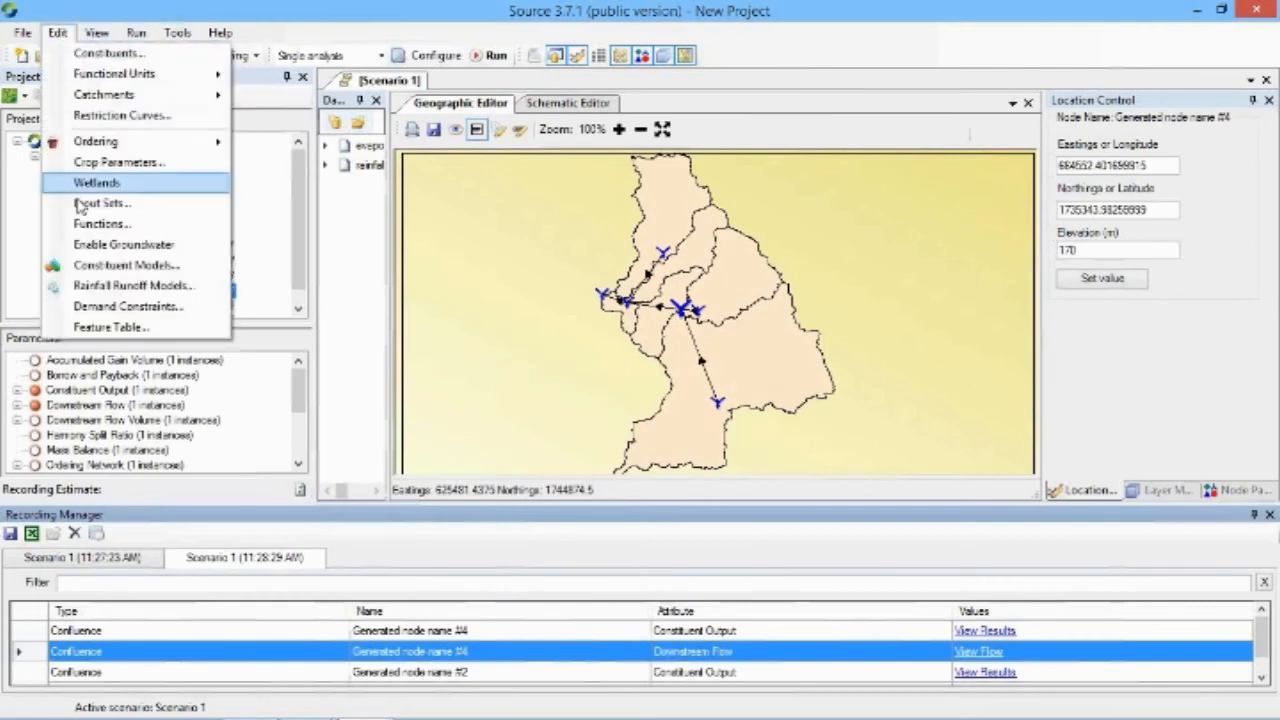
{"action": "left_click", "coordinate": [95, 293]}
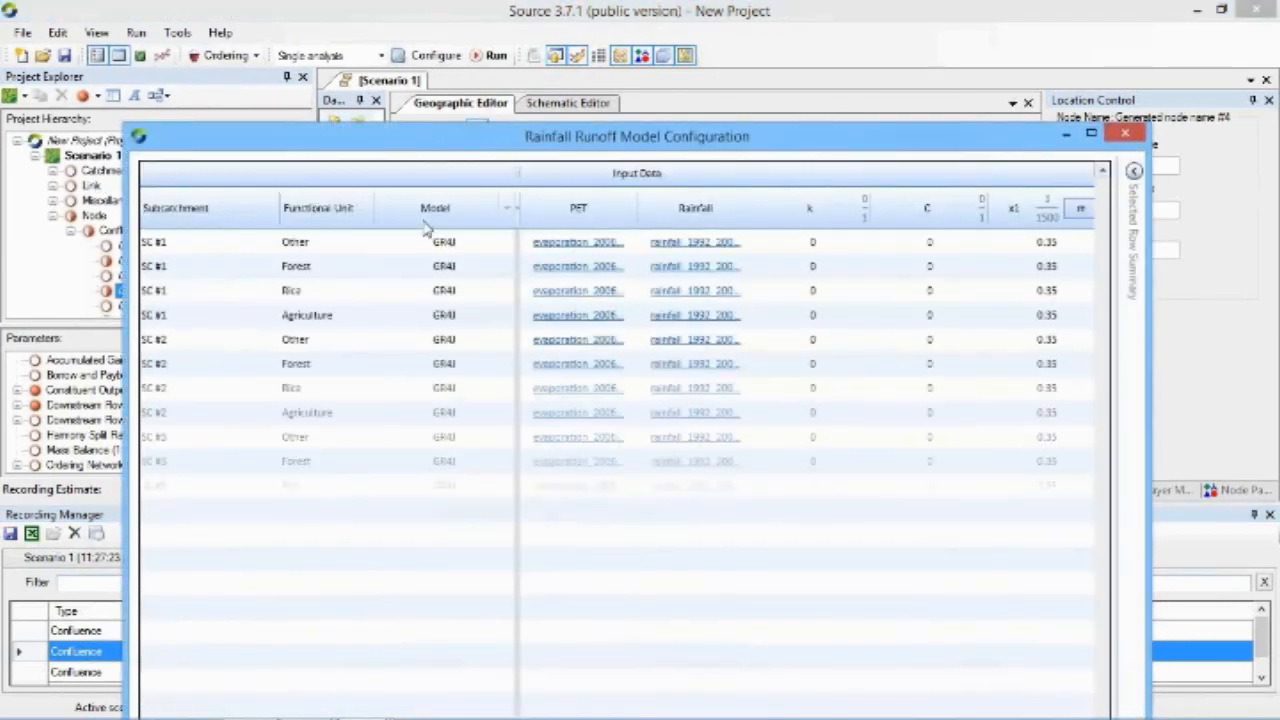
{"action": "left_click", "coordinate": [490, 246]}
{"action": "left_click", "coordinate": [500, 246]}
{"action": "left_click", "coordinate": [503, 246]}
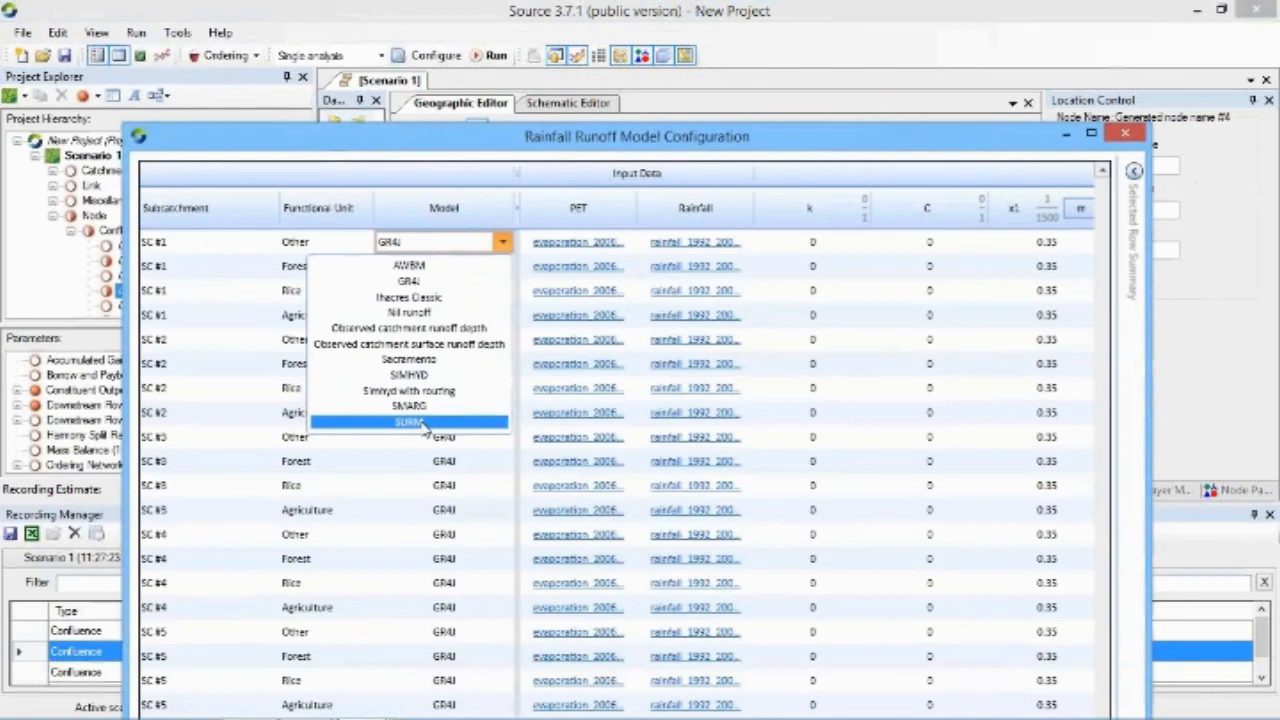
{"action": "left_click", "coordinate": [424, 426]}
- Set the runoff model of SC #1's Other functional unit back to GR4J and close the configuration
{"action": "left_click", "coordinate": [503, 242]}
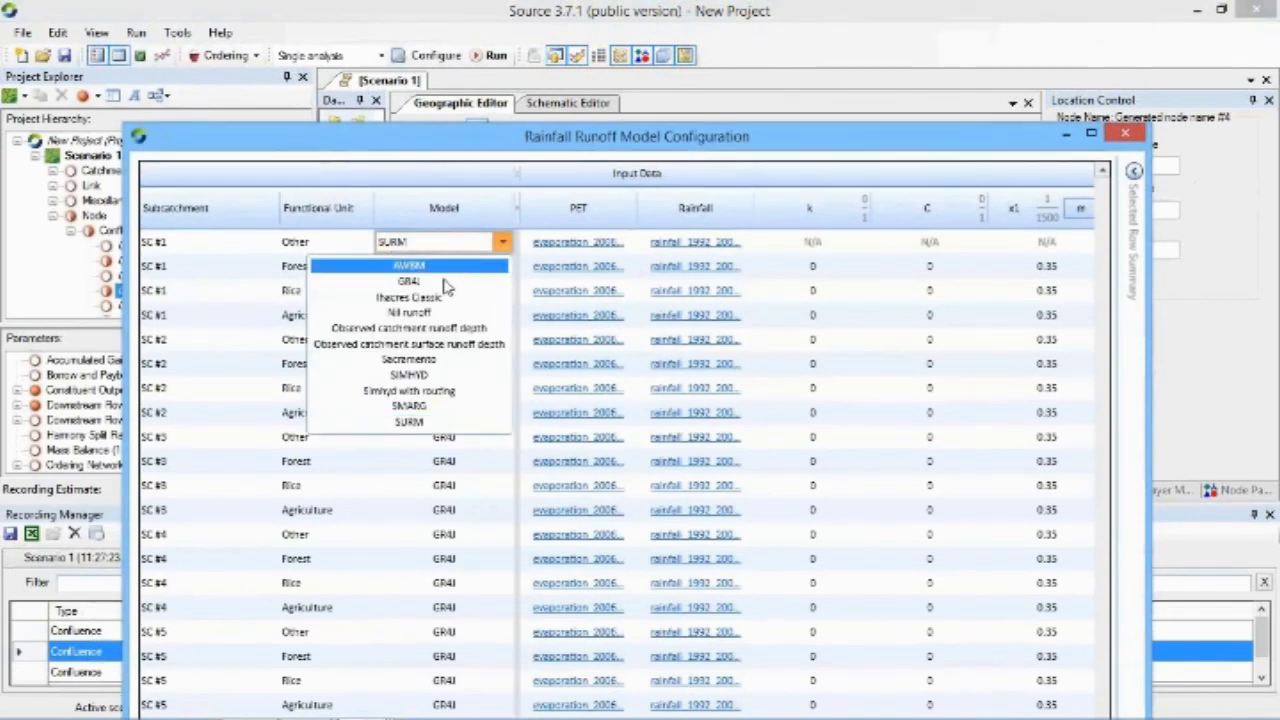
{"action": "left_click", "coordinate": [430, 281]}
{"action": "left_click_drag", "start_coordinate": [628, 139], "coordinate": [338, 135]}
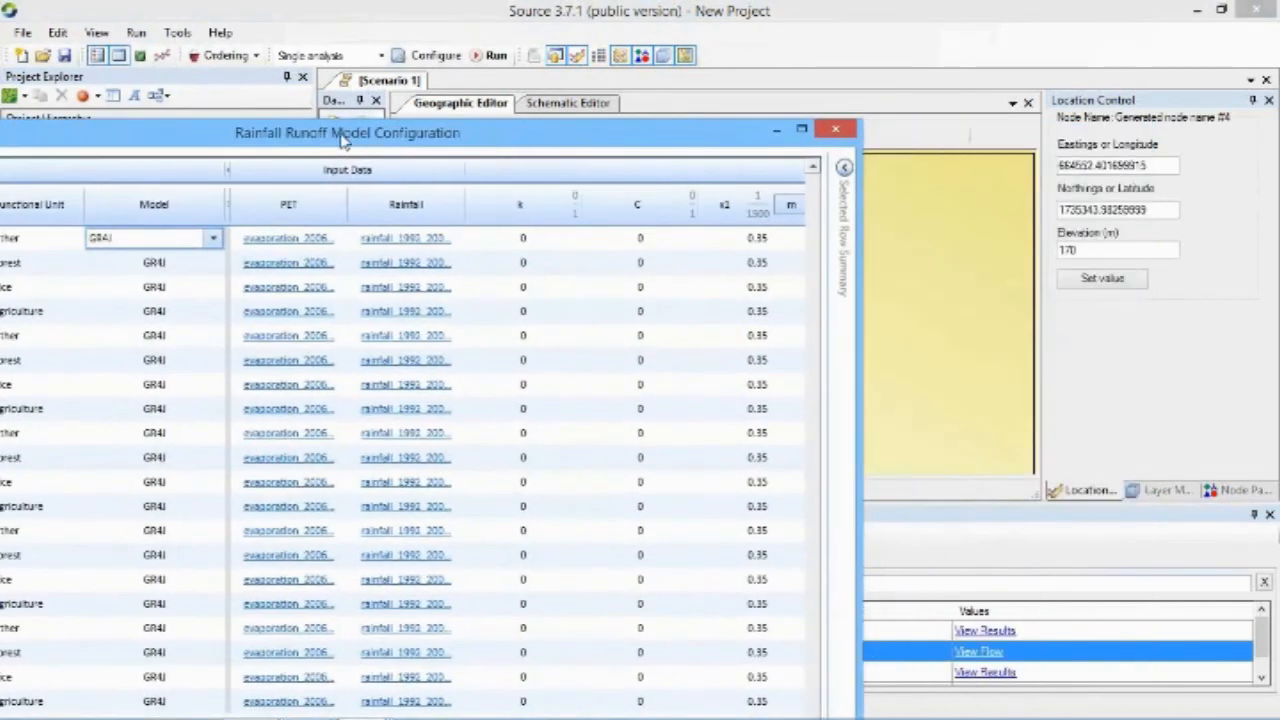
{"action": "left_click", "coordinate": [836, 130]}
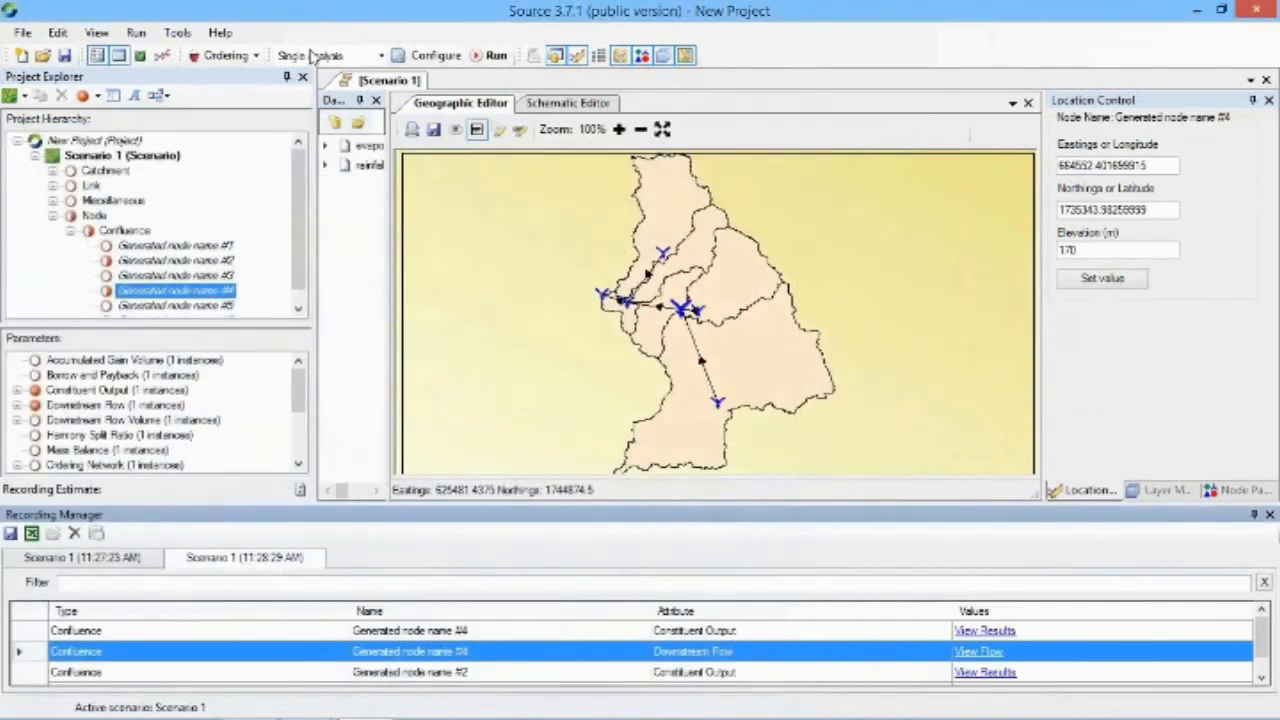
- Switch the analysis type to Flow calibration analysis and back to Single analysis
{"action": "left_click", "coordinate": [381, 55]}
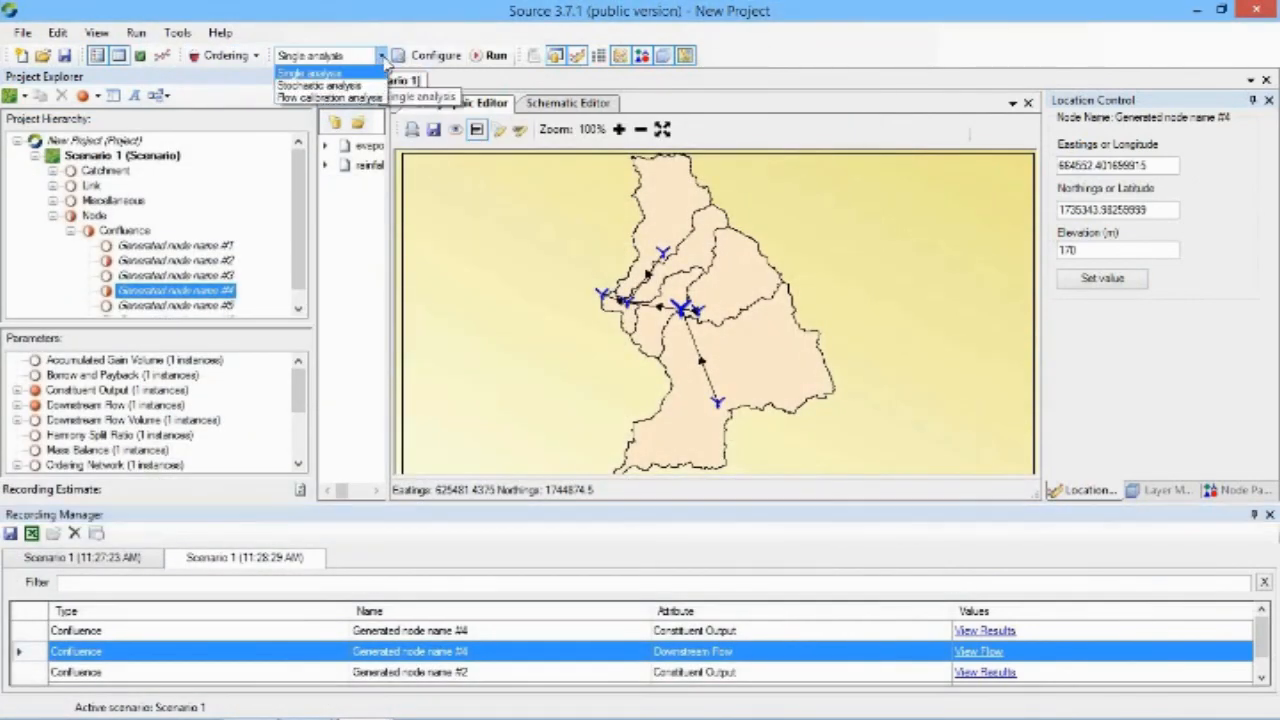
{"action": "left_click", "coordinate": [350, 99]}
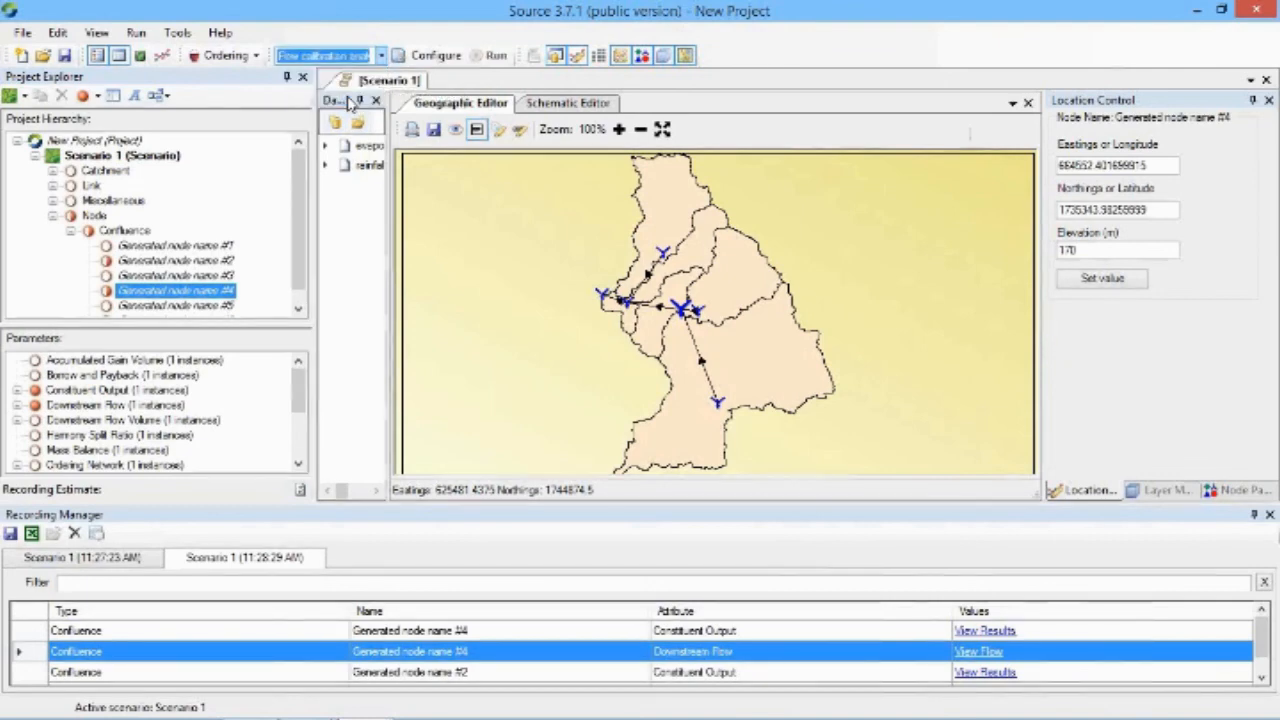
{"action": "left_click", "coordinate": [380, 56]}
{"action": "left_click", "coordinate": [318, 73]}
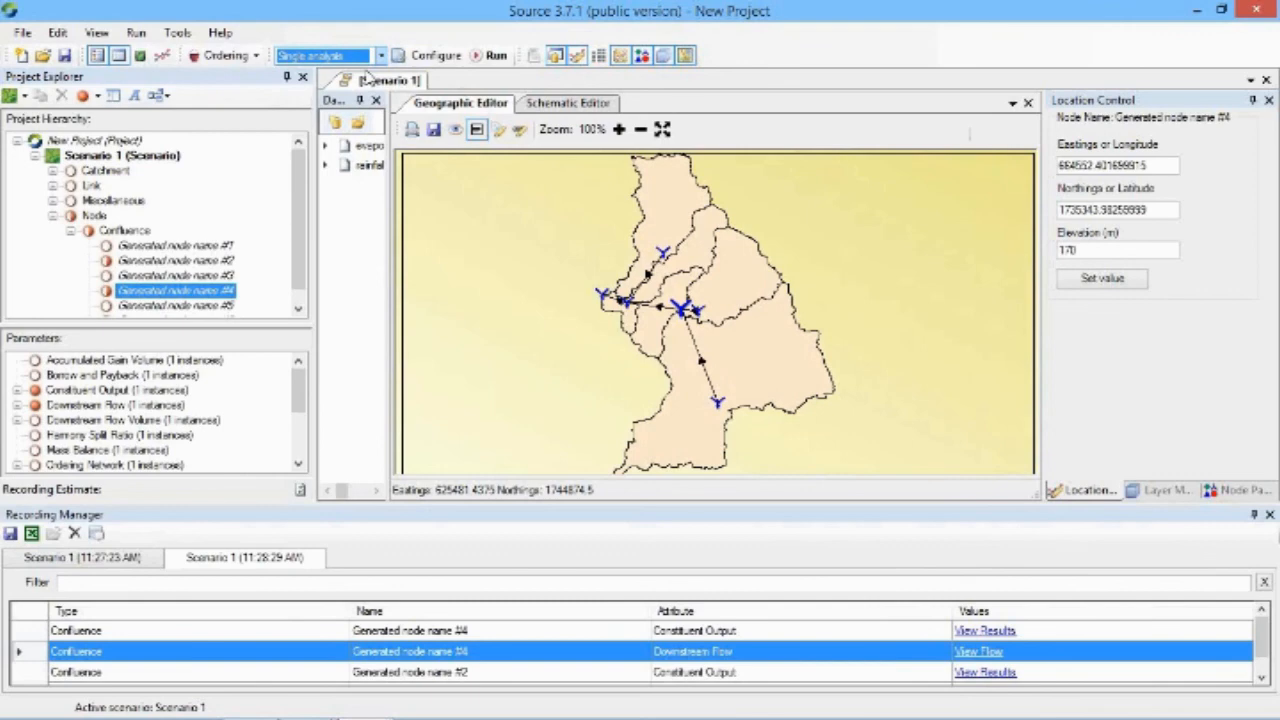
- Change the node model of confluence node #4 on the catchment map to Storage
{"action": "left_click", "coordinate": [681, 318]}
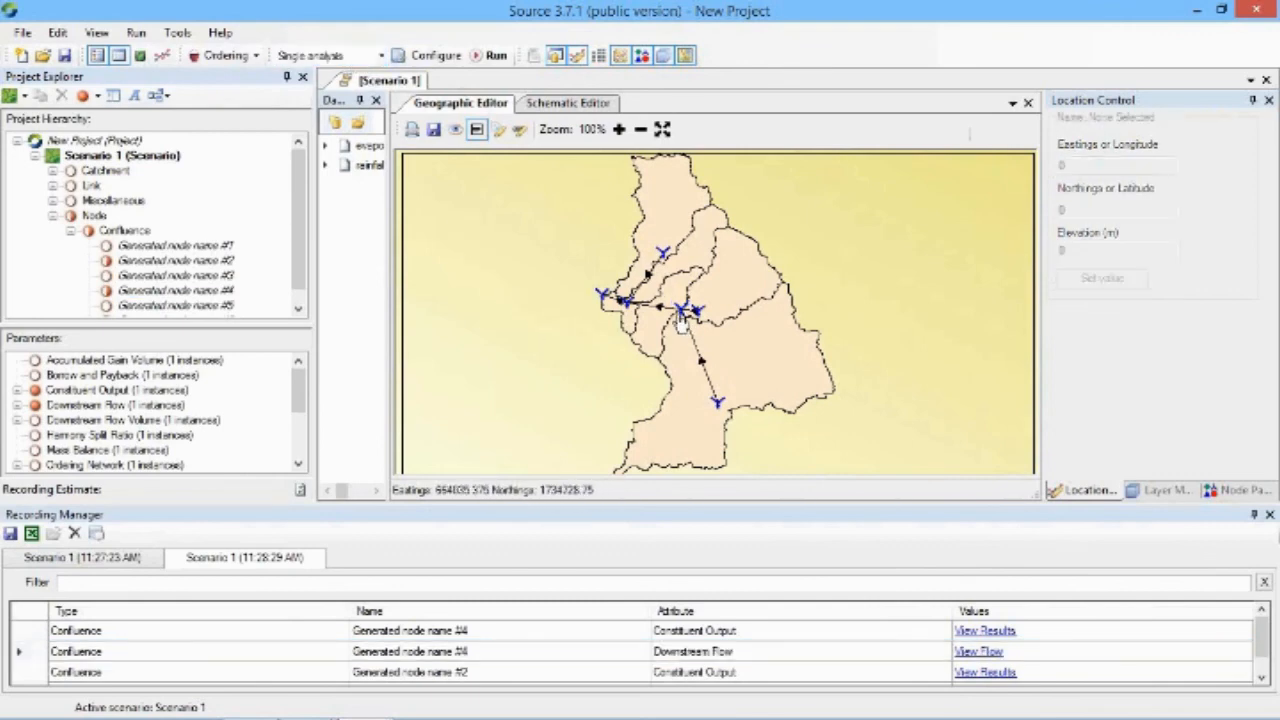
{"action": "left_click", "coordinate": [686, 316]}
{"action": "right_click", "coordinate": [686, 316]}
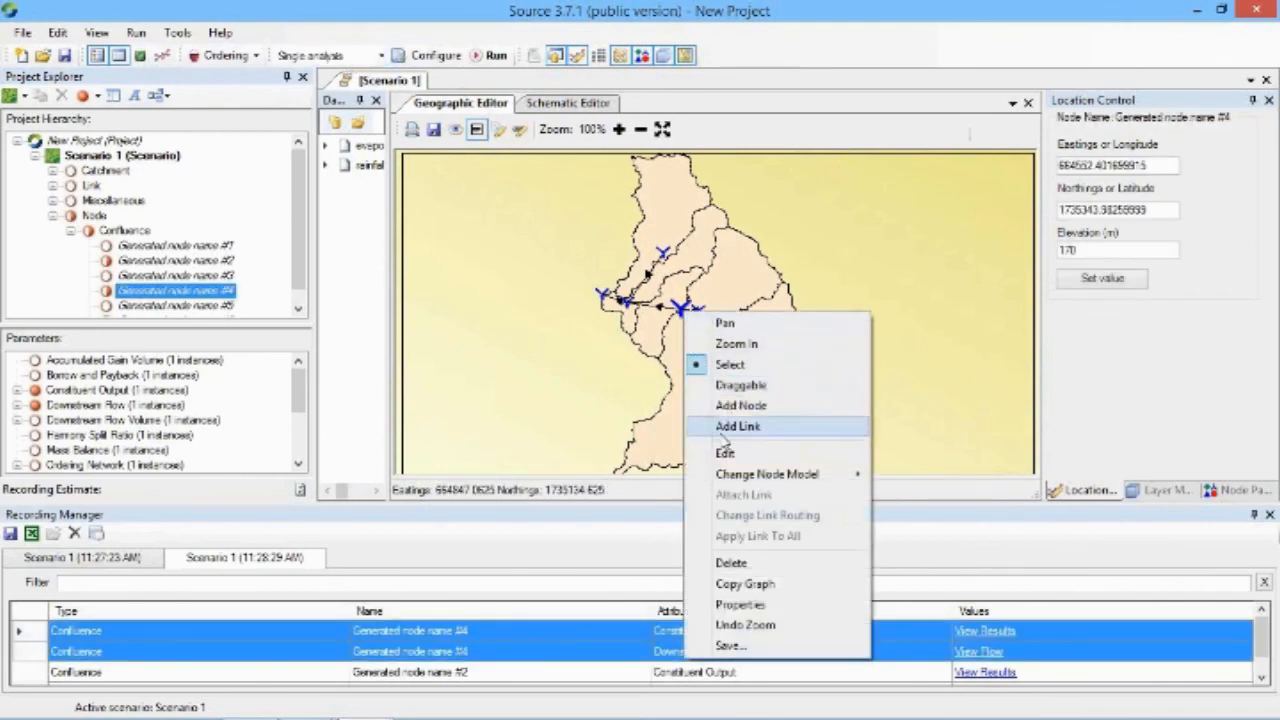
{"action": "mouse_move", "coordinate": [732, 478]}
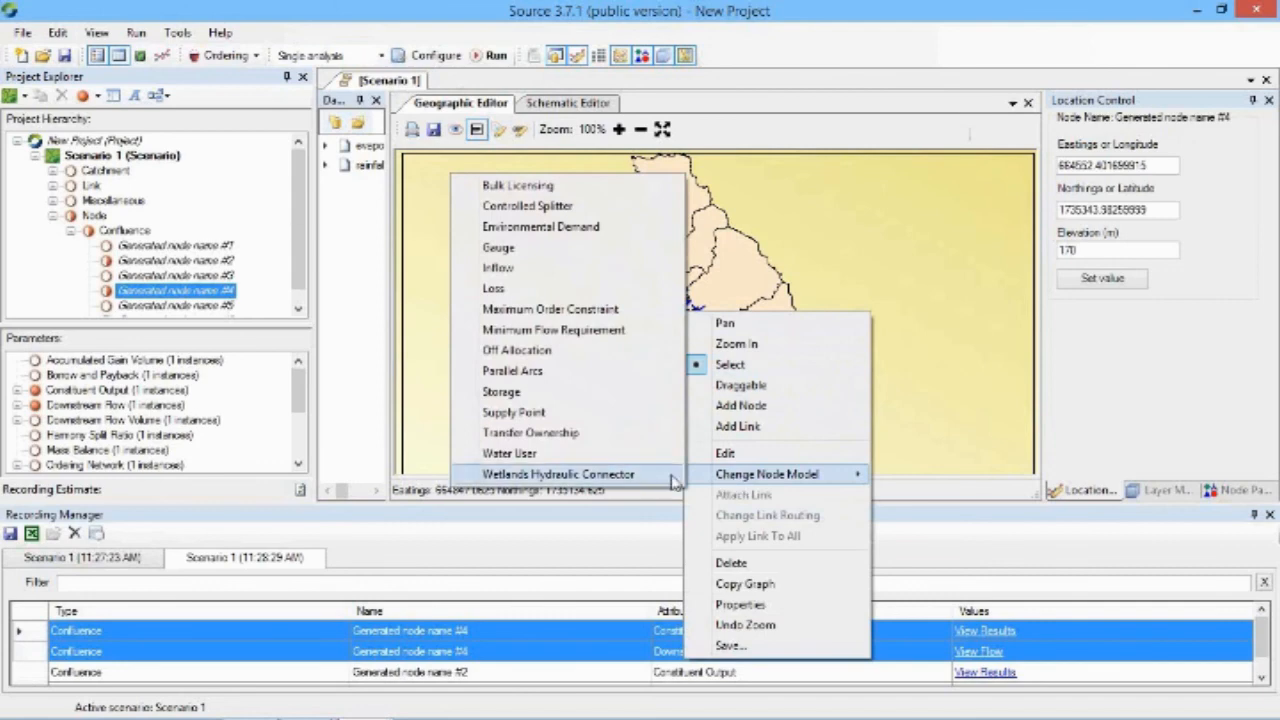
{"action": "left_click", "coordinate": [501, 391]}
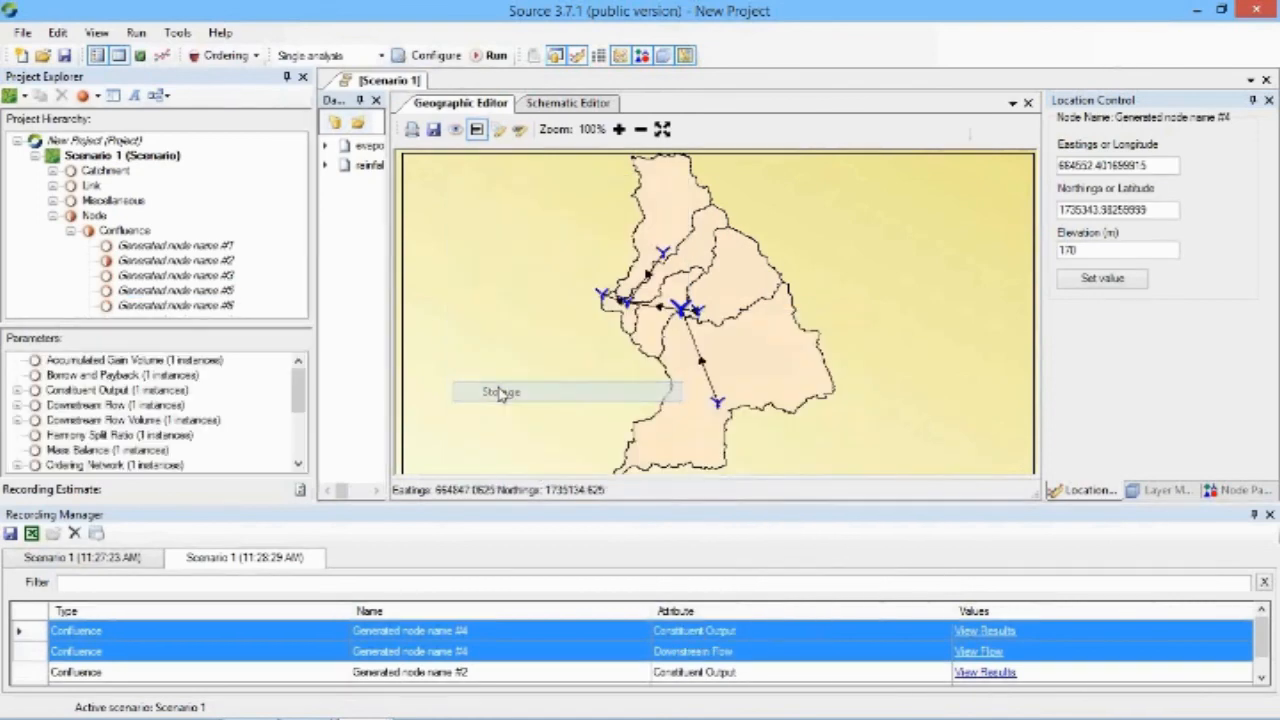
{"action": "left_click", "coordinate": [580, 352]}
- Open the new storage node's editor, examine its storage details and available settings, and cancel without changes
{"action": "left_click", "coordinate": [681, 315]}
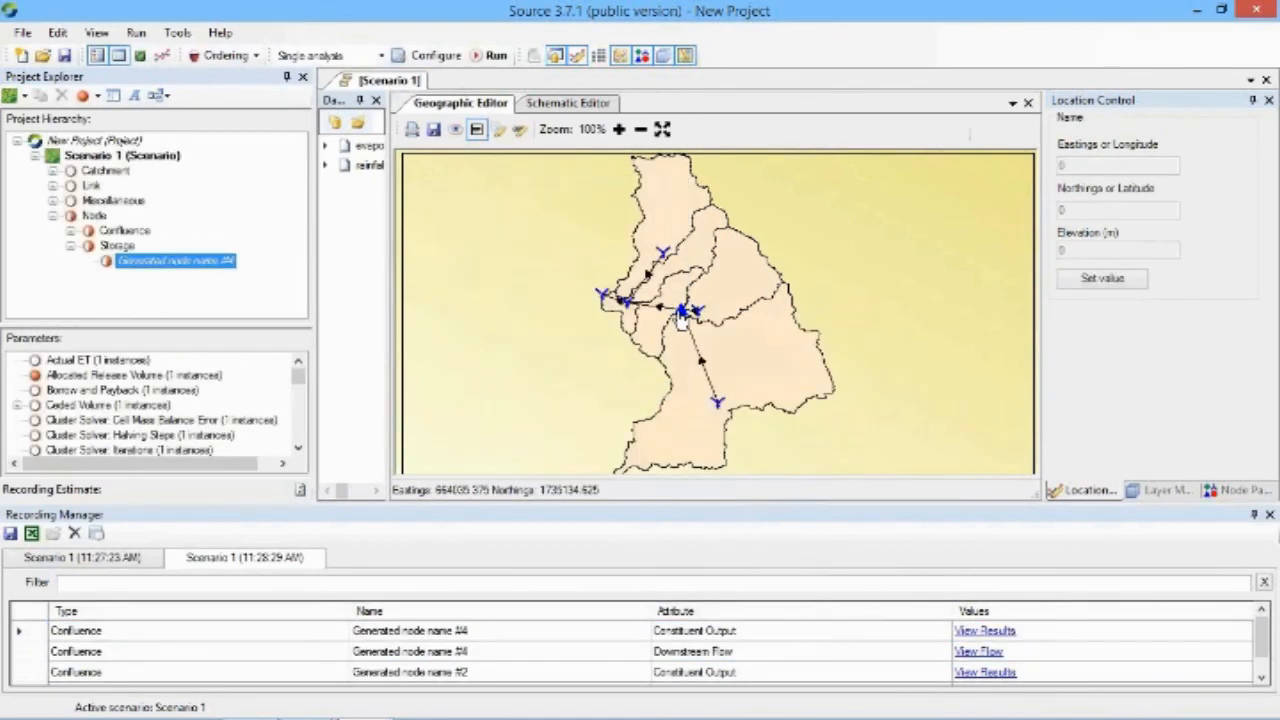
{"action": "double_click", "coordinate": [681, 316]}
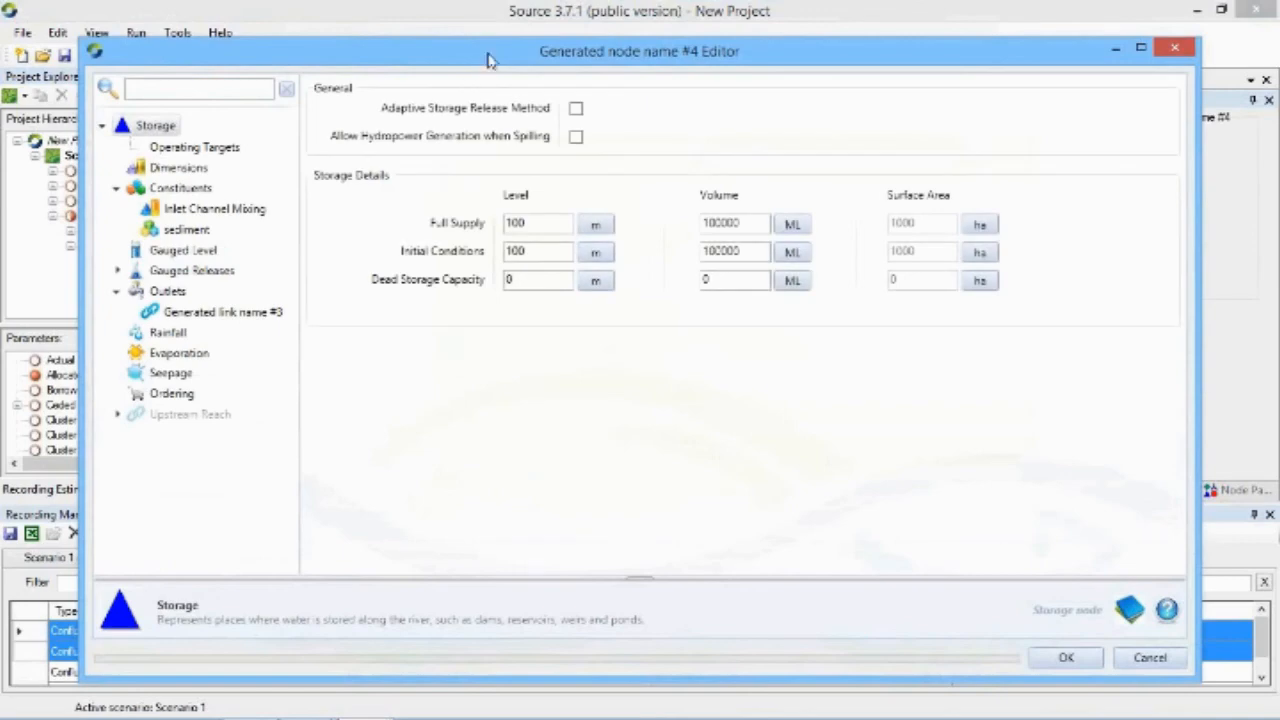
{"action": "left_click_drag", "start_coordinate": [488, 60], "coordinate": [411, 60]}
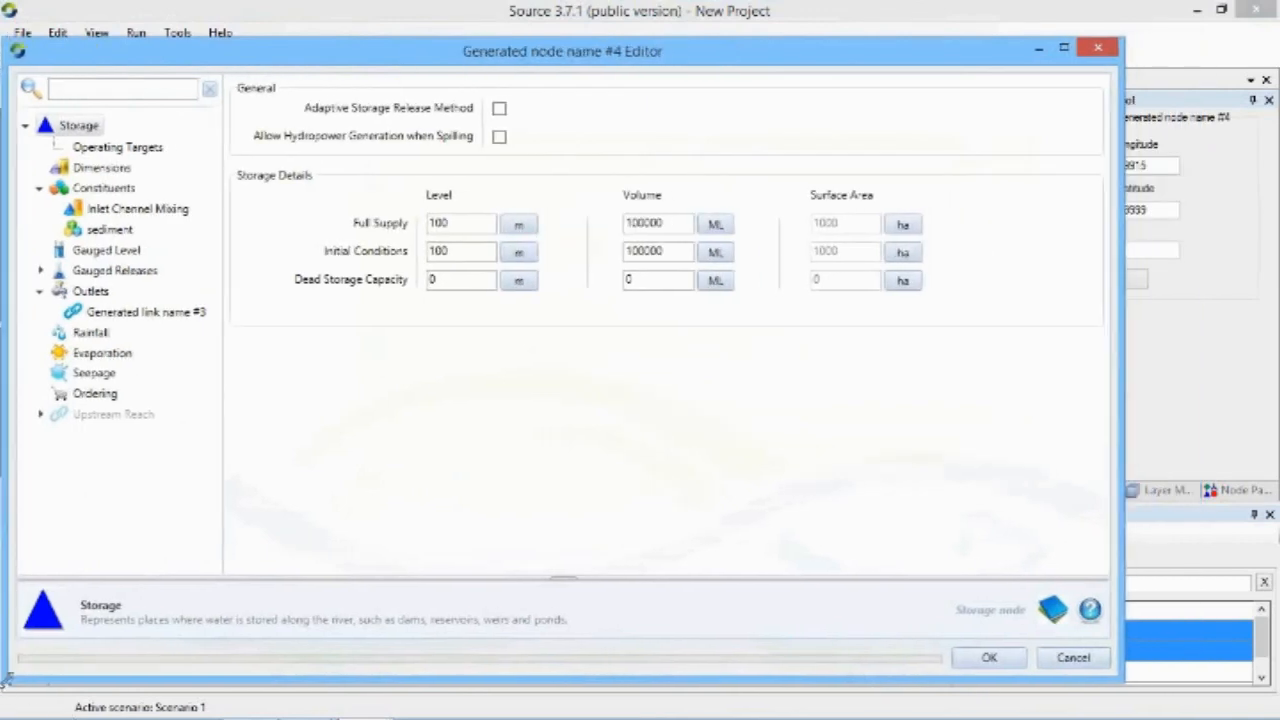
{"action": "left_click_drag", "start_coordinate": [5, 680], "coordinate": [177, 586]}
{"action": "left_click_drag", "start_coordinate": [889, 60], "coordinate": [741, 62]}
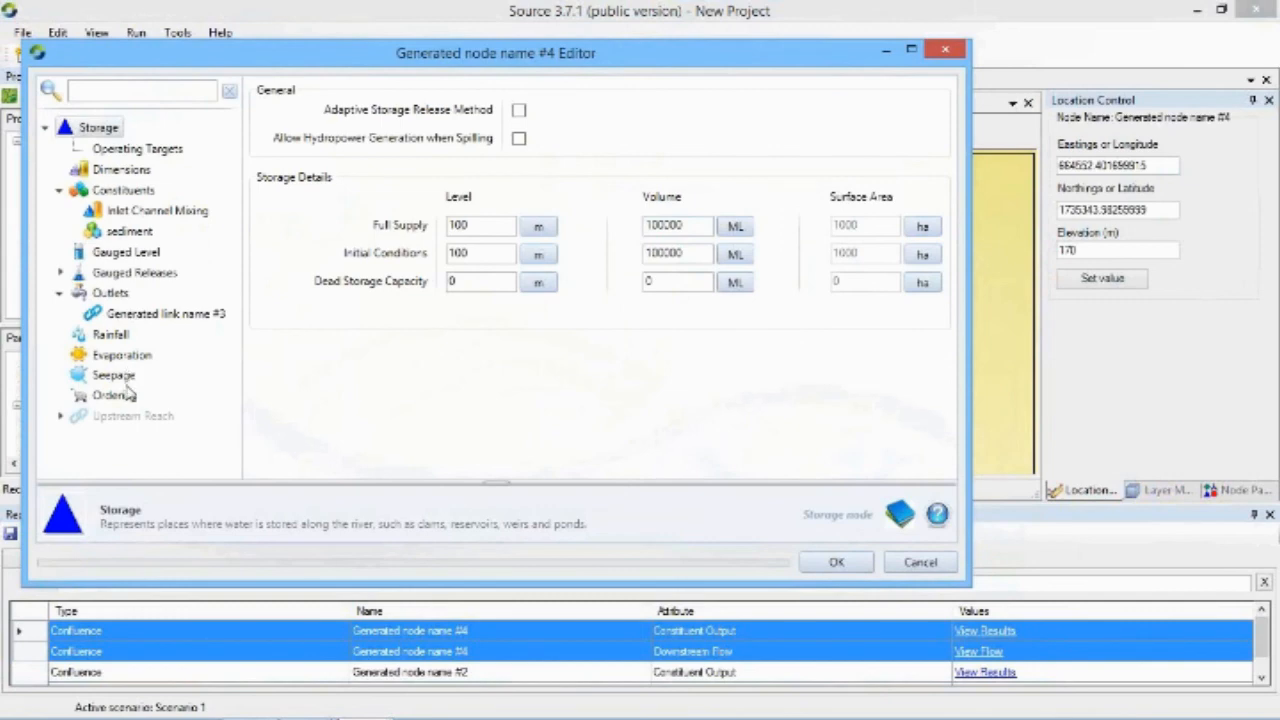
{"action": "left_click", "coordinate": [918, 563]}
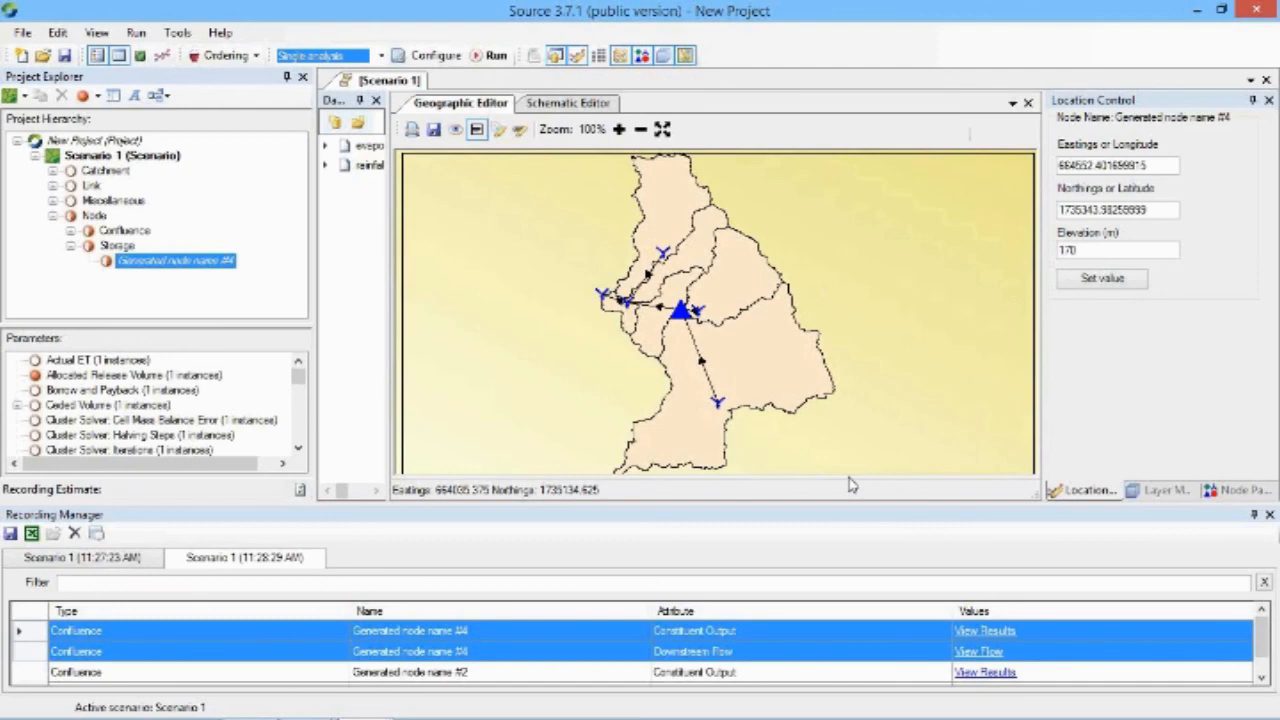
- Compare the node-link network in its geographic and schematic views, and check the options offered in the schematic view
{"action": "left_click", "coordinate": [590, 362]}
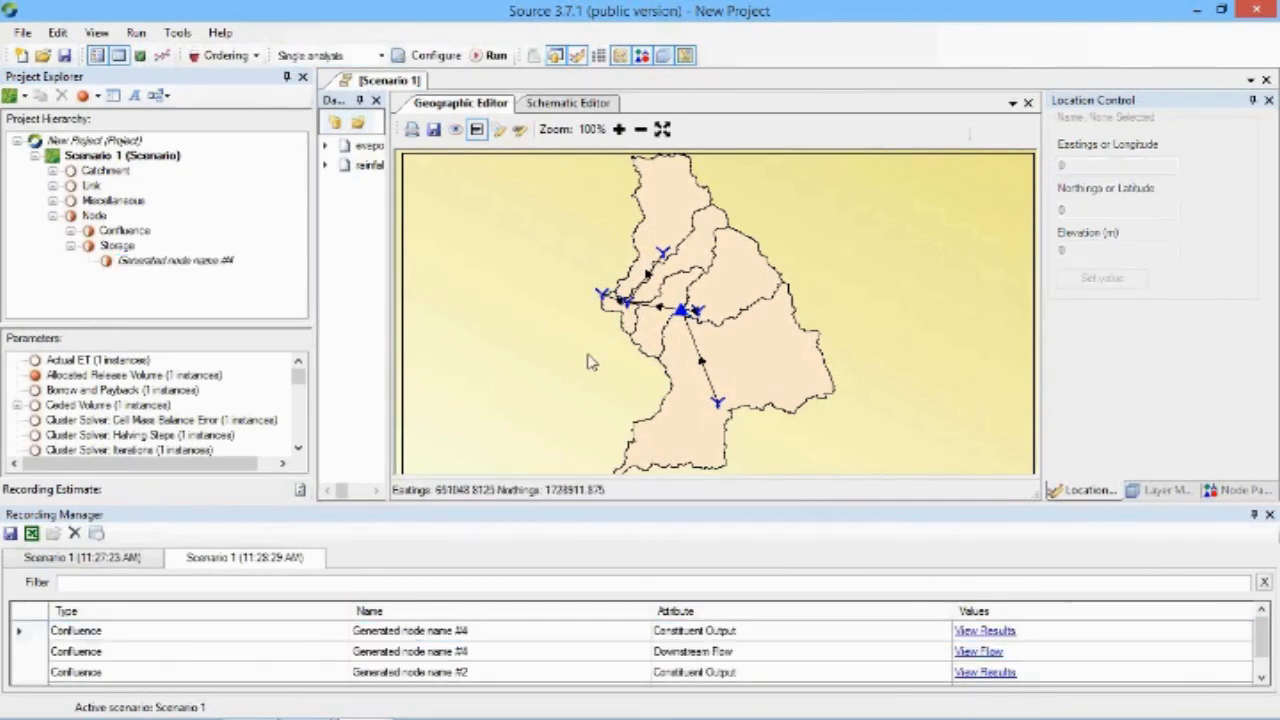
{"action": "left_click", "coordinate": [604, 104]}
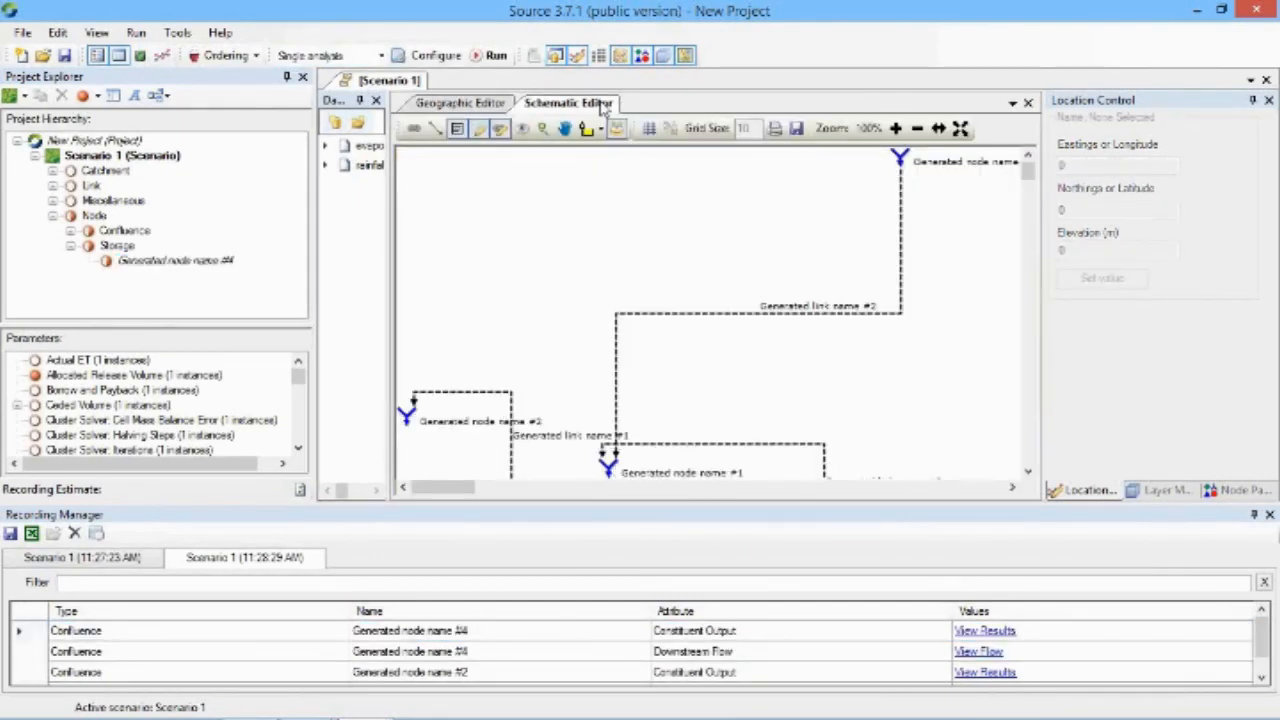
{"action": "left_click", "coordinate": [472, 106]}
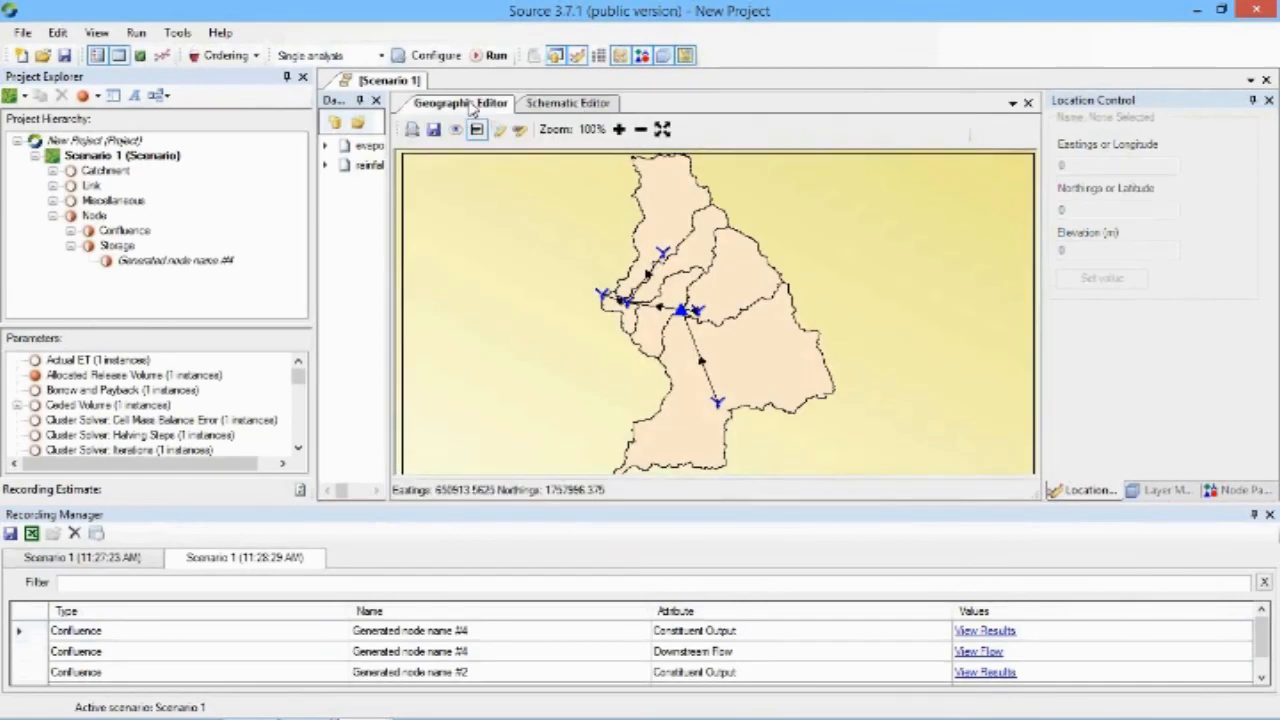
{"action": "left_click", "coordinate": [568, 103]}
{"action": "left_click", "coordinate": [487, 110]}
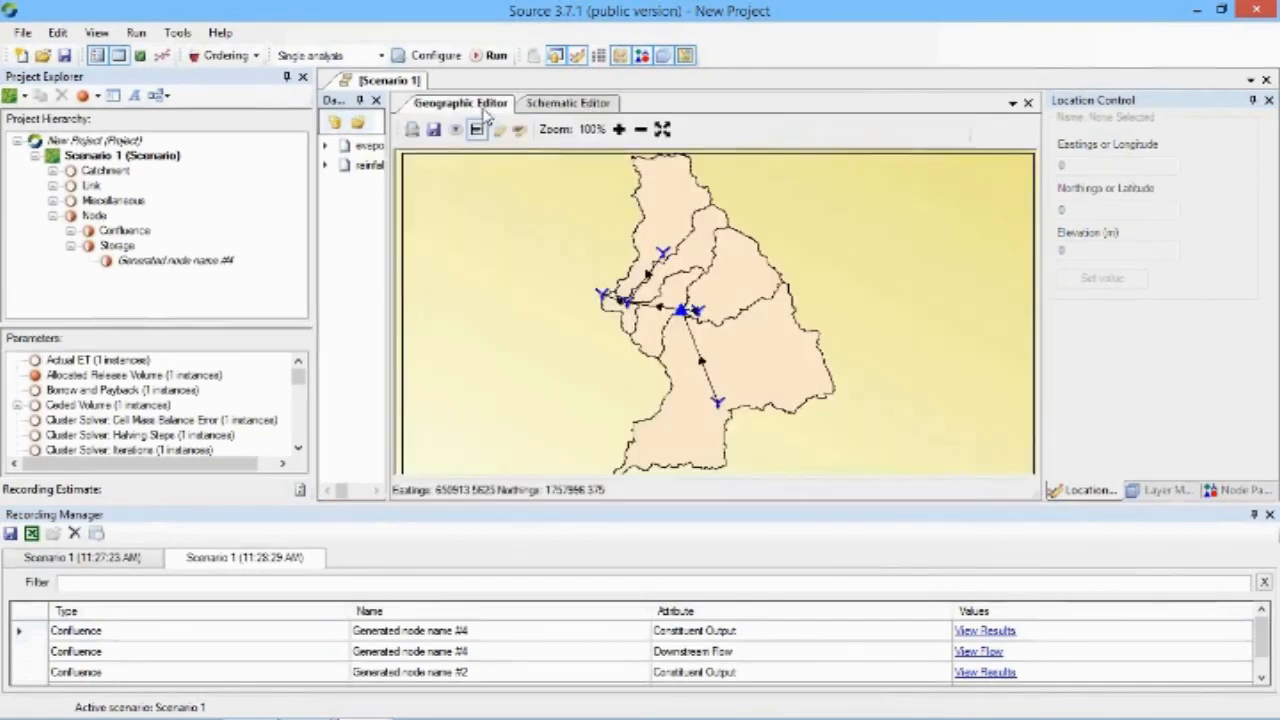
{"action": "left_click", "coordinate": [585, 107]}
{"action": "left_click", "coordinate": [482, 106]}
{"action": "left_click", "coordinate": [570, 107]}
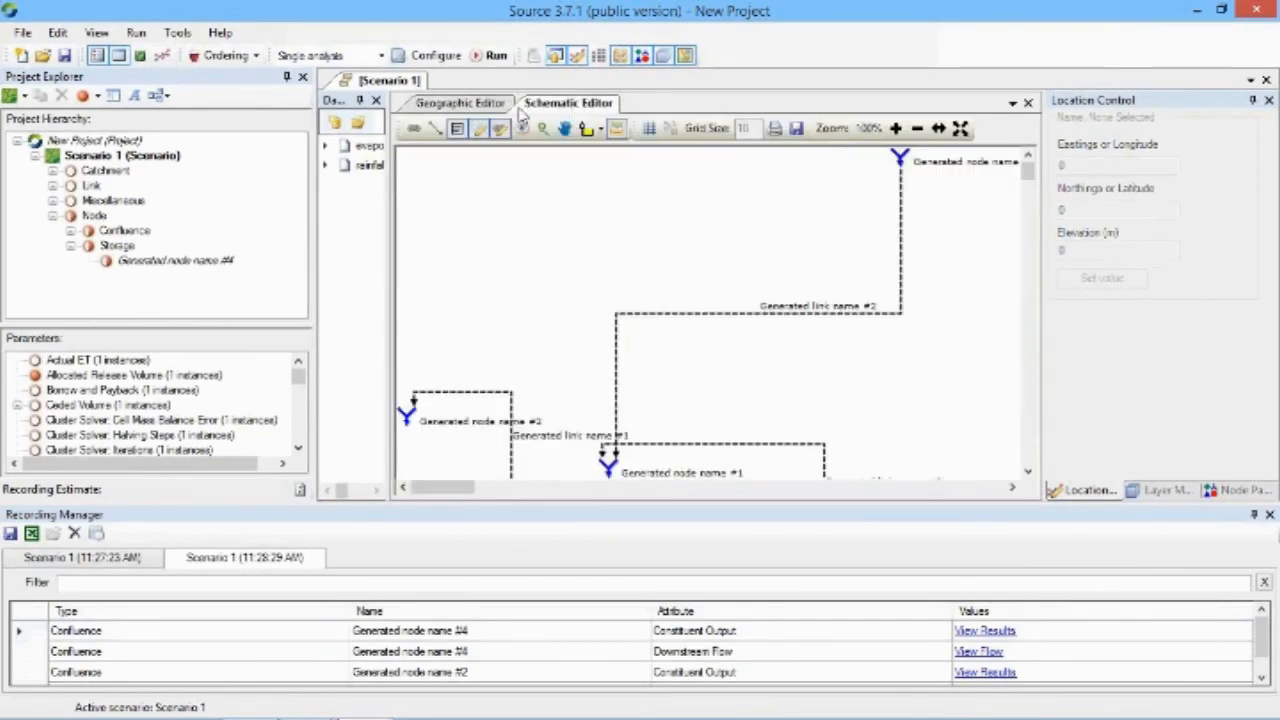
{"action": "left_click", "coordinate": [486, 106]}
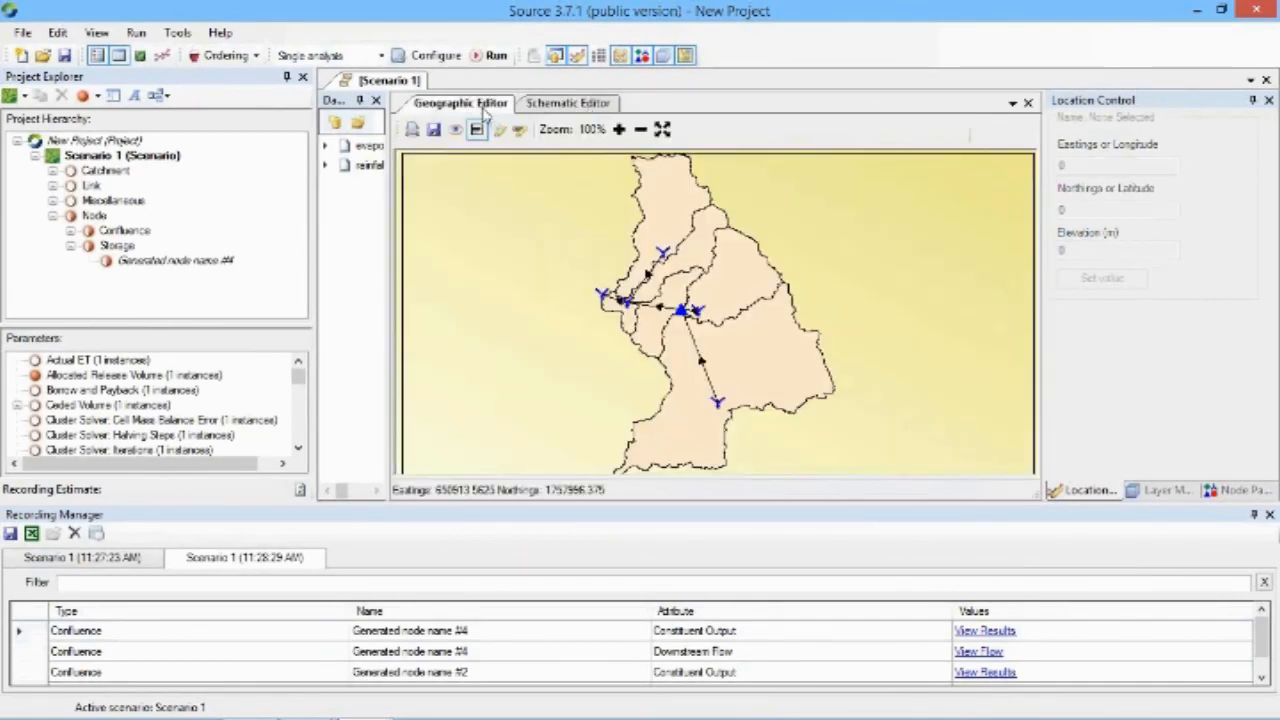
{"action": "left_click", "coordinate": [547, 108]}
{"action": "left_click", "coordinate": [458, 110]}
{"action": "left_click", "coordinate": [555, 106]}
{"action": "right_click", "coordinate": [545, 226]}
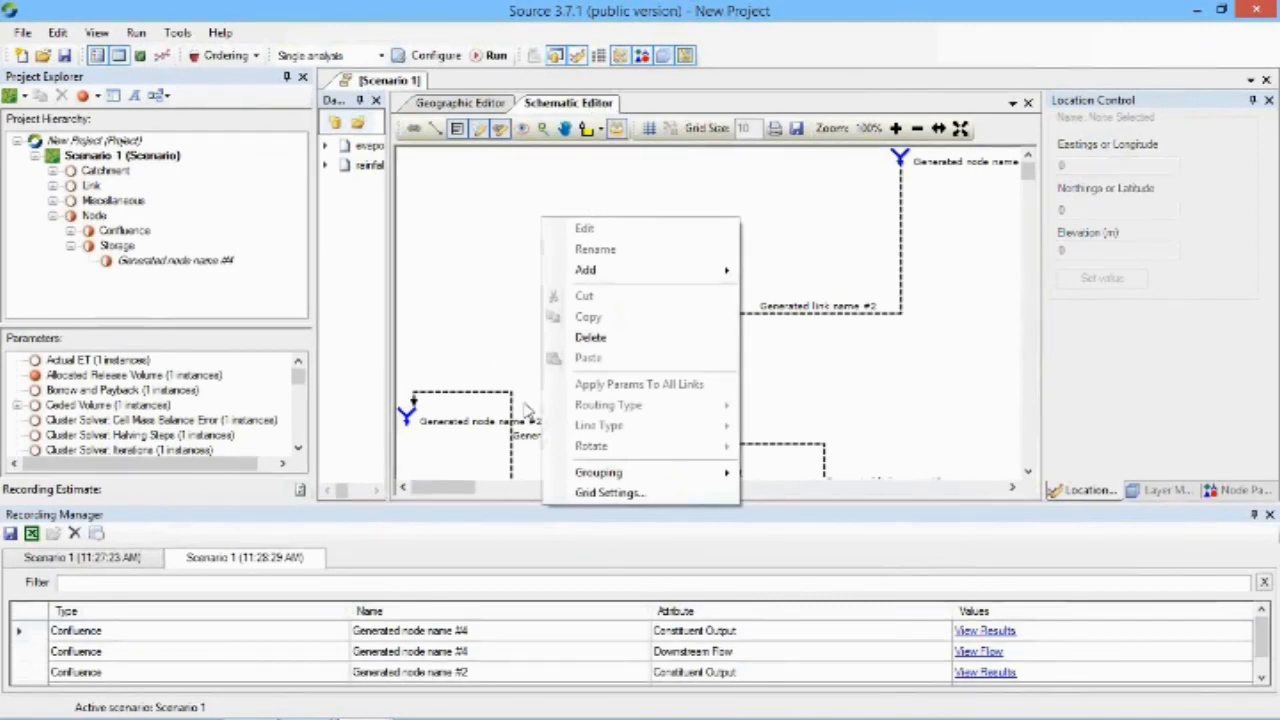
{"action": "left_click", "coordinate": [504, 258]}
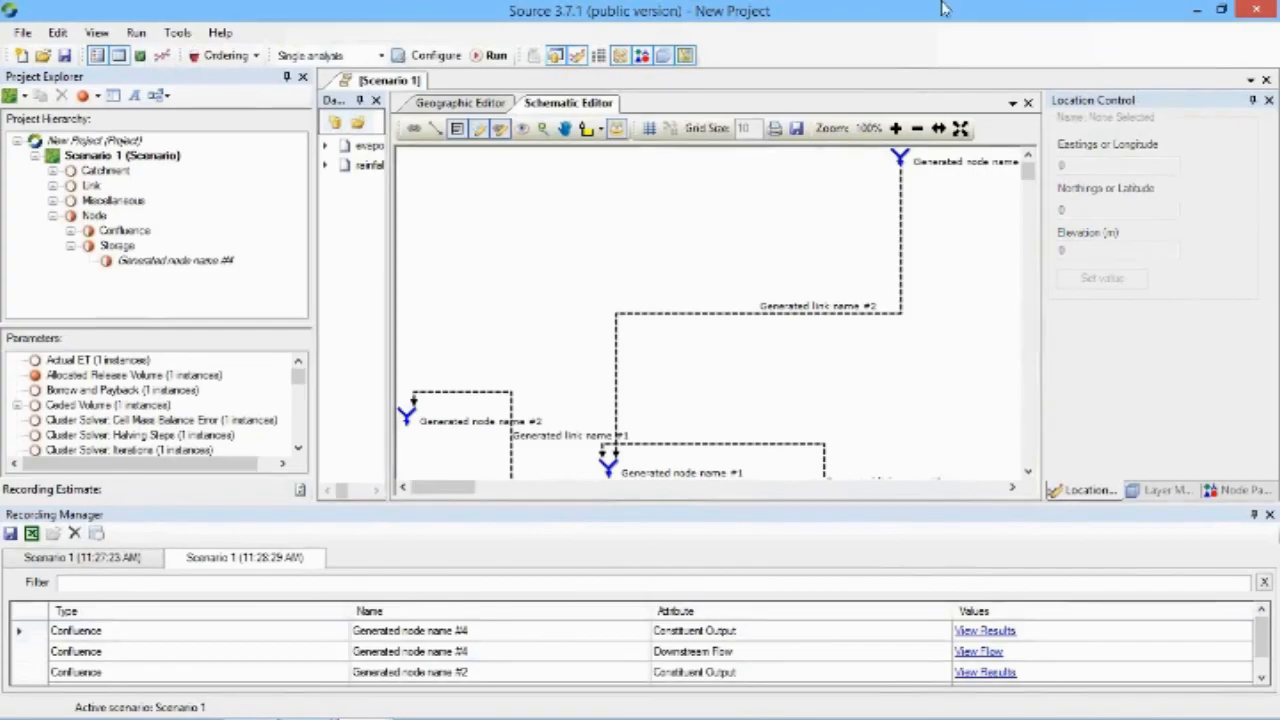
- Move and widen the main window, and return the scenario to its geographic view
{"action": "left_click_drag", "start_coordinate": [908, 12], "coordinate": [489, 15]}
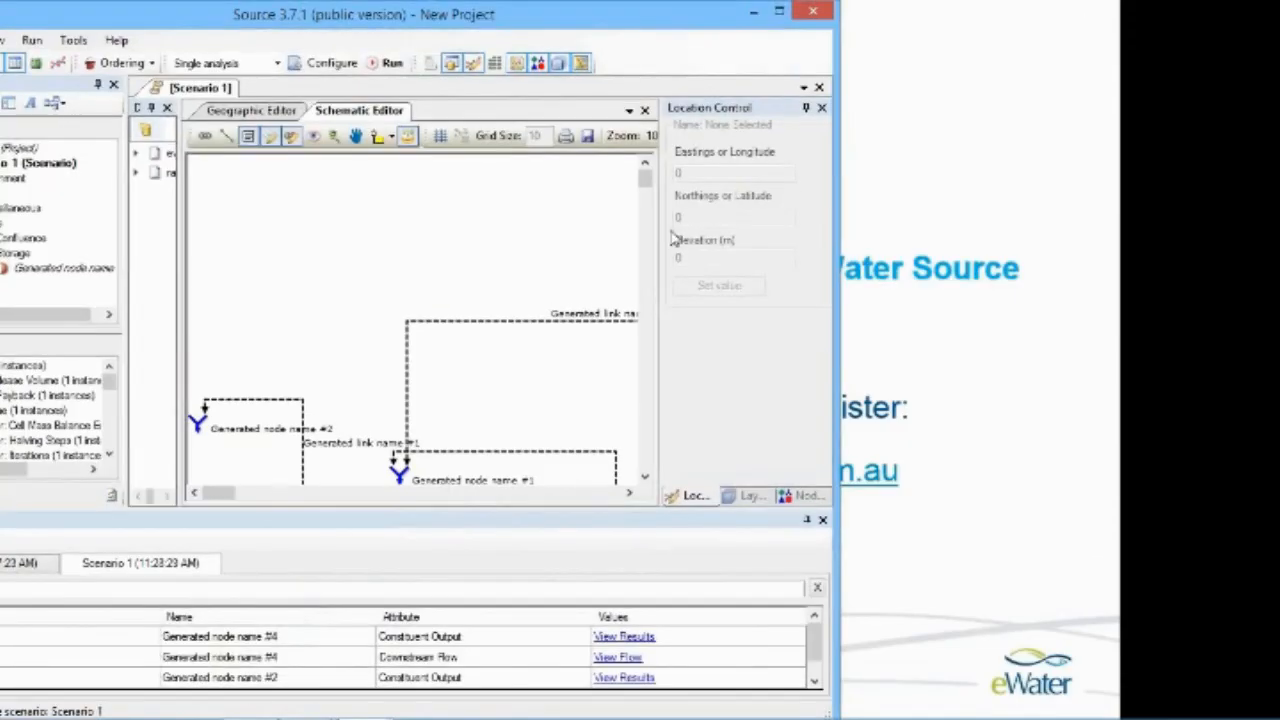
{"action": "left_click_drag", "start_coordinate": [838, 302], "coordinate": [1004, 301]}
{"action": "left_click", "coordinate": [305, 112]}
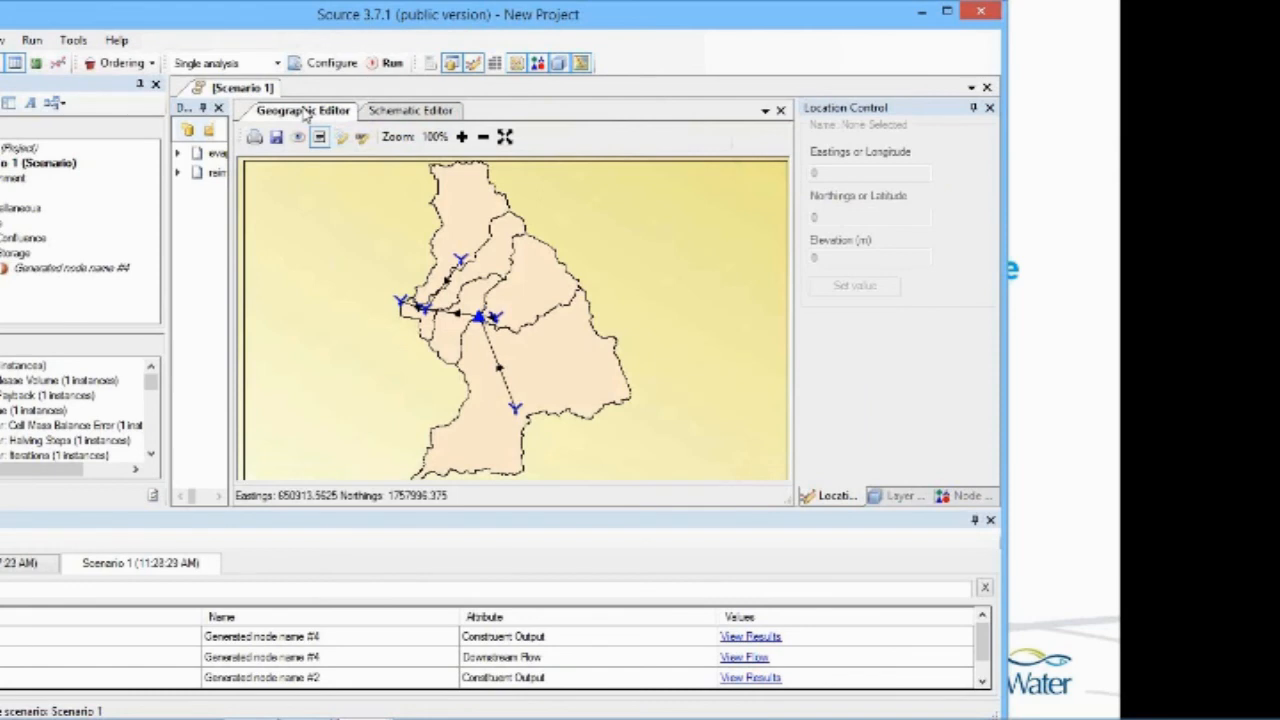